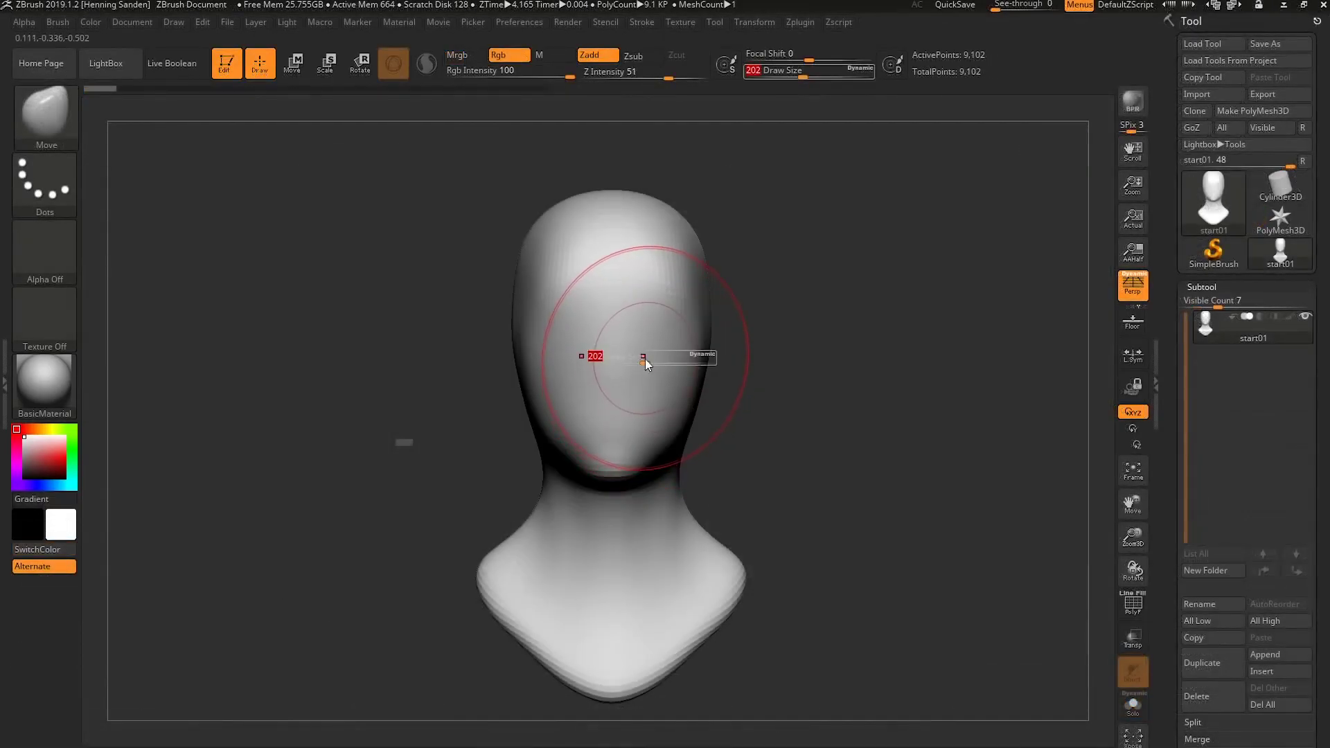
Reshape the head and neck profile of the bust with the Move brush, working up to draw size 358.
key(s)
drag(677, 342, 678, 342)
drag(672, 445, 690, 428)
key(s)
mouse_move(679, 225)
mouse_down()
mouse_move(669, 254)
mouse_move(691, 246)
mouse_move(691, 290)
mouse_up()
key(s)
drag(697, 371, 672, 367)
key(s)
key(s)
mouse_move(681, 515)
mouse_down()
mouse_move(711, 513)
mouse_move(722, 541)
mouse_move(824, 517)
mouse_move(728, 502)
mouse_move(686, 477)
mouse_up()
drag(723, 434, 813, 414)
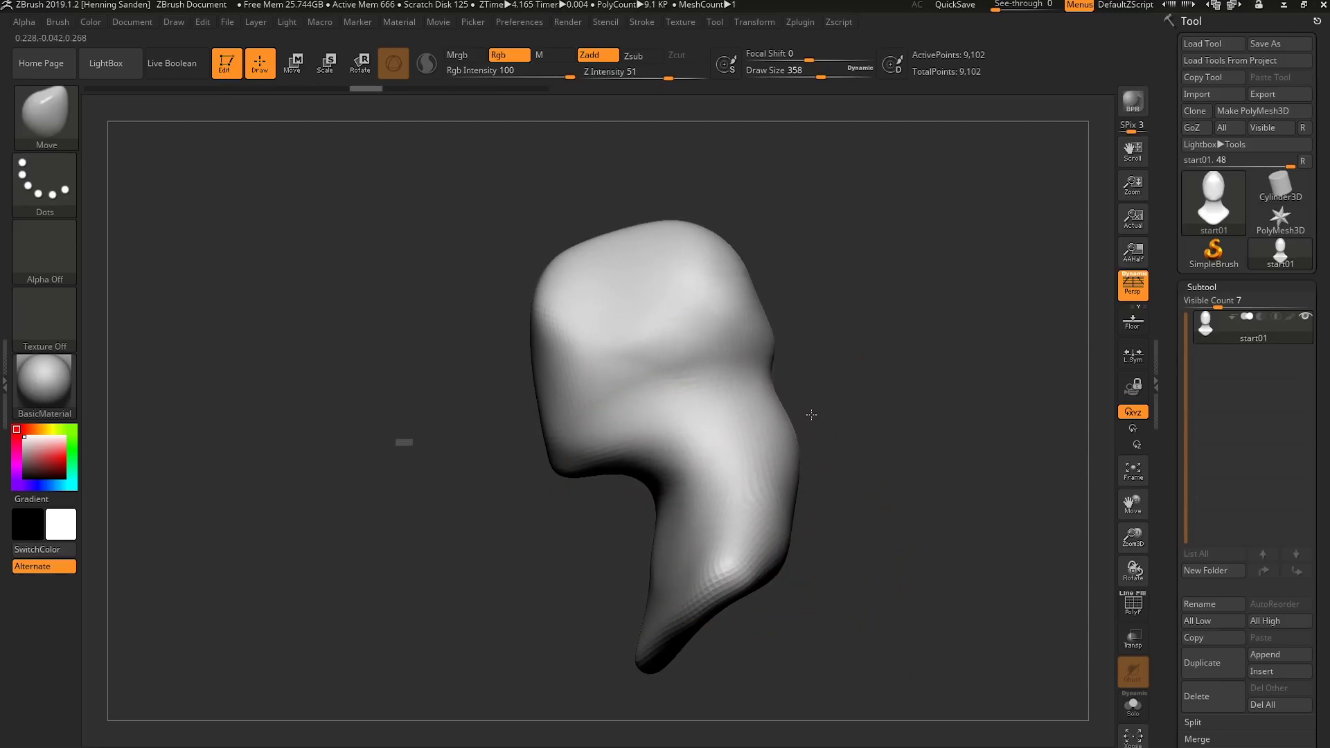
Pull the shoulders backward into a broad upper back and shape the nape with the Move brush at draw size 358.
drag(787, 545, 973, 479)
drag(891, 513, 906, 482)
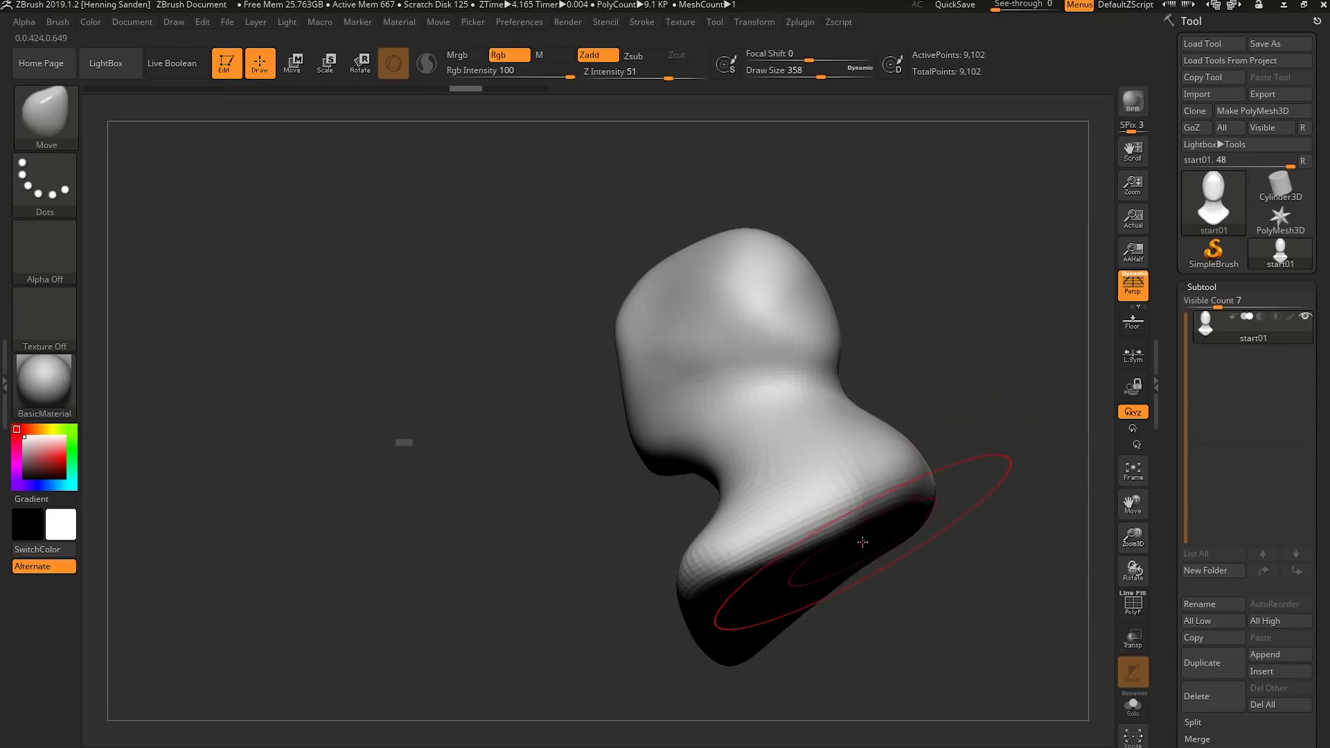
drag(849, 545, 839, 516)
mouse_move(858, 525)
right_down()
mouse_move(834, 523)
mouse_move(842, 461)
right_up()
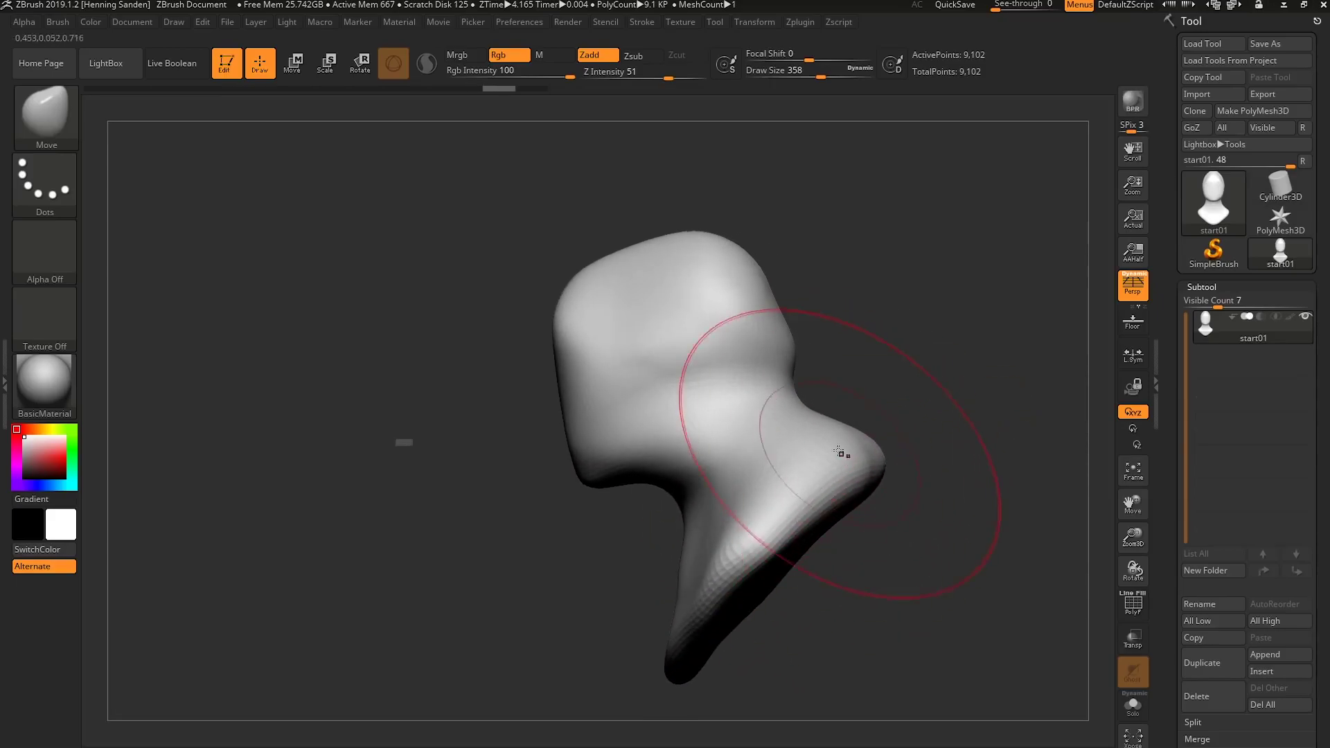
mouse_move(849, 415)
mouse_down()
mouse_move(831, 367)
mouse_move(777, 331)
mouse_up()
Reshape the side of the skull with the Move brush at draw size 251.
key(s)
right_drag(762, 320, 713, 291)
drag(691, 290, 697, 283)
key(s)
drag(656, 309, 654, 291)
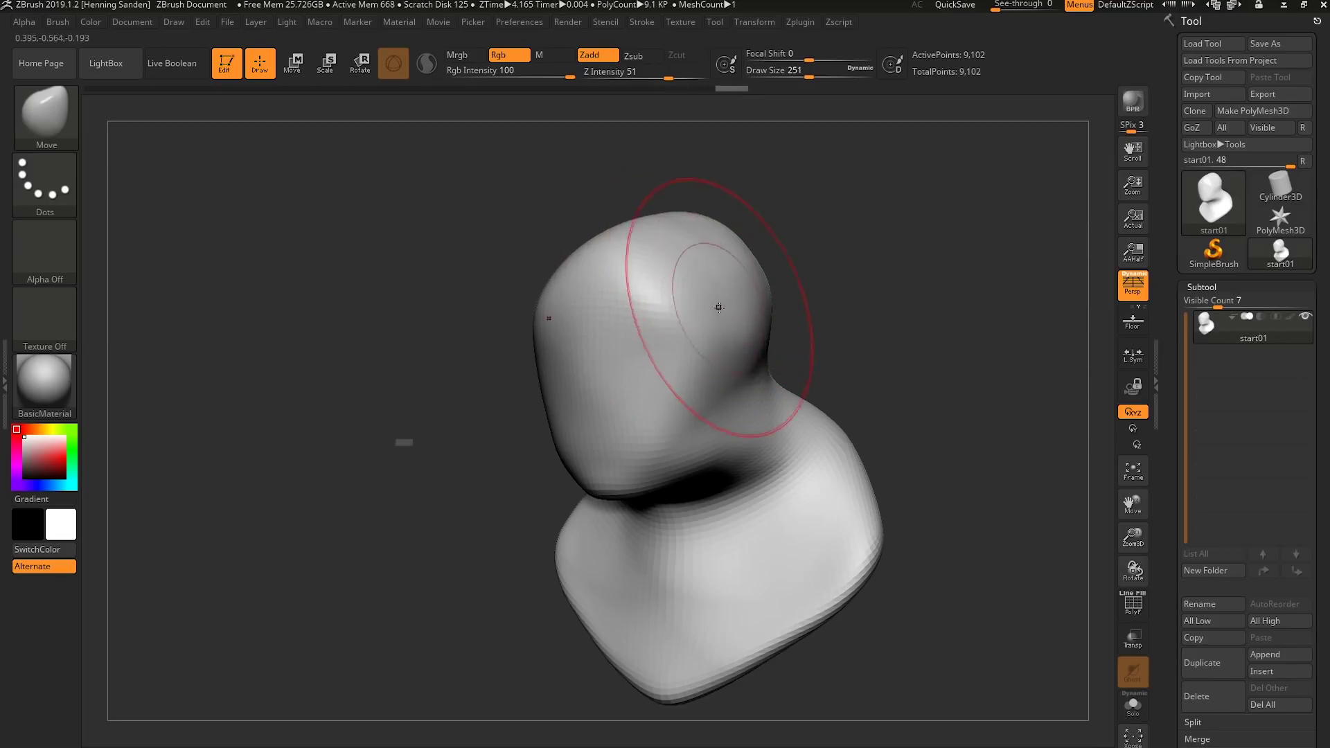
right_drag(714, 300, 748, 311)
Reshape the cheeks and lower jaw from several angles with the Move brush.
drag(680, 444, 690, 452)
mouse_move(691, 460)
right_down()
mouse_move(706, 544)
mouse_move(703, 502)
right_up()
drag(703, 502, 706, 505)
right_drag(707, 506, 693, 500)
drag(693, 500, 665, 478)
mouse_move(668, 478)
right_down()
mouse_move(688, 434)
mouse_move(644, 392)
right_up()
Push in the eye sockets and bring out the brow with the Move brush at draw size 145.
key(s)
mouse_move(661, 403)
mouse_down()
mouse_move(627, 394)
mouse_move(642, 384)
mouse_move(625, 360)
mouse_up()
key(s)
drag(505, 334, 497, 361)
right_drag(570, 344, 540, 365)
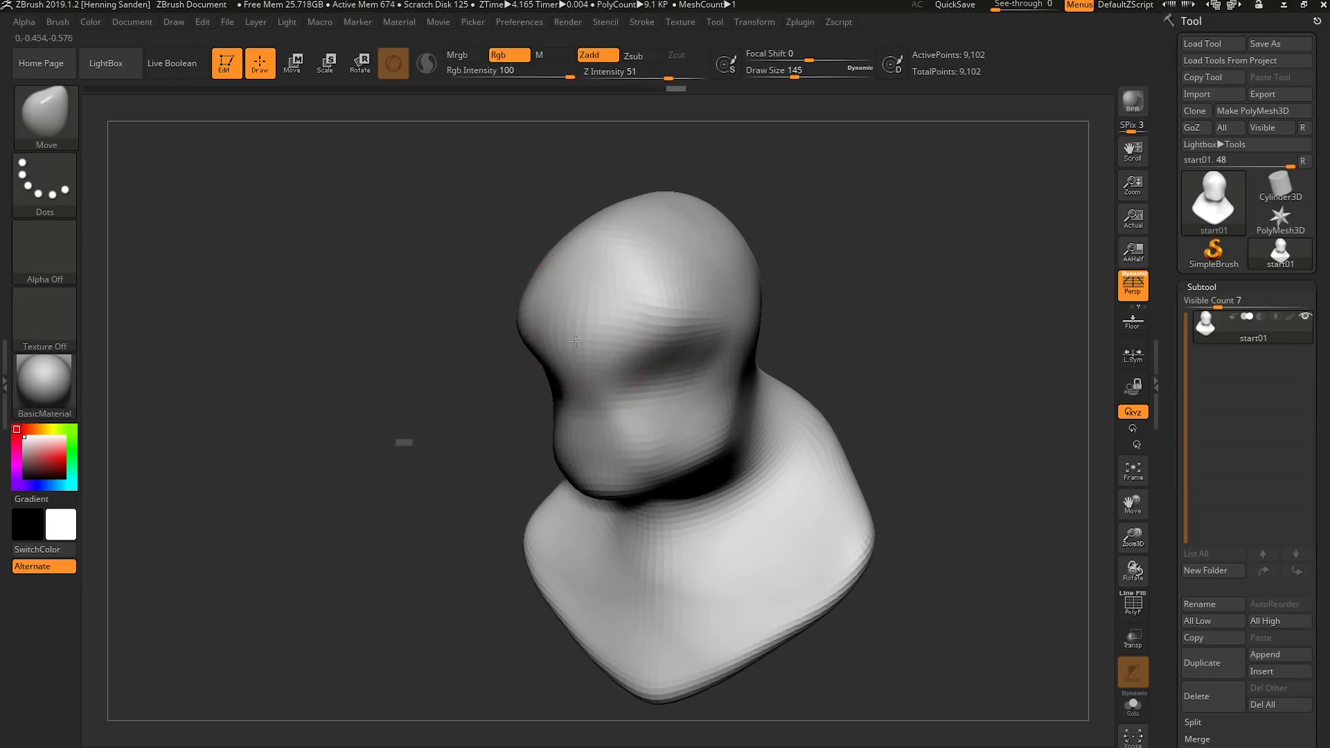
Indent a mouth above the chin with the Move brush, using draw sizes between 94 and 124.
right_drag(628, 448, 613, 434)
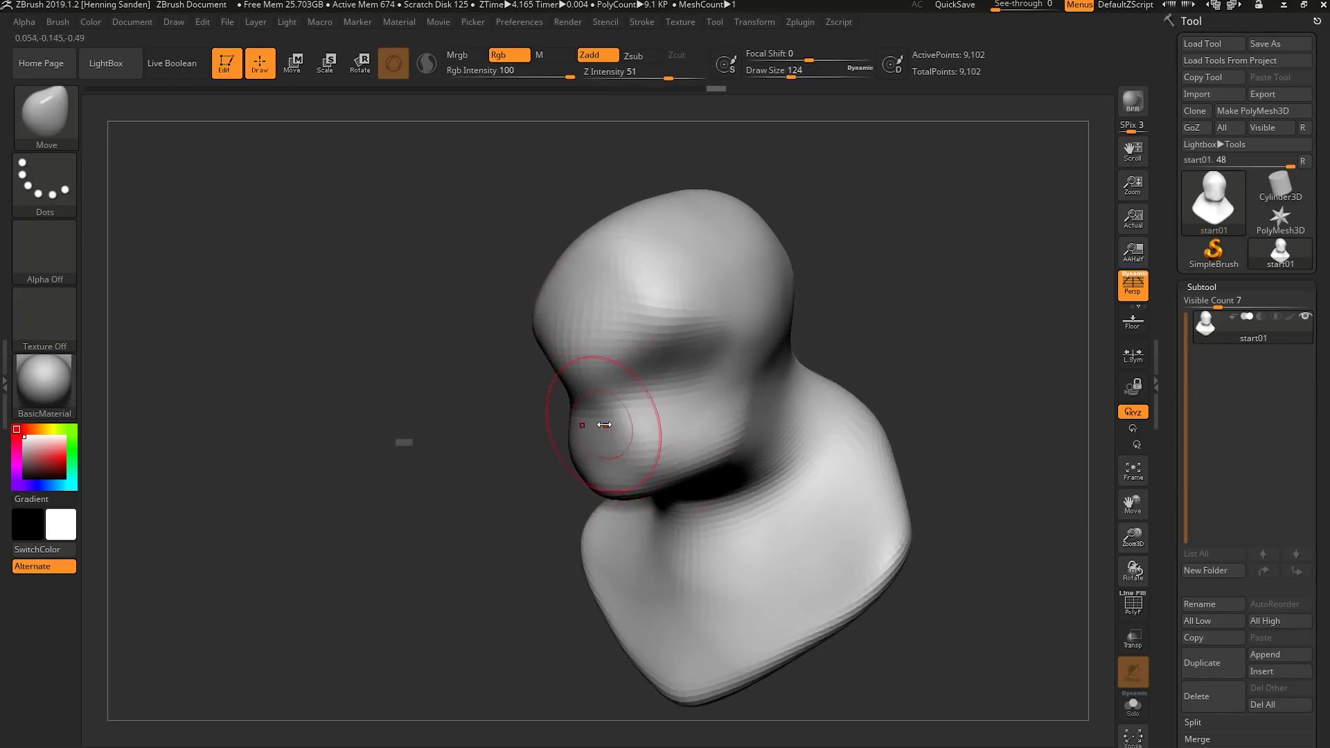
drag(594, 424, 595, 433)
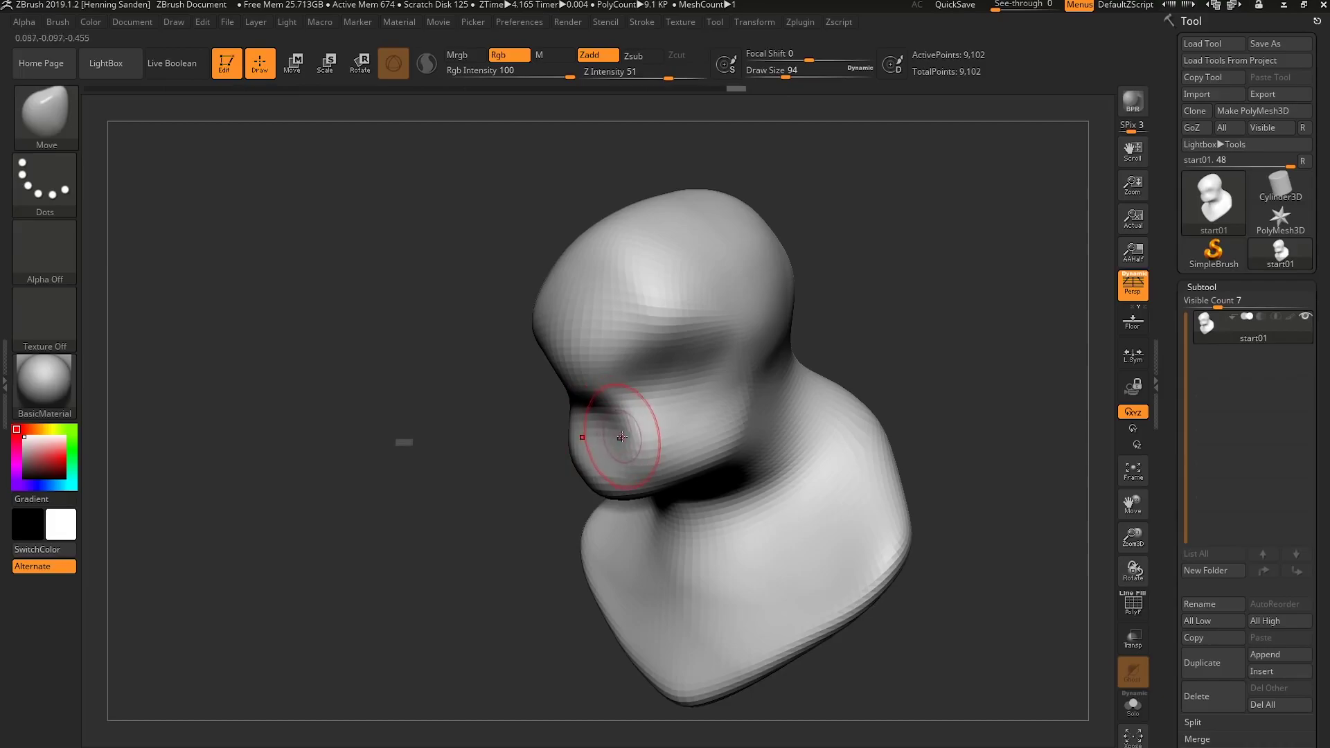
right_drag(613, 432, 626, 409)
drag(627, 408, 629, 414)
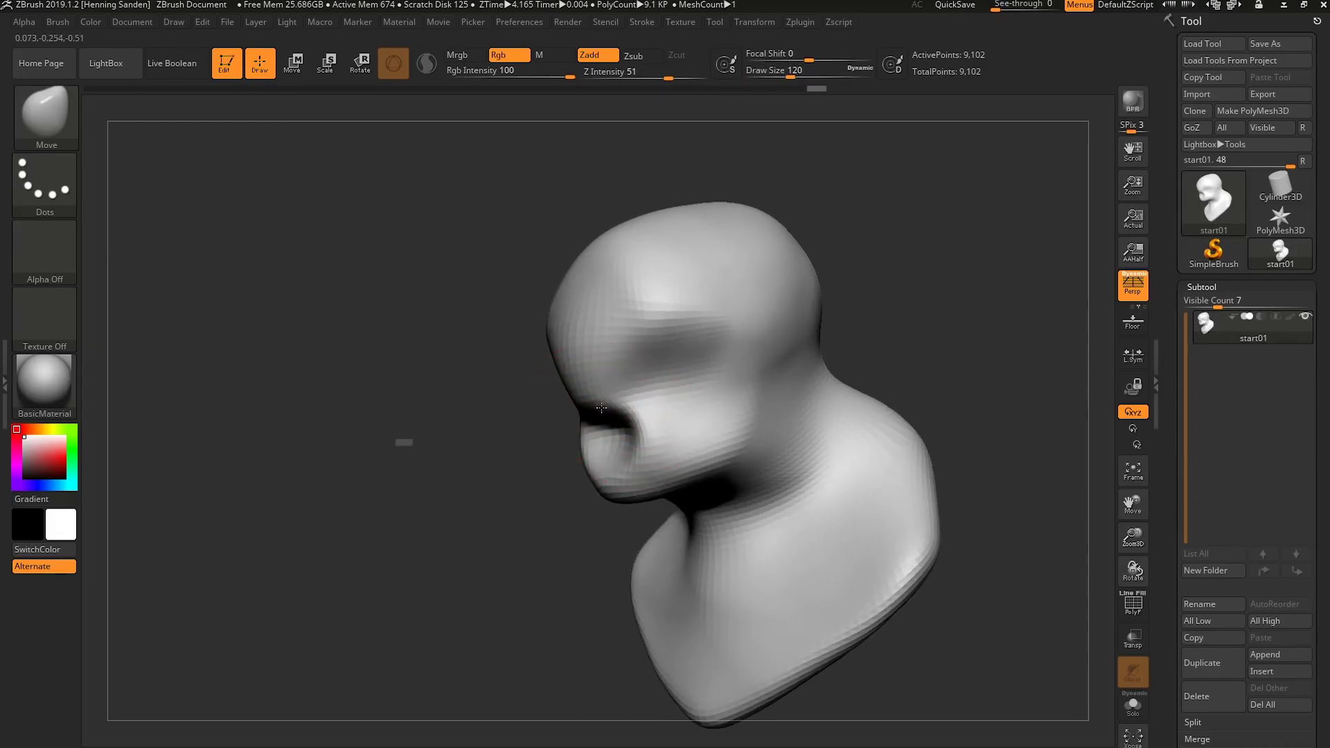
mouse_move(647, 443)
right_down()
mouse_move(647, 454)
mouse_move(595, 382)
right_up()
Deepen the eye area and shape the cheek toward the side of the head with the Move brush.
key(s)
drag(622, 443, 625, 443)
key(s)
mouse_move(597, 374)
mouse_down()
mouse_move(574, 374)
mouse_move(638, 336)
mouse_move(688, 351)
mouse_move(665, 344)
mouse_up()
key(s)
key(s)
mouse_move(665, 345)
mouse_down()
mouse_move(701, 351)
mouse_move(668, 309)
mouse_up()
drag(759, 348, 730, 331)
Pull an ear out of each side of the head and hollow its inner form with the Move brush.
key(s)
right_drag(731, 328, 791, 331)
mouse_move(784, 341)
mouse_down()
mouse_move(813, 332)
mouse_move(803, 343)
mouse_move(807, 319)
mouse_move(776, 298)
mouse_move(811, 348)
mouse_up()
right_drag(824, 346, 777, 352)
drag(783, 352, 806, 341)
drag(791, 338, 805, 331)
mouse_move(799, 321)
mouse_down()
mouse_move(810, 318)
mouse_move(797, 320)
mouse_up()
Shape the brow, nose bridge and sloping forehead with the Move brush at draw size 116.
key(s)
drag(642, 380, 646, 380)
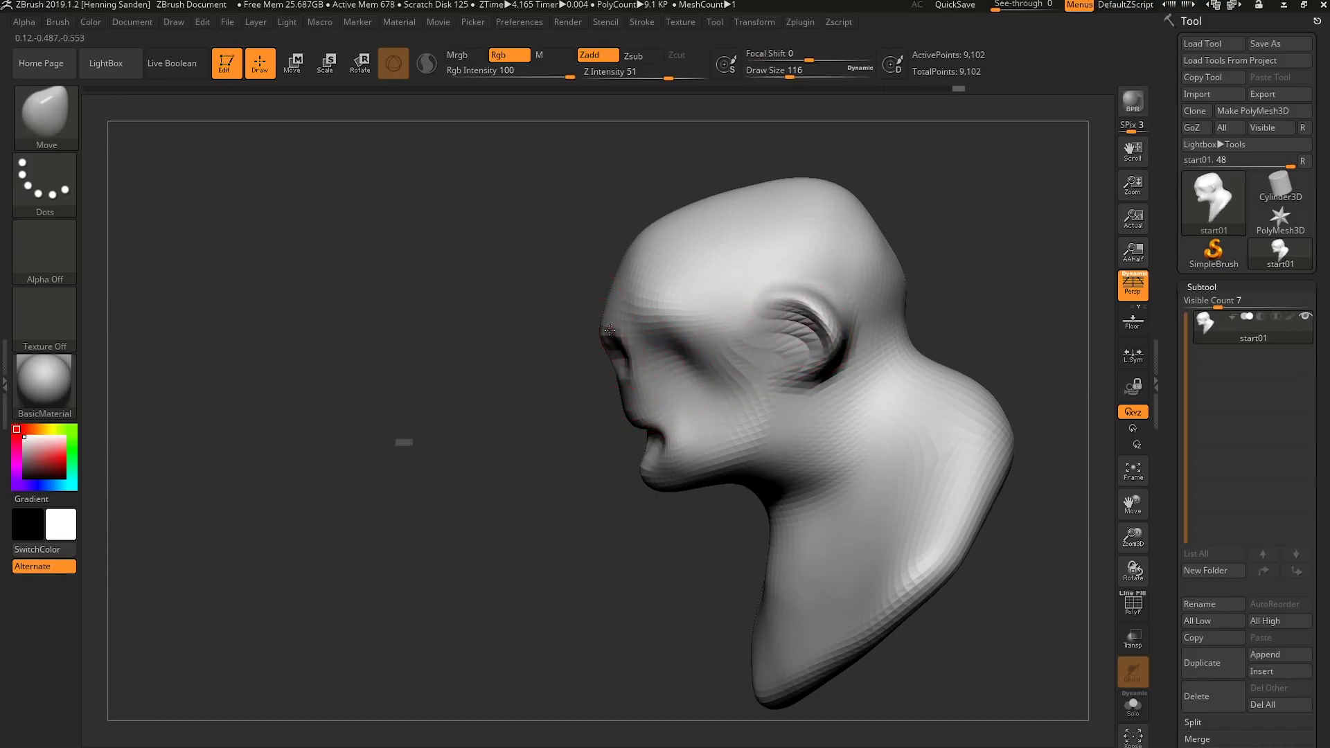
right_drag(630, 316, 645, 328)
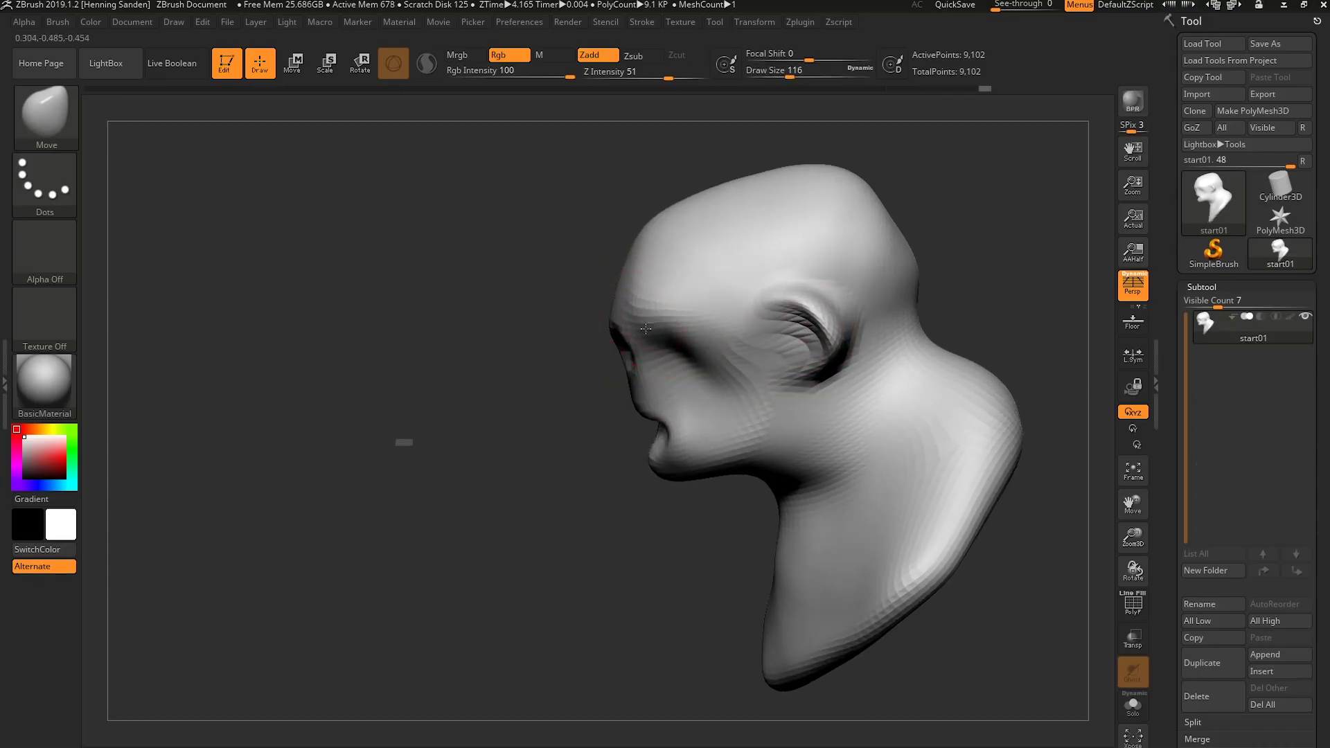
mouse_move(617, 292)
mouse_down()
mouse_move(693, 202)
mouse_move(777, 173)
mouse_up()
Adjust the nape, throat and lower edge of the chest with the Move brush at draw size 163.
key(])
drag(911, 333, 894, 336)
right_drag(796, 480, 856, 462)
drag(826, 465, 834, 466)
right_drag(829, 481, 873, 478)
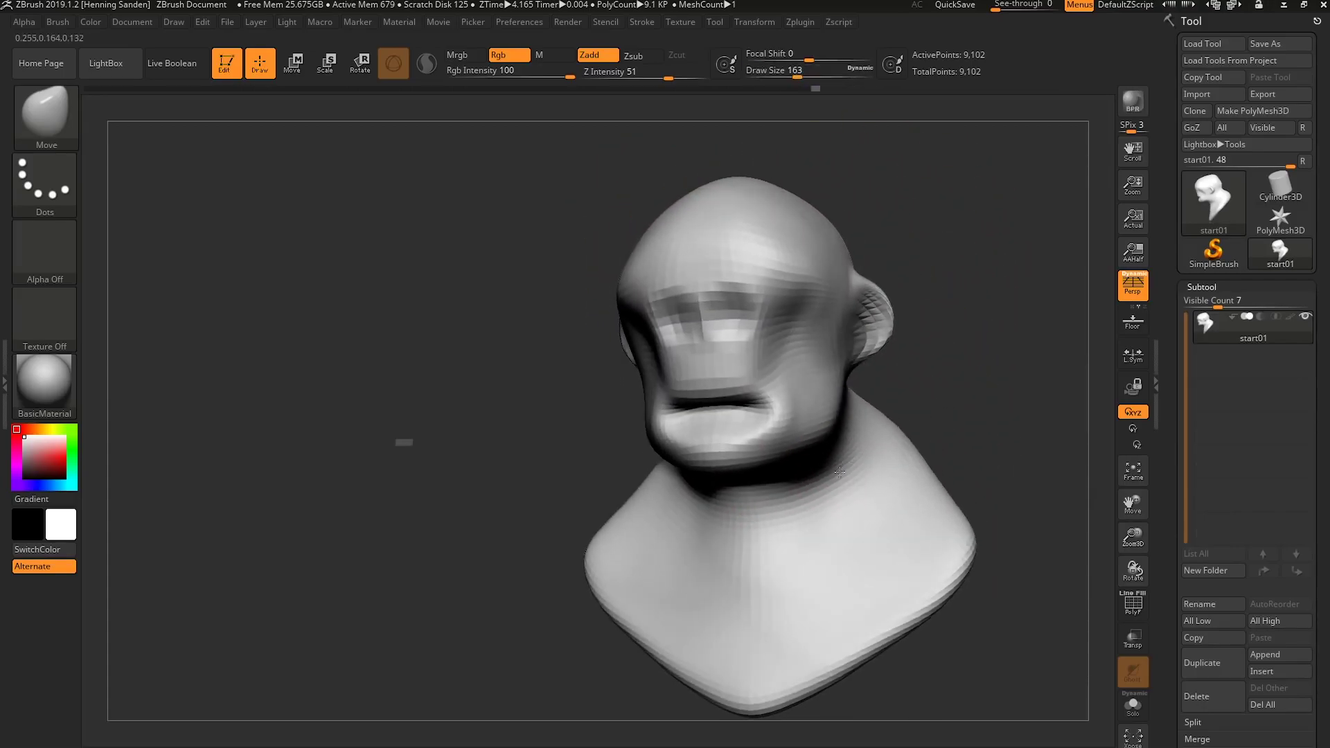
drag(759, 660, 763, 665)
right_drag(794, 636, 801, 644)
Raise and thicken the neck and shoulder muscles with the Move brush at draw size 239.
shift+right_drag(842, 477, 885, 485)
key(s)
mouse_move(885, 484)
mouse_down()
mouse_move(899, 484)
mouse_move(890, 461)
mouse_up()
right_drag(893, 460, 858, 385)
drag(857, 385, 860, 366)
right_drag(874, 368, 842, 383)
drag(844, 387, 866, 366)
mouse_move(841, 450)
mouse_down()
mouse_move(824, 436)
mouse_move(846, 428)
mouse_up()
right_drag(846, 415, 957, 397)
Narrow the nose and inner eye area at draw size 120, smoothing the brow region.
key(bracketleft)
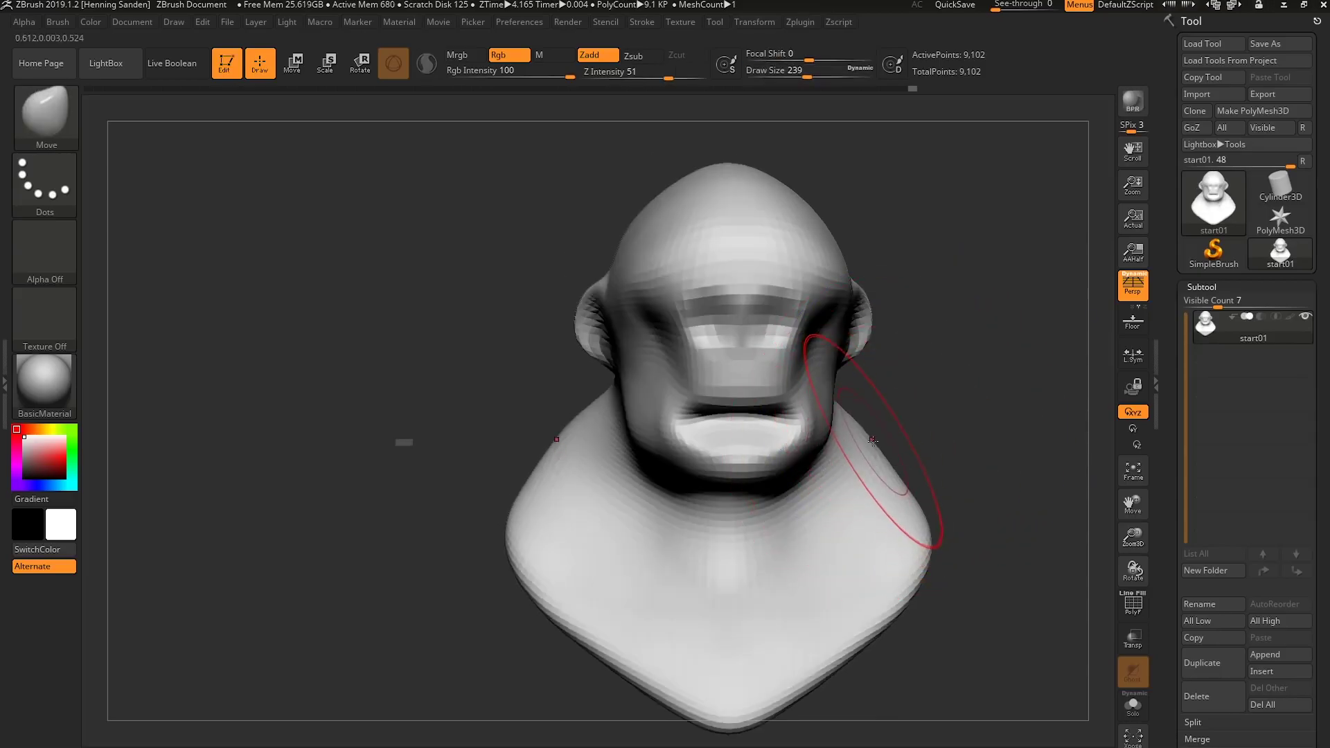
key(bracketleft)
key(bracketleft)
key(bracketleft)
key(bracketleft)
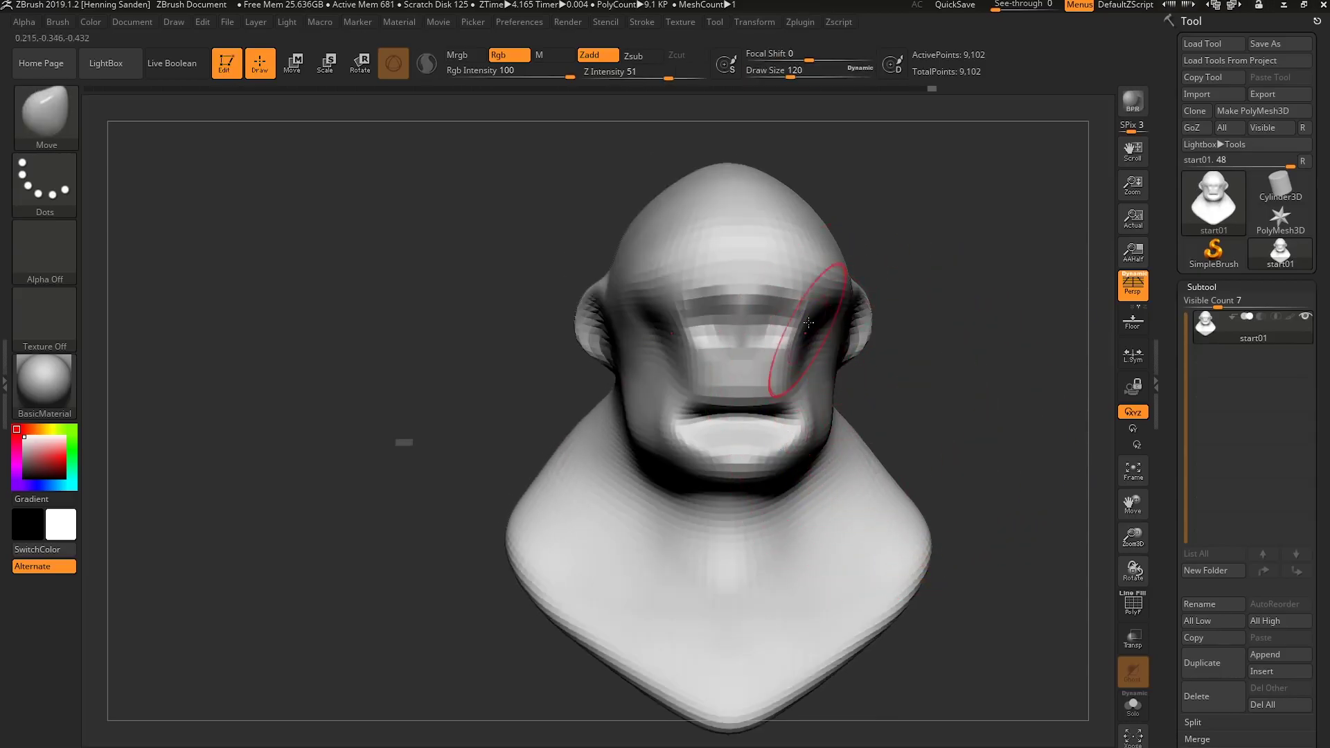
drag(790, 307, 783, 309)
mouse_move(817, 322)
right_down()
mouse_move(855, 339)
mouse_move(817, 339)
right_up()
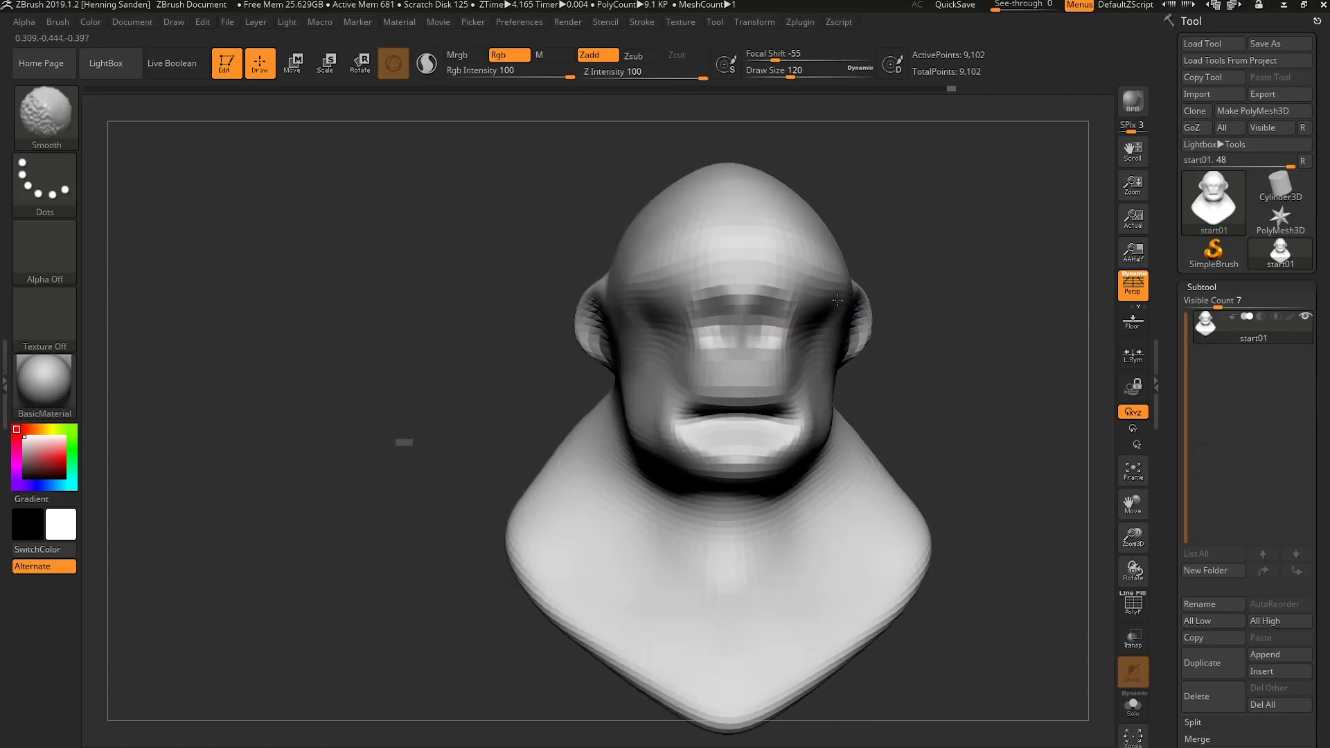
Broaden the shoulders and pull the ears outward with a large Move brush.
key(s)
drag(843, 313, 838, 313)
key(s)
drag(855, 437, 882, 436)
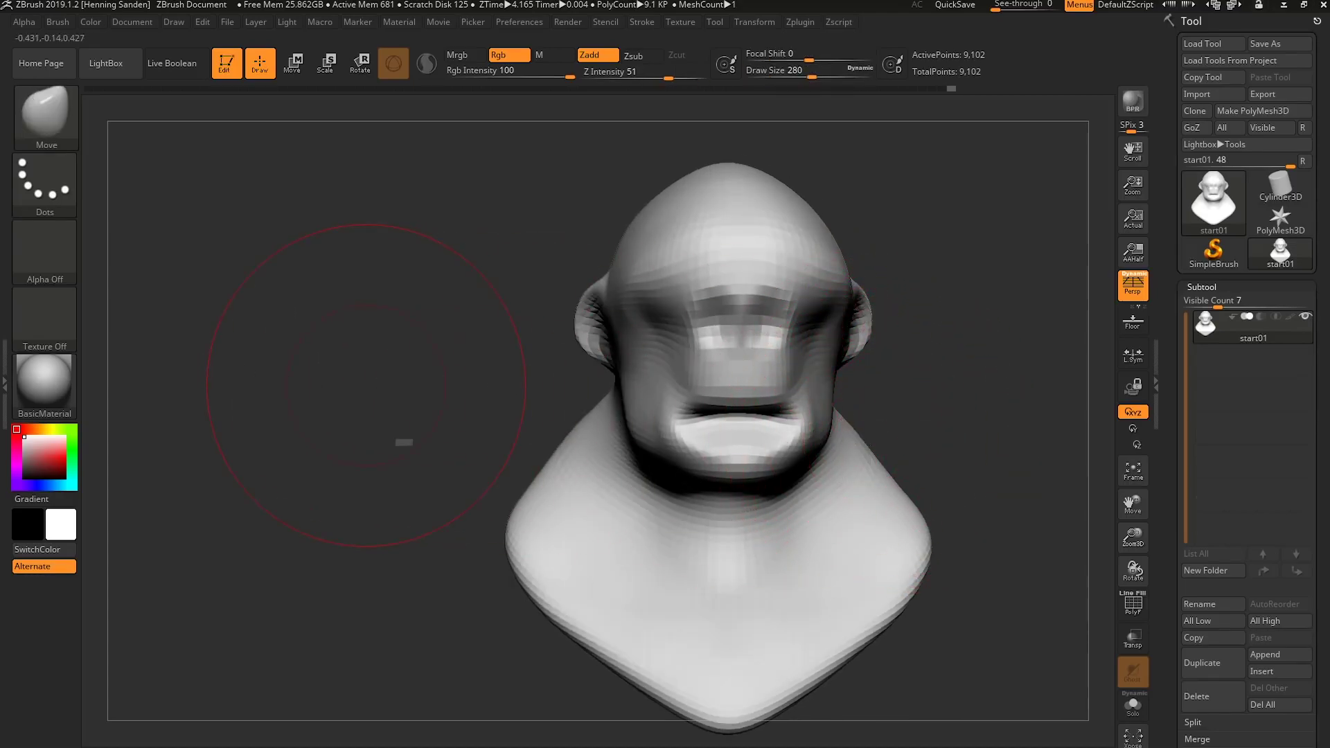
drag(366, 385, 334, 382)
key(s)
drag(855, 451, 862, 451)
mouse_move(874, 443)
mouse_down()
mouse_move(917, 413)
mouse_move(994, 477)
mouse_up()
drag(876, 413, 897, 393)
mouse_move(976, 477)
mouse_down()
mouse_move(954, 483)
mouse_move(910, 460)
mouse_up()
drag(854, 375, 864, 365)
Narrow the chin and round the top of the skull with the Move brush at draw size 217.
drag(760, 459, 758, 479)
drag(770, 456, 758, 447)
key(s)
drag(762, 194, 775, 186)
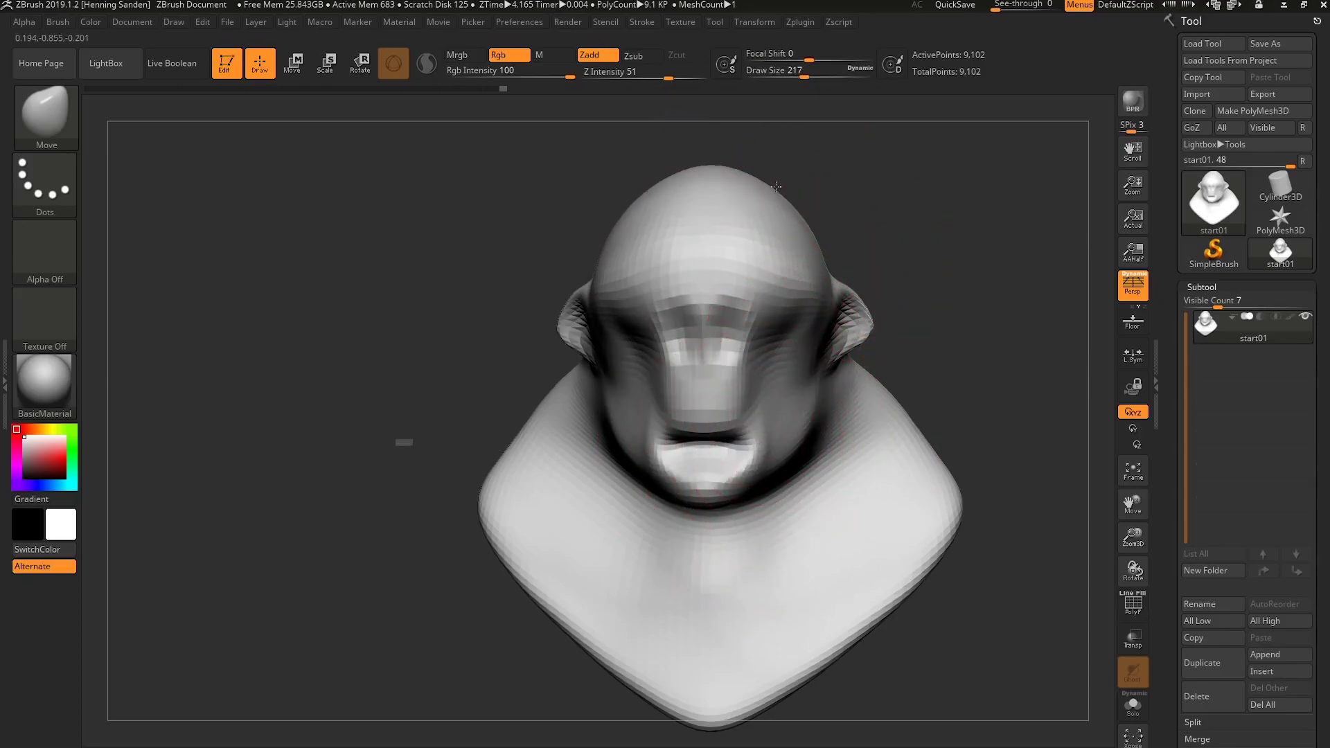
Refine the jawline and its transition into the neck with the Move brush at draw size 140.
key(s)
mouse_move(824, 315)
mouse_down()
mouse_move(859, 326)
mouse_move(819, 416)
mouse_move(834, 432)
mouse_move(839, 421)
mouse_up()
key(s)
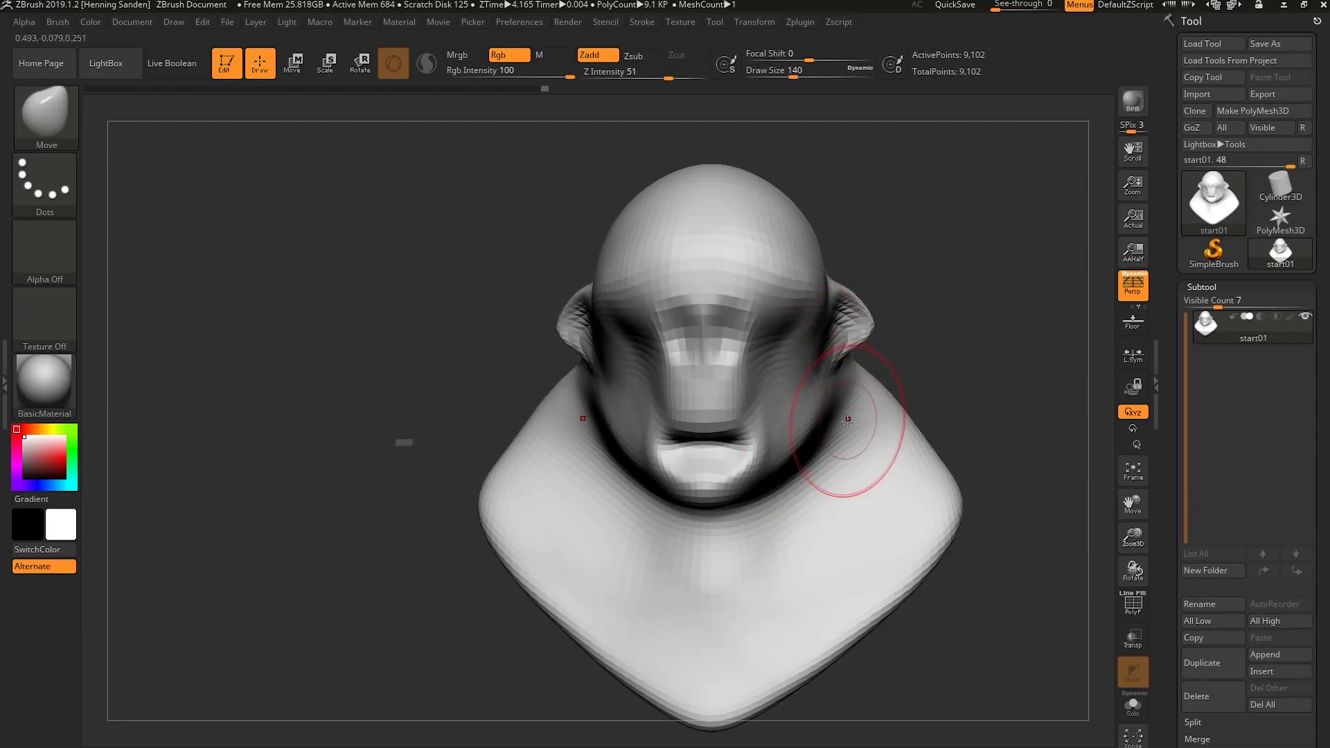
drag(797, 500, 788, 491)
drag(740, 531, 741, 521)
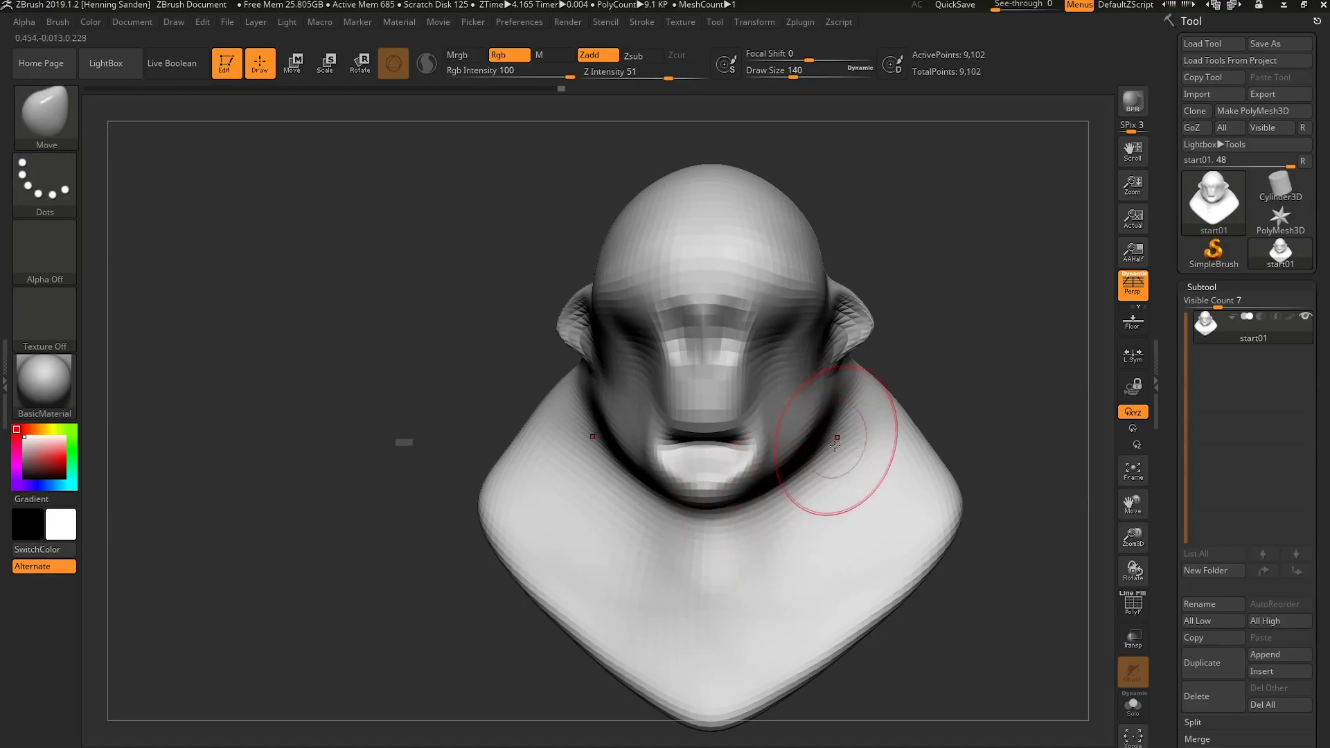
drag(838, 439, 831, 433)
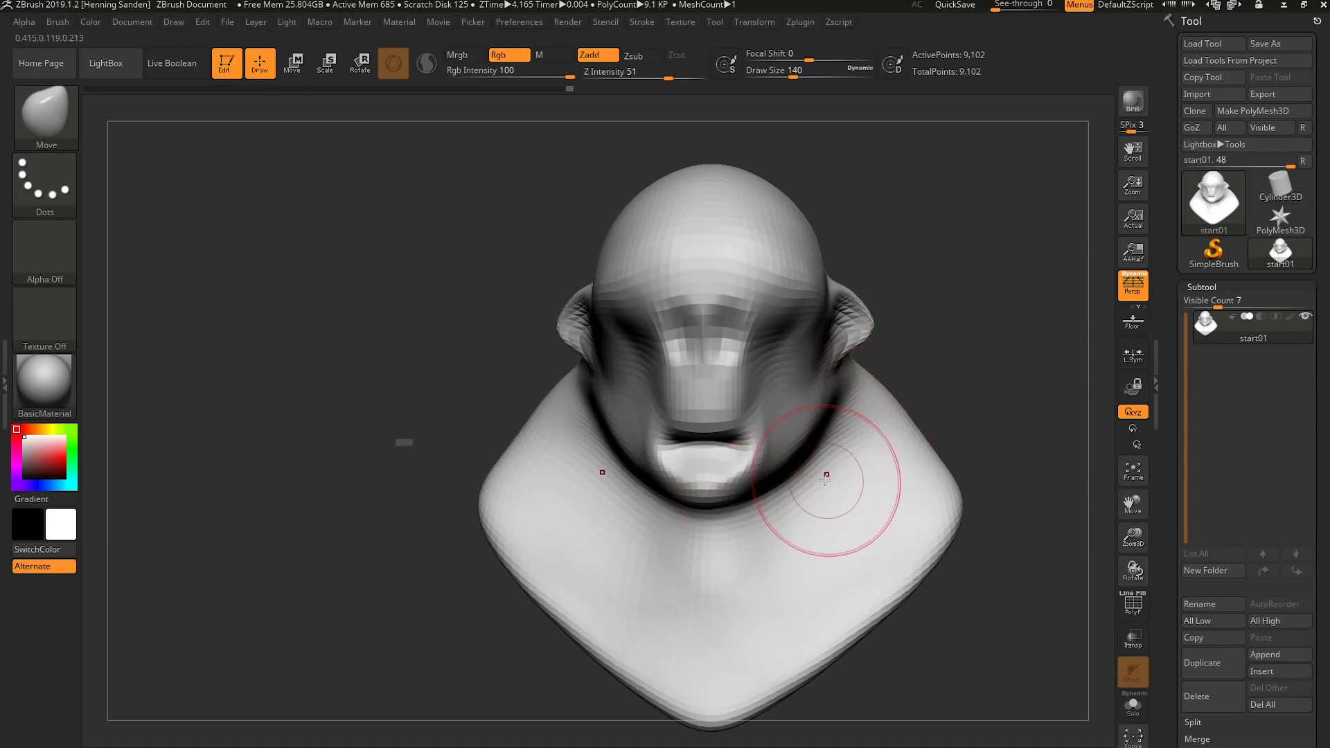
Push in the temples and reshape the brow above the eye sockets, starting at draw size 124.
key(s)
mouse_move(816, 222)
mouse_down()
mouse_move(802, 219)
mouse_move(781, 258)
mouse_up()
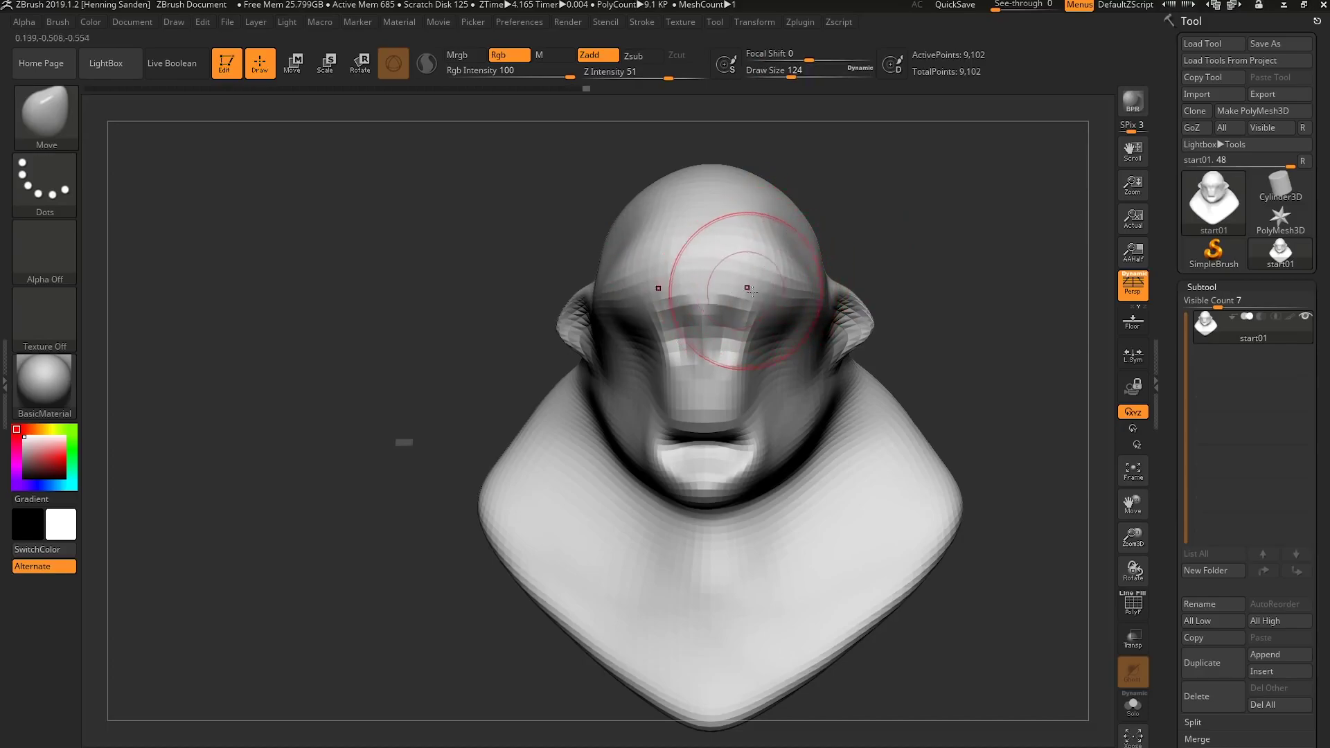
key(s)
mouse_move(769, 354)
mouse_down()
mouse_move(729, 346)
mouse_move(729, 330)
mouse_move(774, 334)
mouse_up()
Shape the upper lip and draw the mouth corners downward with the Move brush at draw sizes 68 and 71.
key(s)
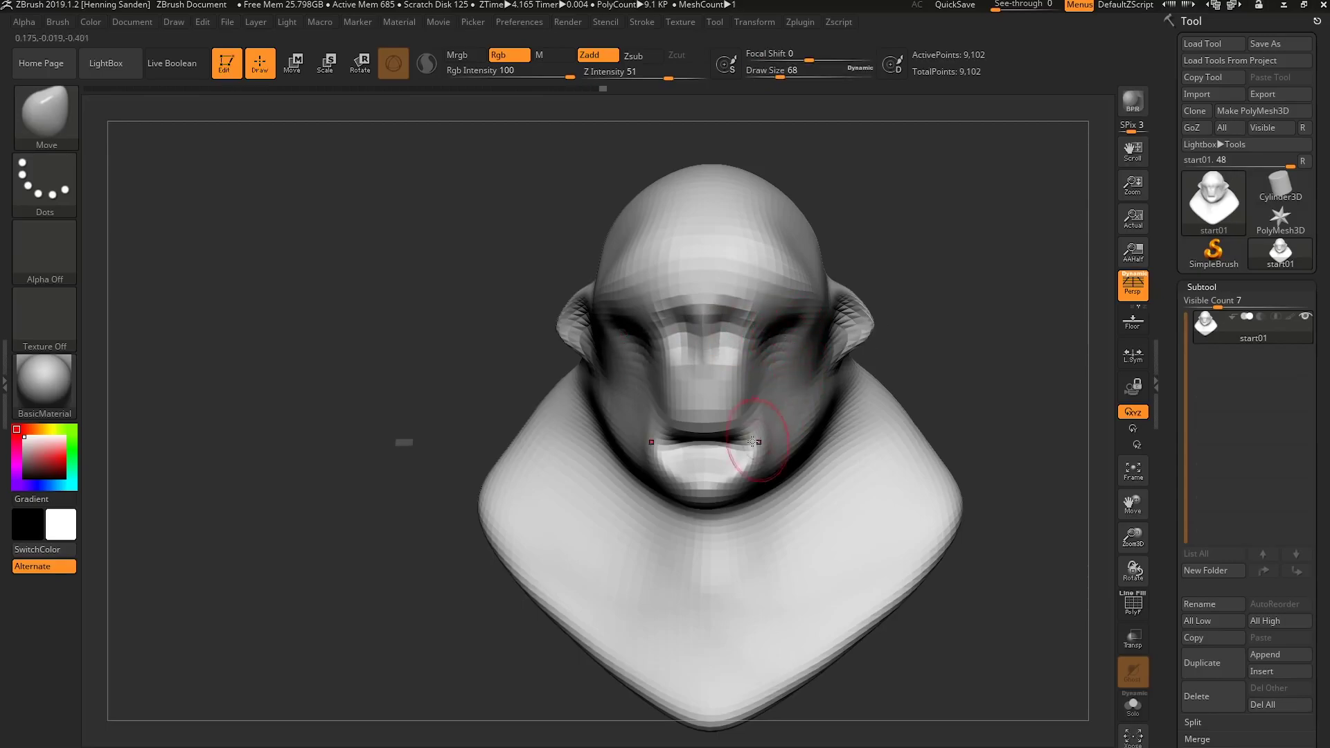
mouse_move(742, 422)
mouse_down()
mouse_move(736, 410)
mouse_move(752, 412)
mouse_up()
key(s)
right_drag(752, 447, 675, 430)
drag(750, 431, 752, 441)
right_drag(753, 444, 737, 445)
key(s)
drag(747, 447, 749, 453)
right_drag(750, 452, 741, 449)
drag(750, 448, 760, 451)
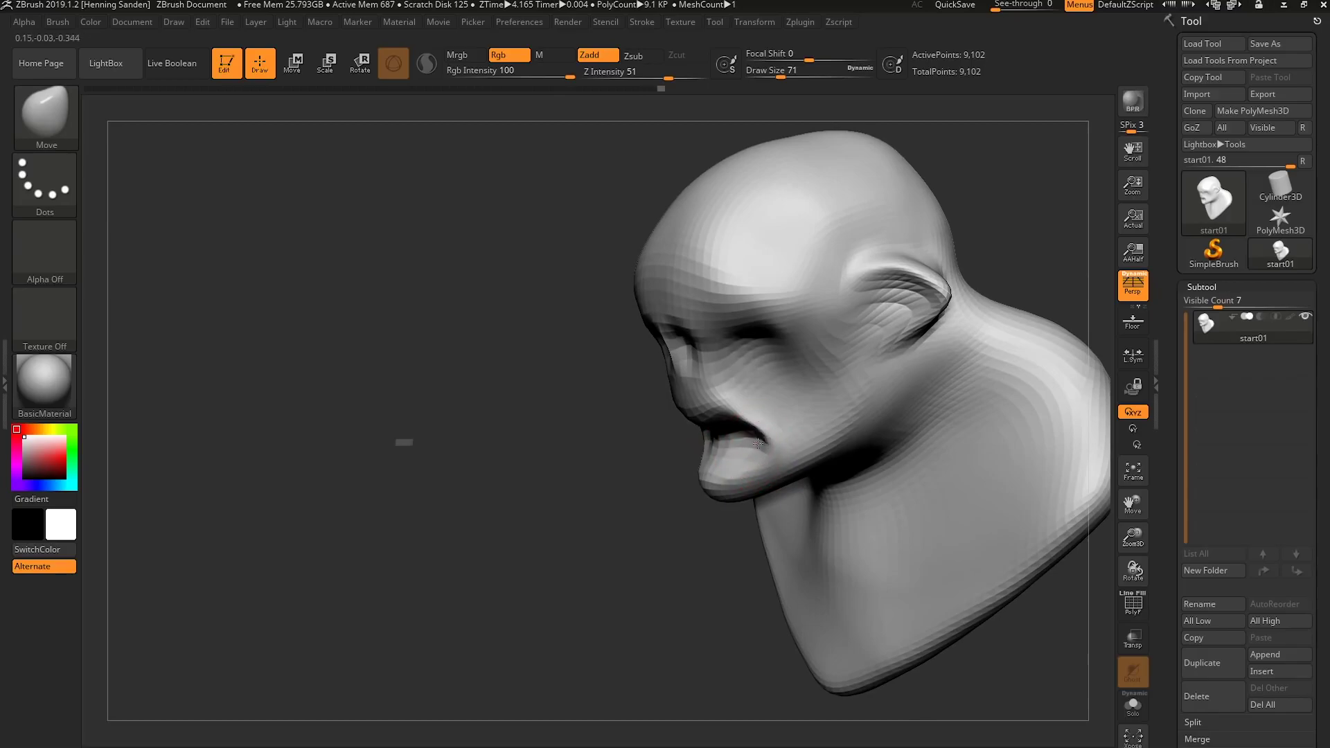
Define the lower lip, chin and folds beside the mouth with the Move brush at draw size 83.
right_drag(759, 441, 726, 473)
drag(755, 477, 784, 446)
right_drag(756, 451, 787, 439)
drag(786, 439, 788, 445)
mouse_move(781, 450)
right_down()
mouse_move(747, 466)
mouse_move(733, 511)
right_up()
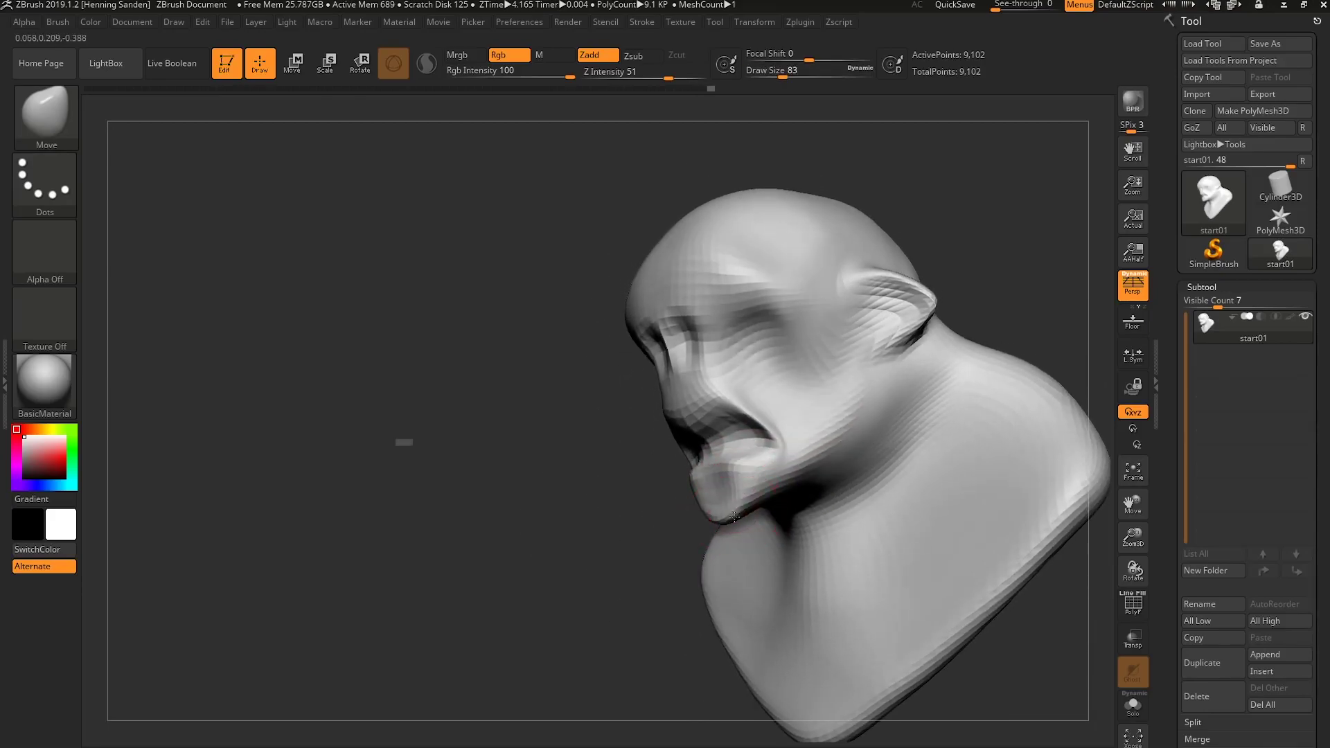
Refine the eye sockets and cheekbones with the Move brush at draw size 62.
right_drag(802, 470, 894, 384)
right_drag(897, 366, 894, 420)
mouse_move(861, 461)
right_down()
mouse_move(799, 463)
mouse_move(821, 377)
mouse_move(847, 405)
right_up()
key(s)
drag(824, 320, 819, 319)
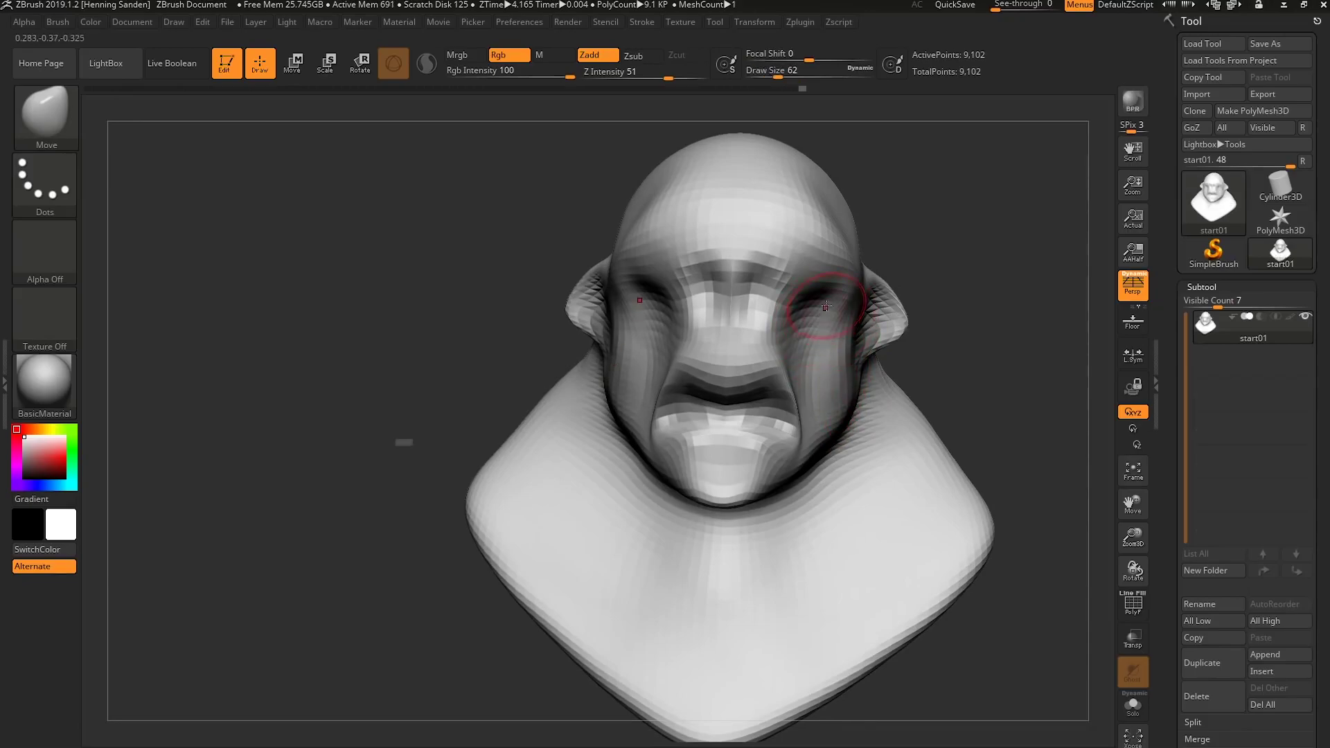
right_drag(825, 308, 822, 316)
key(s)
drag(822, 316, 817, 316)
Adjust the throat and the overall bust outline with the Move brush at draw sizes 132 and 192.
right_drag(823, 307, 843, 405)
right_drag(873, 468, 869, 462)
ctrl+right_drag(869, 462, 837, 428)
shift+right_drag(829, 485, 818, 489)
key(s)
drag(804, 495, 815, 507)
key(s)
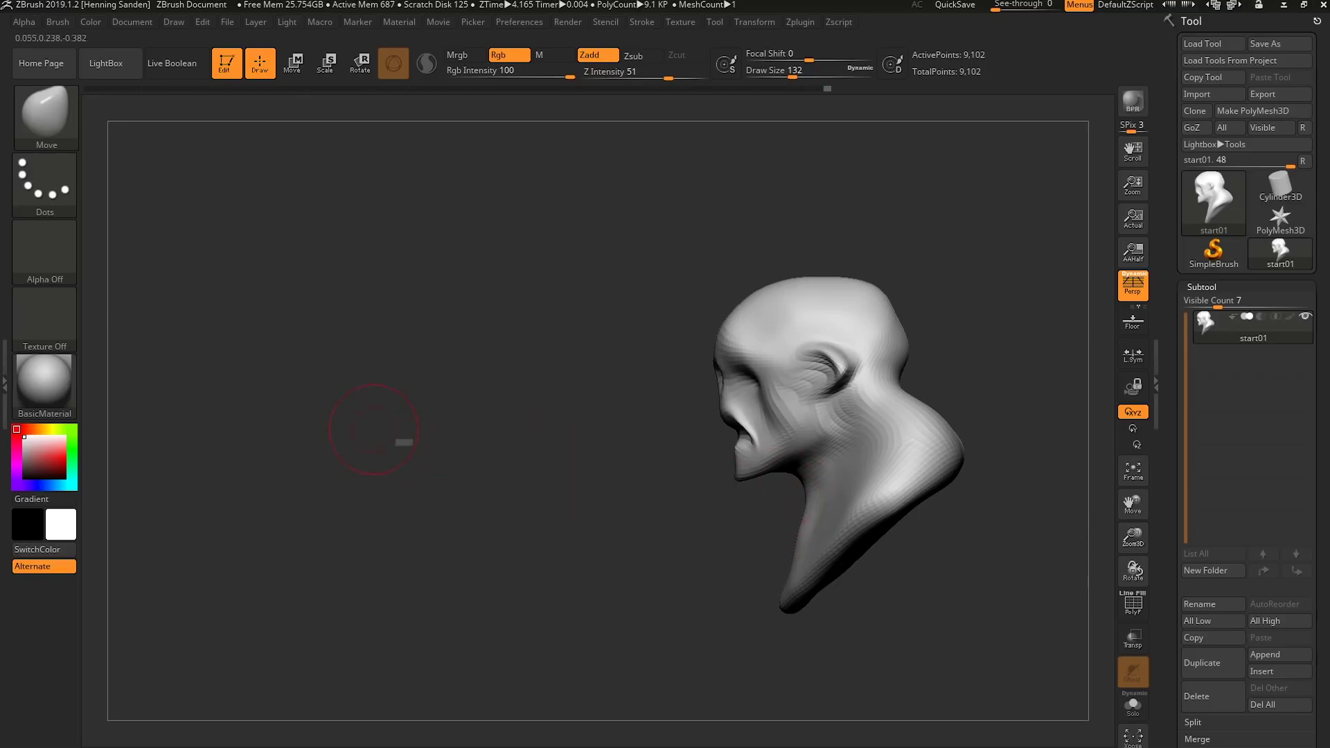
right_drag(374, 429, 624, 409)
key(s)
mouse_move(770, 386)
mouse_down()
mouse_move(788, 385)
mouse_move(790, 409)
mouse_up()
alt+right_drag(796, 475, 697, 486)
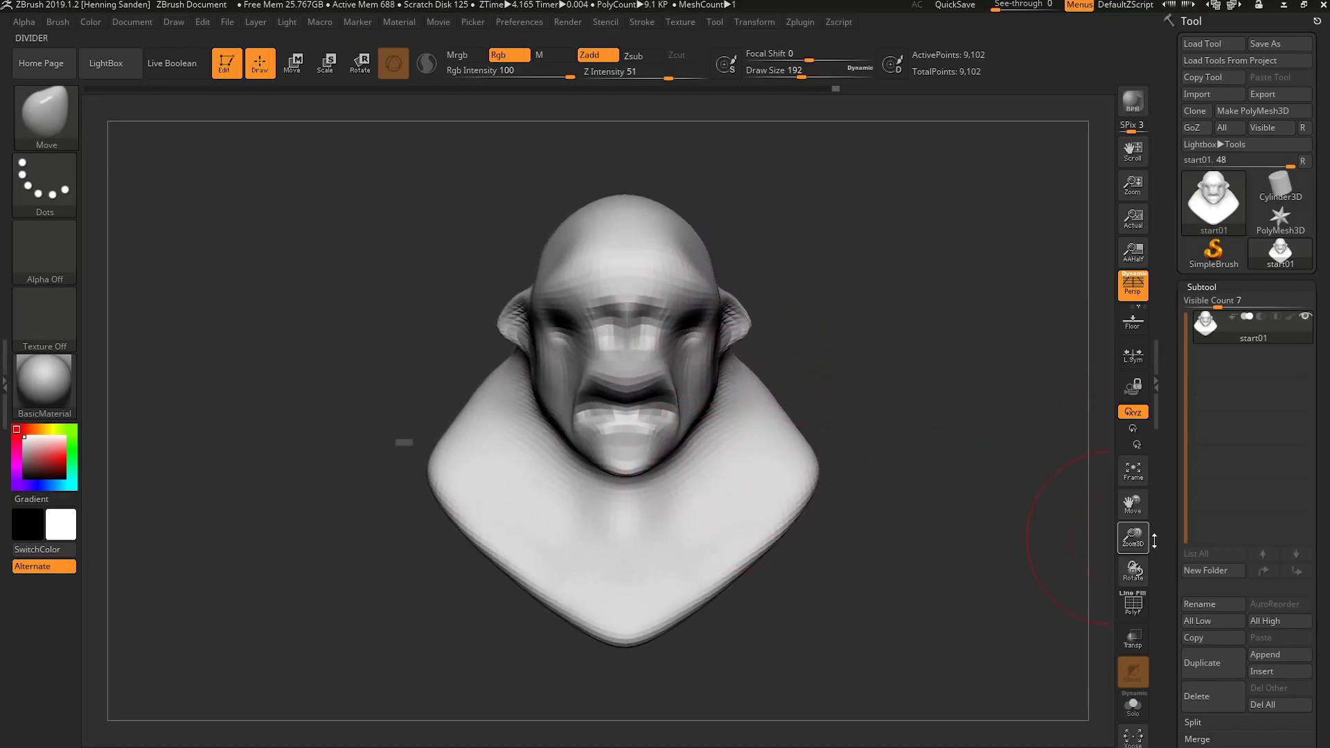
Convert the bust to a DynaMesh at resolution 128 and check its wireframe.
drag(1168, 567, 1176, 616)
drag(1183, 418, 1184, 404)
click(1196, 269)
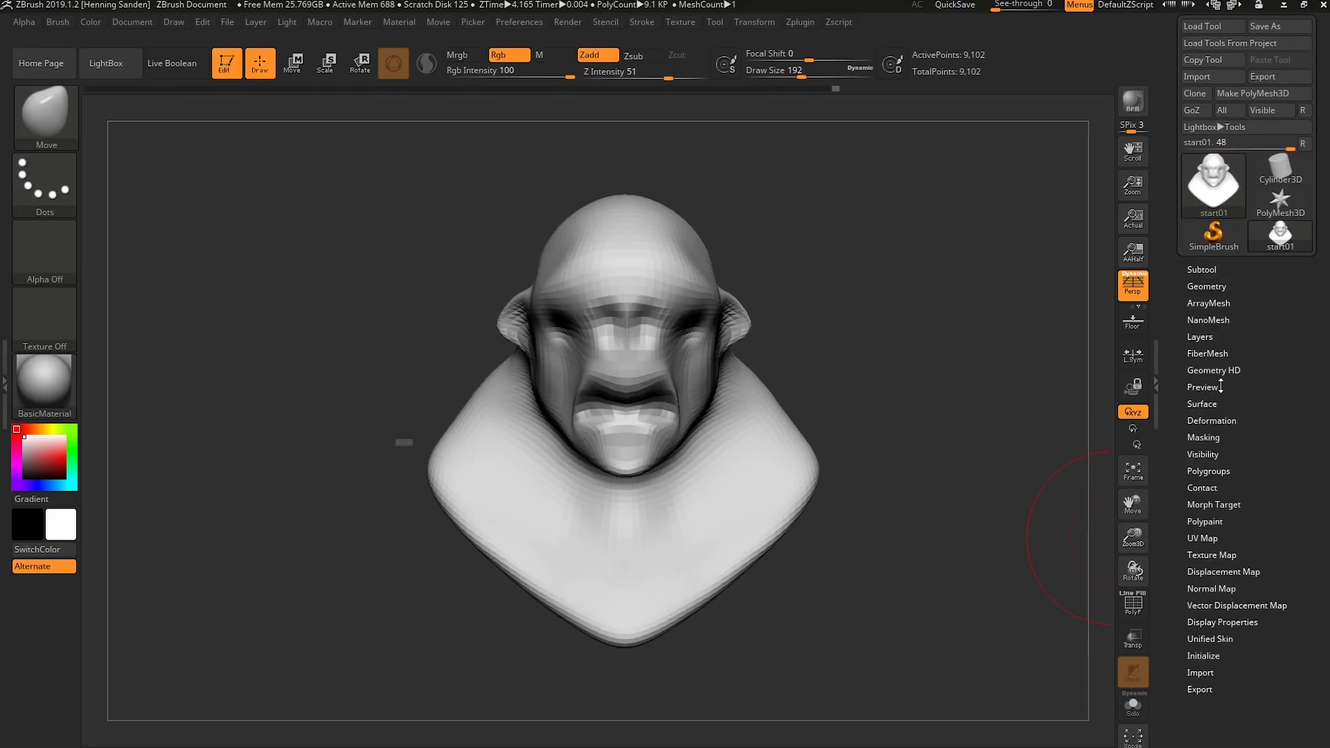
click(1204, 286)
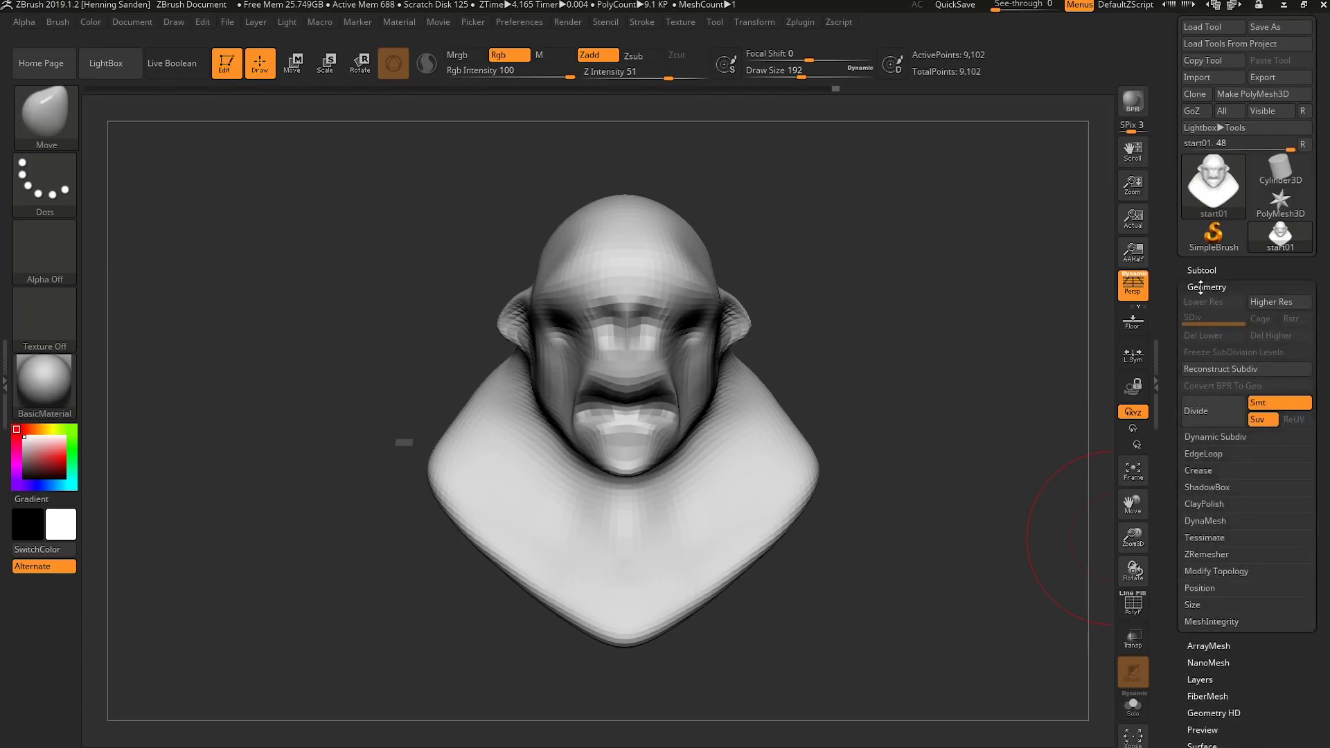
click(1211, 522)
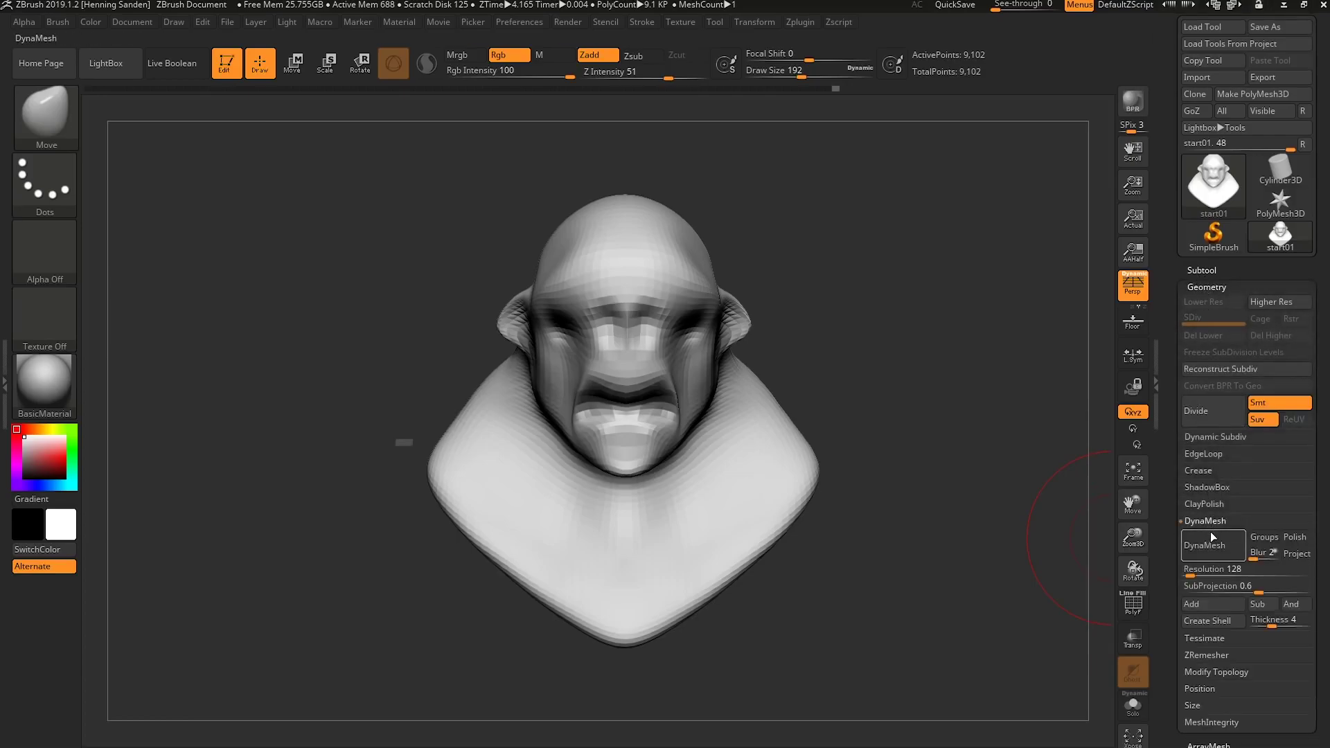
click(1216, 548)
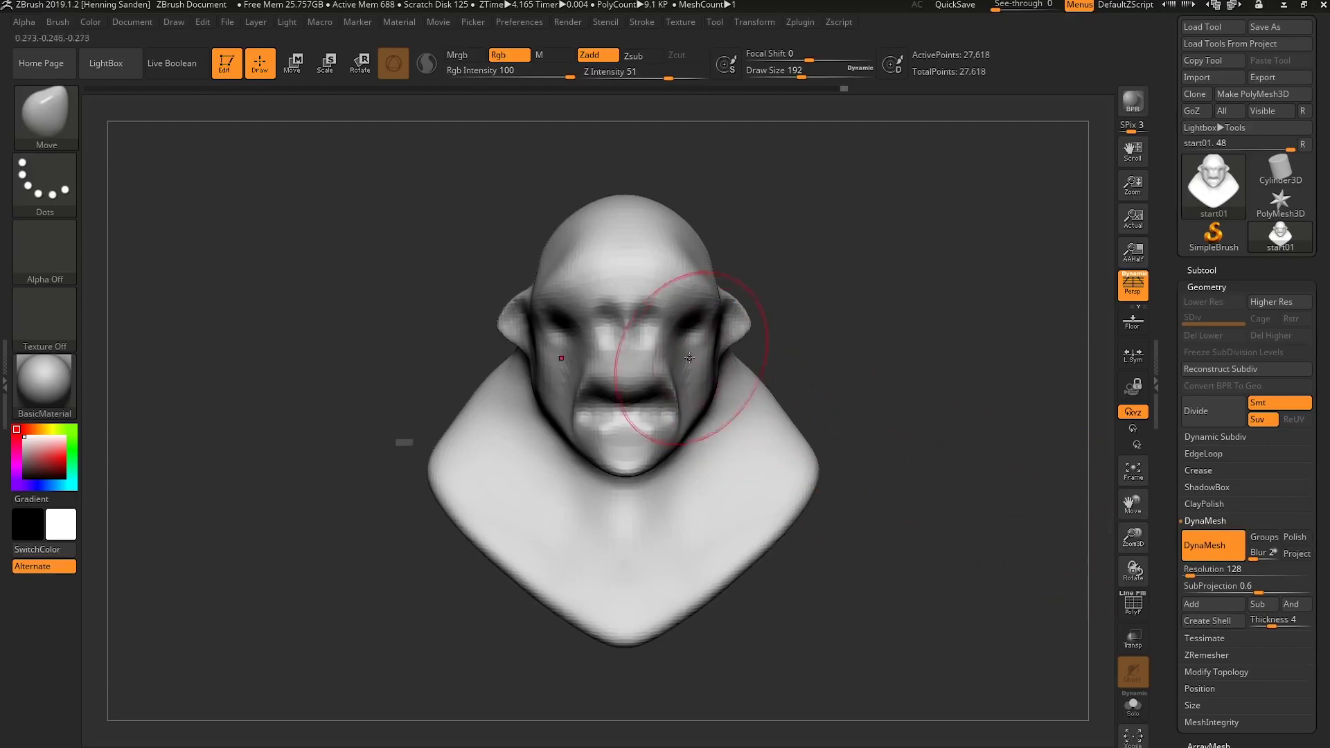
right_drag(713, 341, 609, 401)
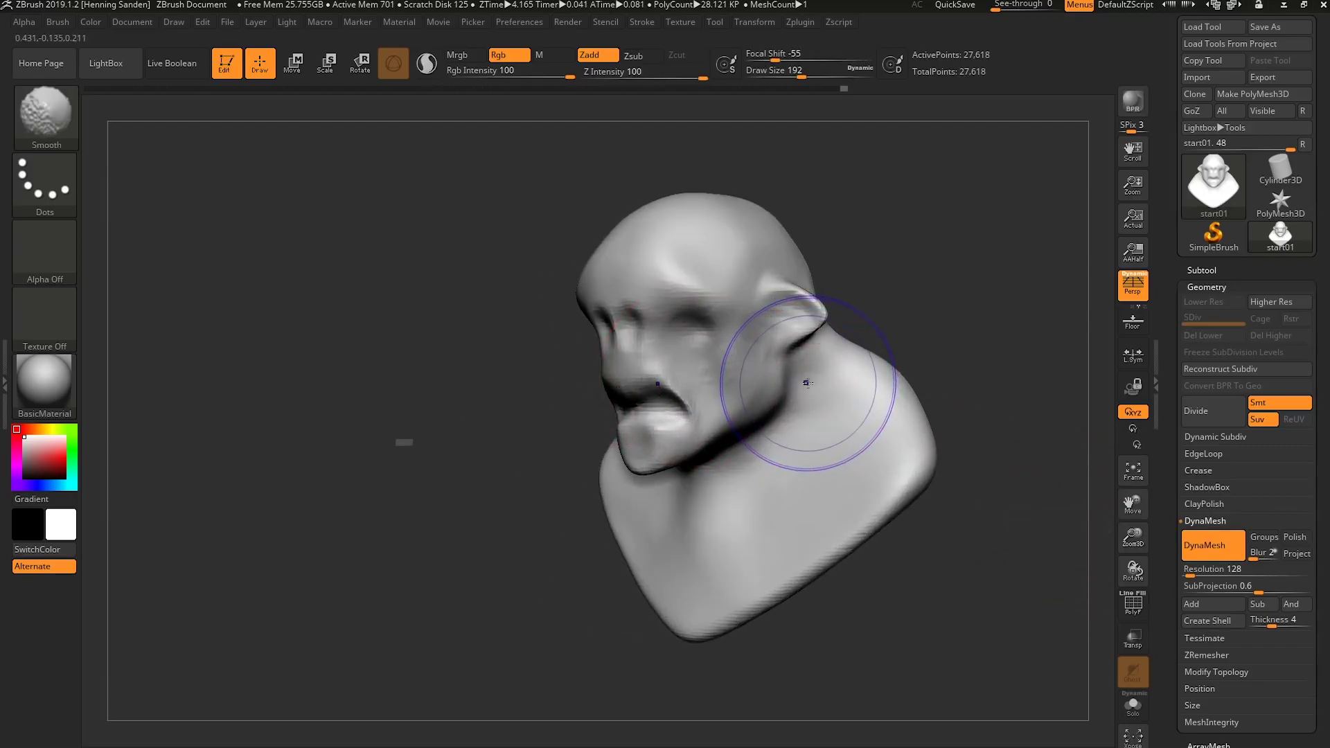
key(shift+f)
key(shift+f)
Switch to the ClayBuildup brush at draw size 132 and give it the round Alpha 06.
ctrl+right_drag(687, 334, 709, 374)
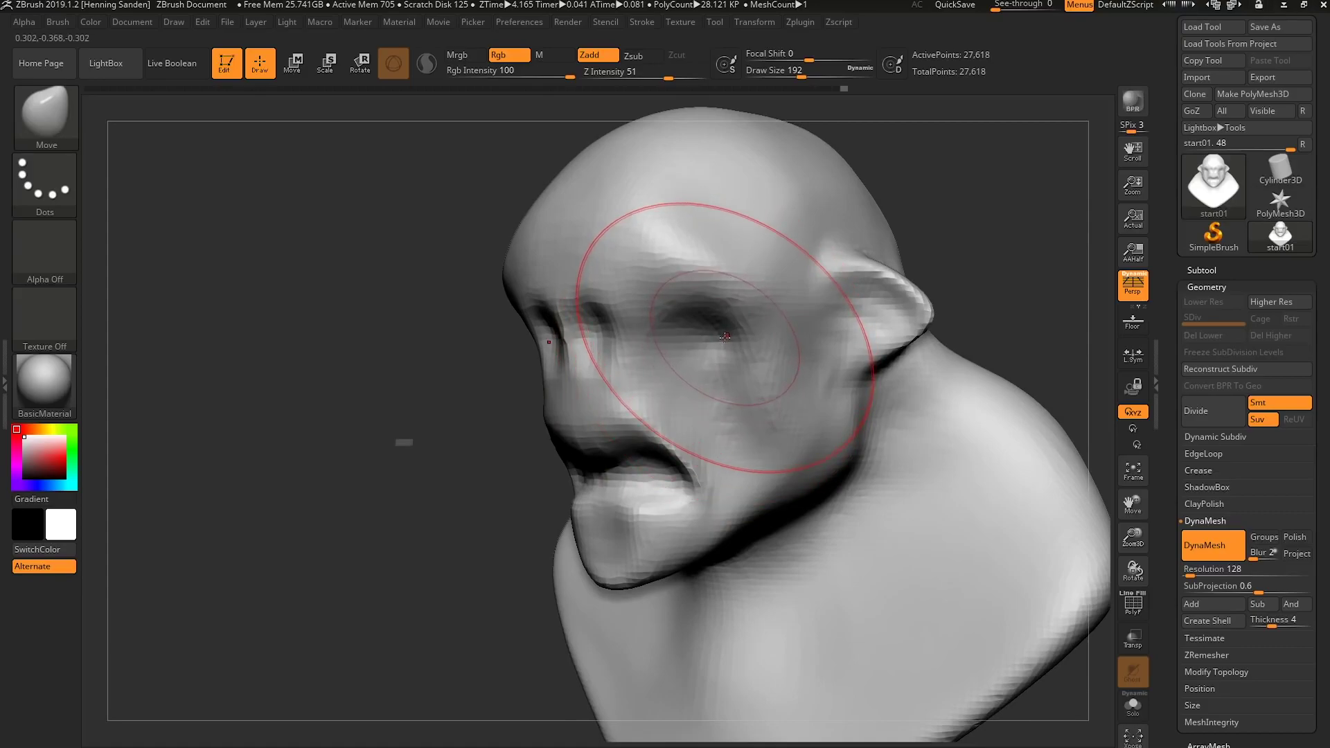
key(b)
key(c)
key(b)
key(s)
drag(720, 337, 714, 337)
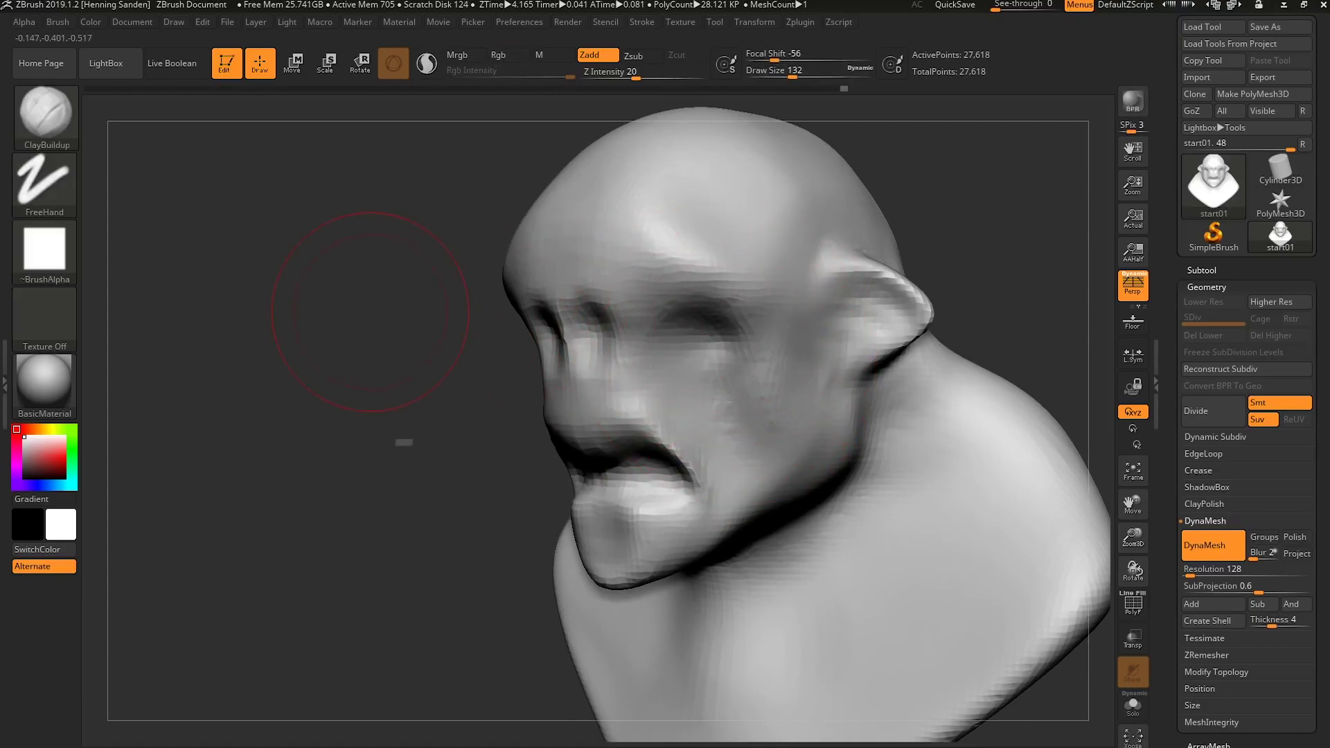
click(45, 249)
click(528, 319)
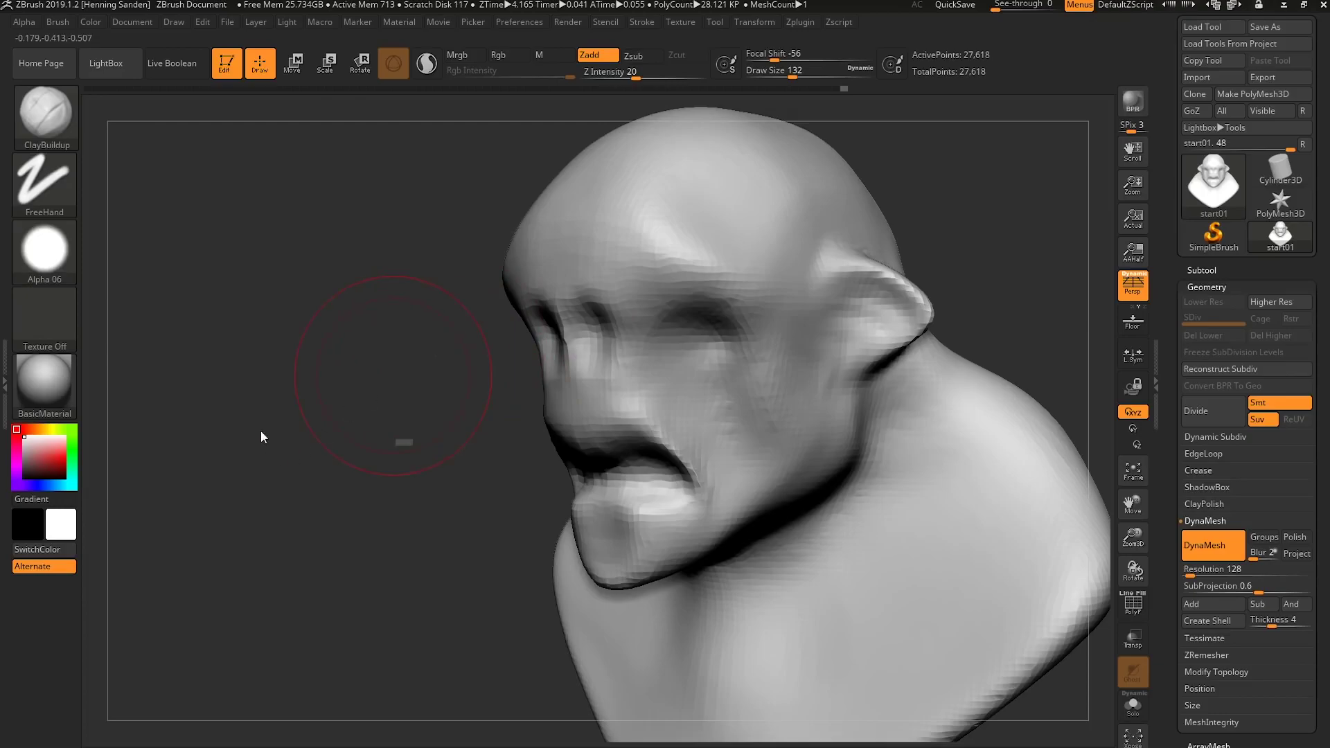
Build up the brow ridge and the forms around the eyes with ClayBuildup at draw size 97.
drag(389, 371, 423, 366)
key(s)
key(s)
mouse_move(734, 317)
mouse_down()
mouse_move(656, 335)
mouse_move(656, 294)
mouse_move(605, 266)
mouse_up()
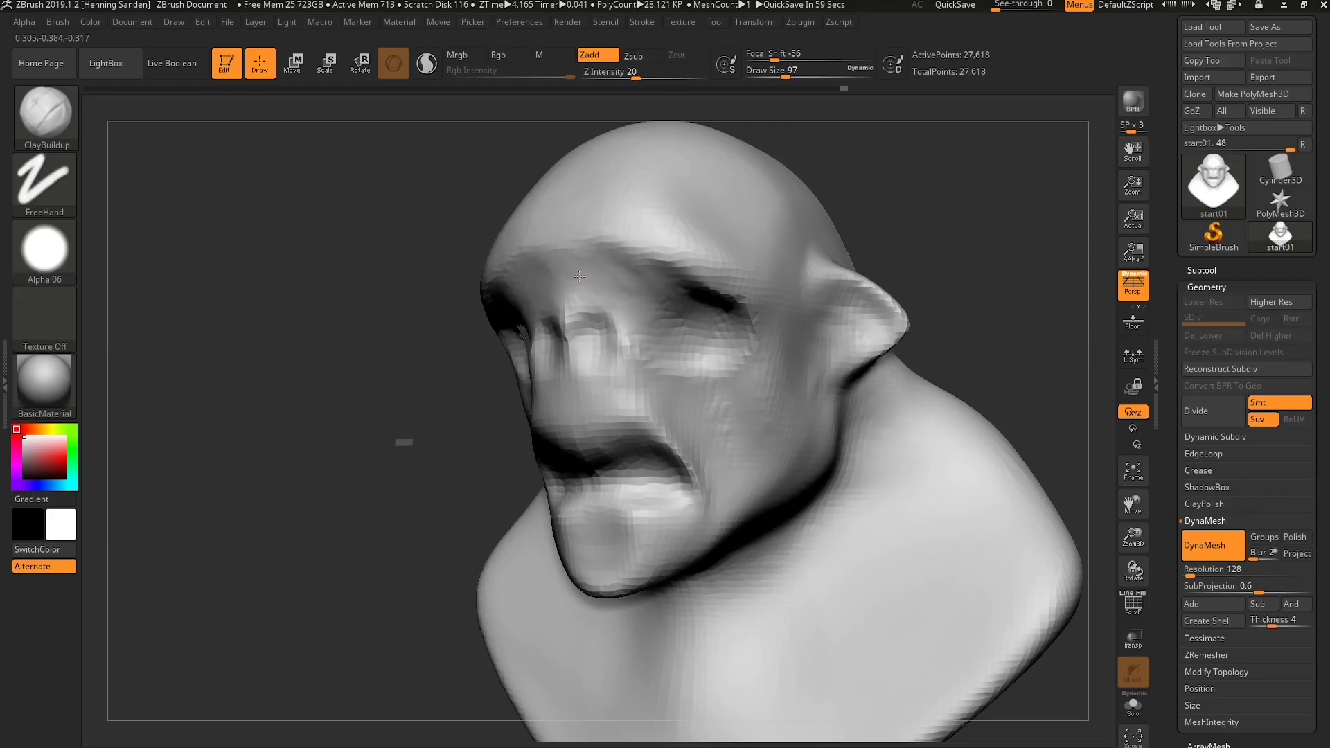
Refine the eyelid and under-brow forms with ClayBuildup at draw size 44.
key(s)
drag(689, 301, 654, 301)
drag(724, 331, 593, 284)
drag(652, 320, 733, 311)
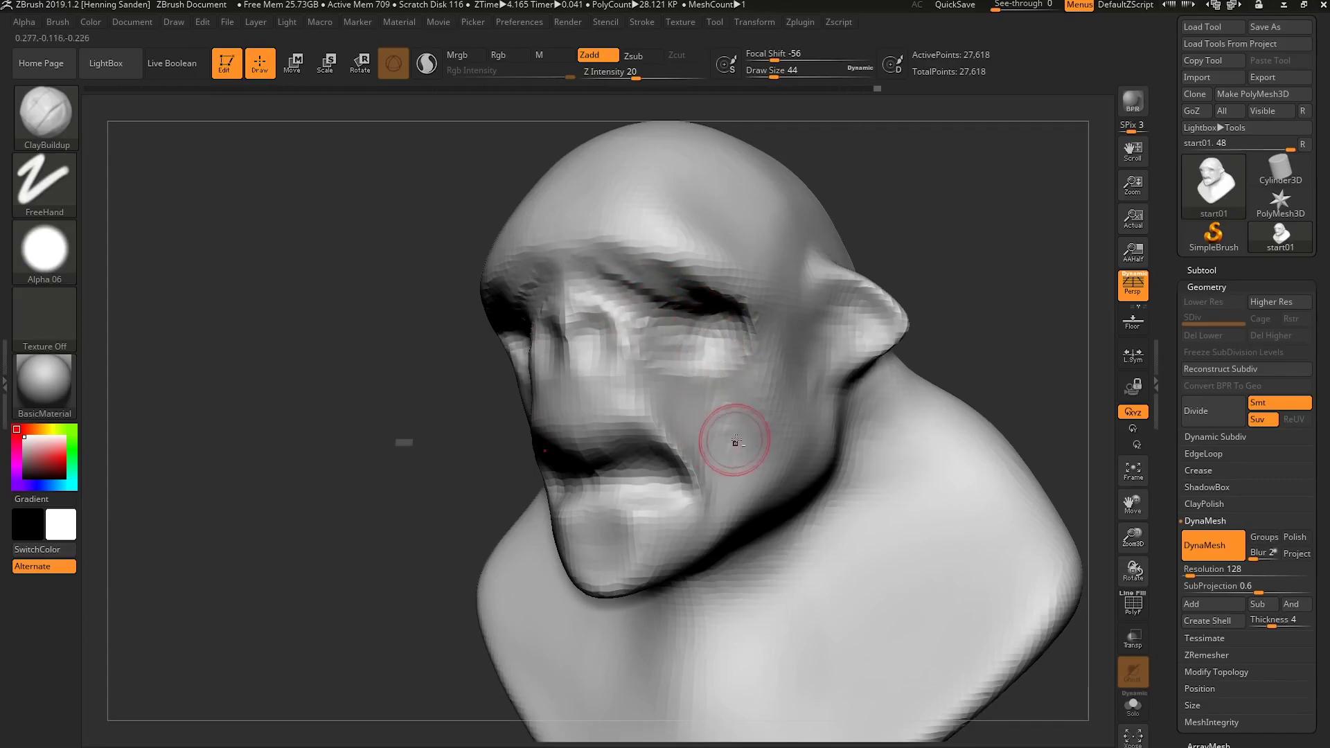
Build up the nasal folds and rough in the lips and teeth with ClayBuildup at draw size 44.
mouse_move(675, 437)
mouse_down()
mouse_move(610, 380)
mouse_move(596, 360)
mouse_move(606, 346)
mouse_move(575, 374)
mouse_move(606, 411)
mouse_up()
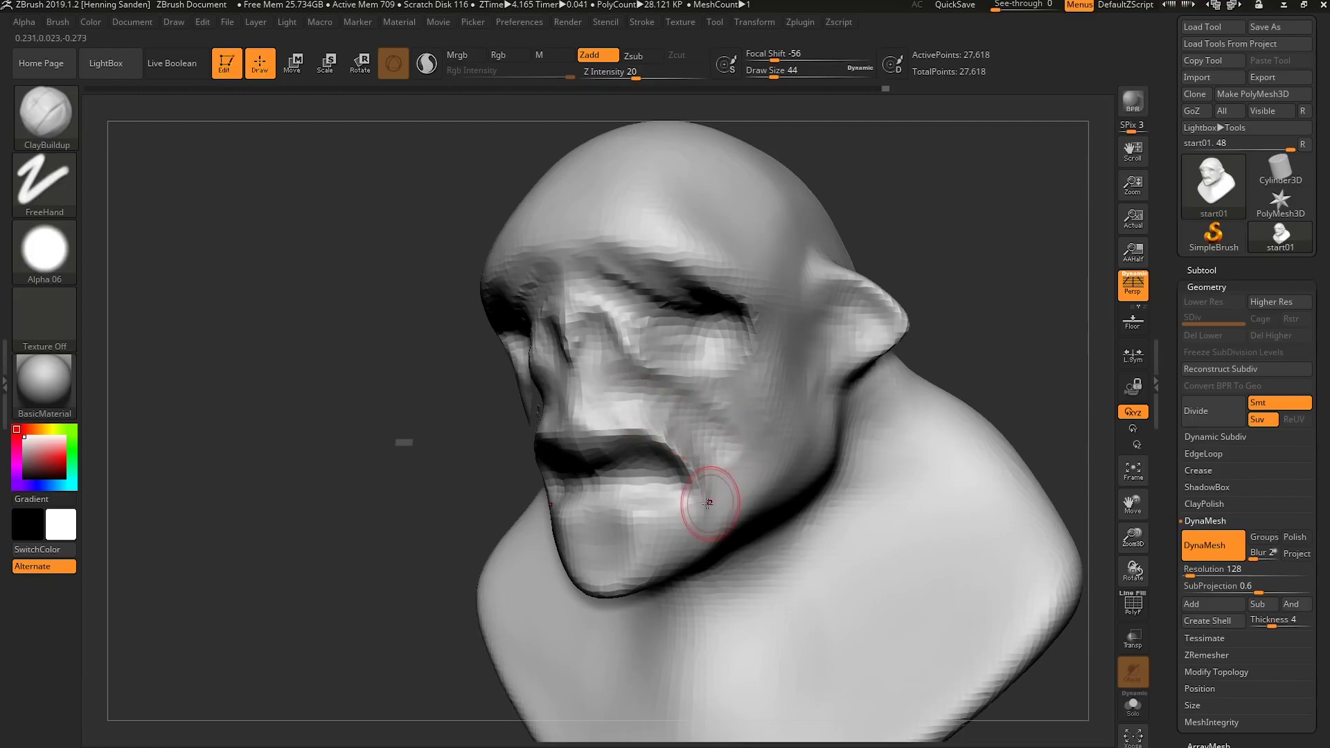
mouse_move(639, 462)
mouse_down()
mouse_move(615, 477)
mouse_move(665, 484)
mouse_up()
right_drag(710, 523, 672, 529)
mouse_move(679, 511)
alt+mouse_down()
mouse_move(663, 537)
mouse_move(615, 537)
mouse_move(688, 531)
alt+mouse_up()
Sculpt the jaw line and the cheekbone running back toward the ear with ClayBuildup at draw size 49.
key(bracketright)
mouse_move(842, 376)
mouse_down()
mouse_move(851, 450)
mouse_move(801, 475)
mouse_move(715, 398)
mouse_up()
mouse_move(760, 399)
right_down()
mouse_move(783, 400)
mouse_move(778, 362)
right_up()
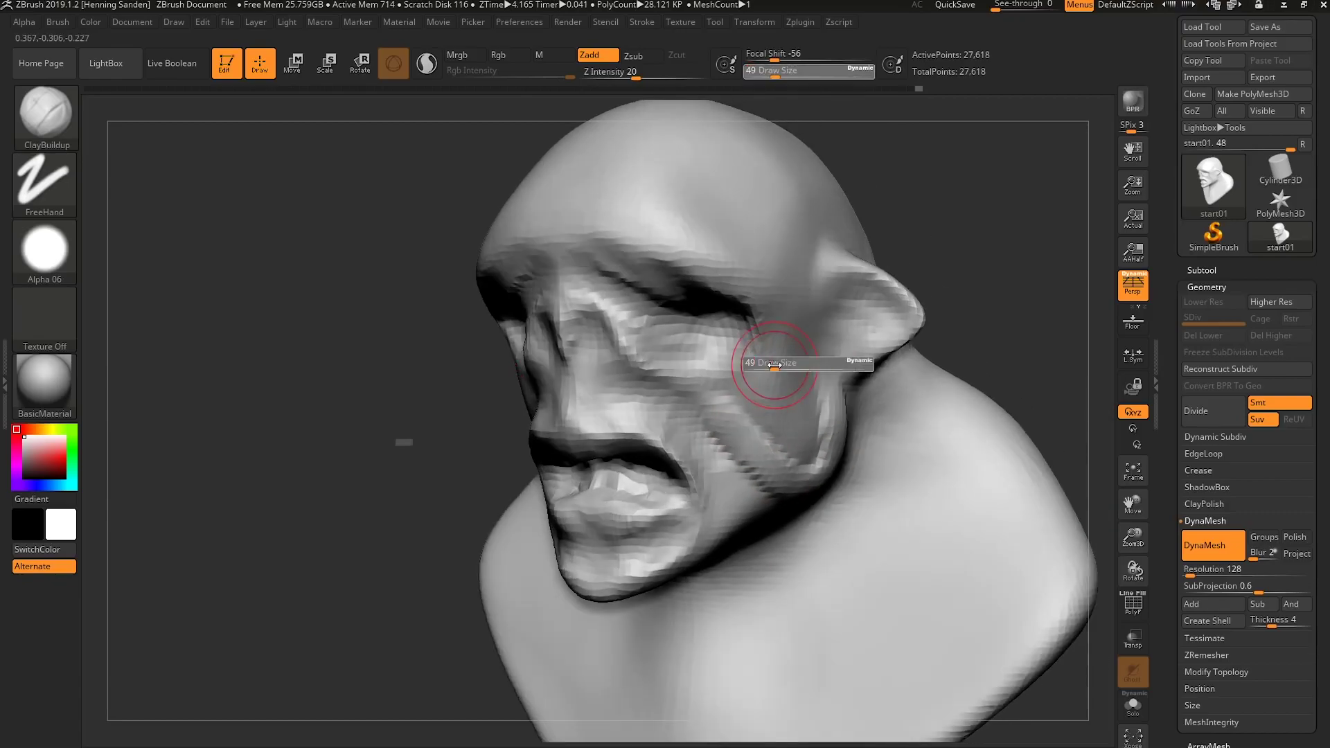
mouse_move(701, 382)
mouse_down()
mouse_move(723, 374)
mouse_move(717, 384)
mouse_move(741, 409)
mouse_move(734, 372)
mouse_move(774, 377)
mouse_move(793, 363)
mouse_move(824, 297)
mouse_up()
right_drag(874, 325, 814, 333)
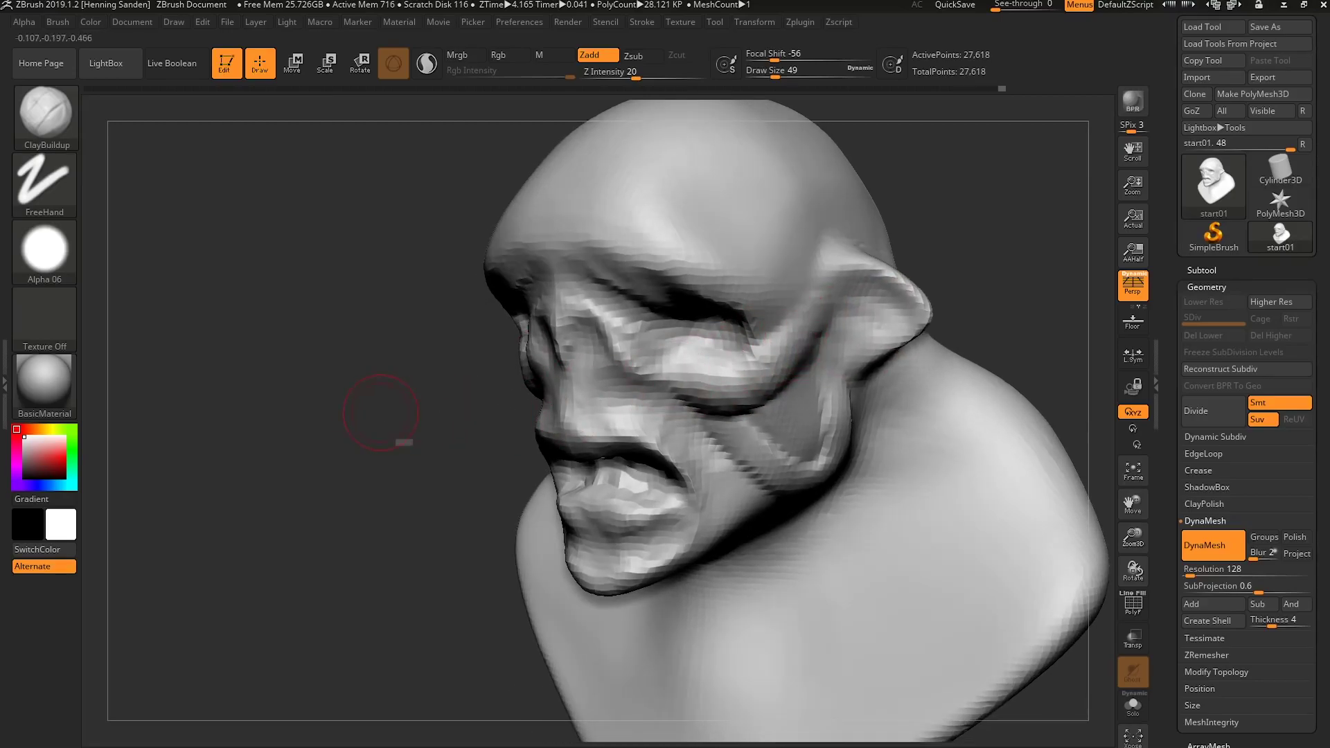
Build up the outer rim of the eye socket from brow to cheekbone and smooth it into the temple.
drag(381, 413, 343, 414)
mouse_move(759, 364)
mouse_down()
mouse_move(775, 322)
mouse_move(758, 295)
mouse_move(734, 274)
mouse_move(703, 283)
mouse_up()
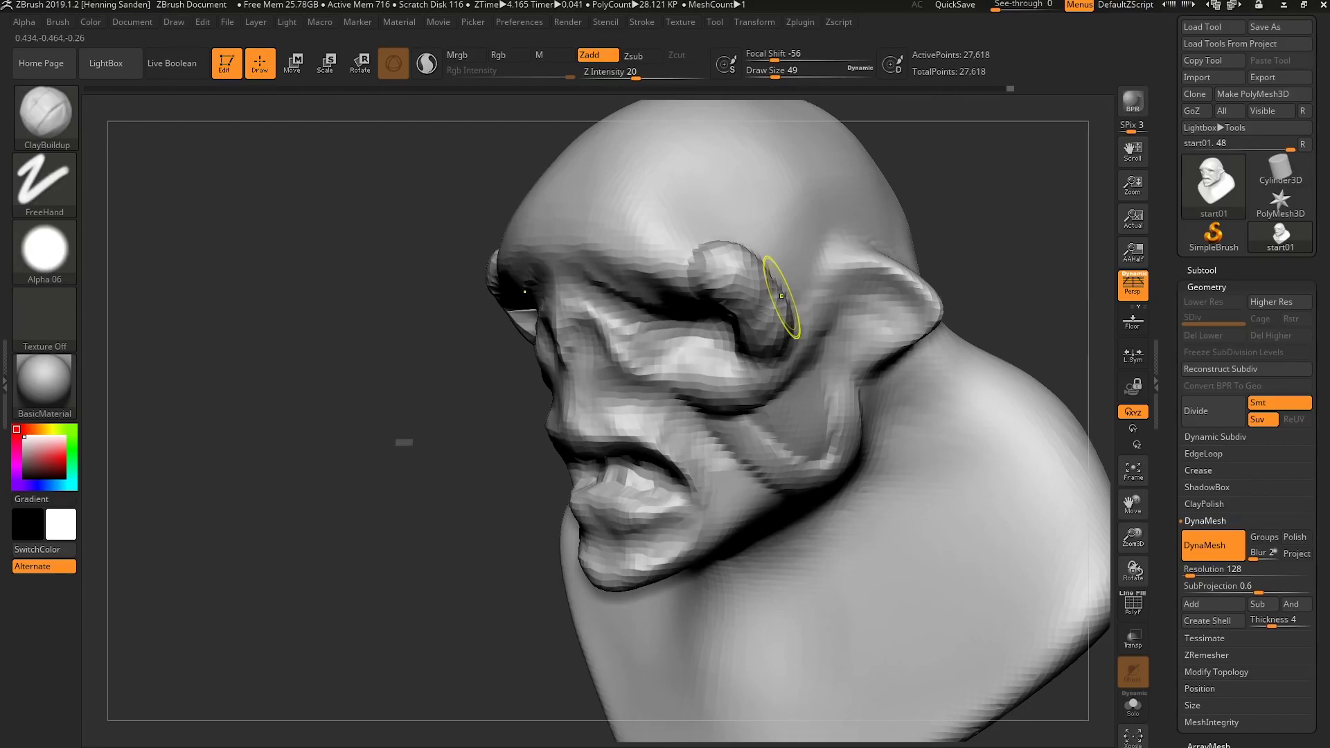
drag(781, 295, 768, 381)
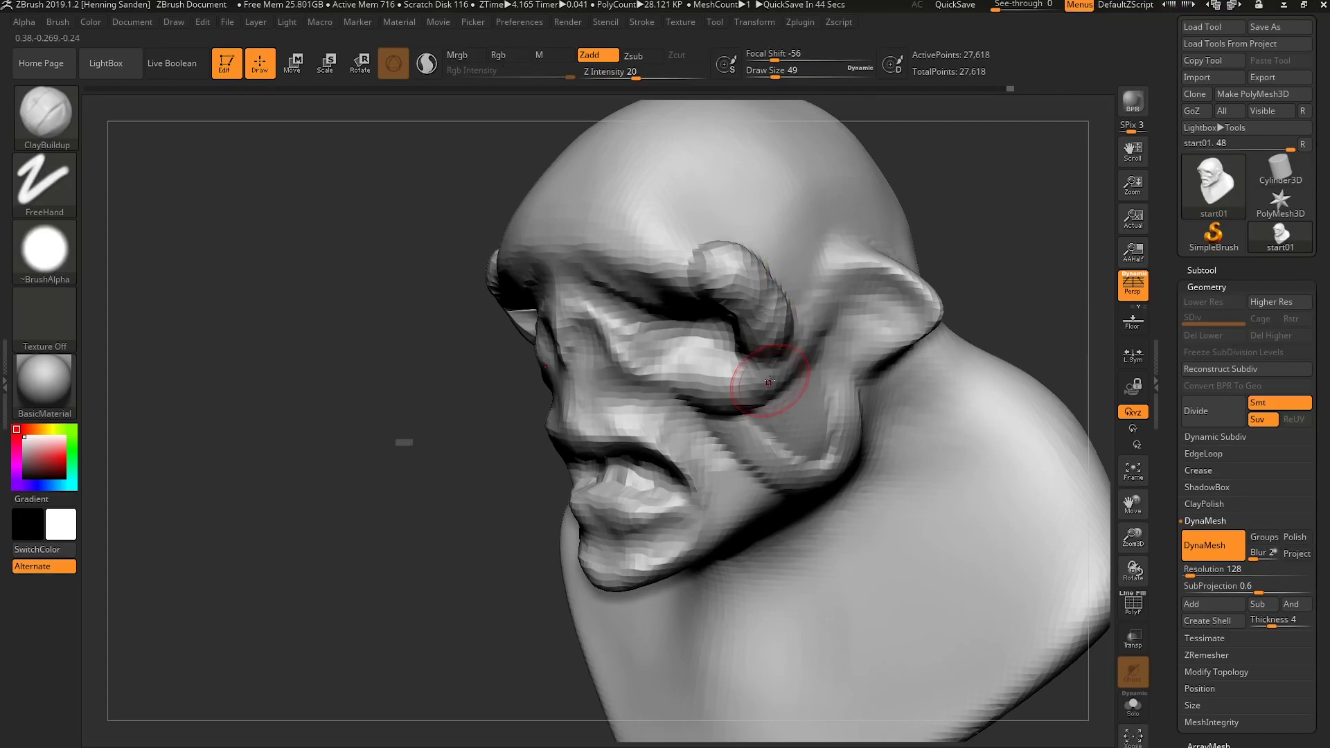
mouse_move(831, 395)
shift+mouse_down()
mouse_move(757, 312)
mouse_move(761, 338)
mouse_move(716, 274)
mouse_move(682, 258)
mouse_move(615, 273)
shift+mouse_up()
right_drag(614, 272, 645, 262)
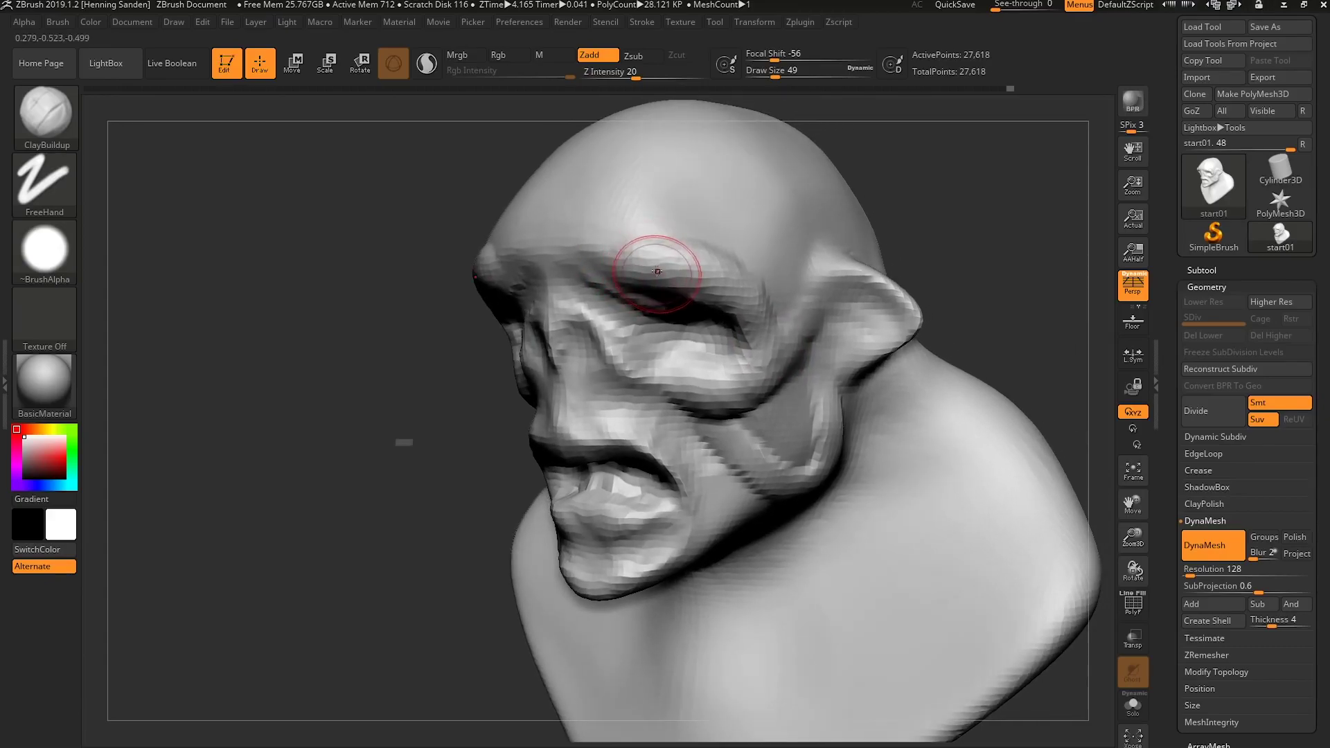
Thicken the brow ridge above the eye sockets with ClayBuildup strokes.
drag(636, 247, 589, 275)
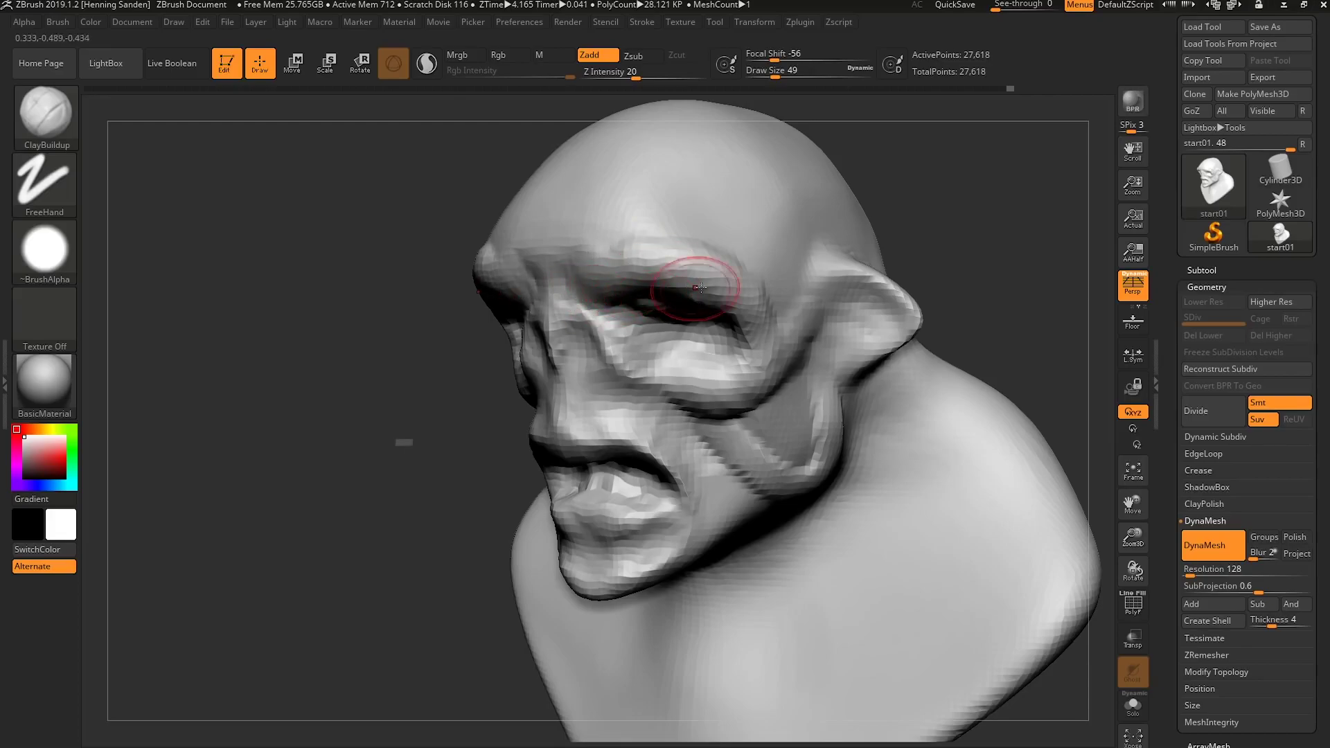
mouse_move(700, 297)
mouse_down()
mouse_move(592, 295)
mouse_move(575, 246)
mouse_move(512, 274)
mouse_move(632, 261)
mouse_up()
mouse_move(766, 267)
right_down()
mouse_move(752, 296)
mouse_move(762, 289)
right_up()
mouse_move(768, 278)
mouse_down()
mouse_move(752, 292)
mouse_move(743, 264)
mouse_up()
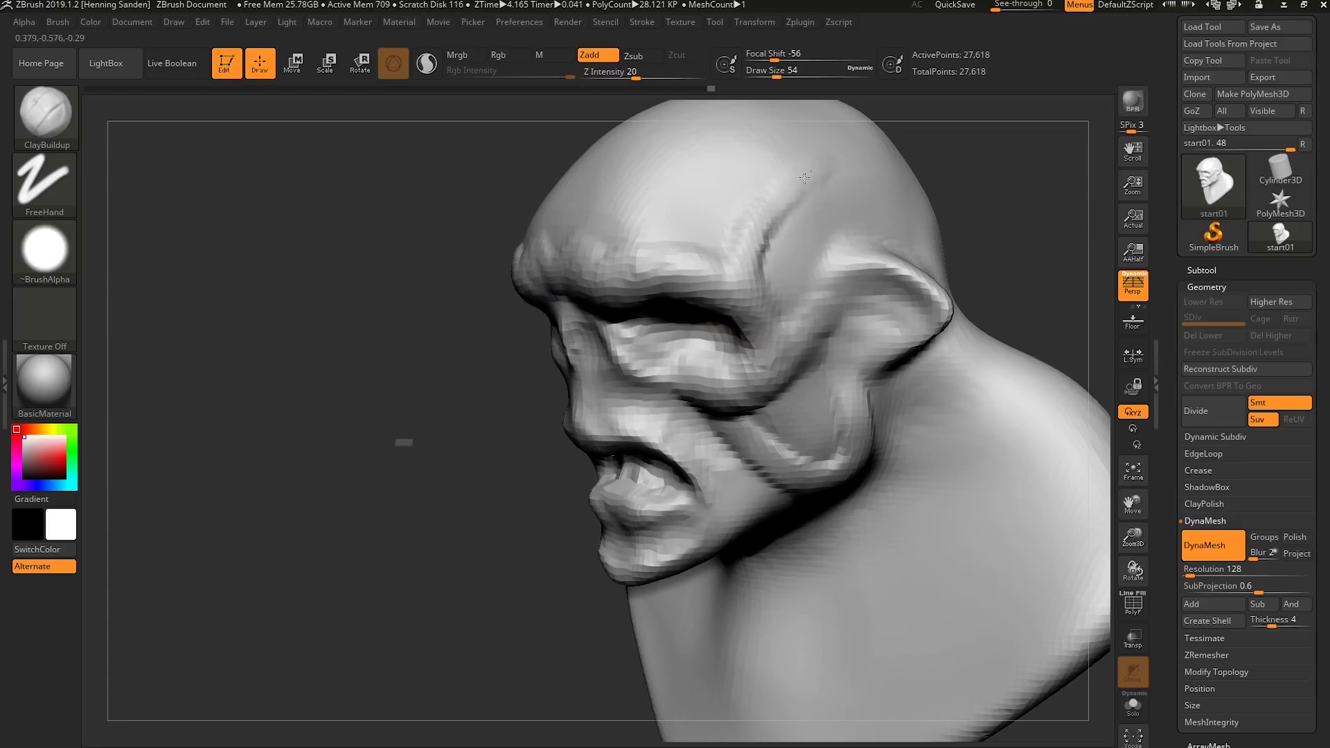
Model the temple hollow and the forehead ridge beside it with ClayBuildup at draw size 54.
mouse_move(790, 179)
mouse_down()
mouse_move(734, 256)
mouse_move(706, 236)
mouse_move(721, 228)
mouse_up()
key(bracketright)
mouse_move(822, 228)
mouse_down()
mouse_move(785, 288)
mouse_move(821, 249)
mouse_up()
key(bracketleft)
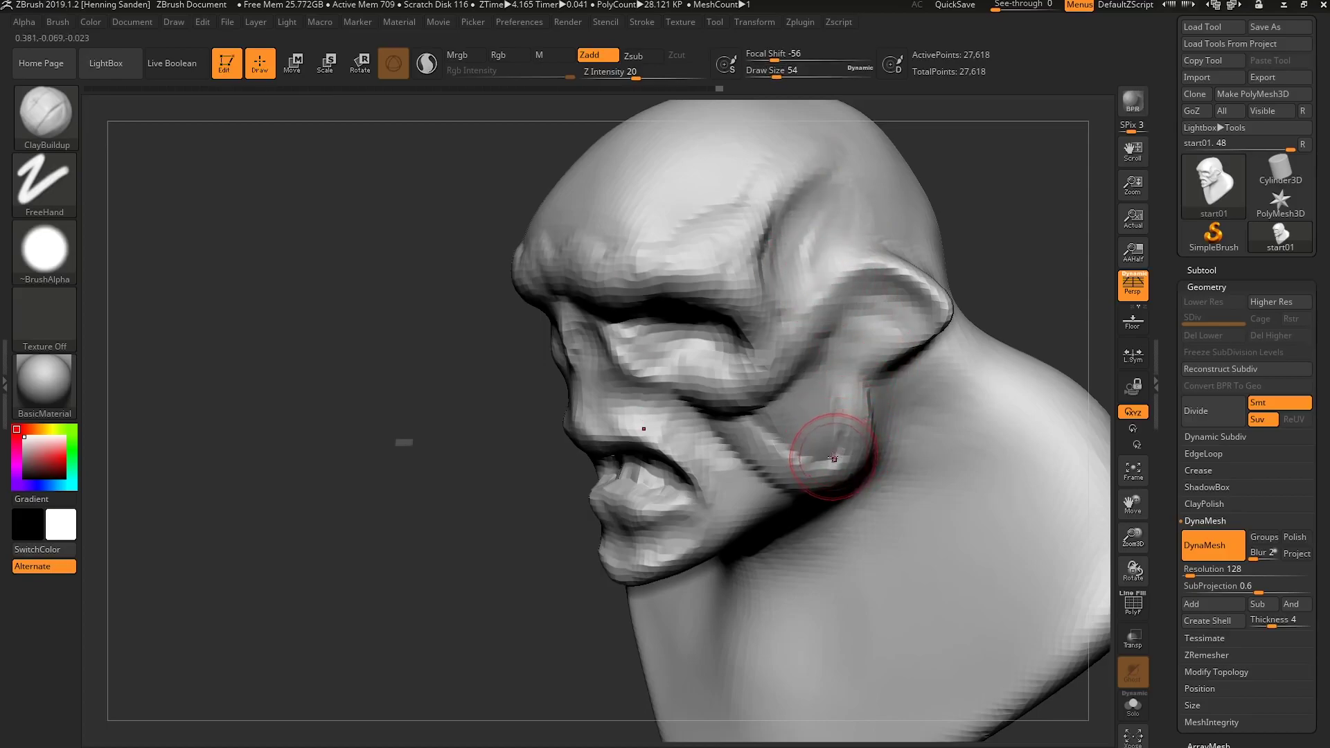
Fill out the jaw muscle and shape the open mouth and upper teeth, reducing ClayBuildup to draw size 37.
mouse_move(811, 477)
mouse_down()
mouse_move(814, 452)
mouse_move(771, 435)
mouse_move(747, 479)
mouse_move(765, 526)
mouse_move(735, 530)
mouse_up()
key(s)
drag(665, 486, 627, 473)
mouse_move(635, 468)
right_down()
mouse_move(683, 447)
mouse_move(665, 450)
right_up()
drag(665, 457, 643, 442)
right_drag(619, 443, 658, 452)
drag(656, 454, 682, 450)
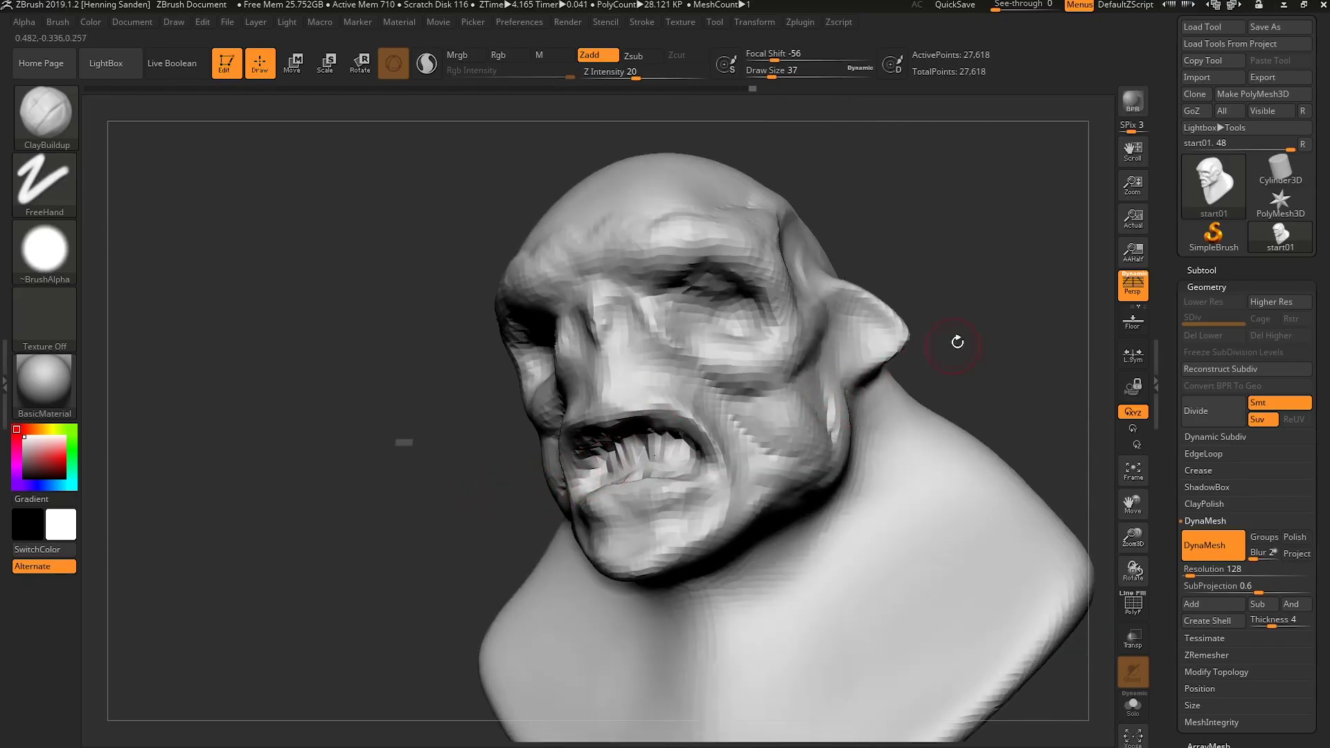
Remesh the bust with DynaMesh at resolution 128 and check the wireframe.
key(shift+f)
ctrl+drag(1012, 313, 988, 341)
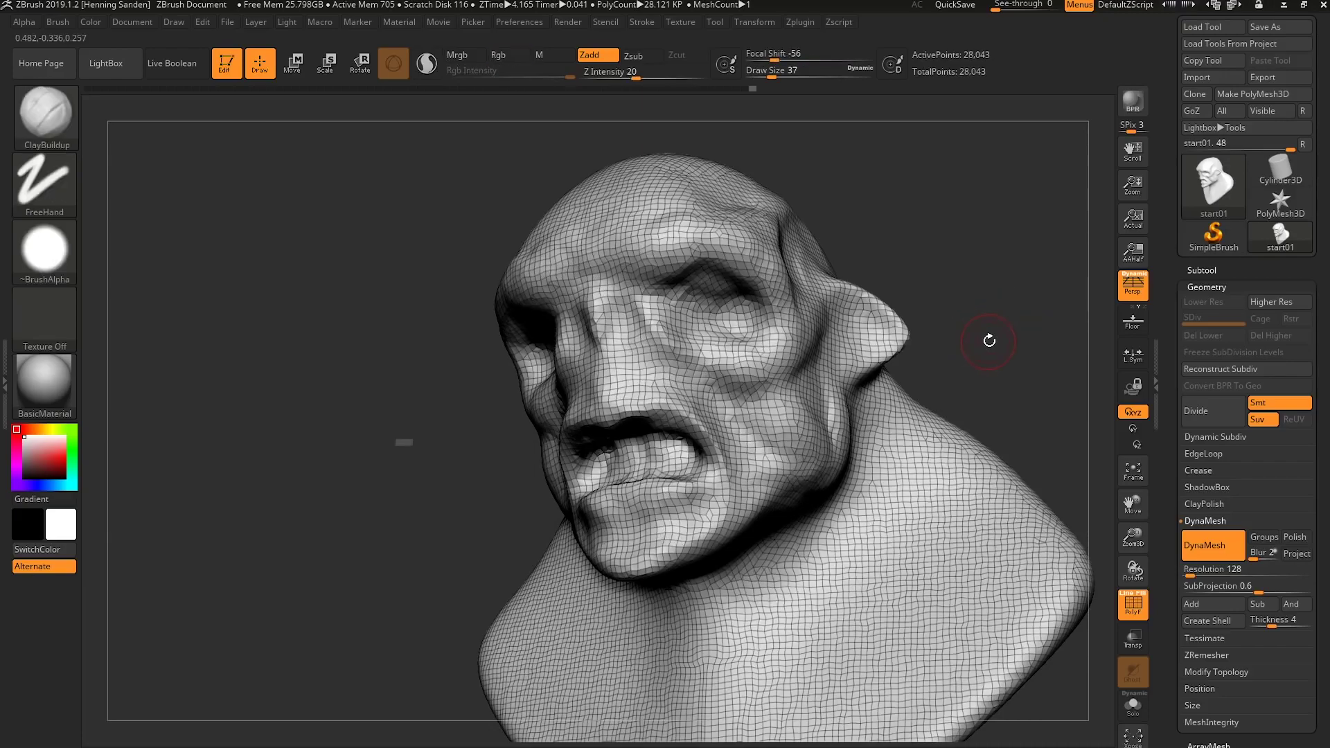
key(shift+f)
Deepen the mouth cavity and build up the teeth inside it with ClayBuildup at draw size 37.
mouse_move(674, 454)
alt+mouse_down()
mouse_move(644, 452)
mouse_move(665, 459)
mouse_move(652, 460)
alt+mouse_up()
right_drag(652, 457, 644, 417)
mouse_move(658, 438)
mouse_down()
mouse_move(678, 432)
mouse_move(661, 447)
mouse_up()
right_drag(658, 444, 672, 480)
mouse_move(618, 465)
mouse_down()
mouse_move(644, 467)
mouse_move(618, 471)
mouse_up()
right_drag(637, 454, 643, 495)
mouse_move(657, 488)
mouse_down()
mouse_move(614, 496)
mouse_move(667, 491)
mouse_up()
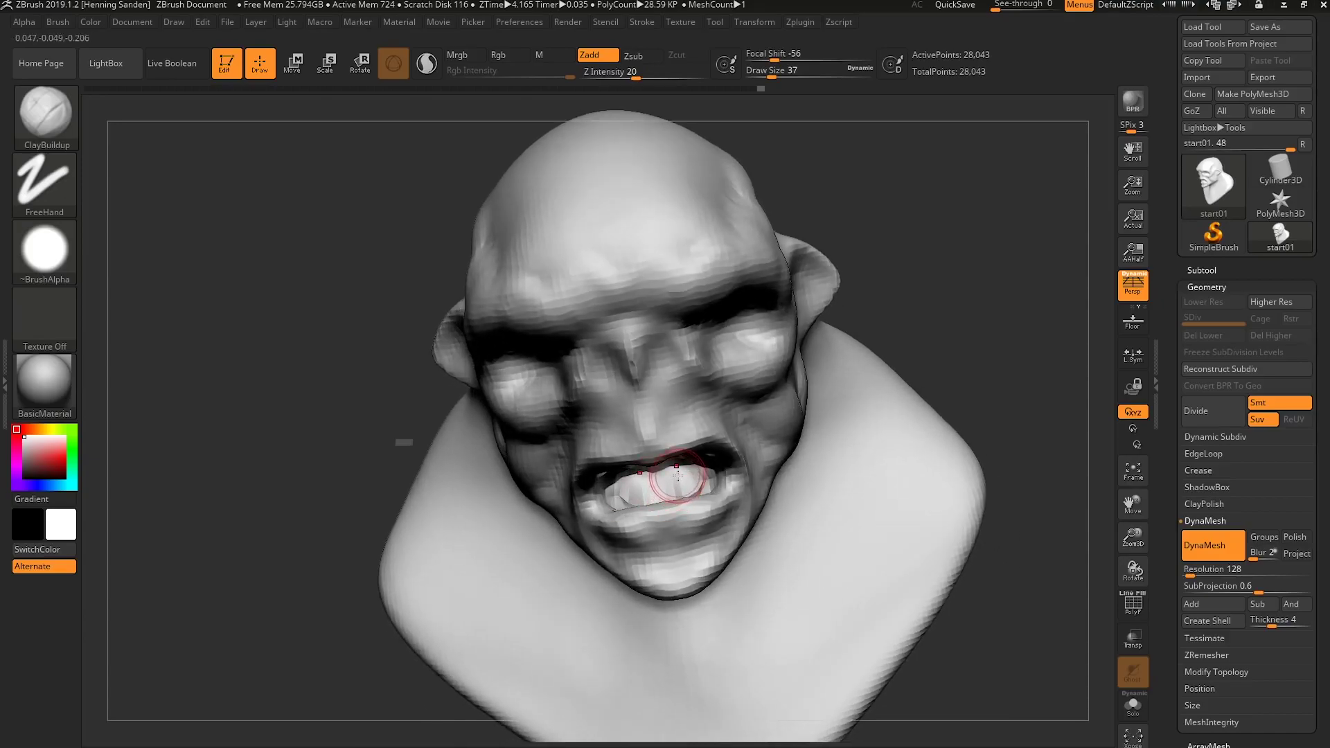
Strengthen the brow ridge across the forehead with ClayBuildup at draw size 37.
right_drag(724, 300, 709, 296)
drag(733, 281, 596, 289)
right_drag(595, 289, 682, 291)
drag(608, 285, 515, 293)
right_drag(703, 298, 403, 442)
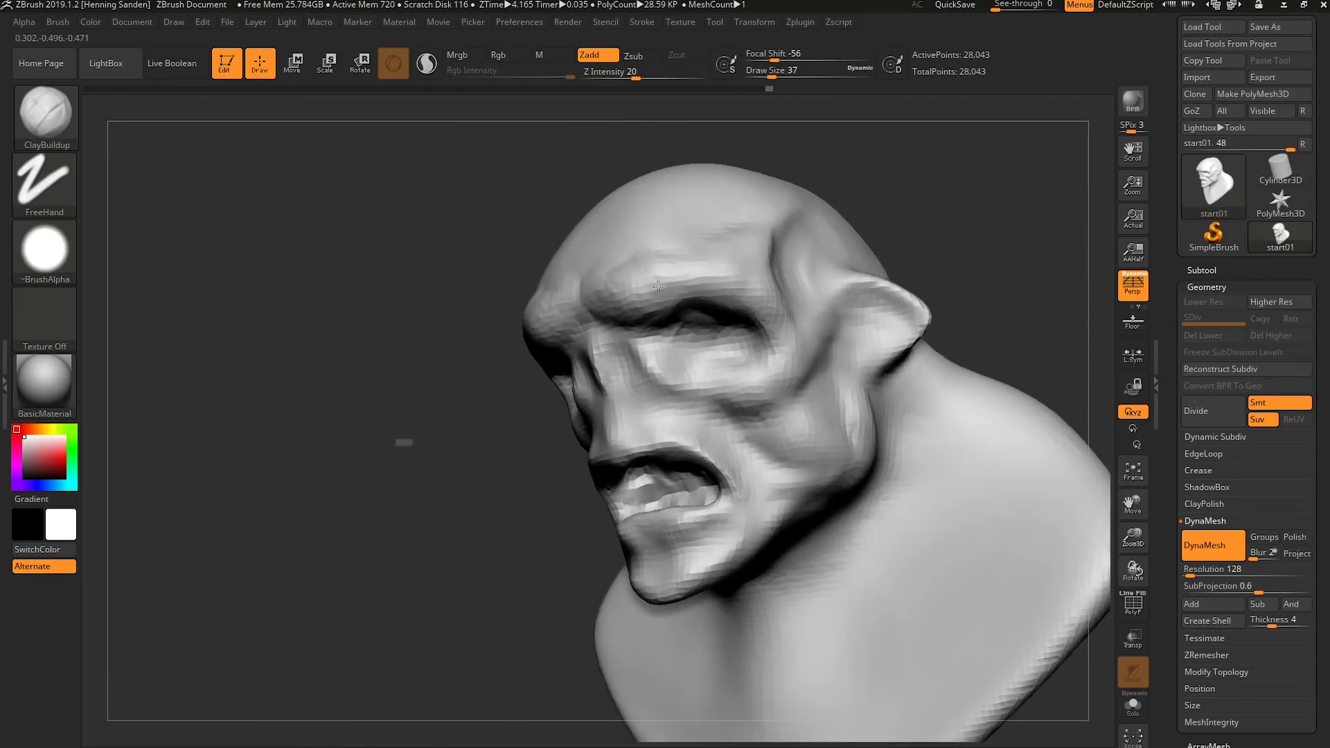
Carve the nostril cavities and define the nose between the eyes with ClayBuildup at draw size 39.
key(s)
drag(631, 364, 621, 374)
right_drag(621, 374, 724, 390)
key(s)
mouse_move(671, 388)
mouse_down()
mouse_move(653, 368)
mouse_move(641, 381)
mouse_move(709, 420)
mouse_move(680, 417)
mouse_move(648, 374)
mouse_move(645, 385)
mouse_up()
Build up the muzzle above the upper lip with ClayBuildup at draw size 54 and smooth it toward the cheeks.
key(s)
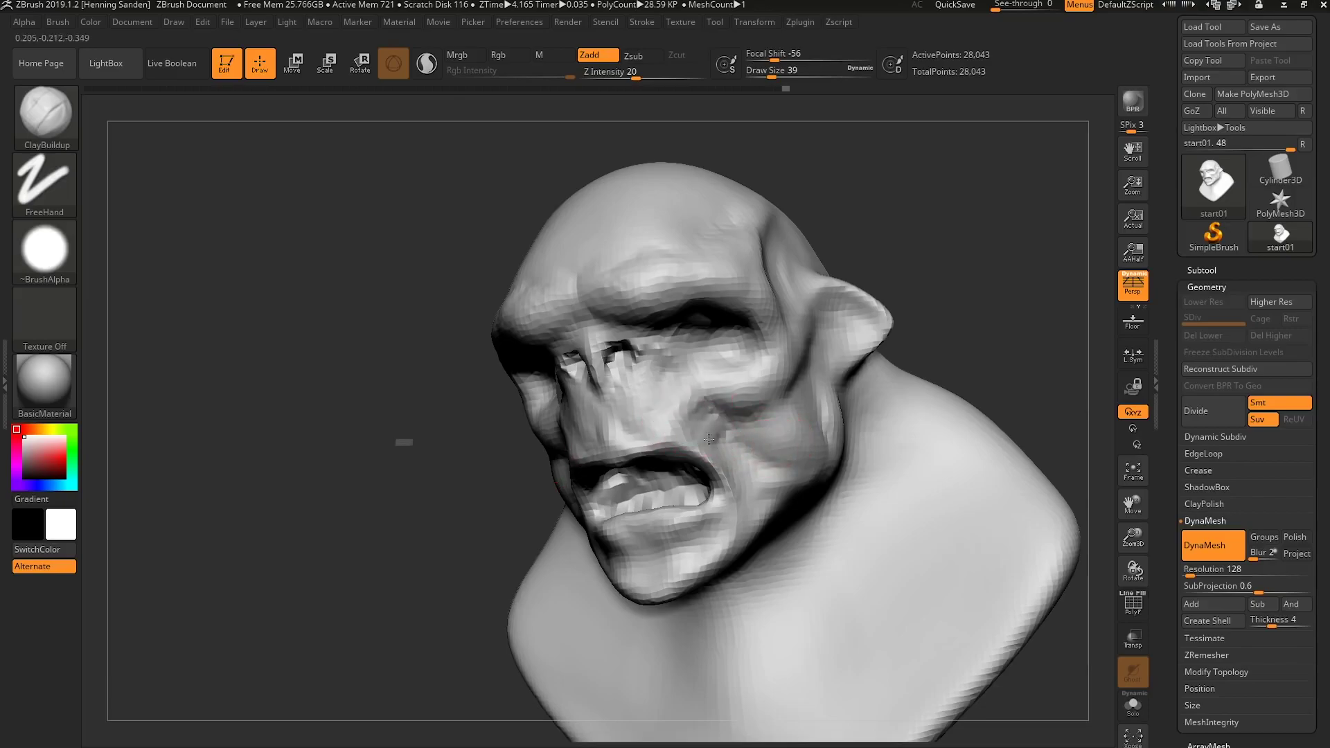
mouse_move(705, 449)
mouse_down()
mouse_move(658, 377)
mouse_move(620, 418)
mouse_move(658, 397)
mouse_move(638, 430)
mouse_up()
key(s)
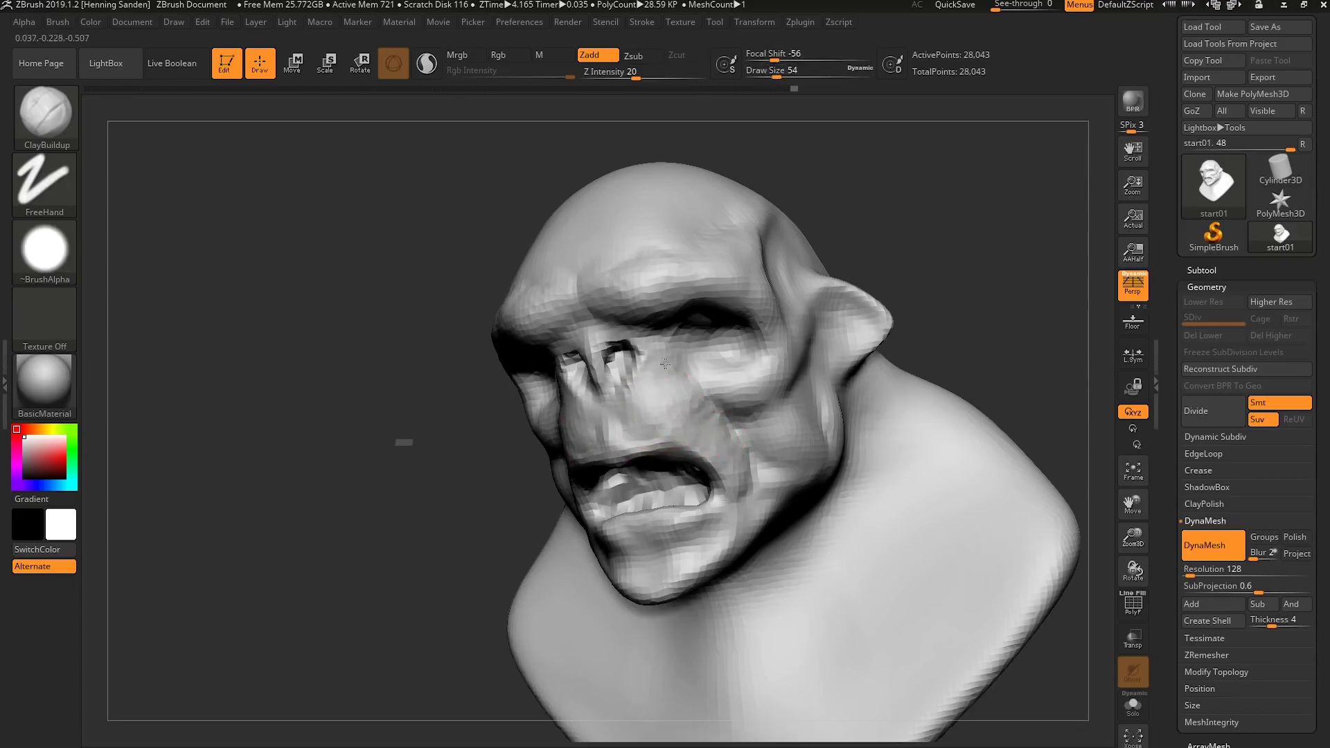
key(shift)
mouse_move(689, 409)
shift+mouse_down()
mouse_move(618, 429)
mouse_move(665, 417)
mouse_move(729, 493)
mouse_move(750, 424)
shift+mouse_up()
shift+right_drag(751, 425, 728, 431)
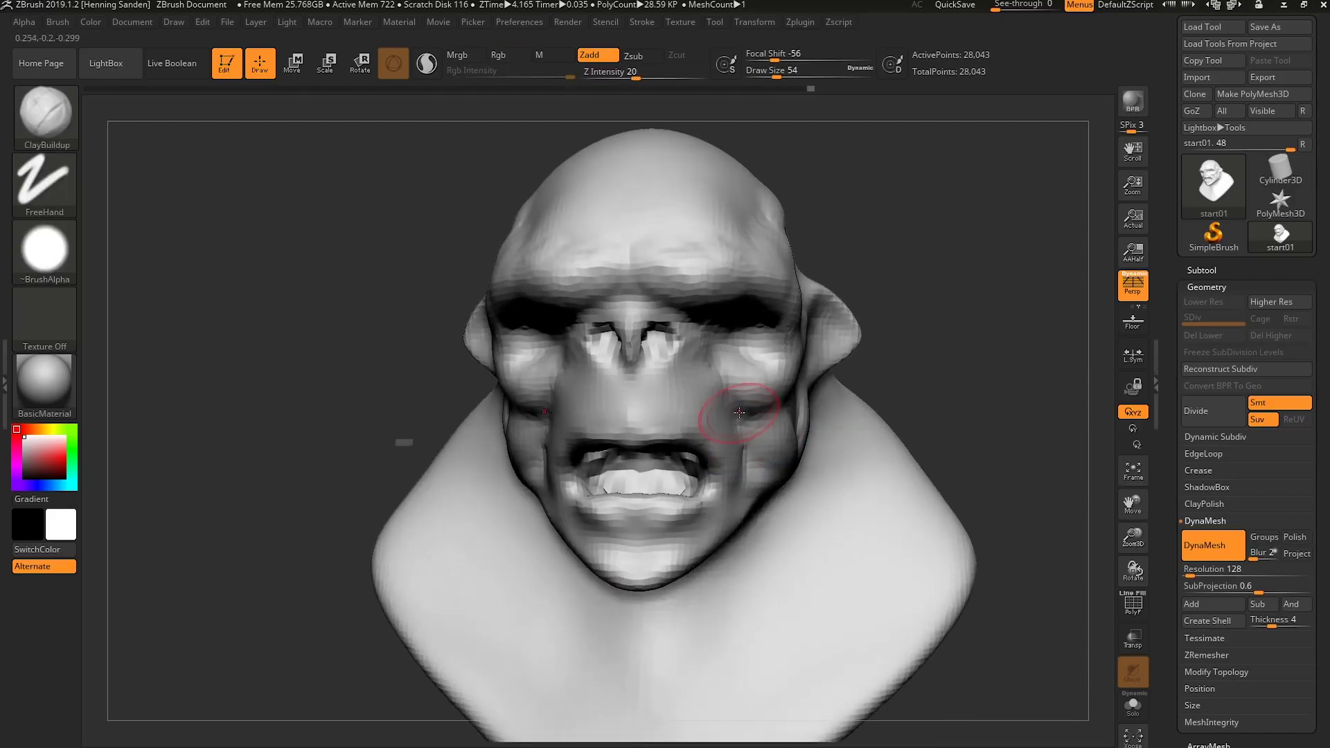
Deepen the cheek hollows and shape the eyes in their sockets with ClayBuildup, varying the draw size from 44 to 54.
key(bracketleft)
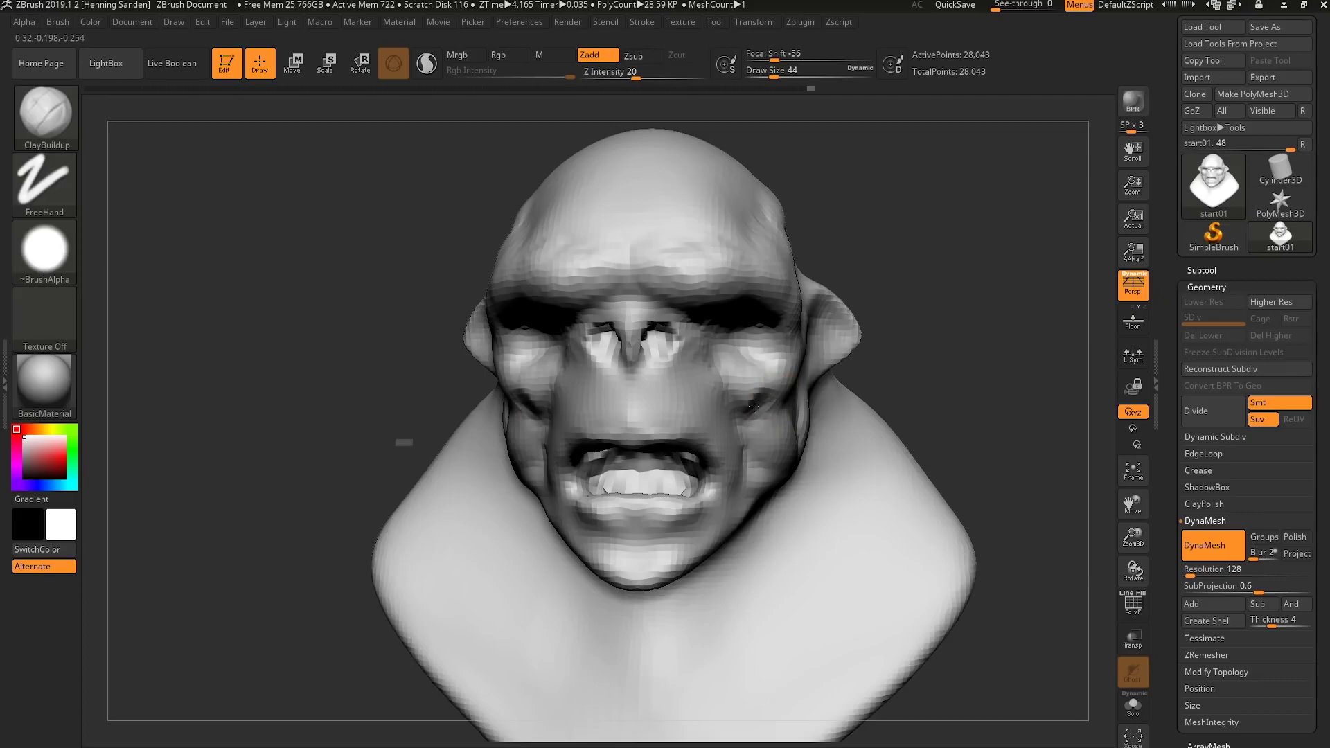
key(bracketright)
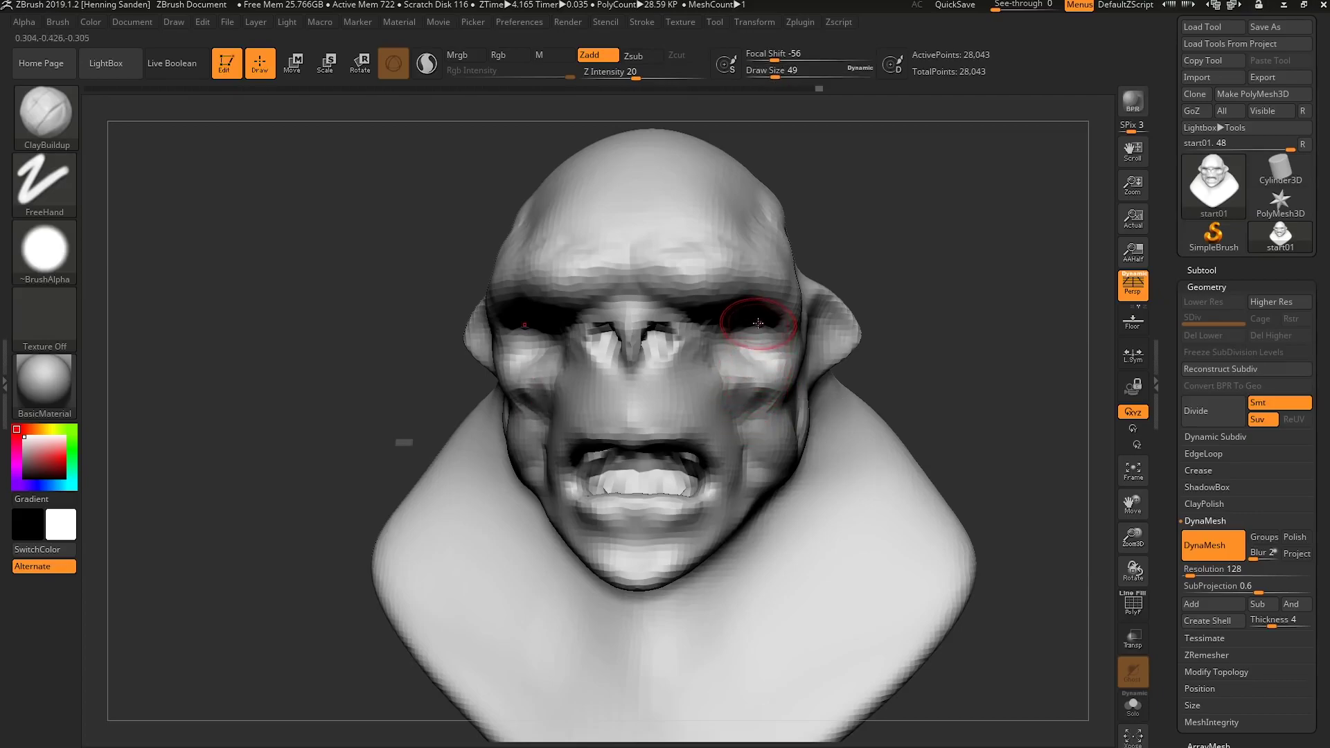
key(bracketleft)
mouse_move(761, 330)
right_down()
mouse_move(728, 325)
mouse_move(714, 362)
mouse_move(772, 346)
right_up()
key(bracketleft)
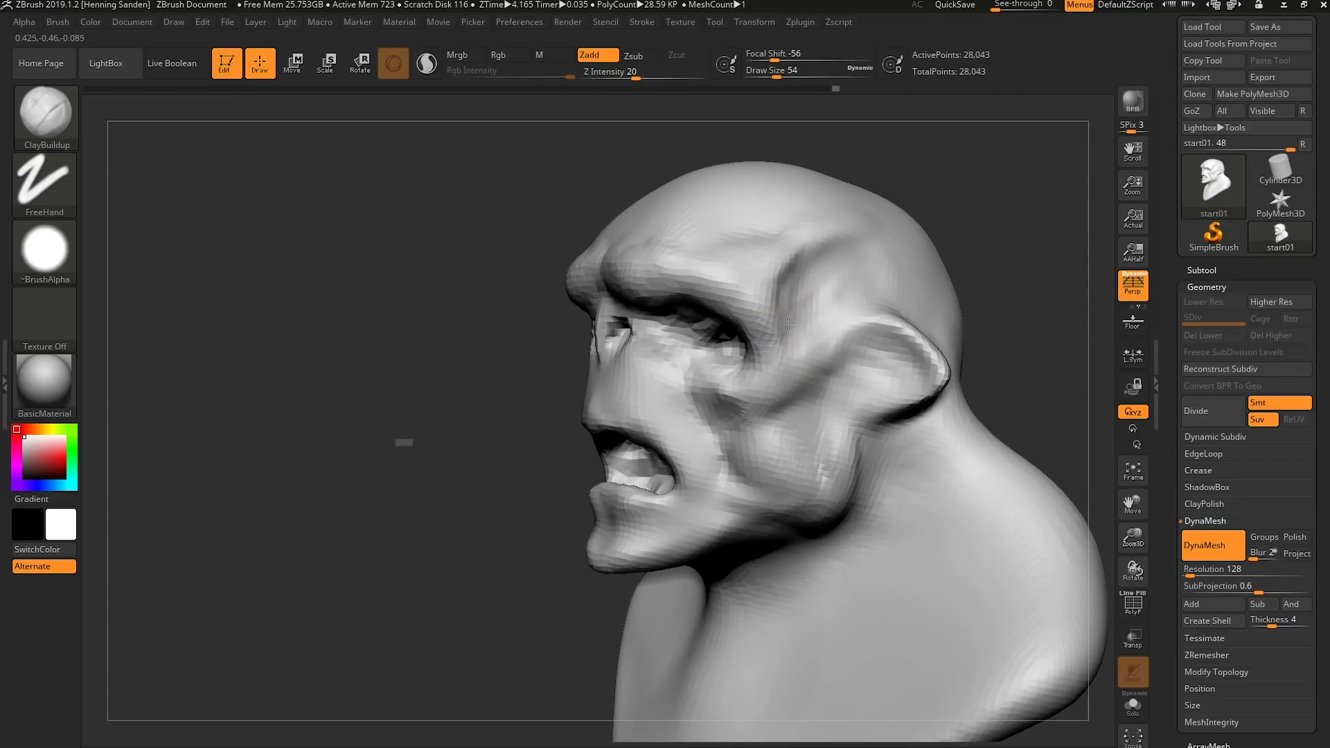
right_drag(713, 291, 736, 297)
Cut creases around the nose bridge and under the brow with the DamStandard brush at draw sizes 54 and 46.
mouse_move(560, 262)
right_down()
mouse_move(549, 268)
mouse_move(577, 309)
right_up()
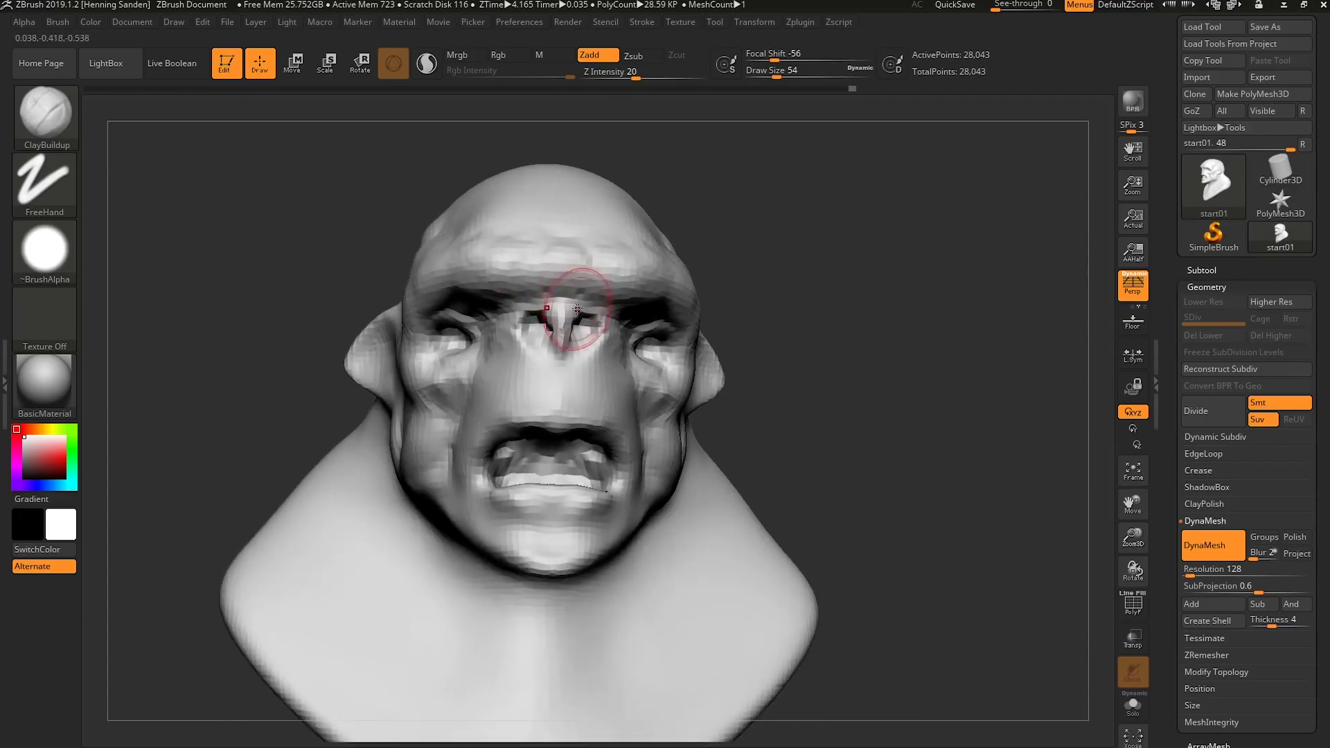
key(b)
key(d)
key(s)
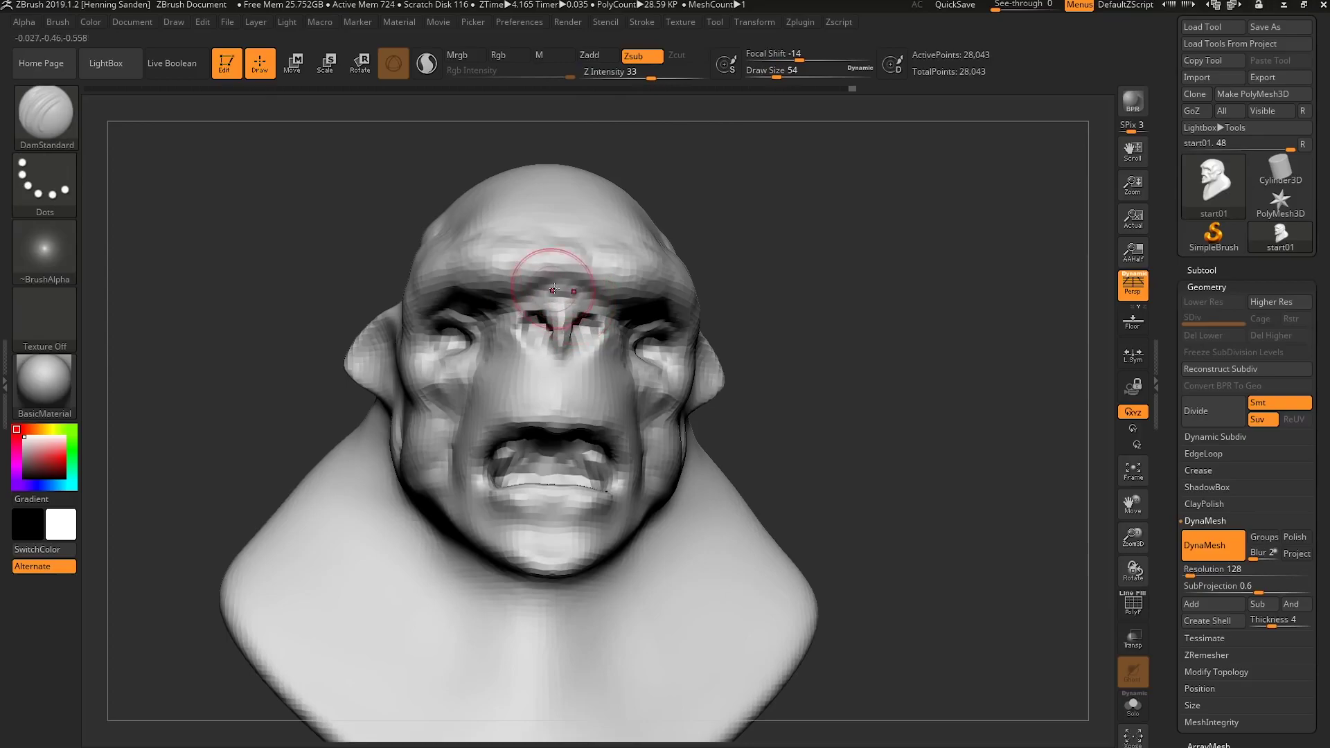
drag(556, 288, 521, 307)
right_drag(521, 308, 603, 309)
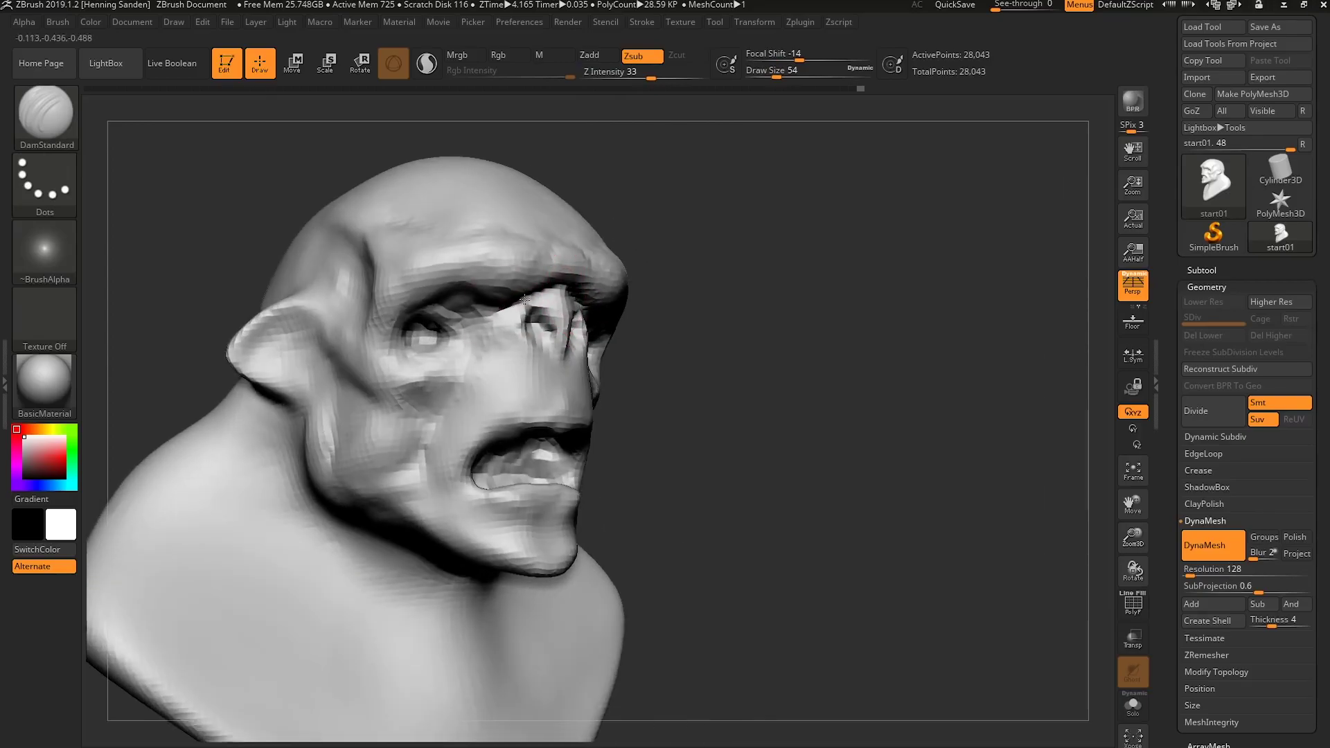
right_drag(641, 353, 654, 409)
key(s)
drag(618, 390, 615, 390)
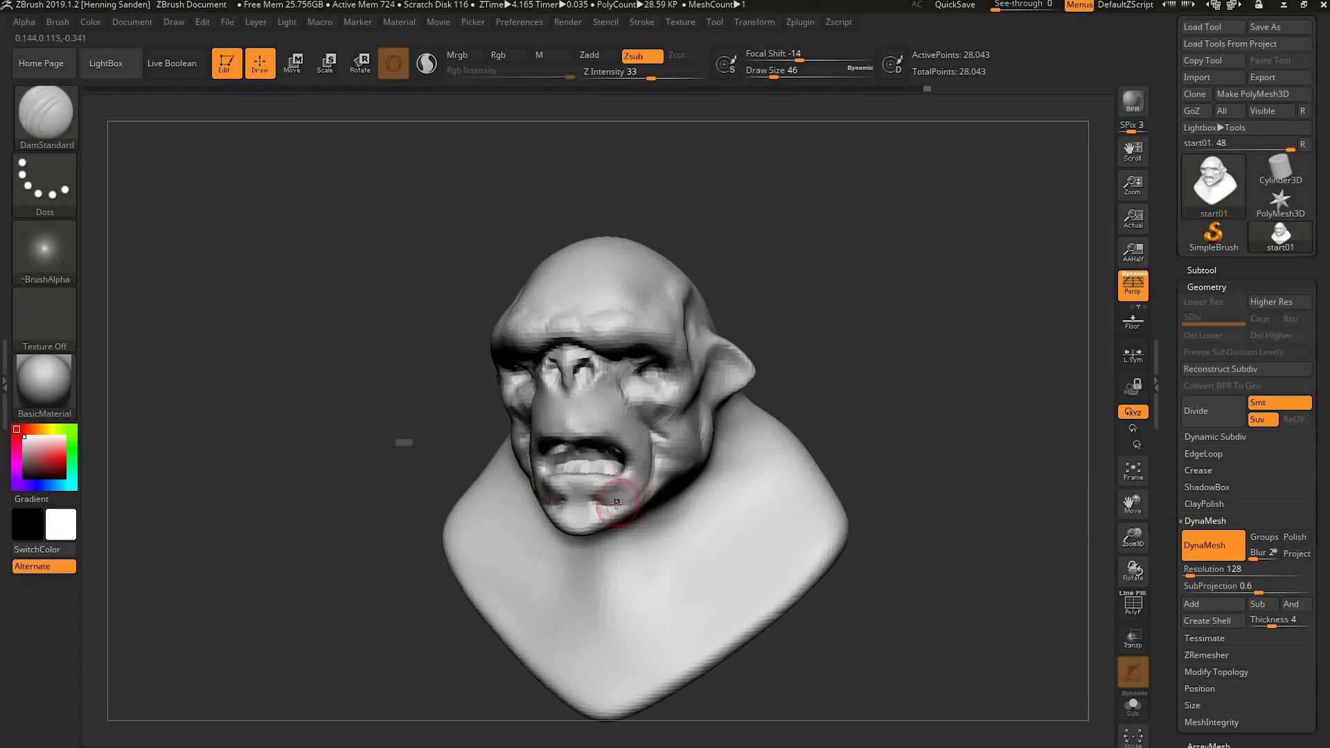
Raise the upper lip to open the mouth with the Move brush at draw size 74.
key(2)
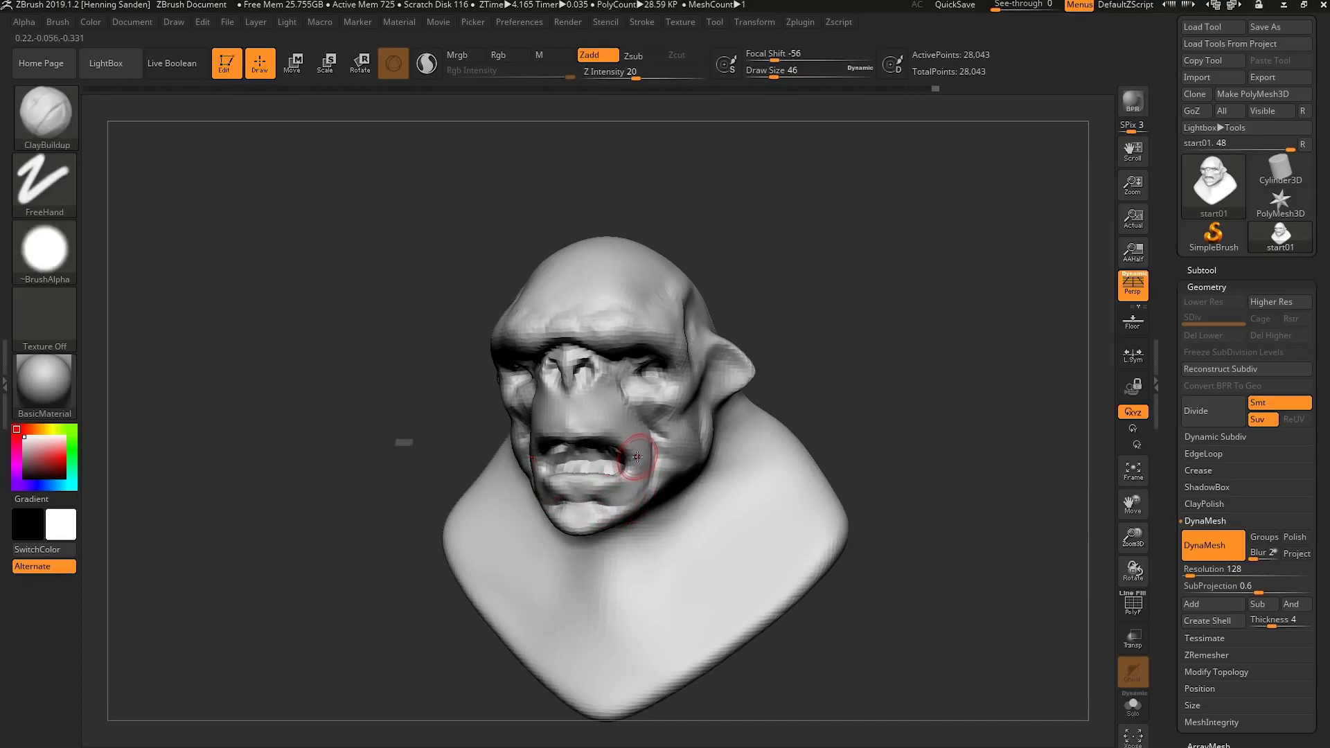
key(1)
key(s)
mouse_move(633, 463)
mouse_down()
mouse_move(615, 463)
mouse_move(635, 464)
mouse_move(609, 438)
mouse_up()
key(s)
mouse_move(601, 445)
mouse_down()
mouse_move(586, 421)
mouse_move(607, 421)
mouse_up()
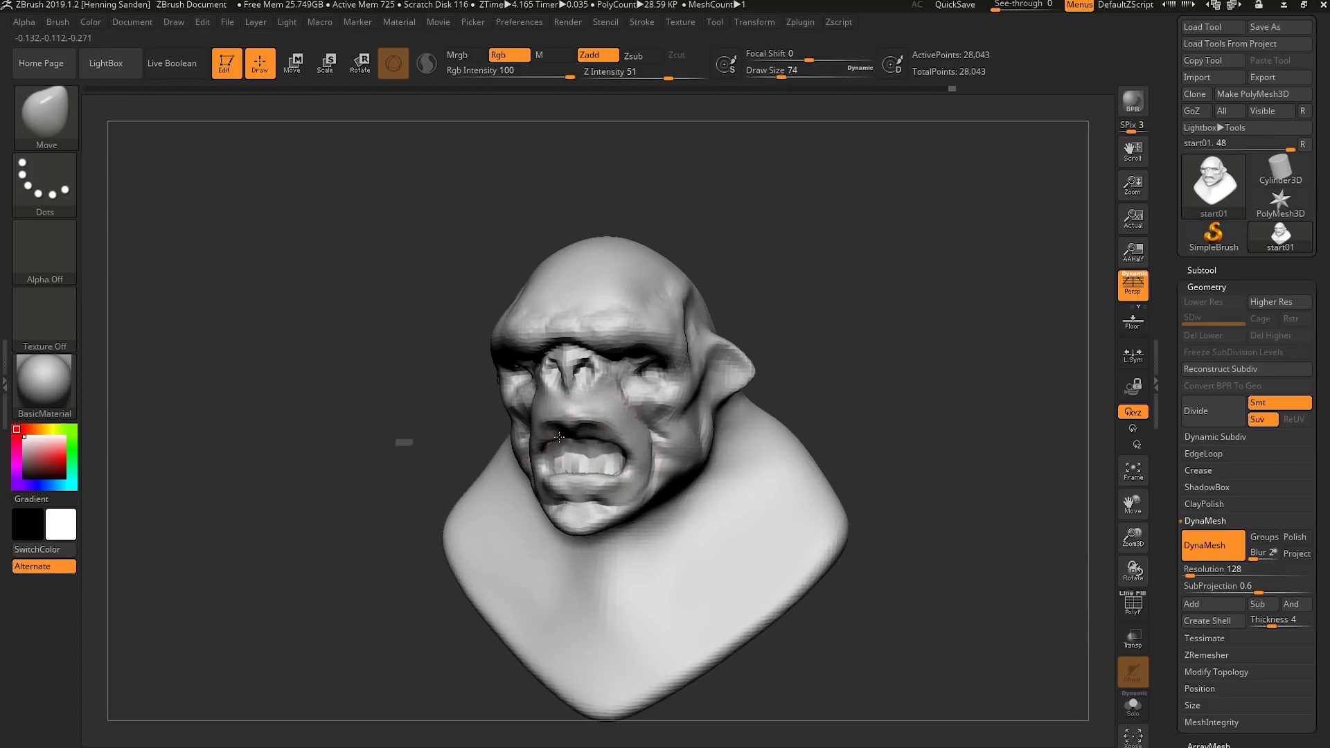
mouse_move(595, 433)
mouse_down()
mouse_move(586, 423)
mouse_move(599, 427)
mouse_up()
Reshape the mouth corners and the lower lip with the Move brush at draw sizes 83 and 87.
key(bracketright)
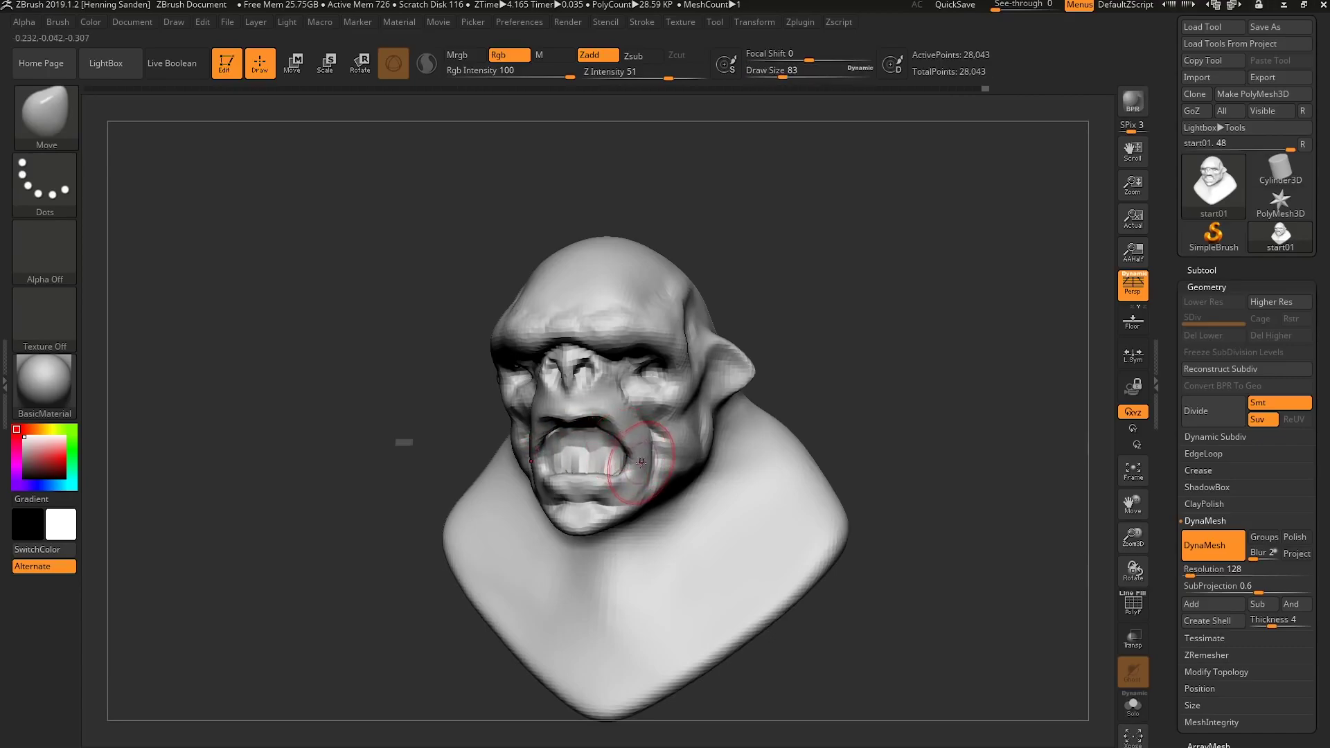
right_drag(639, 474, 617, 486)
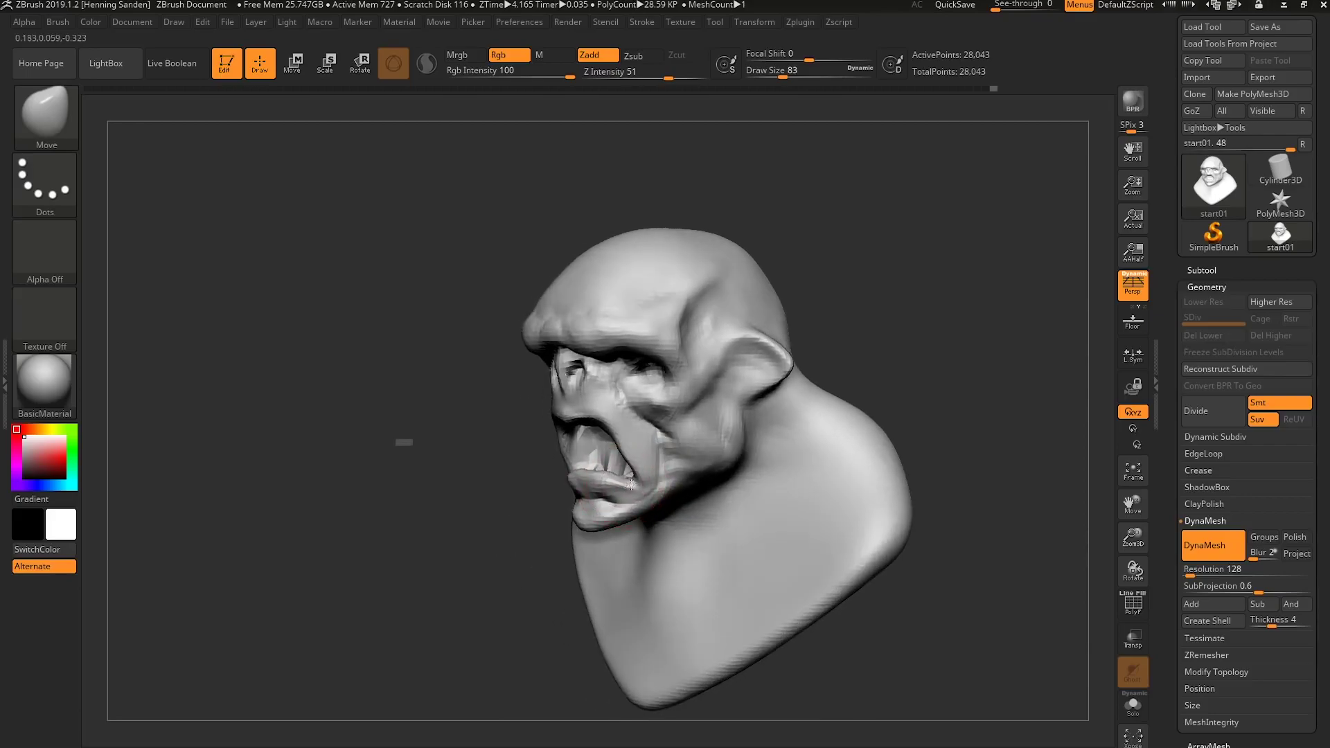
key(bracketright)
key(bracketright)
right_drag(627, 445, 643, 472)
key(s)
click(640, 473)
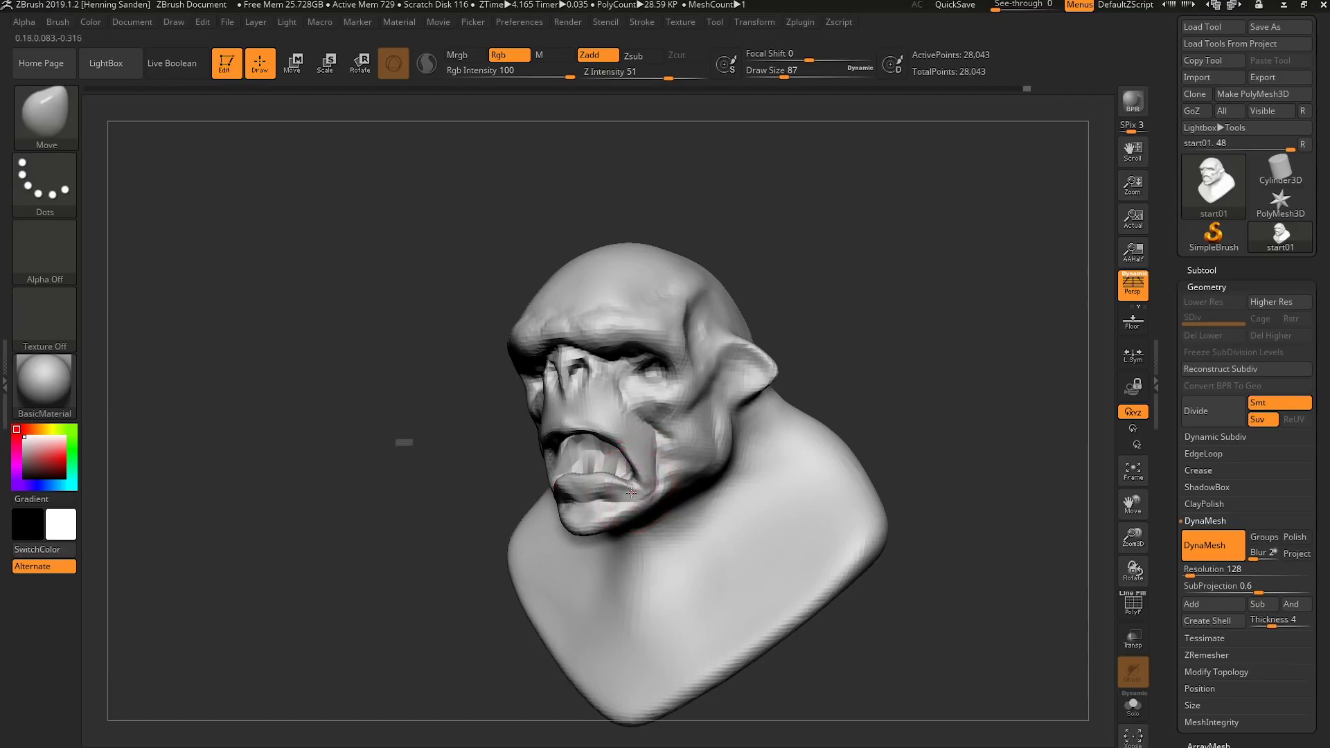
Refine the mouth corners and lip profile with the Move brush, reducing the draw size from 80 to 46.
right_drag(631, 493, 638, 475)
key(bracketleft)
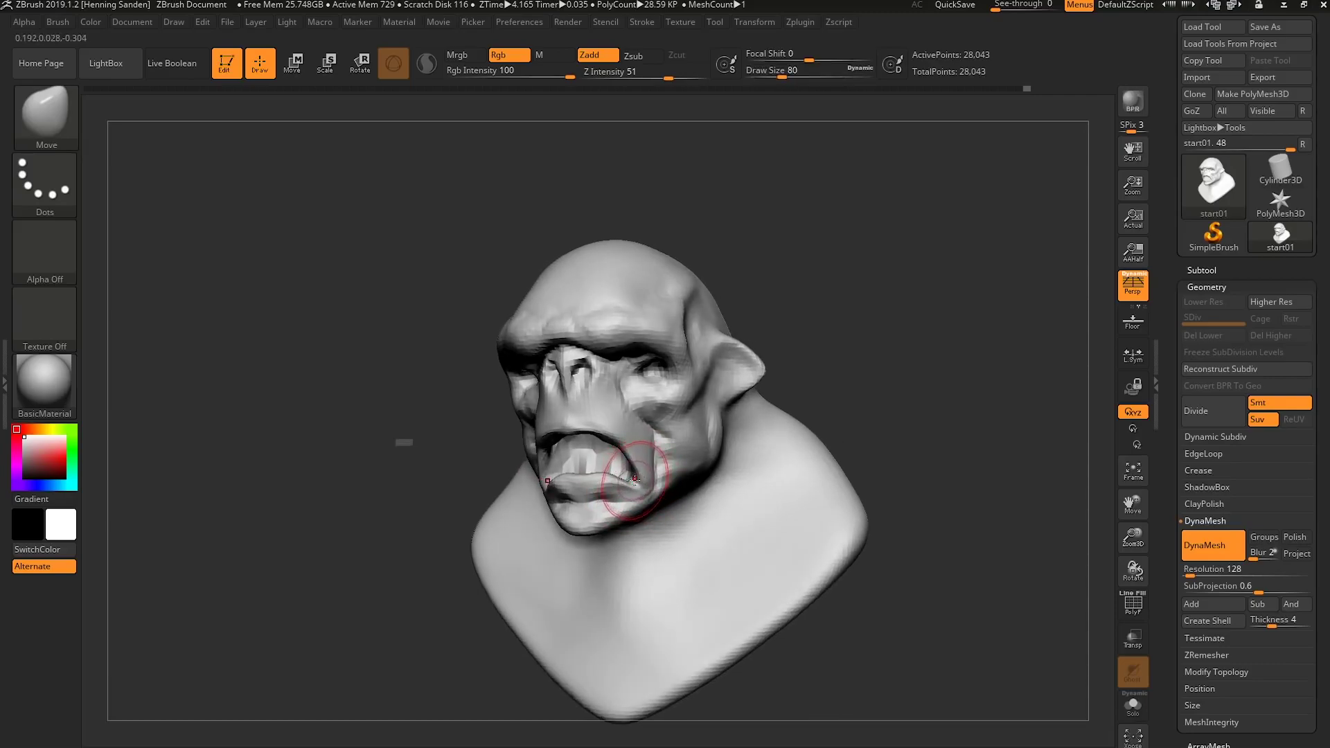
right_drag(634, 485, 624, 475)
key(bracketleft)
key(bracketleft)
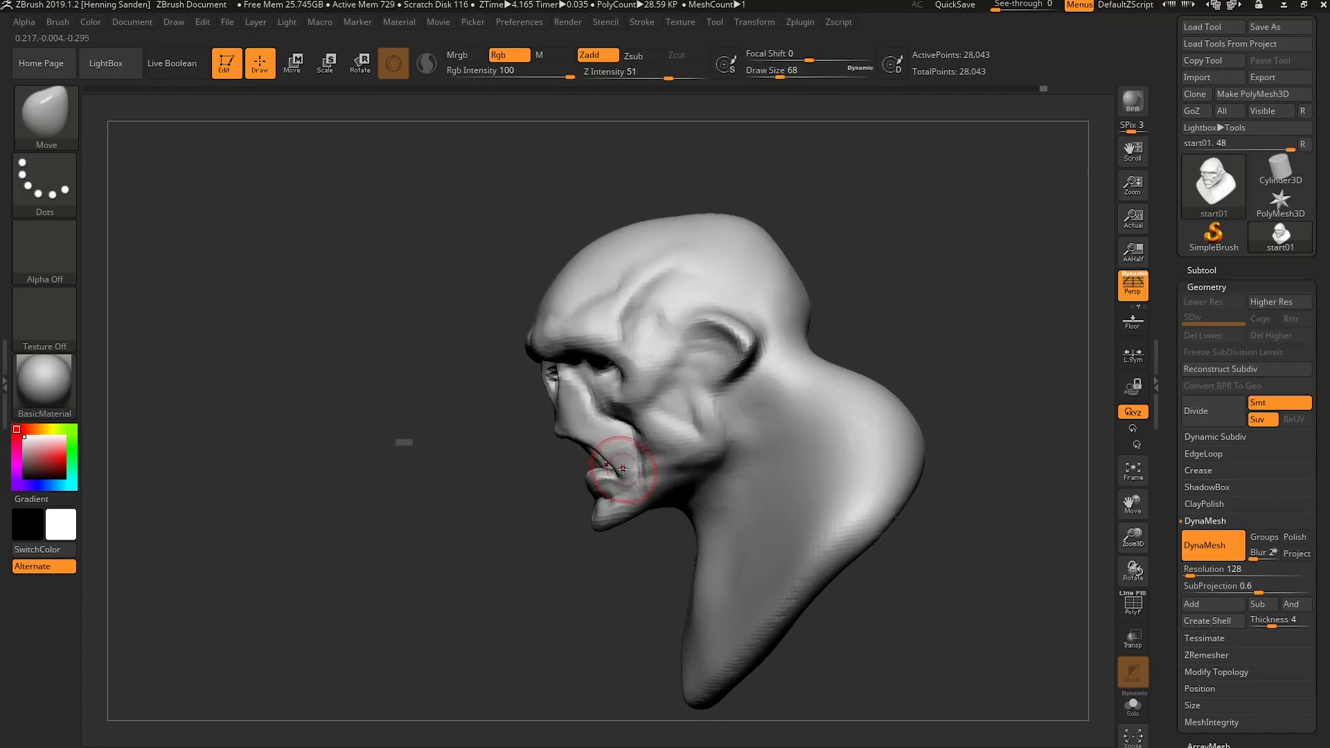
key(bracketleft)
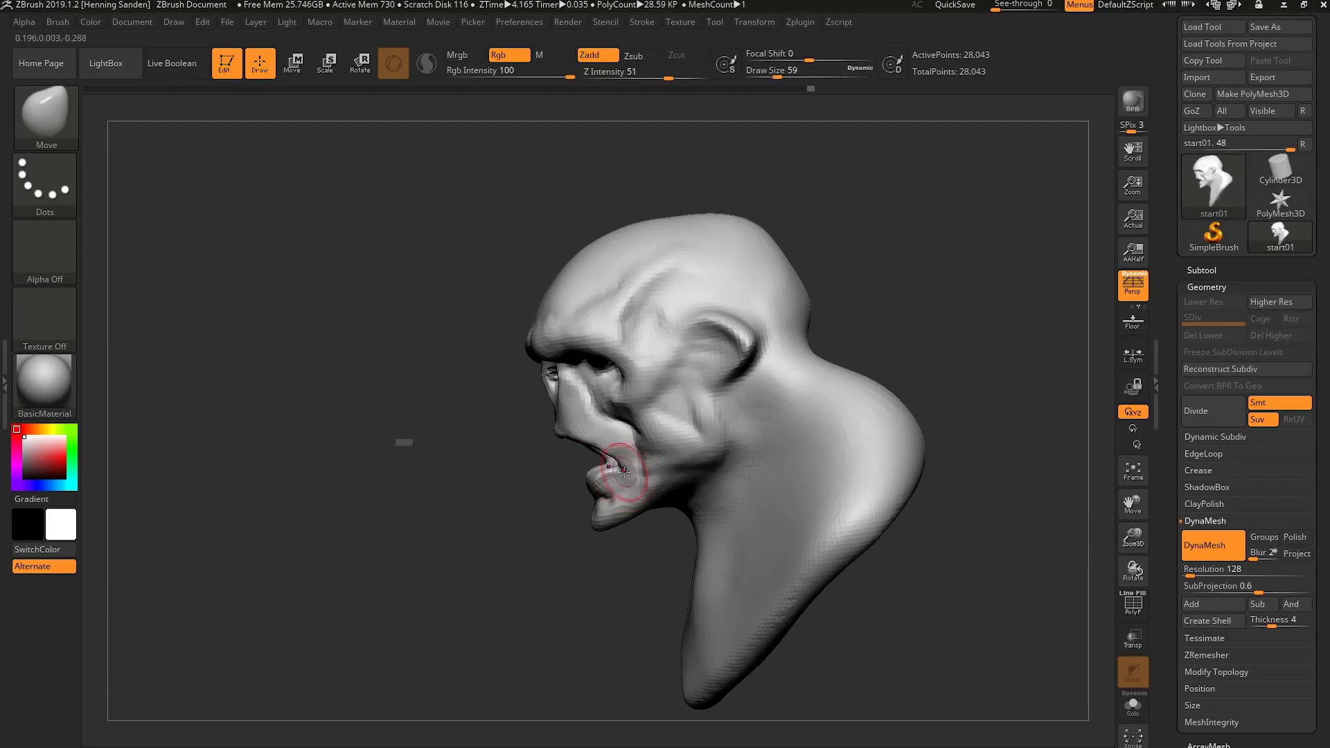
right_drag(621, 468, 594, 469)
key(bracketleft)
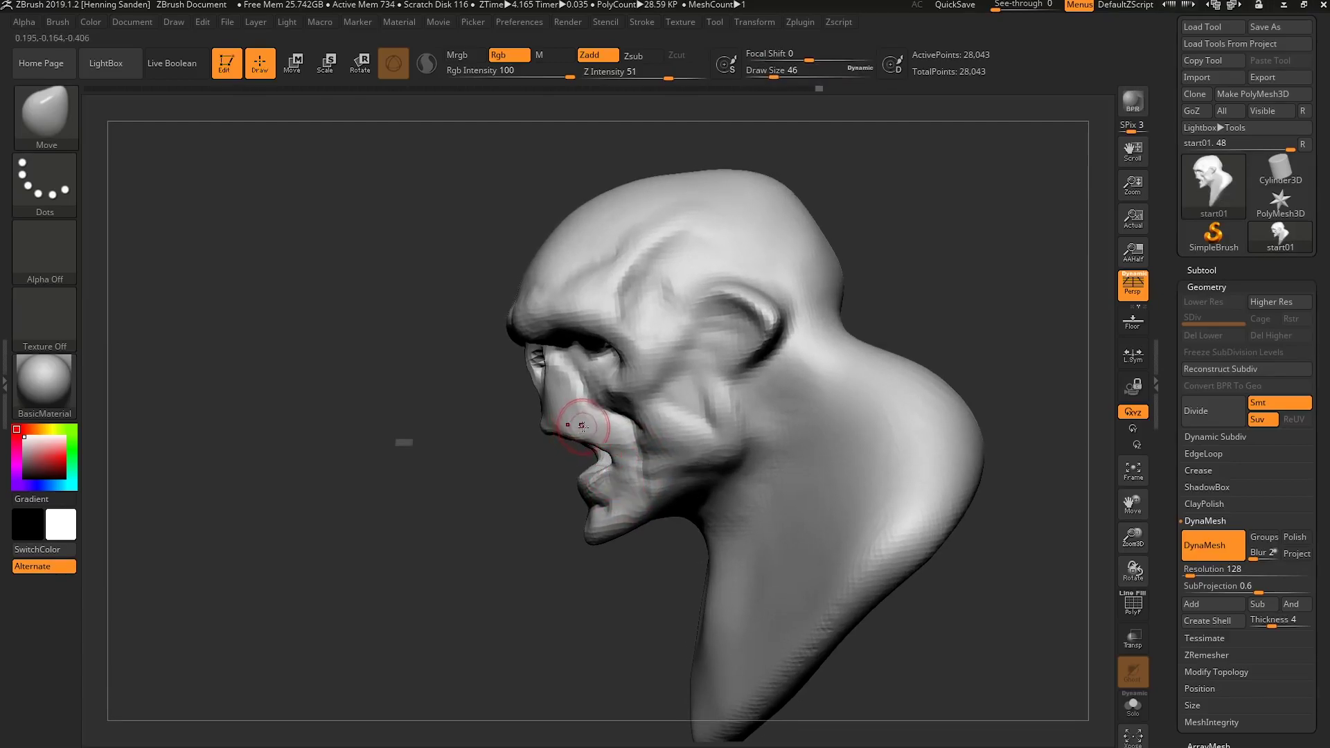
Adjust the nose and muzzle profile from the side with the Move brush at a larger draw size.
key(bracketright)
key(s)
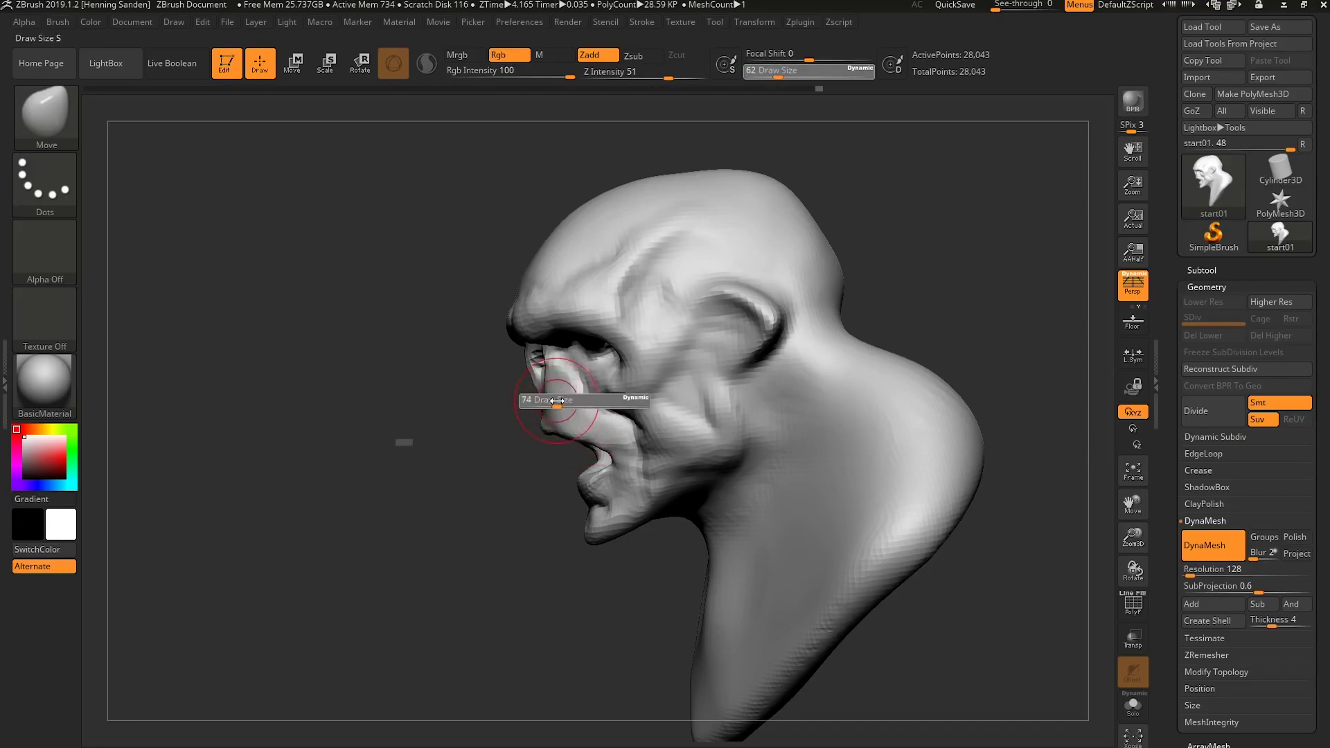
key(s)
key(s)
drag(541, 359, 538, 358)
key(bracketright)
Reshape the chin and lower jaw in side view with the Move brush at draw size 90.
mouse_move(621, 535)
right_down()
mouse_move(623, 522)
mouse_move(650, 549)
mouse_move(644, 511)
mouse_move(616, 526)
mouse_move(613, 513)
mouse_move(677, 486)
mouse_move(638, 475)
mouse_move(622, 505)
right_up()
key(s)
click(608, 510)
key(s)
click(623, 510)
key(s)
click(633, 512)
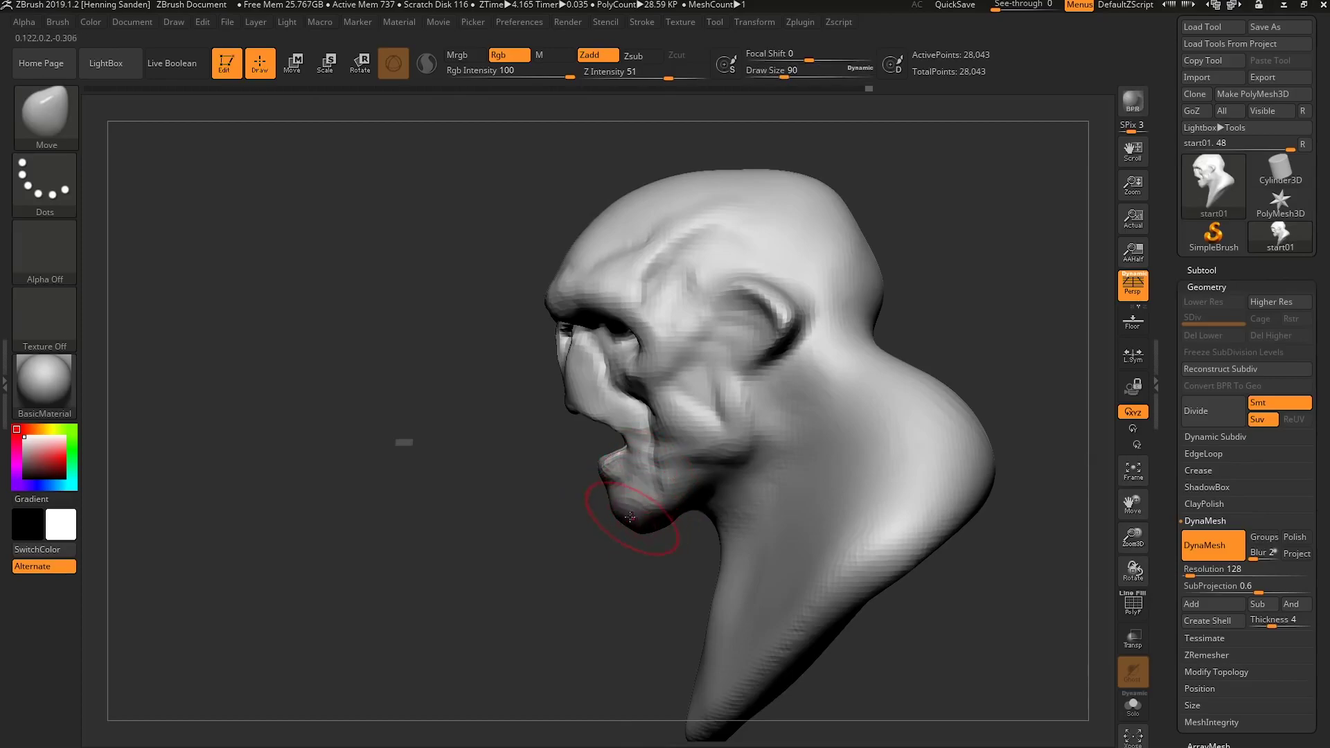
Reshape the mouth corners and raise the middle of the upper lip with the Move brush at draw sizes 62 and 51.
key(s)
click(632, 214)
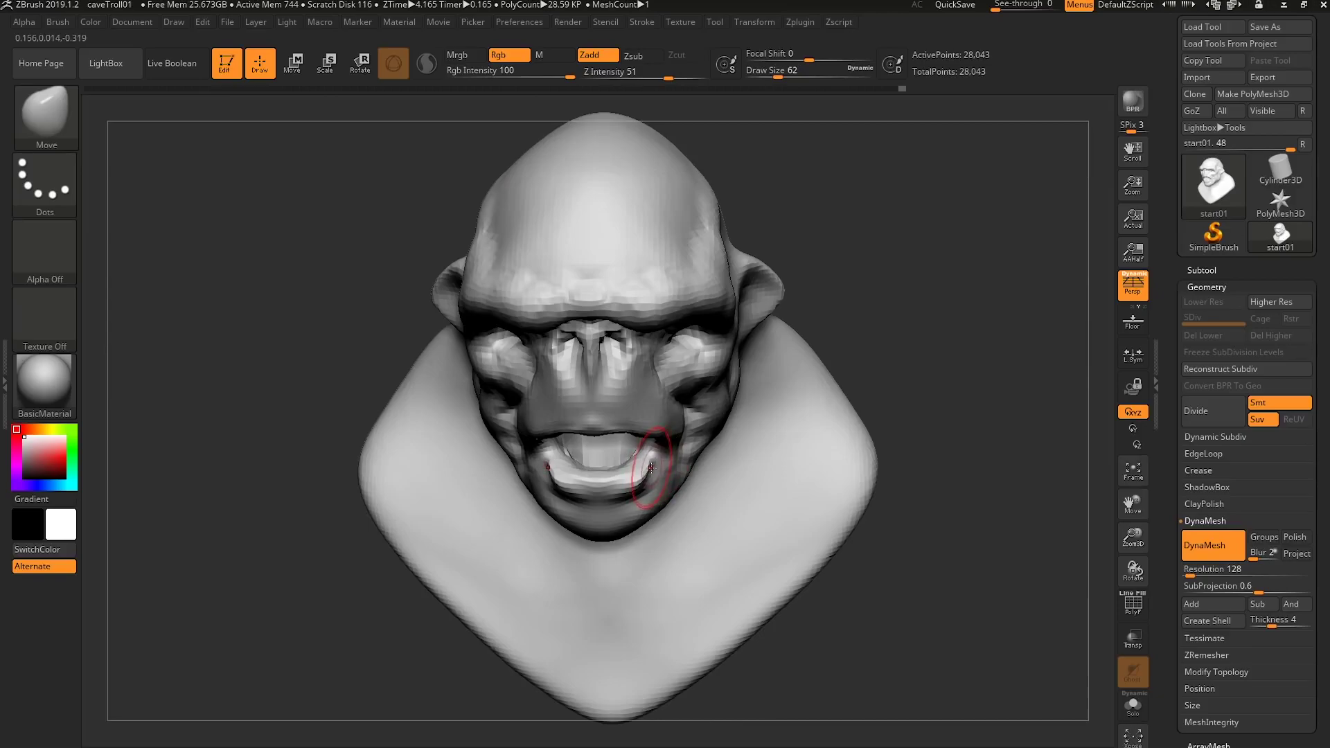
mouse_move(643, 436)
shift+mouse_down()
mouse_move(610, 416)
mouse_move(623, 433)
shift+mouse_up()
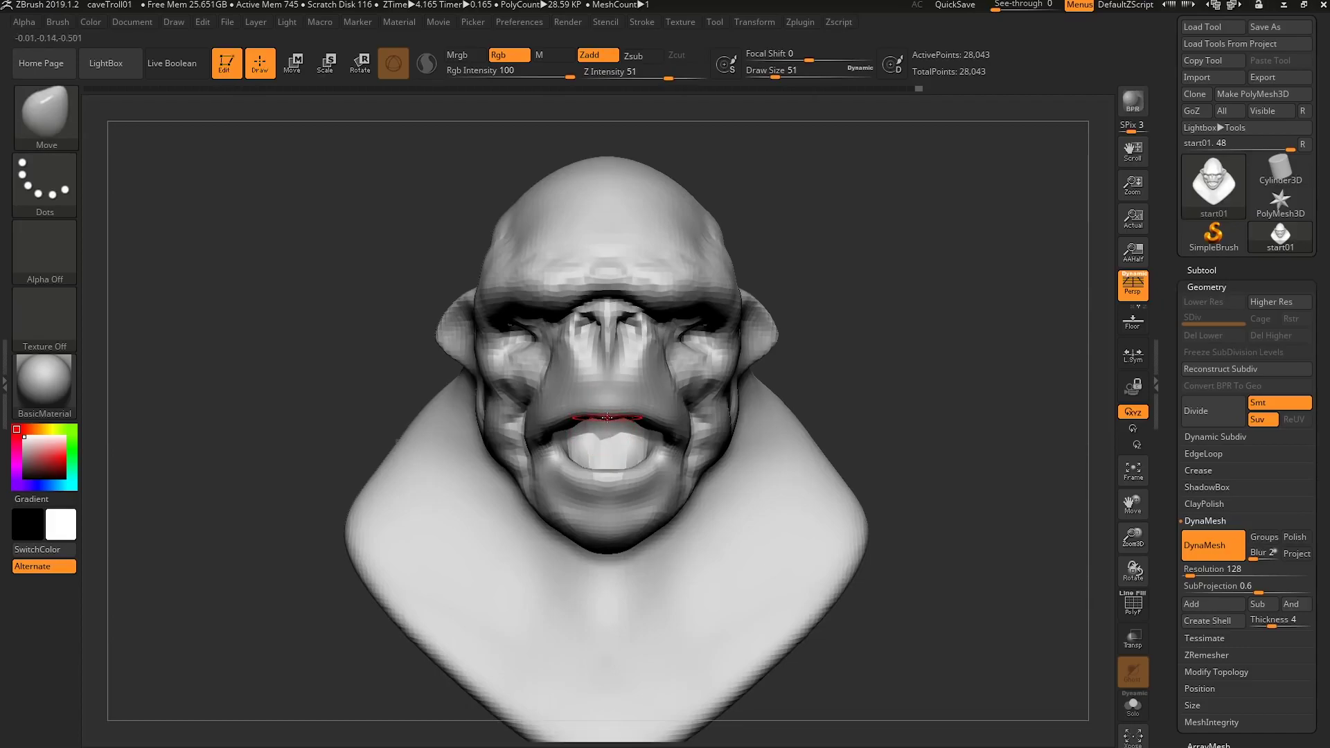
key(s)
click(607, 418)
drag(606, 420, 607, 407)
Smooth the cheek, temple and eye area on the side of the face at draw size 65.
mouse_move(893, 409)
mouse_down()
mouse_move(824, 381)
mouse_move(869, 336)
mouse_up()
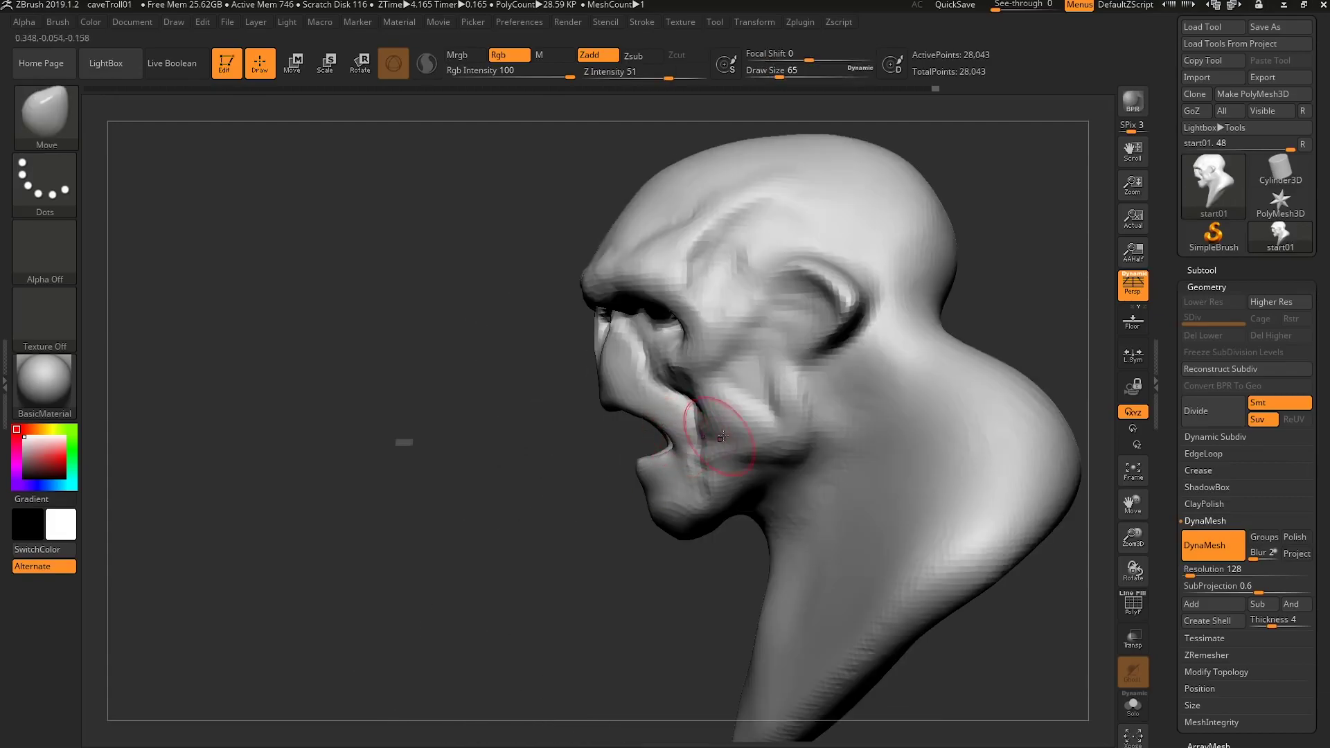
key(shift)
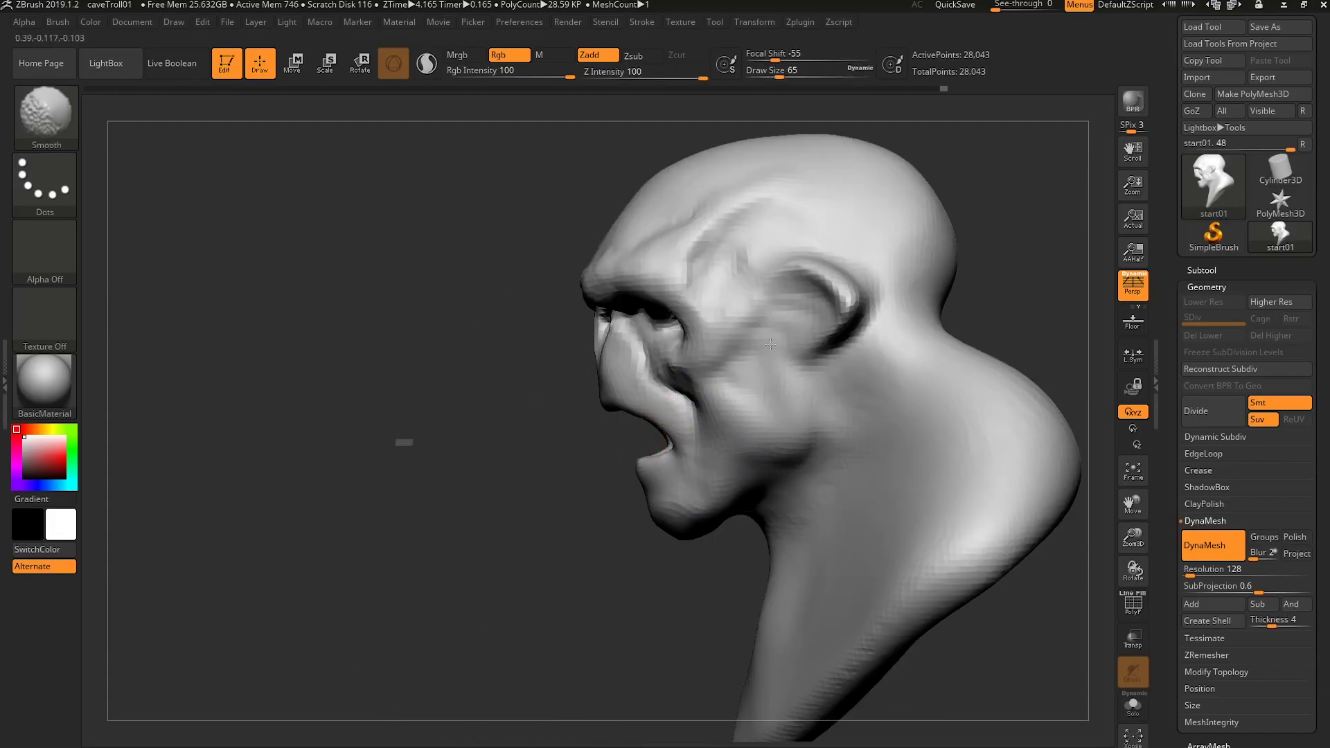
mouse_move(698, 273)
shift+mouse_down()
mouse_move(778, 228)
mouse_move(773, 298)
shift+mouse_up()
drag(429, 332, 595, 350)
shift+drag(649, 329, 650, 374)
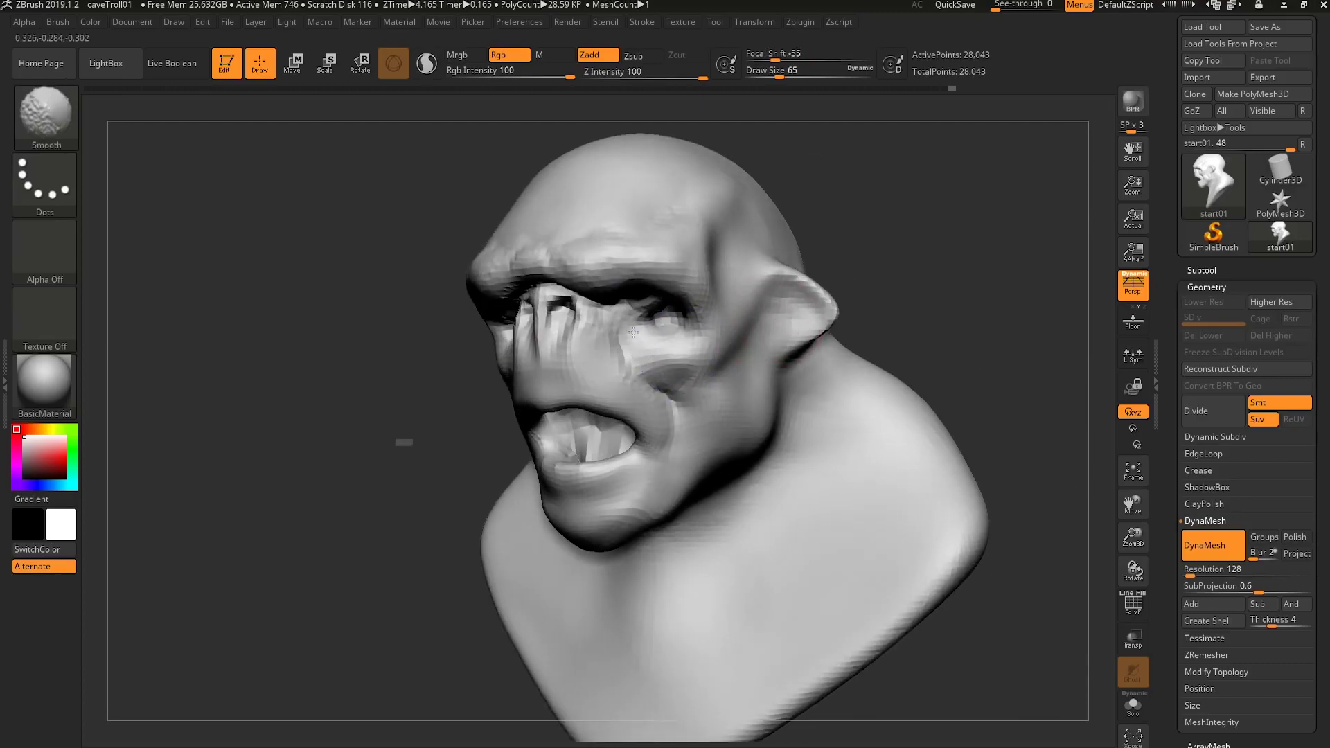
mouse_move(653, 376)
right_down()
mouse_move(686, 381)
mouse_move(776, 478)
mouse_move(803, 457)
mouse_move(701, 457)
right_up()
Adjust the chin and jaw with the Move brush, raising the draw size from 74 up to 262.
key(s)
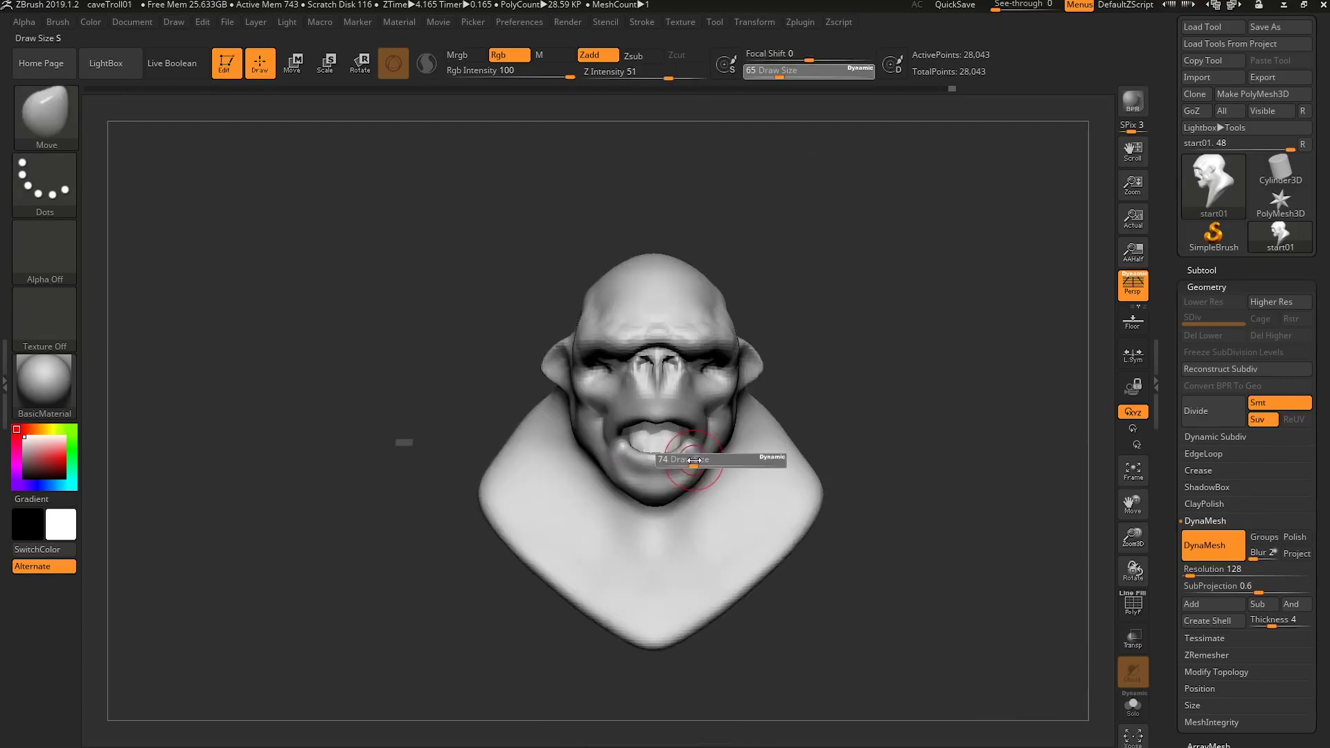
drag(689, 459, 693, 461)
right_drag(694, 462, 670, 479)
drag(667, 491, 672, 492)
key(])
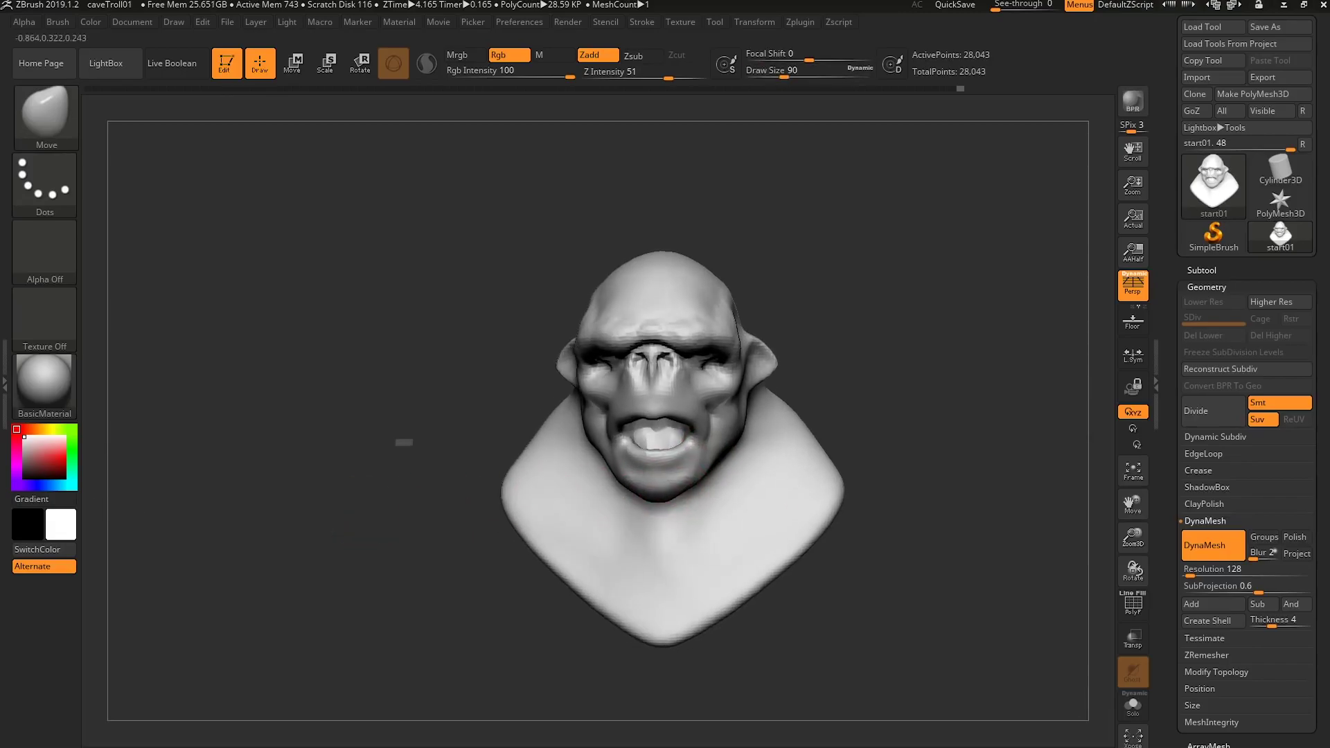
right_drag(361, 511, 644, 495)
key(])
key(])
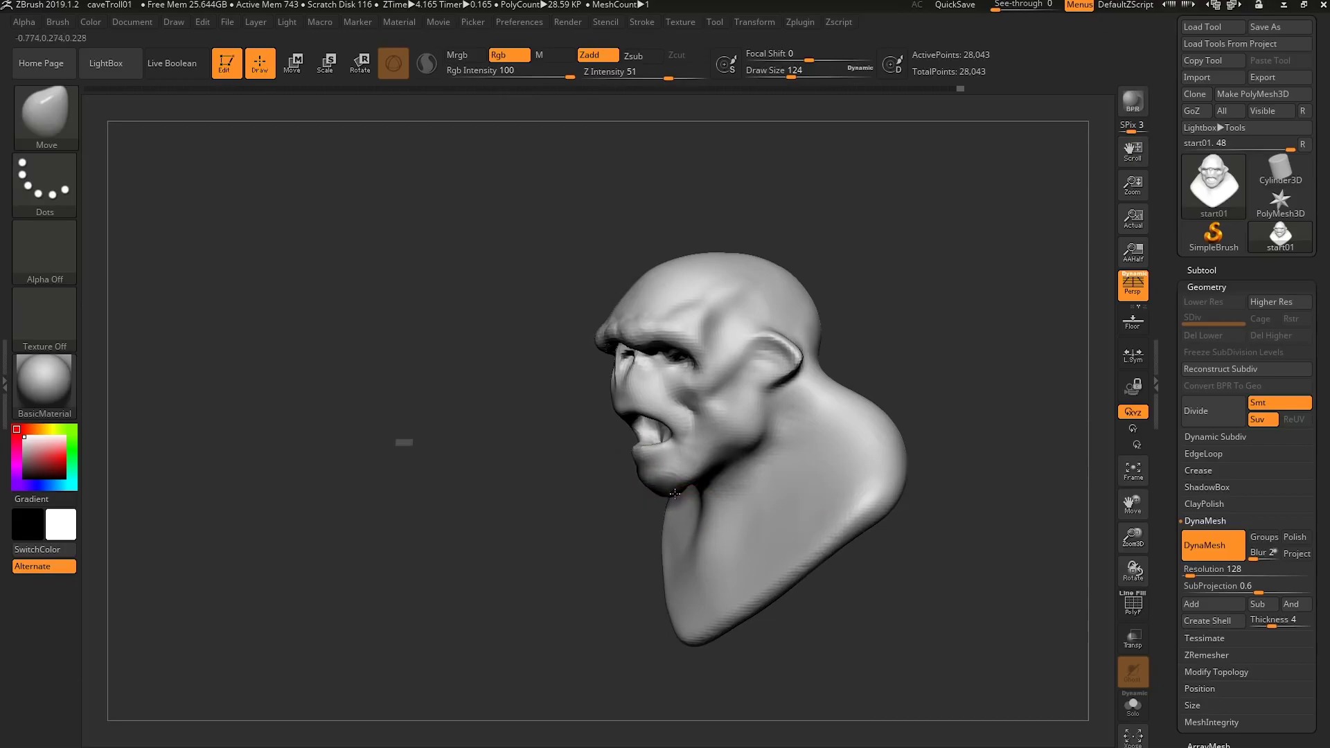
right_drag(822, 490, 671, 465)
key(])
key(])
key(])
key(])
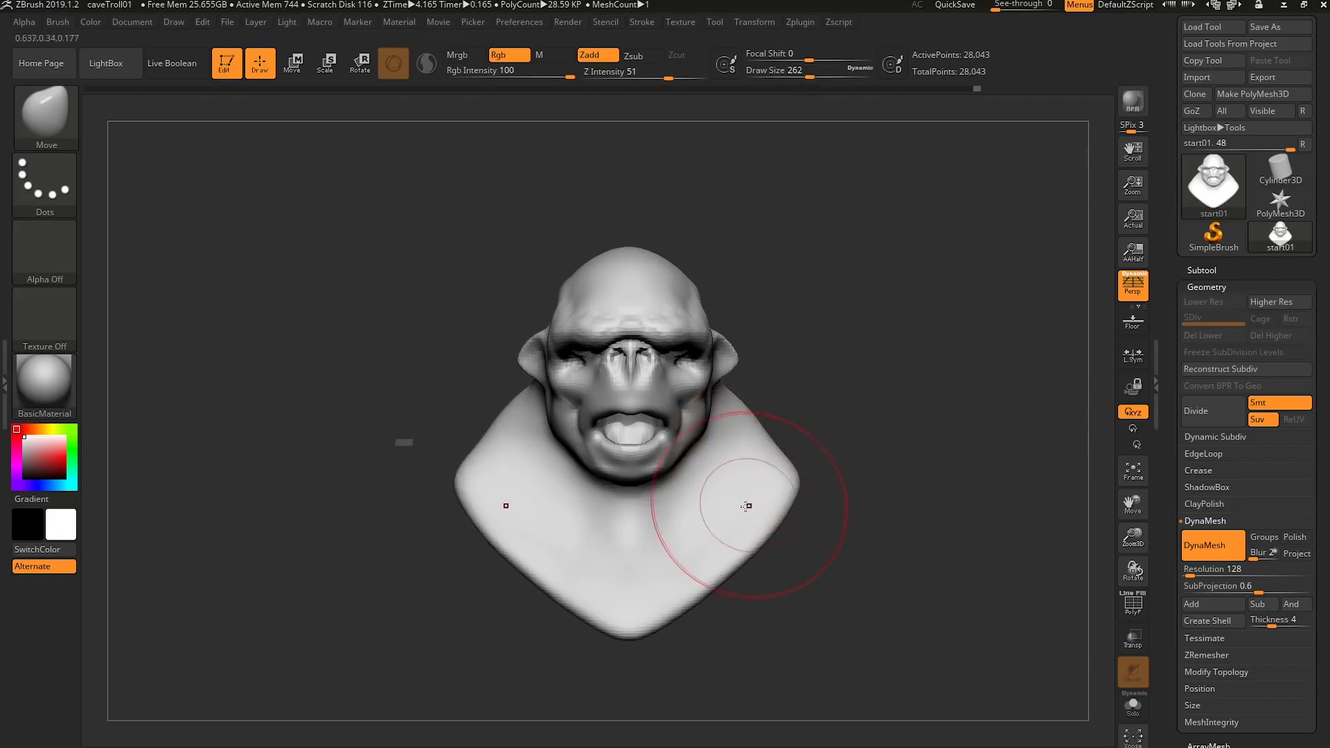
Add a first ClayBuildup stroke at draw size 46 to the neck just below the ear.
key(b)
key(c)
key(b)
mouse_move(642, 484)
right_down()
mouse_move(699, 433)
mouse_move(709, 400)
right_up()
key([)
key([)
key([)
key([)
key([)
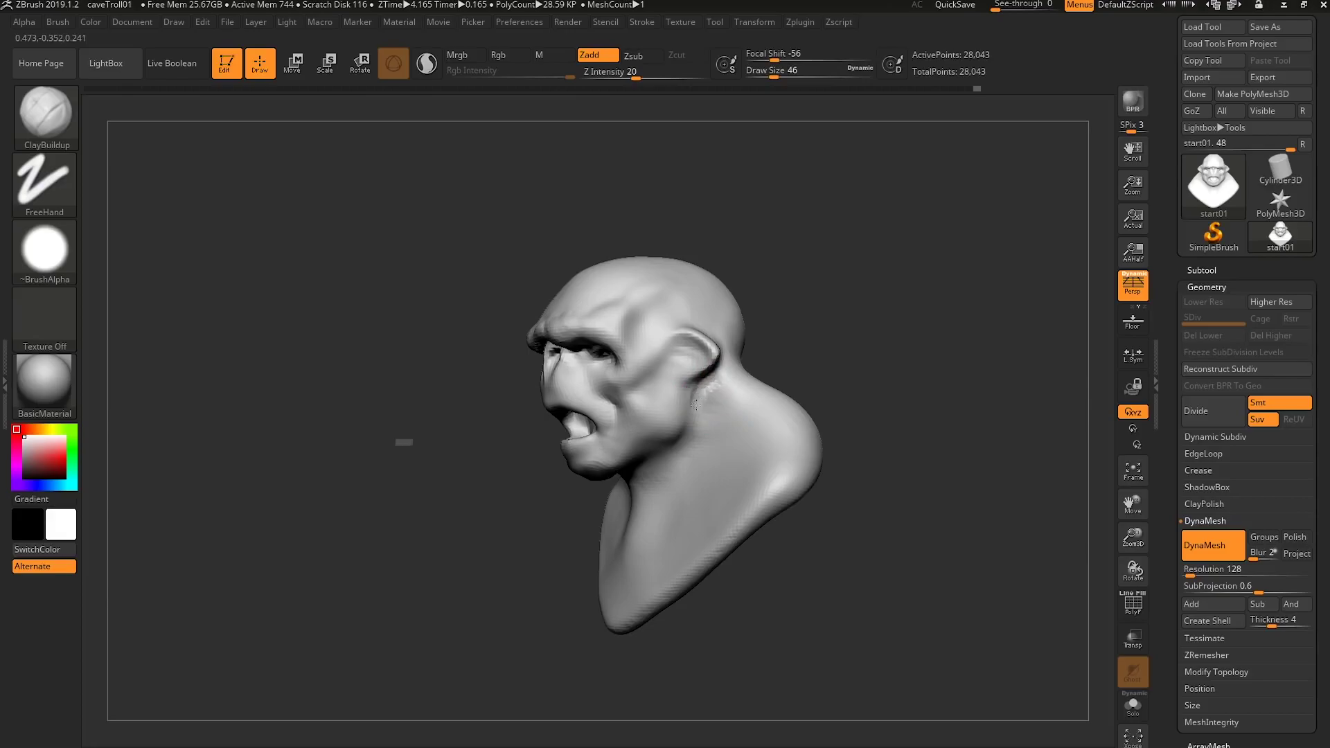
drag(698, 397, 692, 409)
Build up the collarbones across the upper chest with ClayBuildup strokes.
right_drag(658, 531, 670, 559)
key(s)
click(644, 562)
mouse_move(612, 551)
mouse_down()
mouse_move(627, 573)
mouse_move(735, 546)
mouse_up()
right_drag(749, 543, 734, 541)
key(s)
click(753, 538)
drag(723, 561, 614, 600)
Build up the shoulder and upper back muscles with larger ClayBuildup strokes.
mouse_move(755, 579)
right_down()
mouse_move(748, 564)
mouse_move(866, 466)
mouse_move(876, 430)
right_up()
key(s)
drag(882, 417, 885, 417)
mouse_move(887, 417)
right_down()
mouse_move(907, 395)
mouse_move(842, 340)
right_up()
key(s)
click(846, 341)
mouse_move(822, 336)
mouse_down()
mouse_move(866, 349)
mouse_move(861, 417)
mouse_up()
Add ClayBuildup strokes along the back and side of the neck to shape the trapezius.
key(s)
click(872, 414)
drag(840, 348, 831, 375)
mouse_move(803, 365)
right_down()
mouse_move(826, 356)
mouse_move(818, 374)
right_up()
mouse_move(825, 389)
mouse_down()
mouse_move(770, 373)
mouse_move(820, 418)
mouse_move(783, 389)
mouse_move(767, 405)
mouse_up()
right_drag(772, 397, 782, 383)
mouse_move(791, 388)
mouse_down()
mouse_move(796, 364)
mouse_move(832, 423)
mouse_move(807, 443)
mouse_up()
Build up the neck muscles running from behind the ears to the collarbones with ClayBuildup at draw size 94.
mouse_move(734, 431)
right_down()
mouse_move(765, 392)
mouse_move(745, 385)
right_up()
key(s)
click(731, 387)
drag(730, 390, 641, 468)
right_drag(644, 457, 708, 421)
drag(703, 423, 659, 469)
drag(699, 429, 628, 493)
right_drag(623, 484, 664, 460)
mouse_move(610, 489)
mouse_down()
mouse_move(586, 478)
mouse_move(554, 421)
mouse_up()
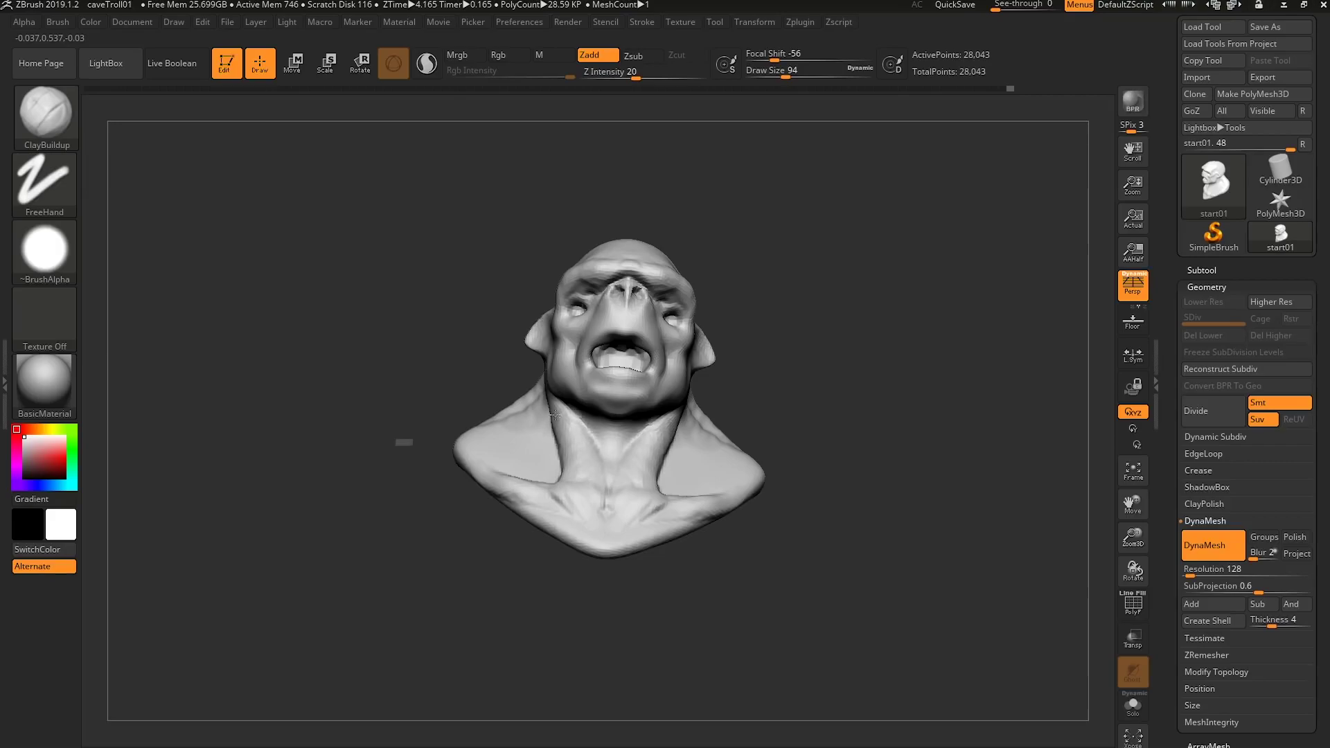
Add clay to the throat and carve the hollows between the neck muscles with ClayBuildup at draw size 68.
right_drag(554, 421, 597, 452)
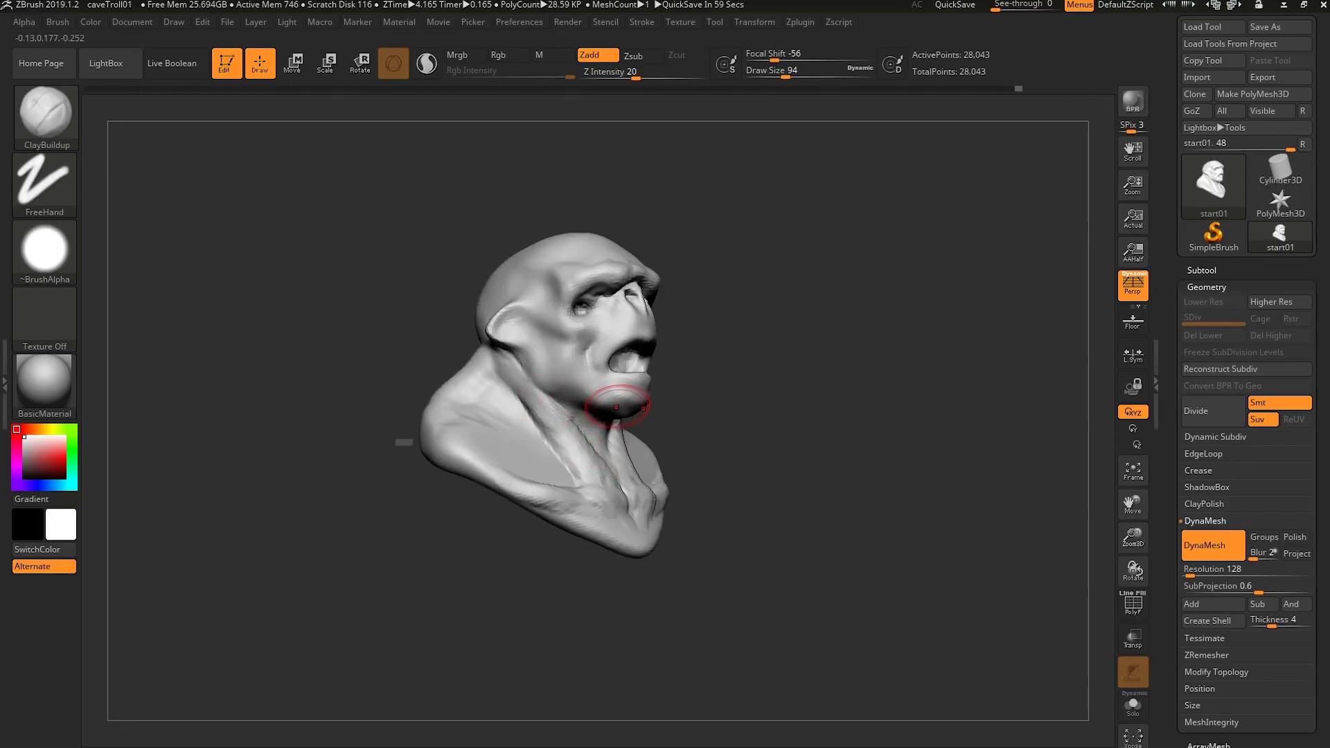
right_drag(581, 472, 560, 486)
right_drag(694, 484, 684, 484)
ctrl+right_drag(684, 484, 644, 477)
key(bracketleft)
drag(734, 305, 609, 494)
mouse_move(627, 426)
alt+mouse_down()
mouse_move(598, 516)
mouse_move(586, 515)
alt+mouse_up()
drag(279, 500, 376, 486)
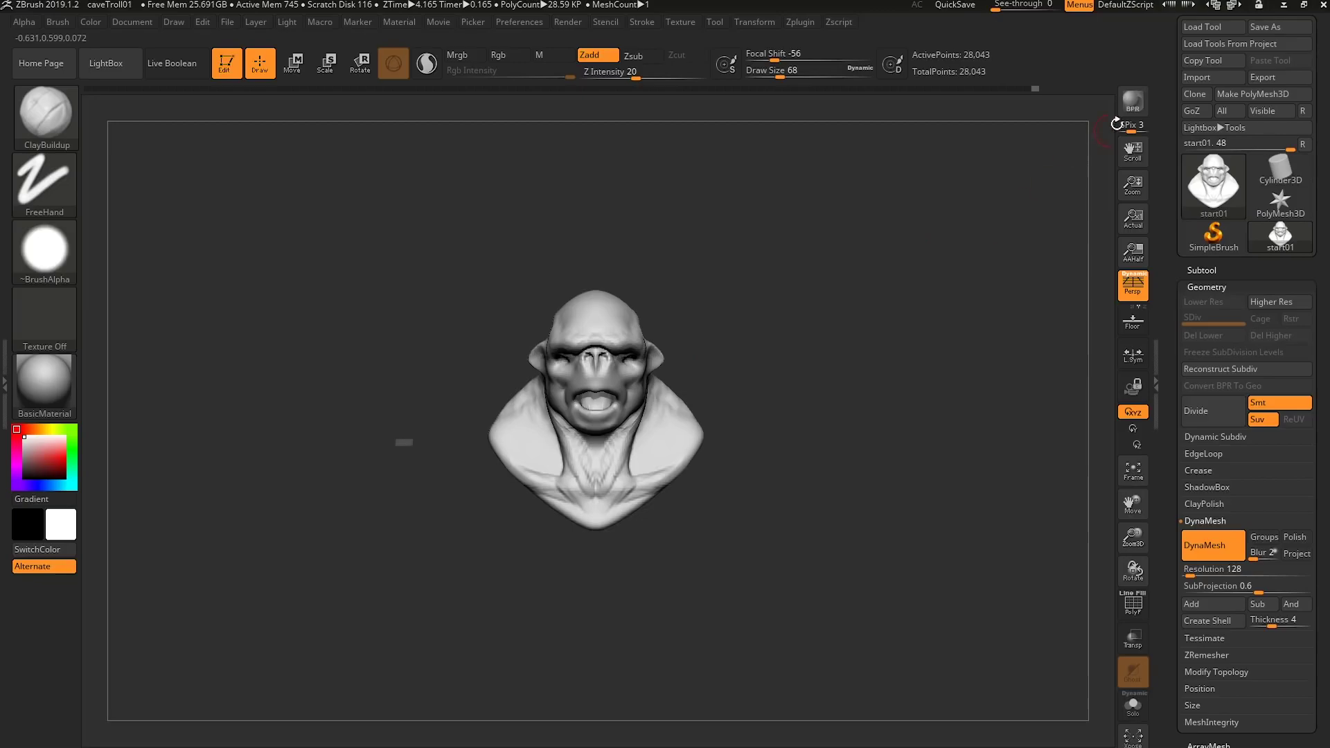
Set the window See-through to 48 and frame the bust from the front.
drag(1026, 4, 1025, 5)
alt+drag(751, 229, 739, 227)
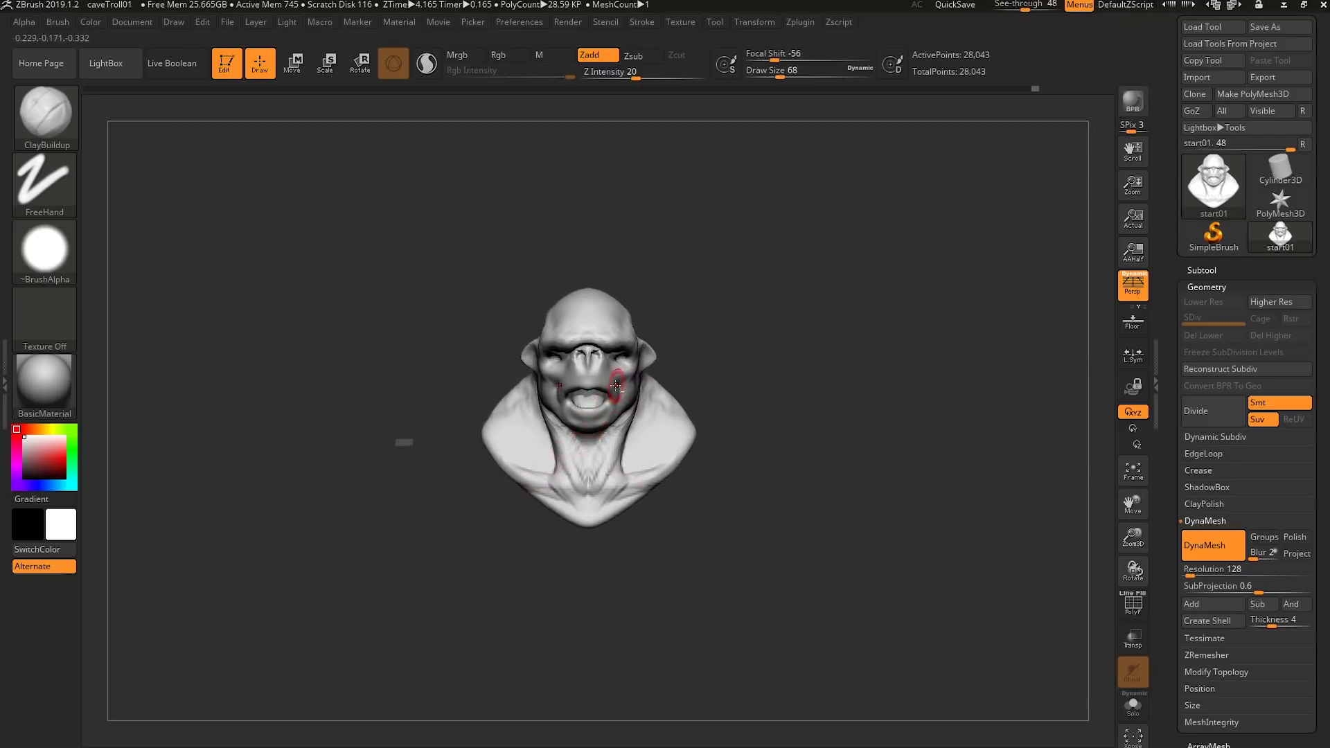
ctrl+right_drag(616, 381, 617, 386)
Widen the shoulders and shorten the chest with the Move brush at a large draw size, undoing the unwanted pull.
key(s)
mouse_move(655, 400)
mouse_down()
mouse_move(675, 406)
mouse_move(686, 380)
mouse_up()
key(b)
key(m)
key(v)
key(s)
key(s)
drag(630, 464, 632, 453)
key(s)
mouse_move(633, 468)
mouse_down()
mouse_move(633, 449)
mouse_move(594, 423)
mouse_up()
key(ctrl+z)
key(s)
mouse_move(608, 422)
right_down()
mouse_move(644, 415)
mouse_move(612, 417)
right_up()
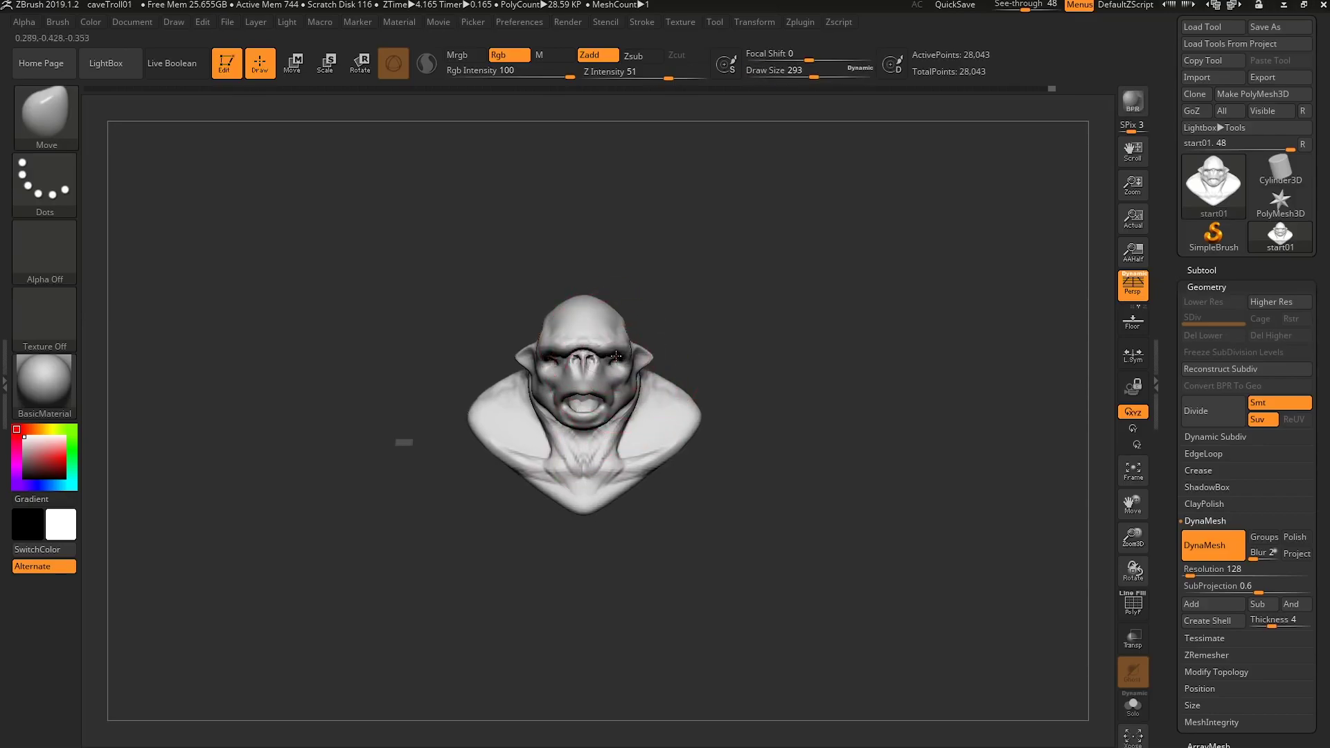
Pull the ears in closer to the head with the Move brush at draw size 182.
key(s)
drag(531, 346, 530, 346)
drag(520, 357, 518, 356)
key(s)
key(s)
drag(646, 353, 641, 351)
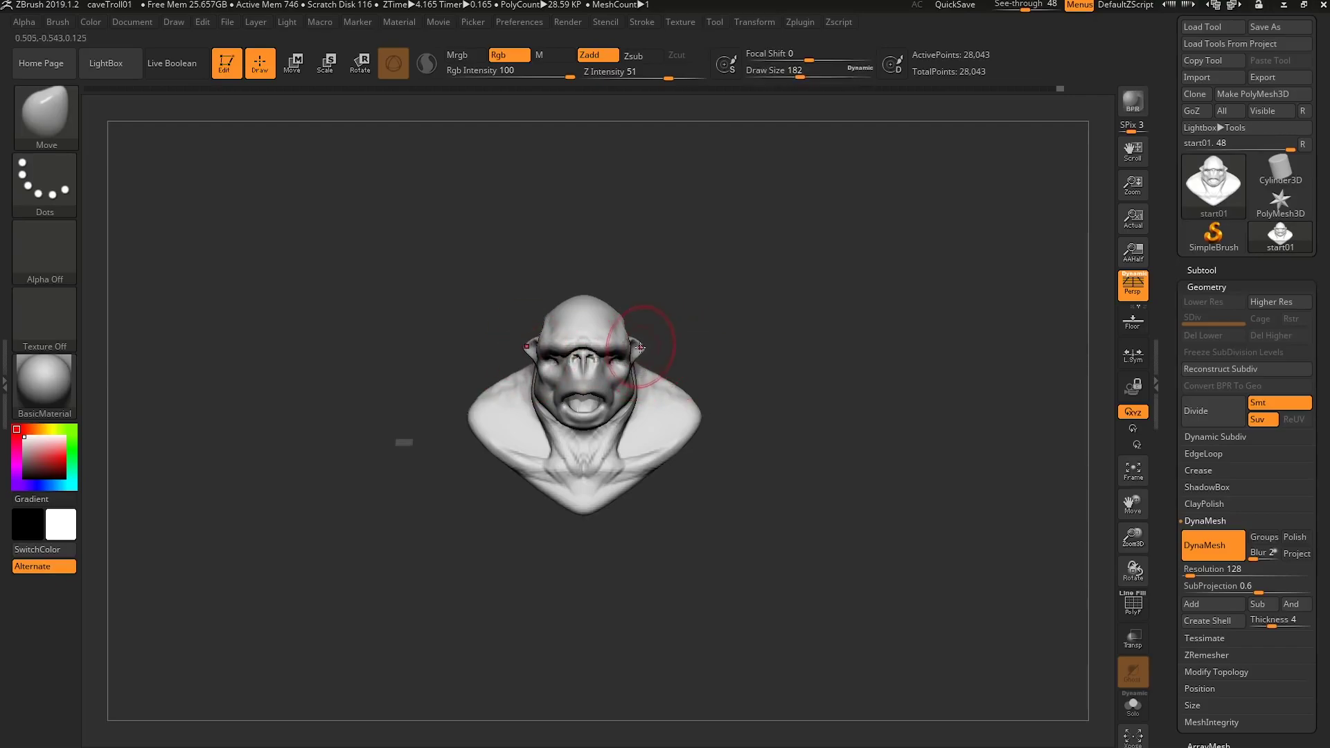
Narrow the sides of the jaw with the Move brush at draw sizes 212 and 172.
key(s)
drag(635, 411, 638, 410)
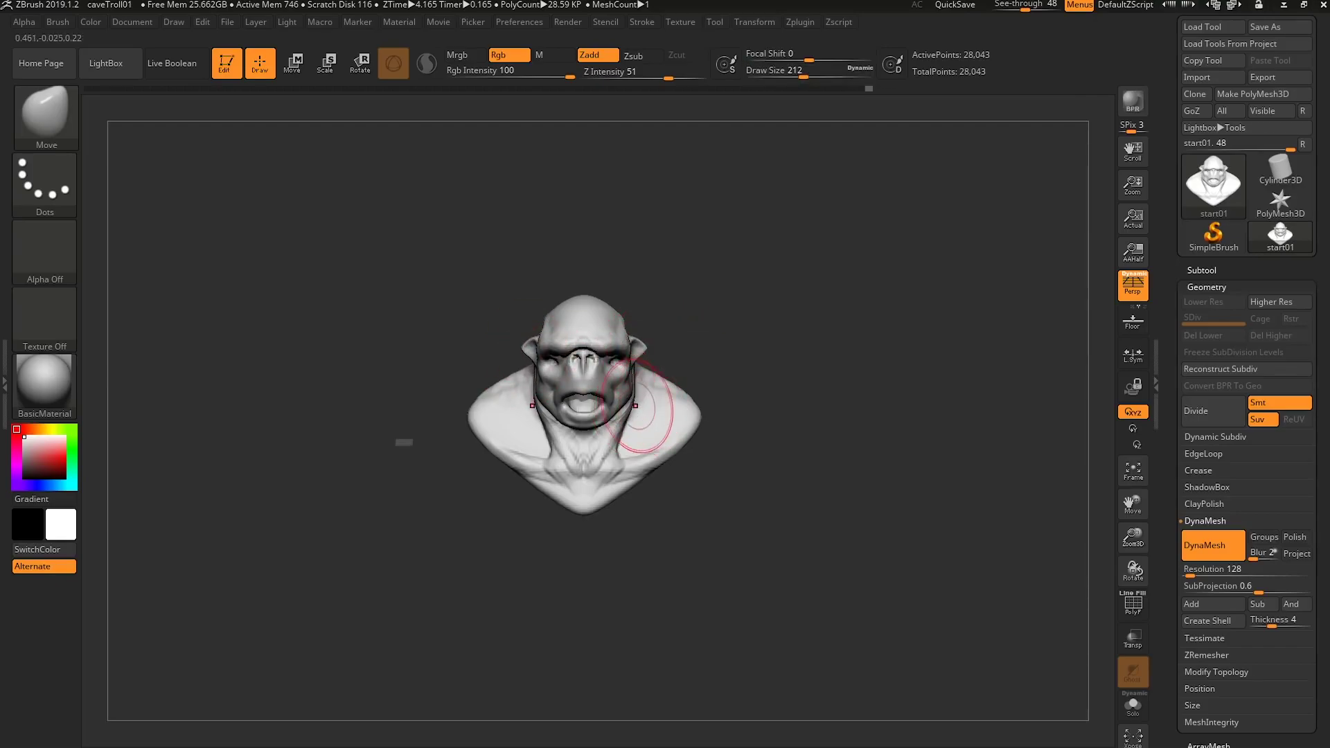
key(s)
drag(635, 393, 632, 391)
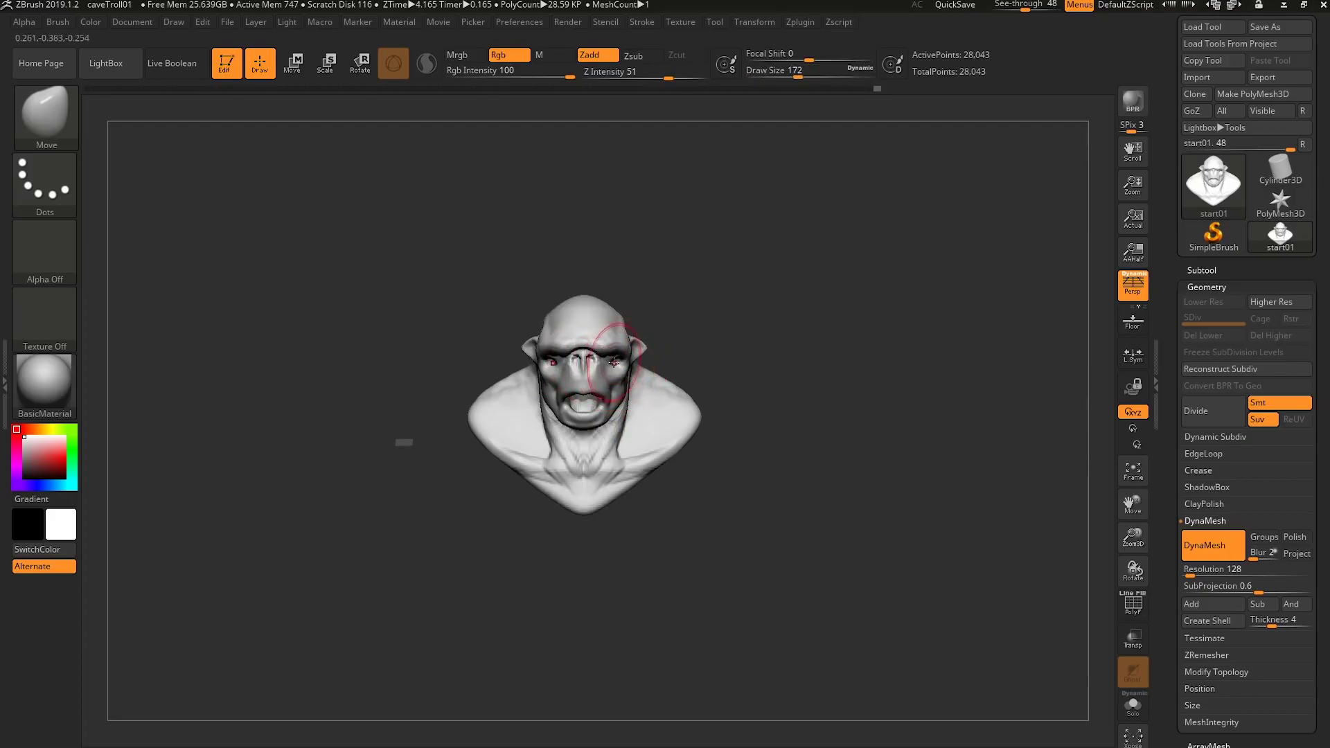
Tuck the ears in further and adjust the neck below the jaw with the Move brush.
key(s)
drag(644, 348, 640, 348)
key(s)
drag(640, 418, 620, 439)
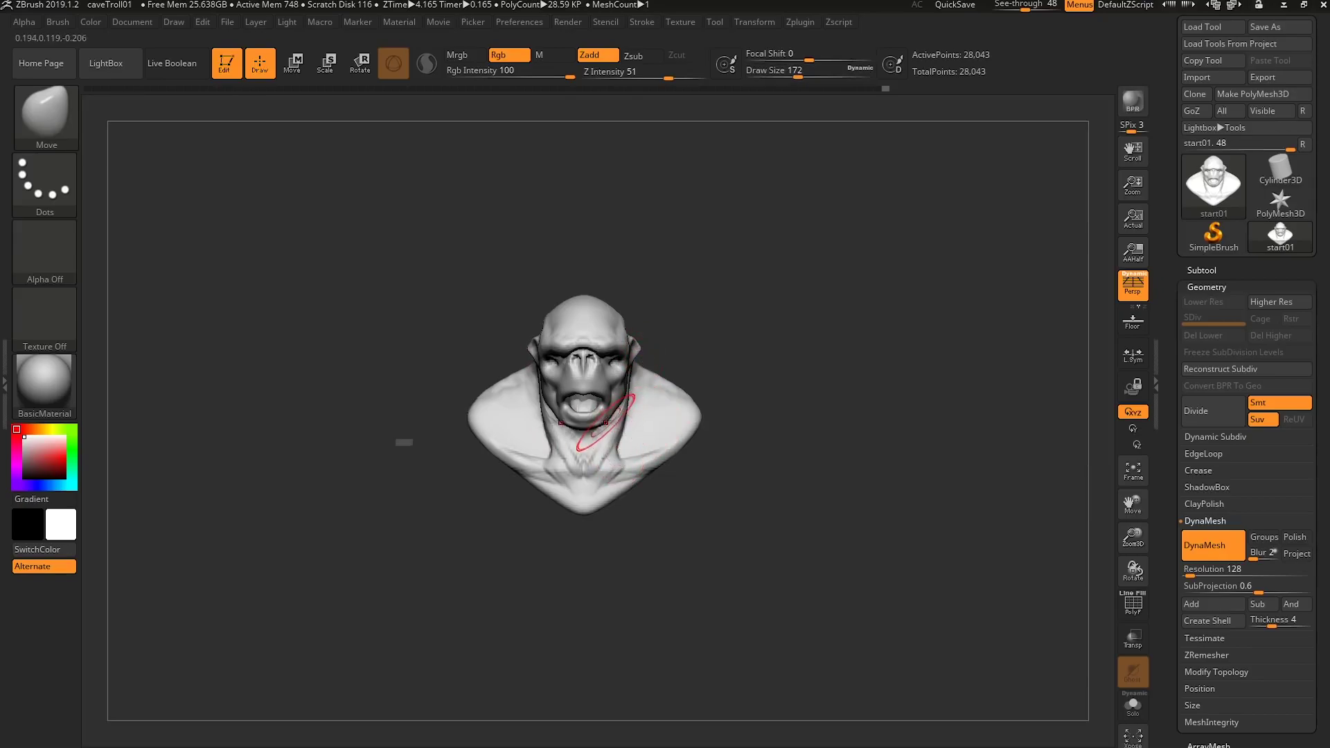
Reshape the neck base with the Move brush at draw size 128, then raise and round the lower chest at 351.
key(s)
drag(566, 414, 551, 414)
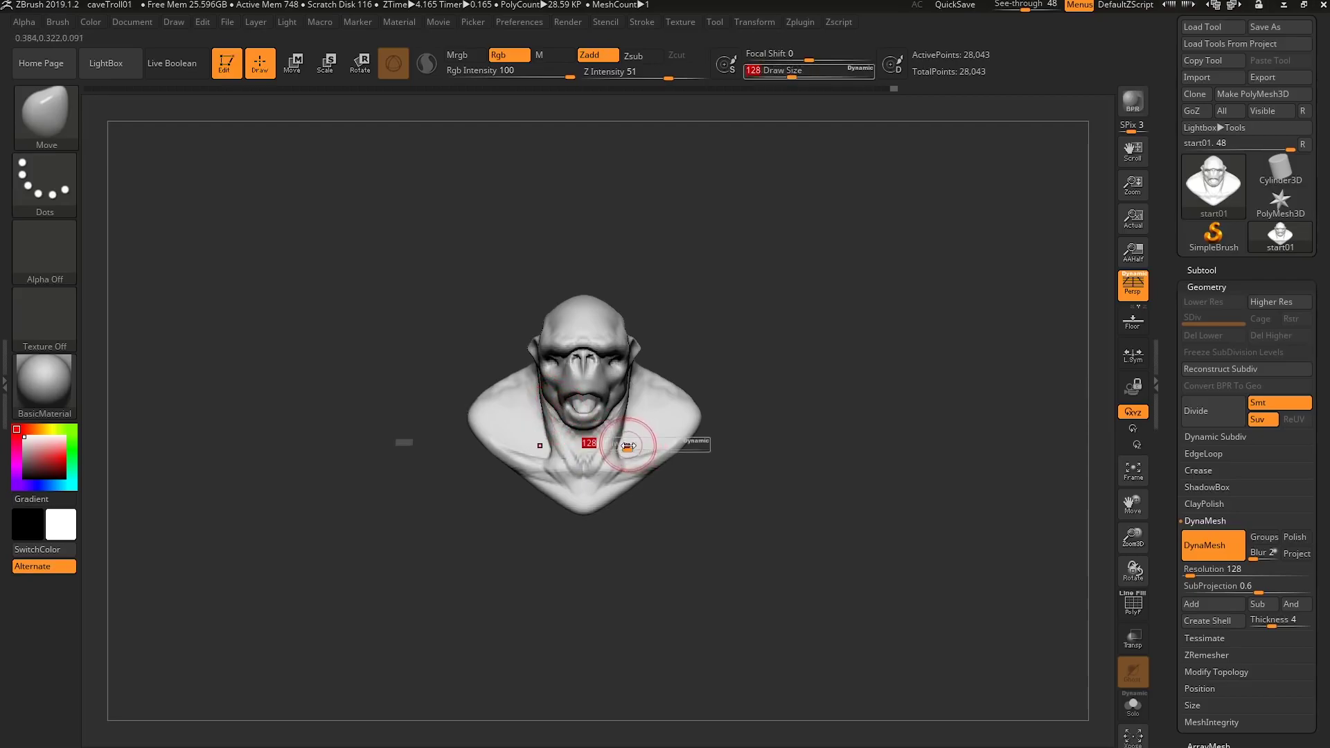
key(s)
drag(632, 463, 609, 457)
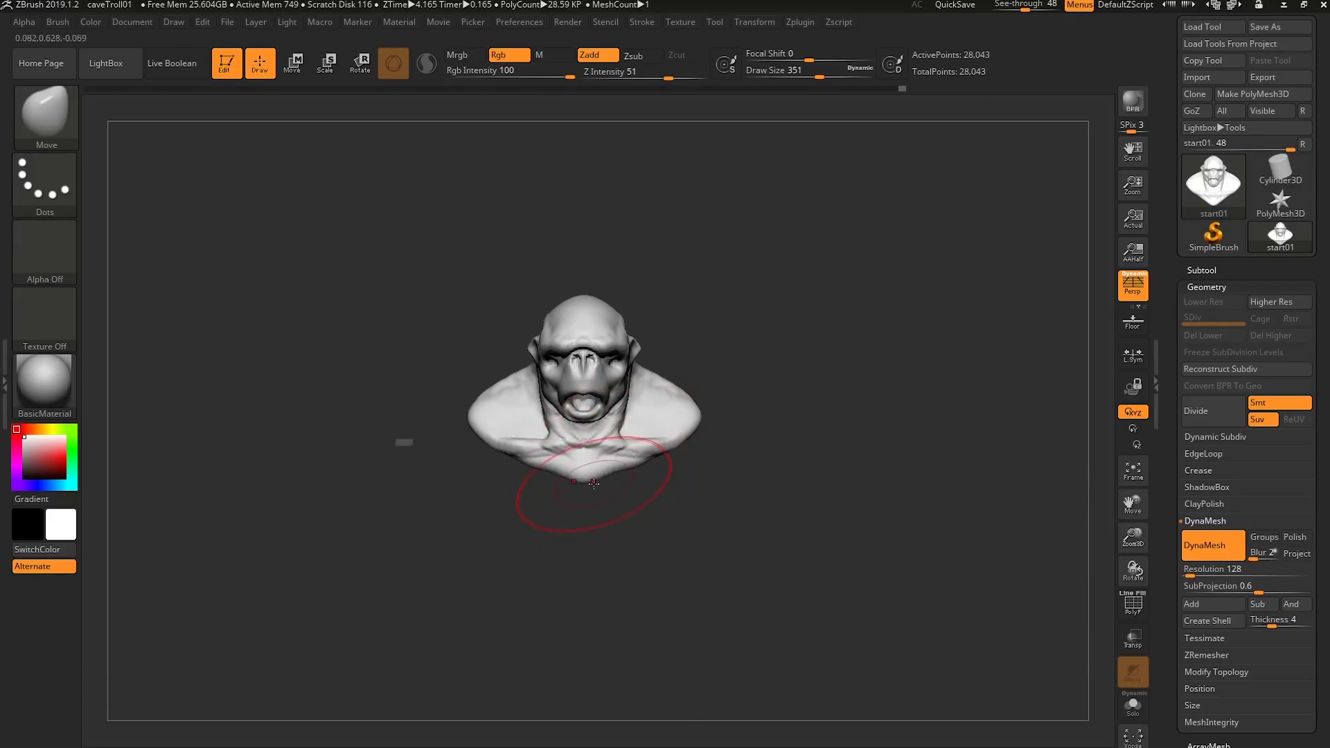
mouse_move(623, 490)
right_down()
mouse_move(634, 473)
mouse_move(623, 476)
right_up()
drag(622, 477, 631, 502)
mouse_move(651, 483)
right_down()
mouse_move(601, 476)
mouse_move(665, 471)
right_up()
key(s)
click(635, 475)
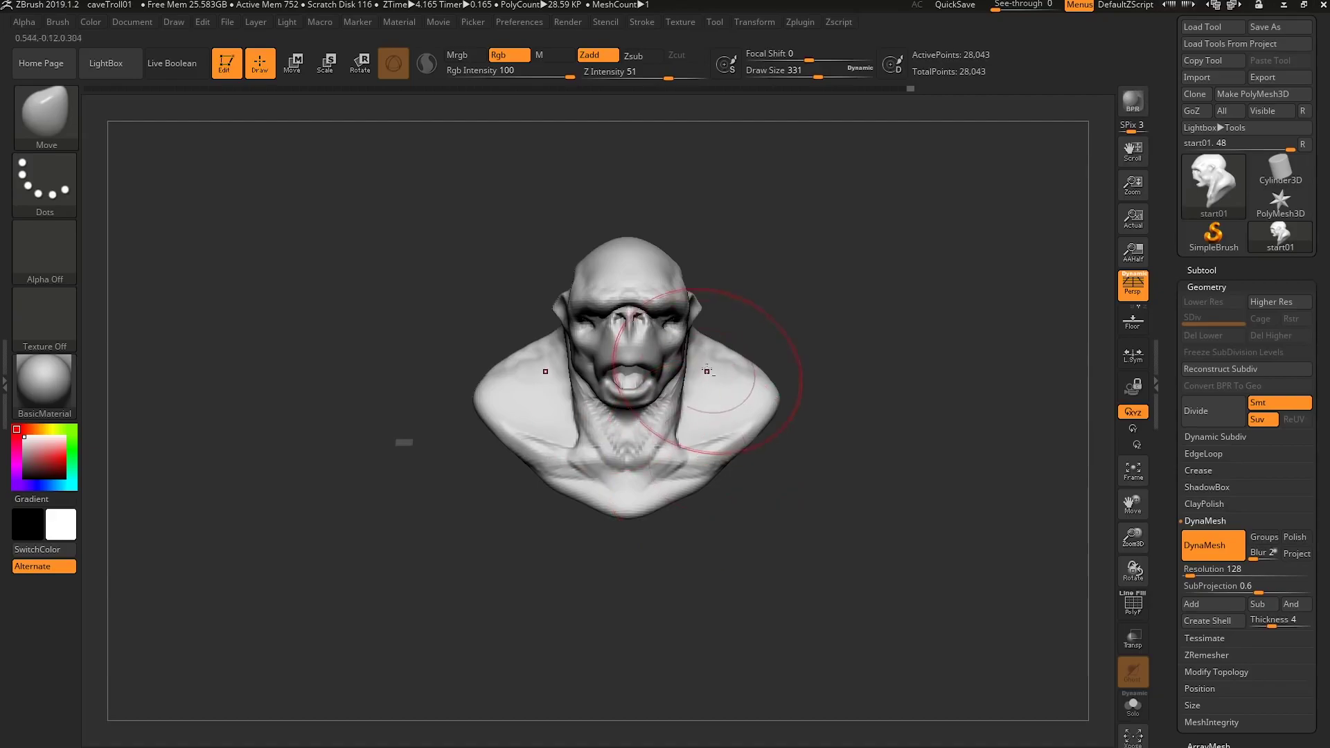
Frame the bust and narrow the cheeks with the Move brush at draw size 120.
key(f)
key(s)
click(670, 340)
key(s)
drag(677, 332, 661, 333)
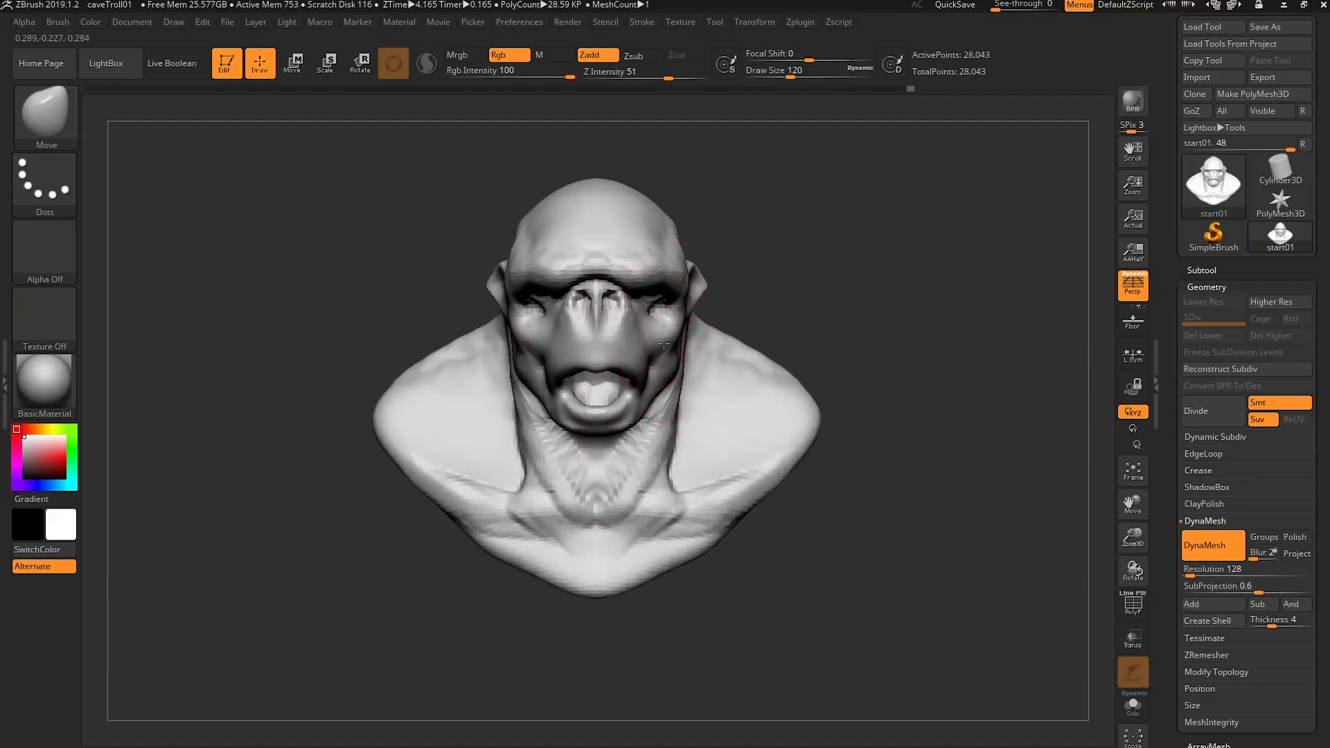
Refine the cheeks and ears from a slight angle with the Move brush at draw size 97.
mouse_move(663, 336)
right_down()
mouse_move(650, 339)
mouse_move(680, 324)
right_up()
key(s)
click(657, 337)
key(s)
click(699, 316)
right_drag(724, 304, 736, 287)
key(shift)
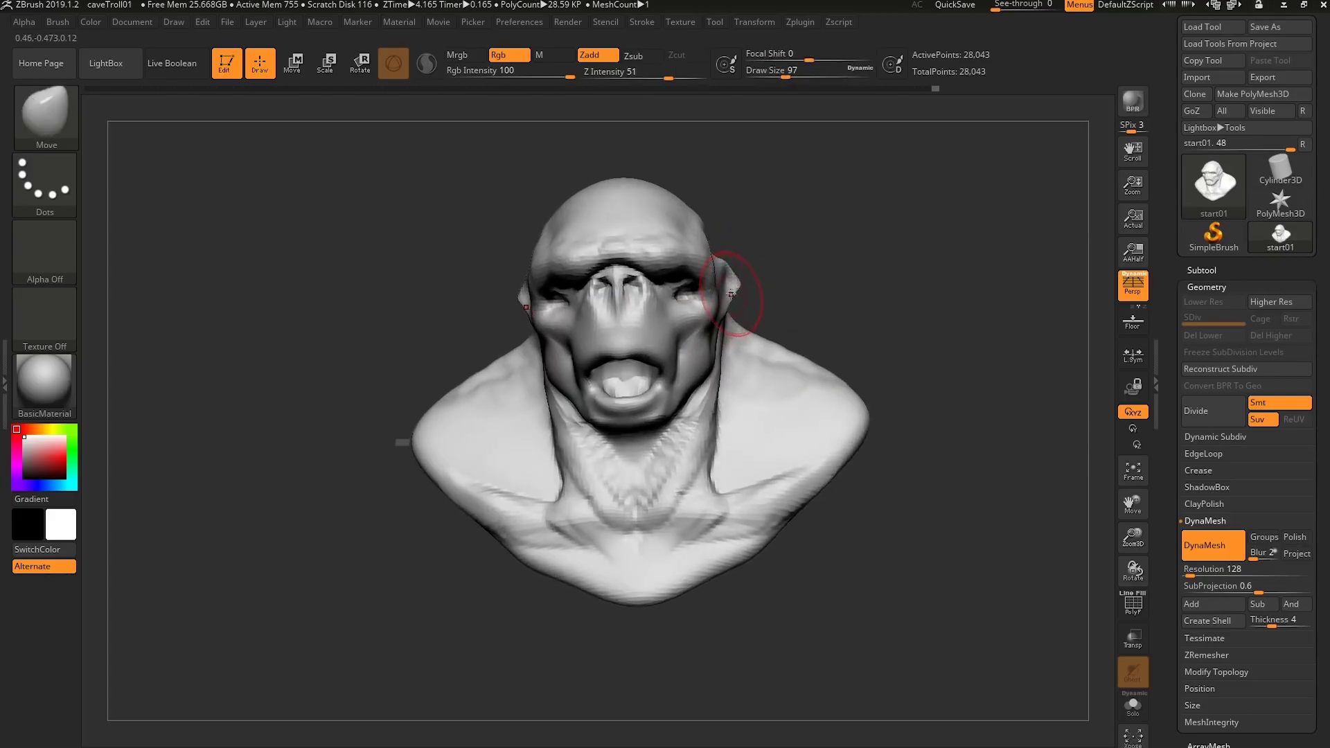
right_drag(718, 265, 644, 277)
key(shift)
Adjust the side of the face and the neck from several angles with the Move brush.
key(s)
drag(627, 311, 621, 315)
mouse_move(645, 346)
right_down()
mouse_move(657, 344)
mouse_move(656, 386)
right_up()
key(s)
drag(654, 389, 644, 522)
right_drag(682, 496, 664, 477)
key(s)
drag(664, 478, 672, 478)
Reshape the throat and upper chest with Move brush strokes at varying draw sizes.
right_drag(672, 479, 658, 498)
key(s)
drag(658, 499, 646, 513)
key(s)
drag(648, 513, 672, 514)
right_drag(671, 477, 655, 521)
mouse_move(647, 560)
mouse_down()
mouse_move(674, 594)
mouse_move(658, 587)
mouse_up()
drag(708, 515, 735, 522)
mouse_move(658, 592)
mouse_down()
mouse_move(686, 596)
mouse_move(673, 552)
mouse_up()
Smooth the clay strokes on the neck, shoulders and chest into soft, even surfaces.
key(s)
drag(668, 454, 653, 453)
key(s)
mouse_move(664, 523)
mouse_down()
mouse_move(658, 538)
mouse_move(674, 456)
mouse_up()
right_drag(687, 448, 783, 429)
shift+drag(723, 550, 678, 561)
mouse_move(668, 487)
right_down()
mouse_move(608, 242)
mouse_move(628, 326)
mouse_move(609, 318)
right_up()
Build up and refine the cheekbones and cheek hollows with the ClayBuildup brush, reducing the draw size from 56 to 39.
key(f)
key(b)
key(c)
key(b)
key(bracketleft)
key(bracketleft)
key(bracketleft)
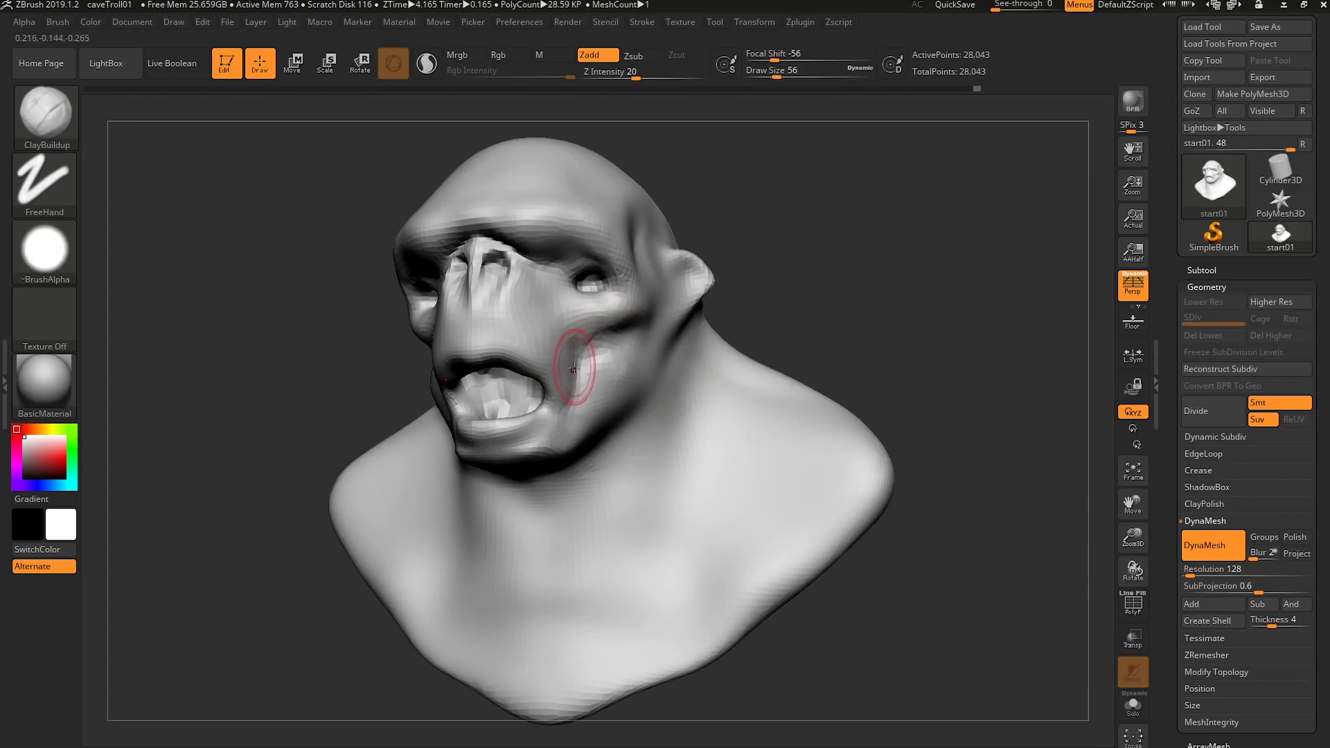
right_drag(573, 368, 574, 361)
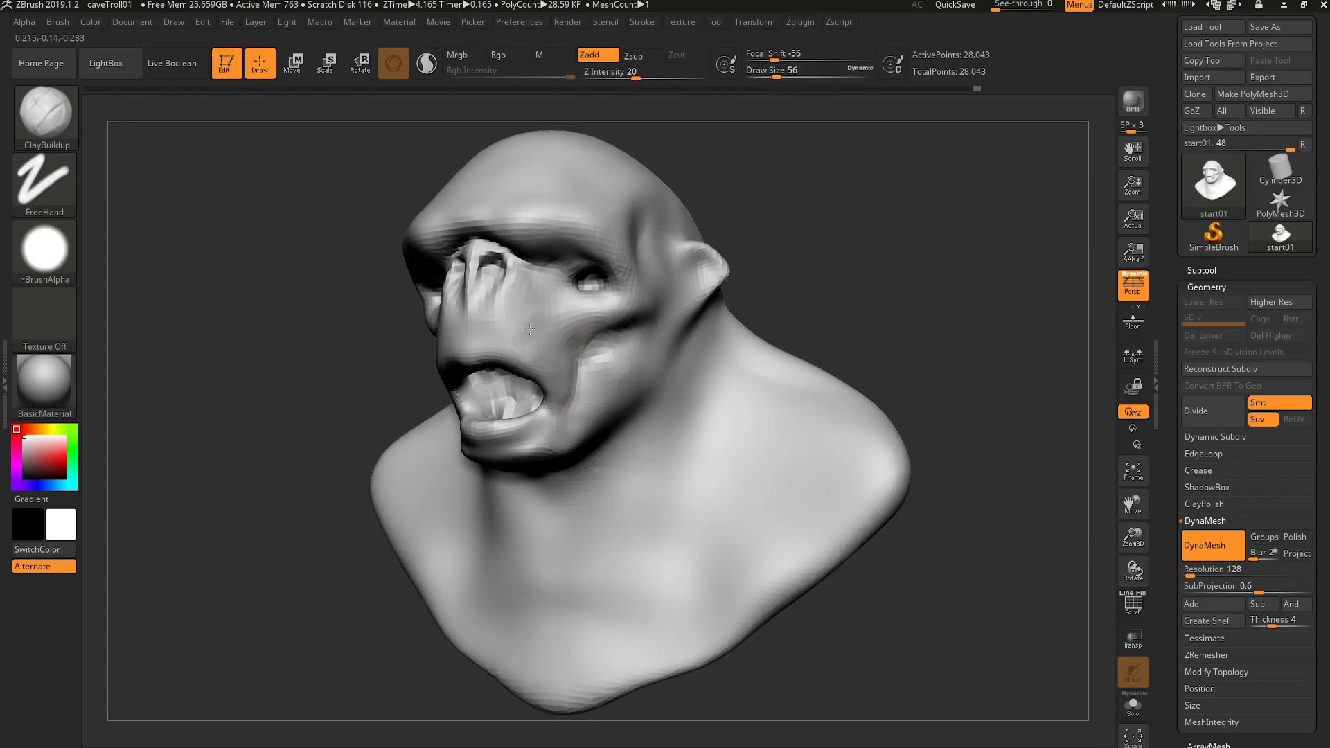
right_drag(536, 283, 492, 308)
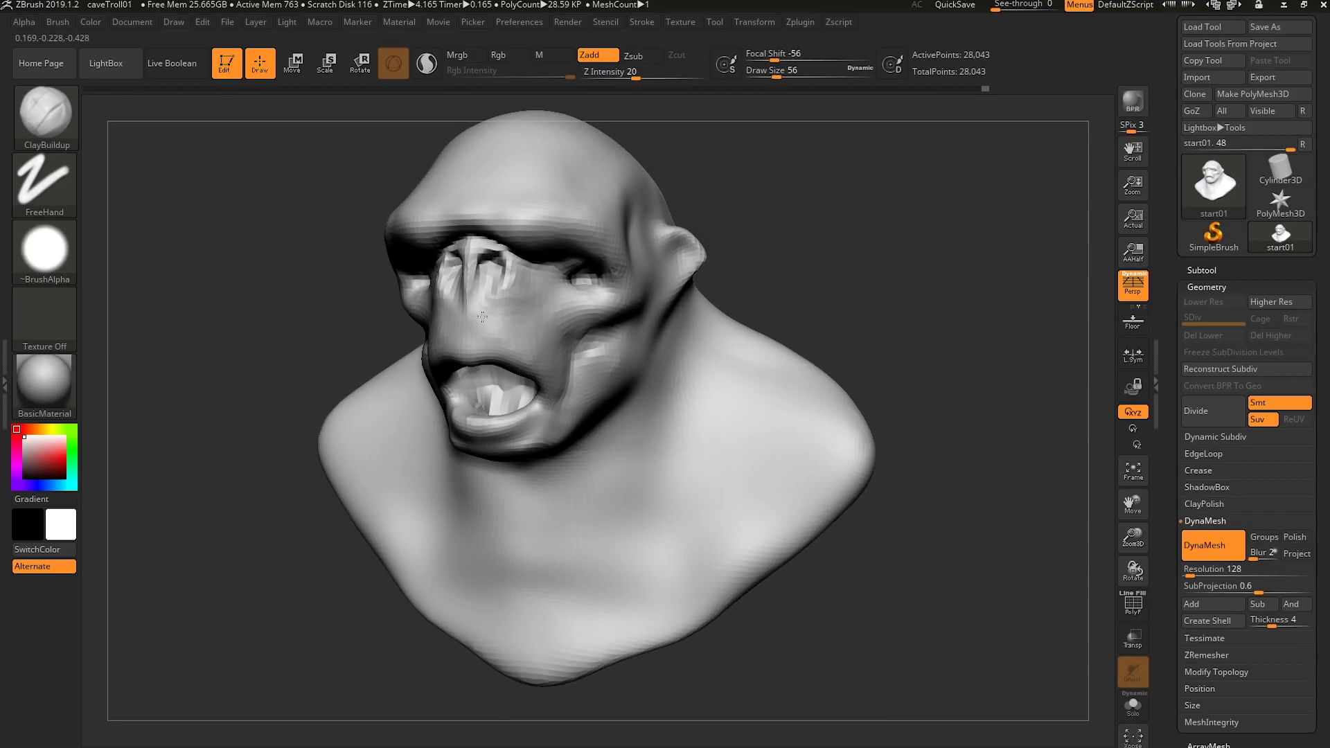
mouse_move(539, 263)
right_down()
mouse_move(655, 320)
mouse_move(618, 284)
right_up()
key(s)
drag(670, 331, 644, 321)
key(s)
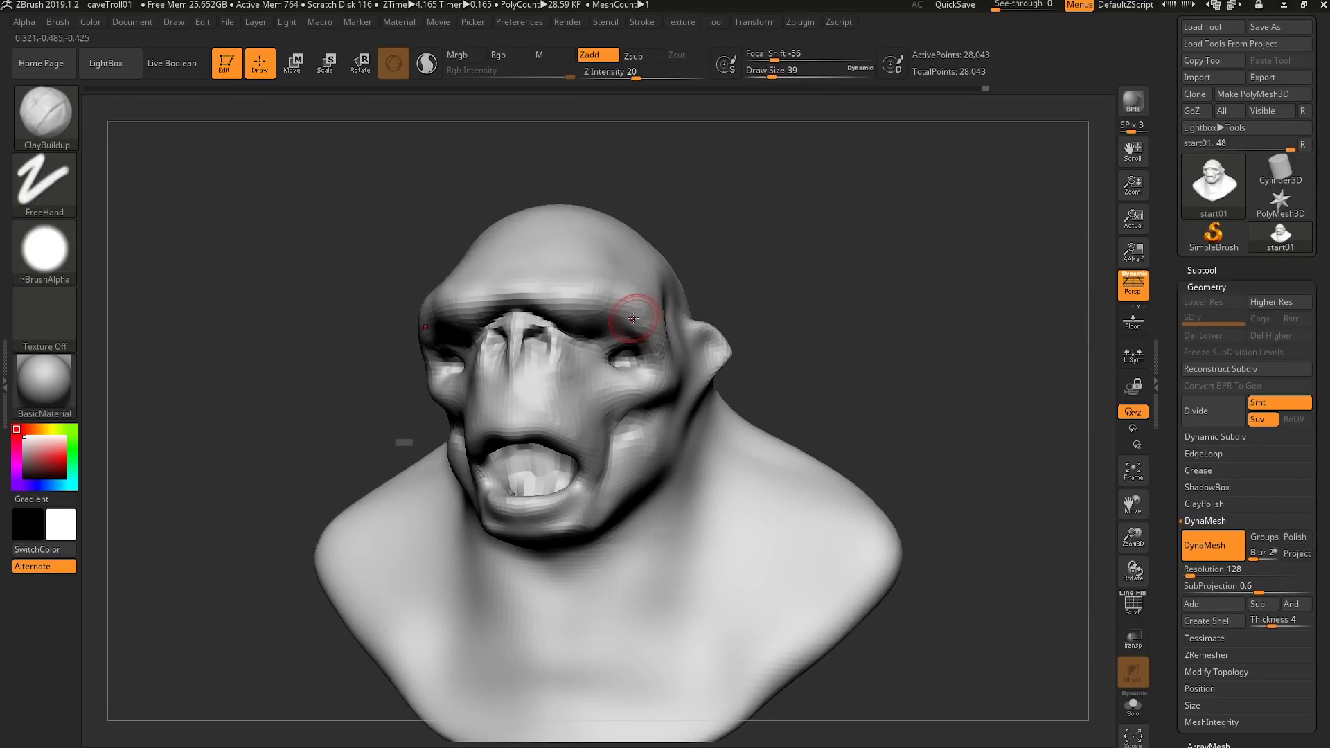
Reshape the heavy brow ridge over the eyes with the Move brush at draw sizes around 59 to 62.
key(b)
key(m)
key(v)
key(s)
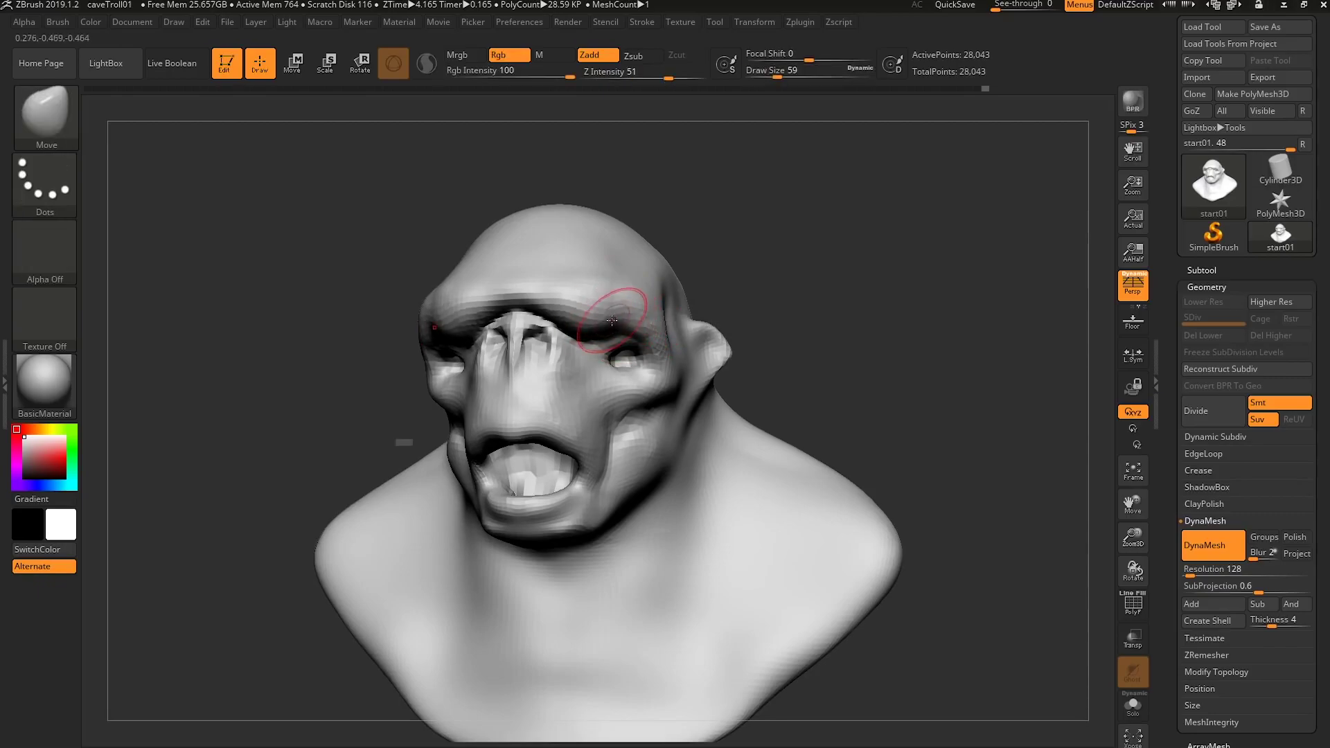
right_drag(611, 320, 633, 313)
key(s)
drag(583, 329, 601, 333)
right_drag(638, 310, 618, 324)
key(s)
drag(623, 324, 614, 327)
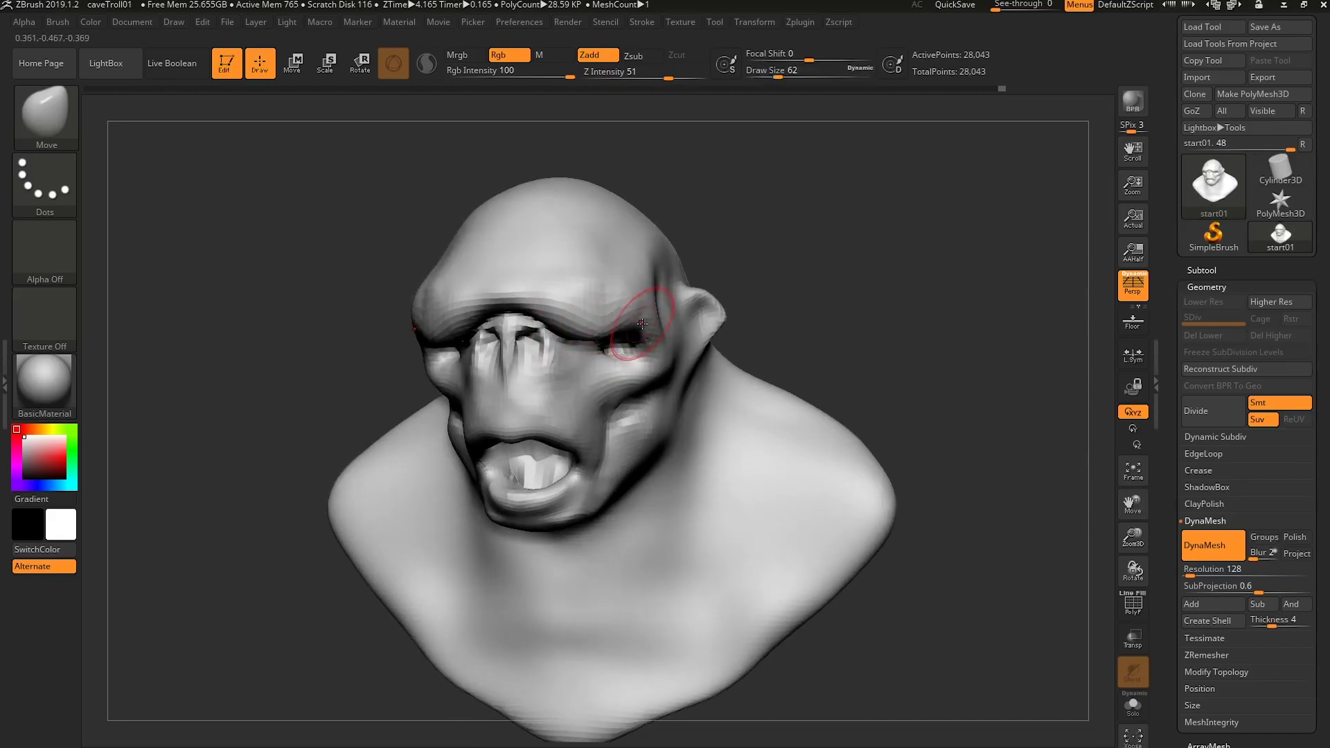
Adjust the outer eye and cheekbone area with the Move brush at draw size 51, toggling perspective off and on to compare.
right_drag(651, 323, 627, 332)
key(s)
drag(658, 345, 640, 346)
mouse_move(624, 356)
right_down()
mouse_move(601, 359)
mouse_move(636, 366)
mouse_move(653, 350)
mouse_move(642, 344)
right_up()
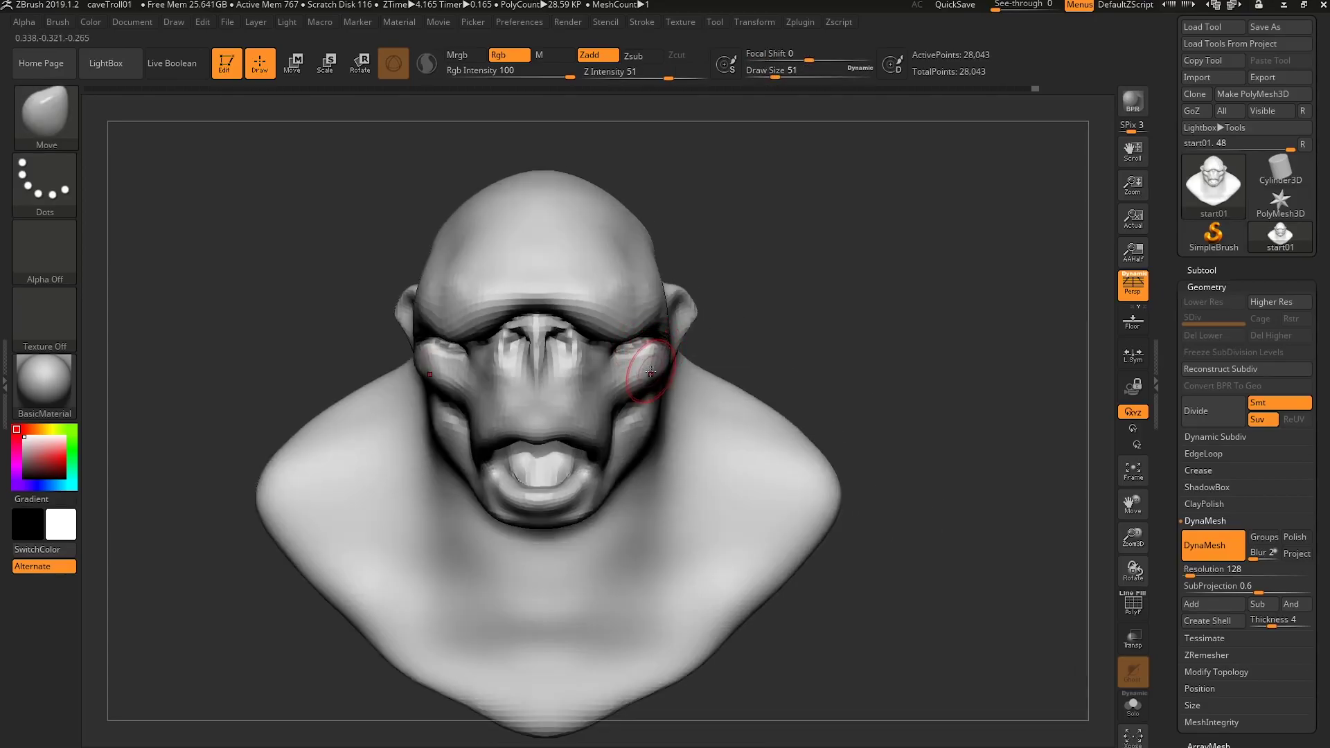
click(1136, 298)
click(1136, 298)
Adjust the sides of the cheeks and the area below the ears from the front with the Move brush.
right_drag(649, 392, 653, 403)
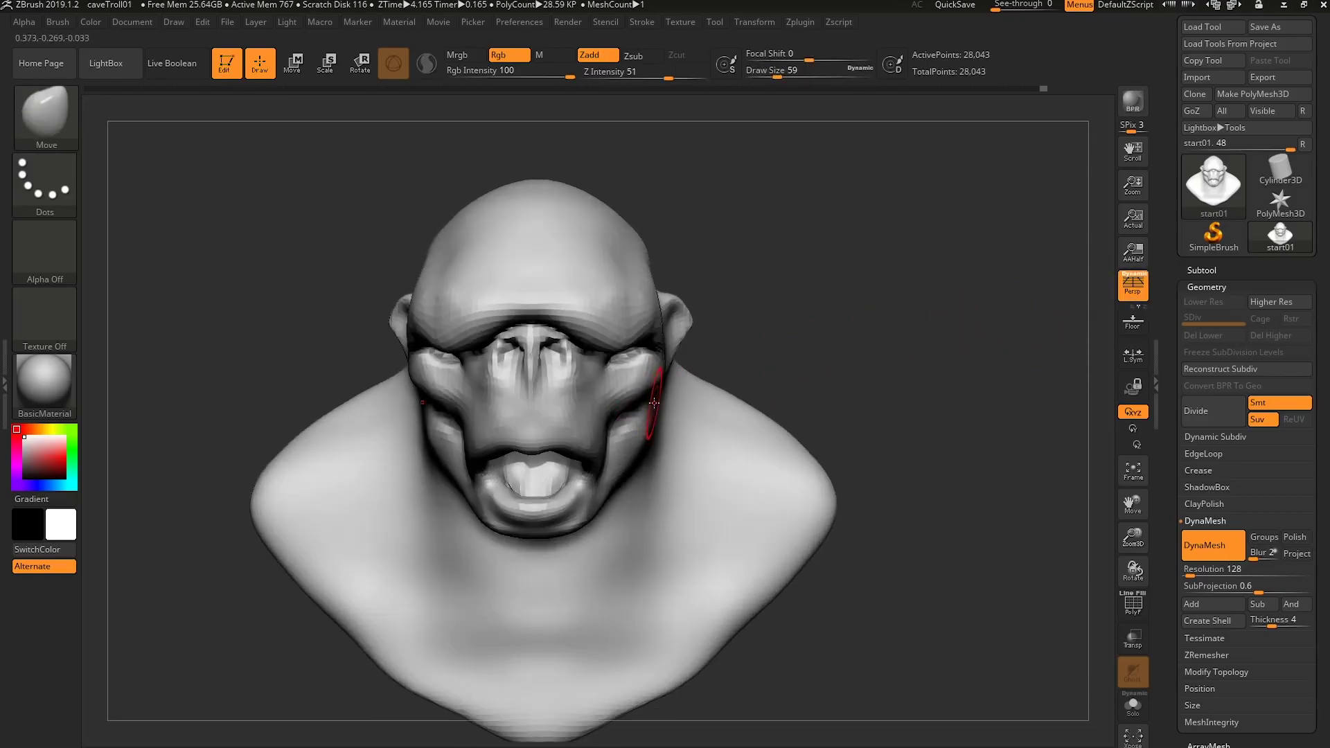
drag(680, 317, 677, 320)
key(s)
click(697, 389)
drag(687, 369, 685, 378)
mouse_move(685, 374)
ctrl+right_down()
mouse_move(687, 346)
mouse_move(708, 382)
mouse_move(613, 392)
mouse_move(671, 390)
ctrl+right_up()
Raise the long neck muscle from behind the ear down toward the chest with Standard brush strokes at draw size 74.
key(b)
key(s)
key(t)
key(s)
click(659, 387)
drag(669, 394, 611, 472)
right_drag(613, 468, 647, 448)
drag(661, 449, 626, 467)
mouse_move(673, 422)
mouse_down()
mouse_move(681, 400)
mouse_move(640, 527)
mouse_up()
key(s)
click(685, 385)
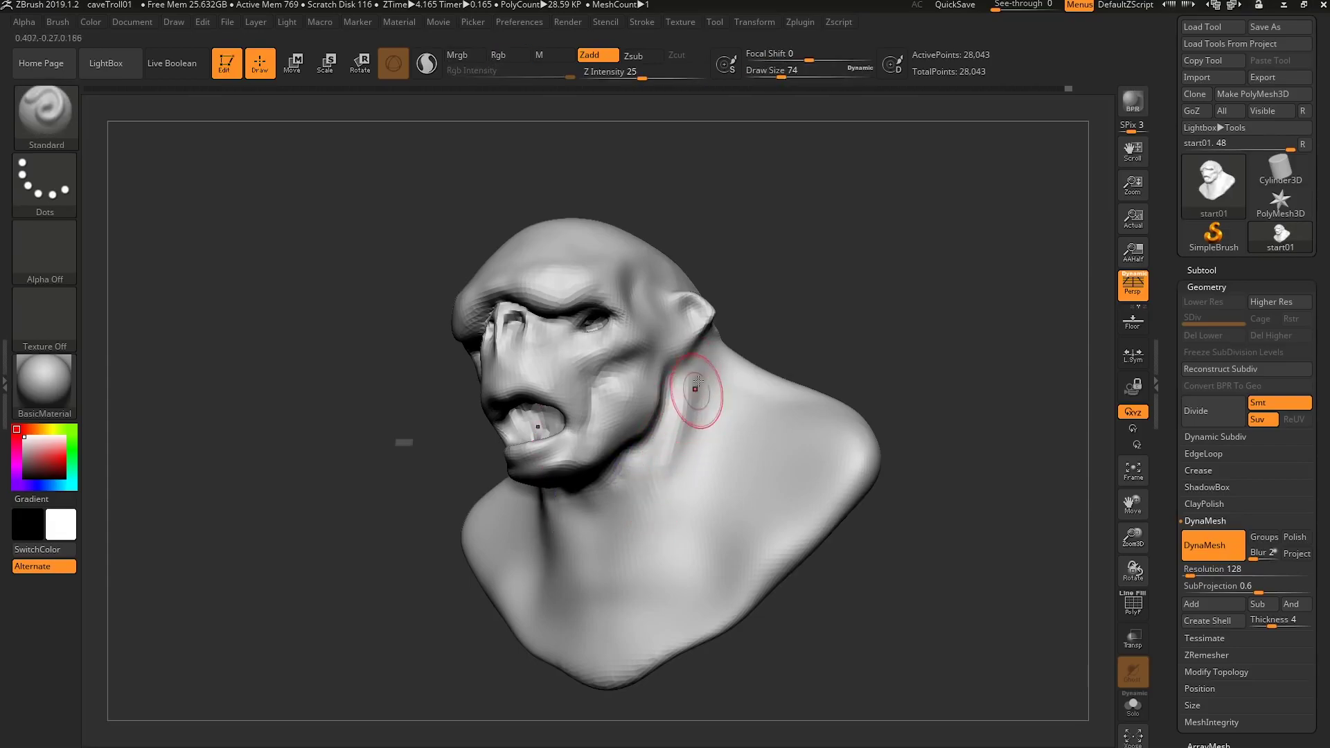
drag(694, 386, 631, 574)
Thicken the neck muscle between the ear and the chest with ClayBuildup strokes, undoing the stray stroke on the lower neck.
key(b)
key(c)
key(b)
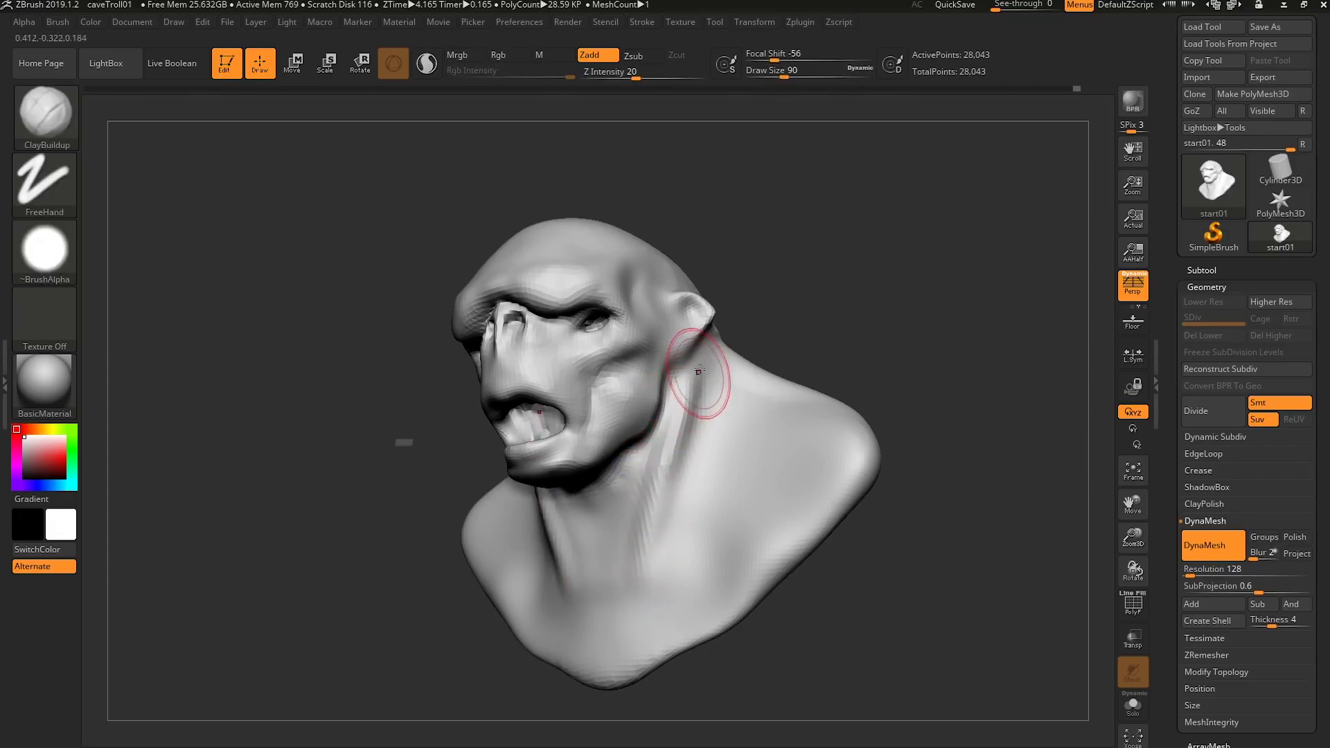
drag(671, 429, 647, 552)
right_drag(644, 554, 681, 558)
drag(623, 568, 606, 634)
key(ctrl+z)
key(s)
click(656, 563)
mouse_move(654, 581)
mouse_down()
mouse_move(644, 572)
mouse_move(695, 363)
mouse_up()
right_drag(695, 363, 627, 356)
drag(682, 346, 673, 375)
Define the neck muscle from its attachment behind the ear to its lower end with ClayBuildup at draw size 31.
right_drag(599, 457, 644, 472)
key(s)
drag(679, 391, 663, 392)
key(s)
click(686, 334)
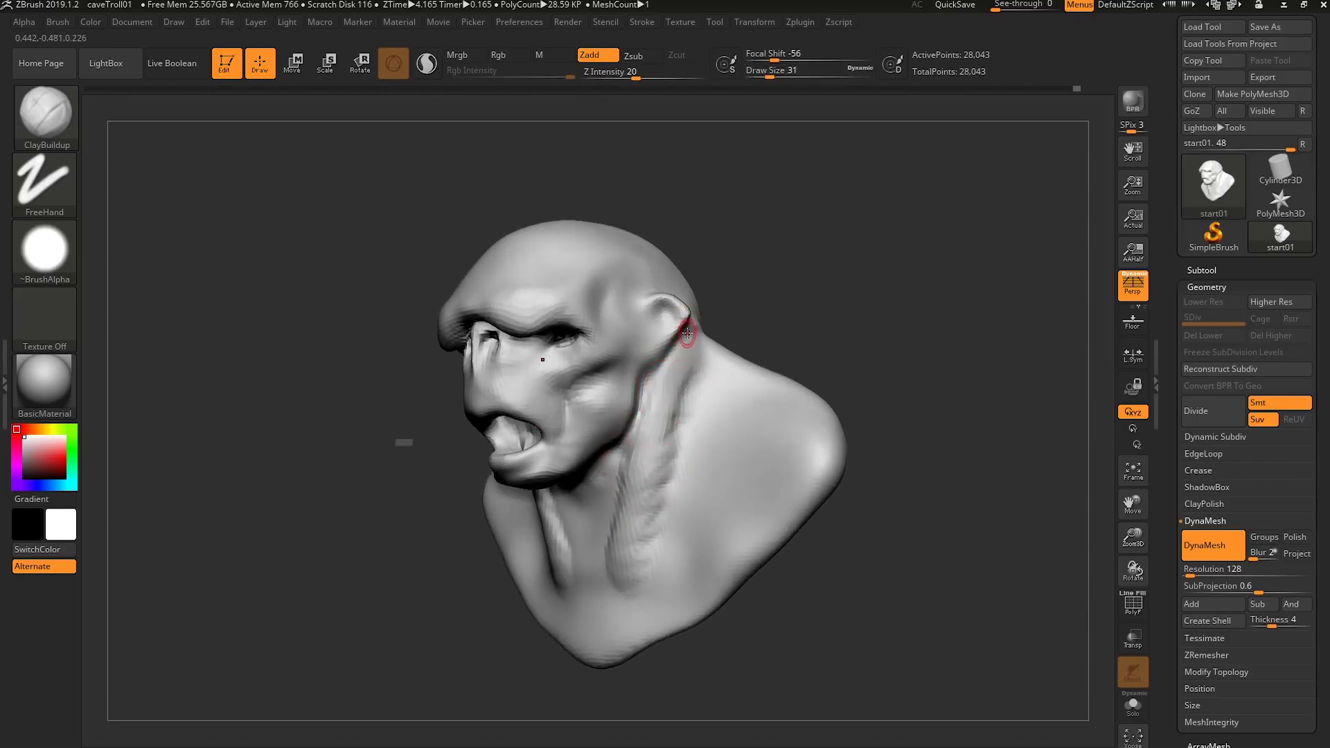
drag(692, 340, 642, 481)
drag(610, 560, 612, 583)
Add ClayBuildup strokes along the throat and the front of the neck beneath the jaw, adjusting the draw size.
key(s)
drag(613, 540, 617, 488)
right_drag(665, 485, 613, 491)
key(s)
drag(627, 497, 607, 572)
right_drag(615, 536, 636, 504)
drag(605, 500, 581, 562)
right_drag(589, 547, 572, 509)
mouse_move(596, 470)
mouse_down()
mouse_move(567, 493)
mouse_move(562, 528)
mouse_up()
Enlarge the brush and smooth the clay strokes along the neck muscle up to the ear.
right_drag(609, 471, 644, 514)
key(s)
drag(664, 514, 674, 513)
shift+drag(610, 554, 682, 380)
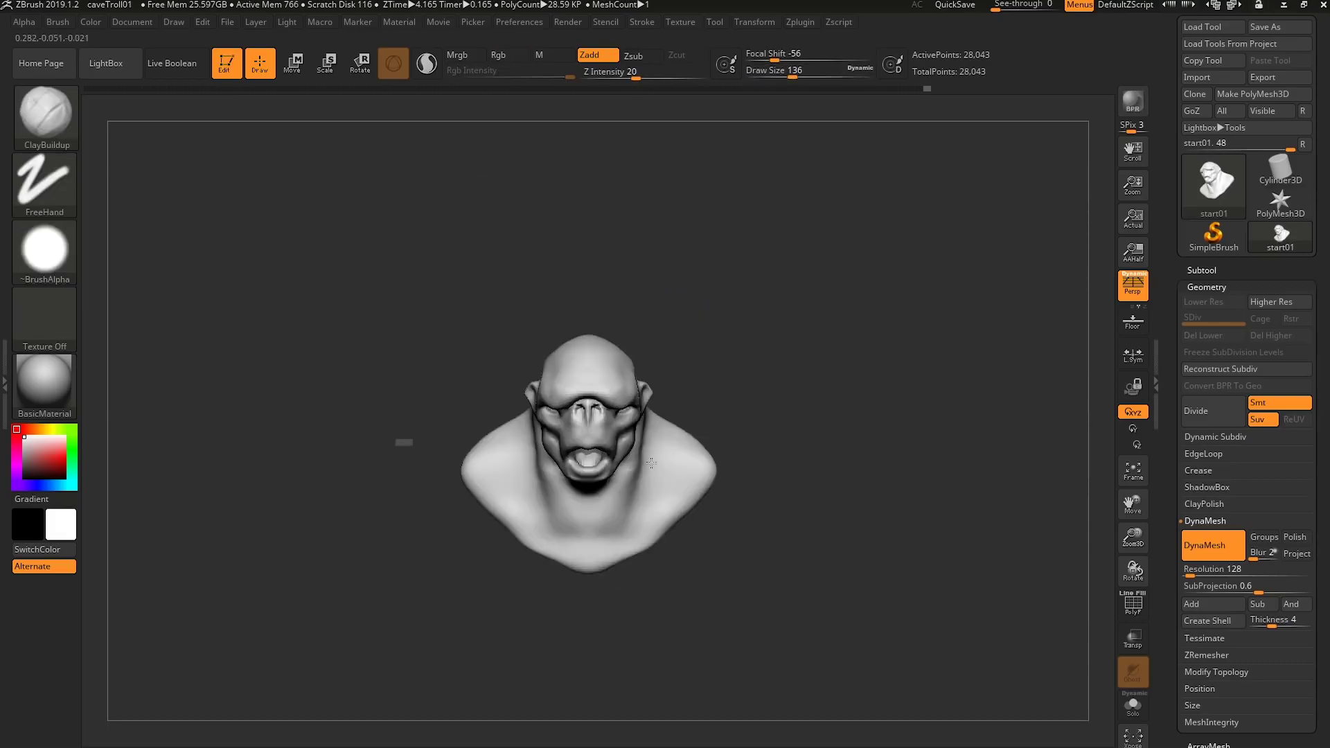
Sculpt the curved temple ridge between the brow and the ear with ClayBuildup at draw size 80.
mouse_move(705, 449)
right_down()
mouse_move(762, 403)
mouse_move(759, 450)
mouse_move(743, 397)
right_up()
mouse_move(743, 397)
mouse_down()
mouse_move(723, 412)
mouse_move(722, 392)
mouse_up()
right_drag(721, 392, 730, 397)
drag(730, 396, 694, 419)
mouse_move(687, 402)
ctrl+right_down()
mouse_move(693, 443)
mouse_move(712, 403)
ctrl+right_up()
mouse_move(713, 402)
mouse_down()
mouse_move(664, 427)
mouse_move(675, 405)
mouse_up()
key(bracketleft)
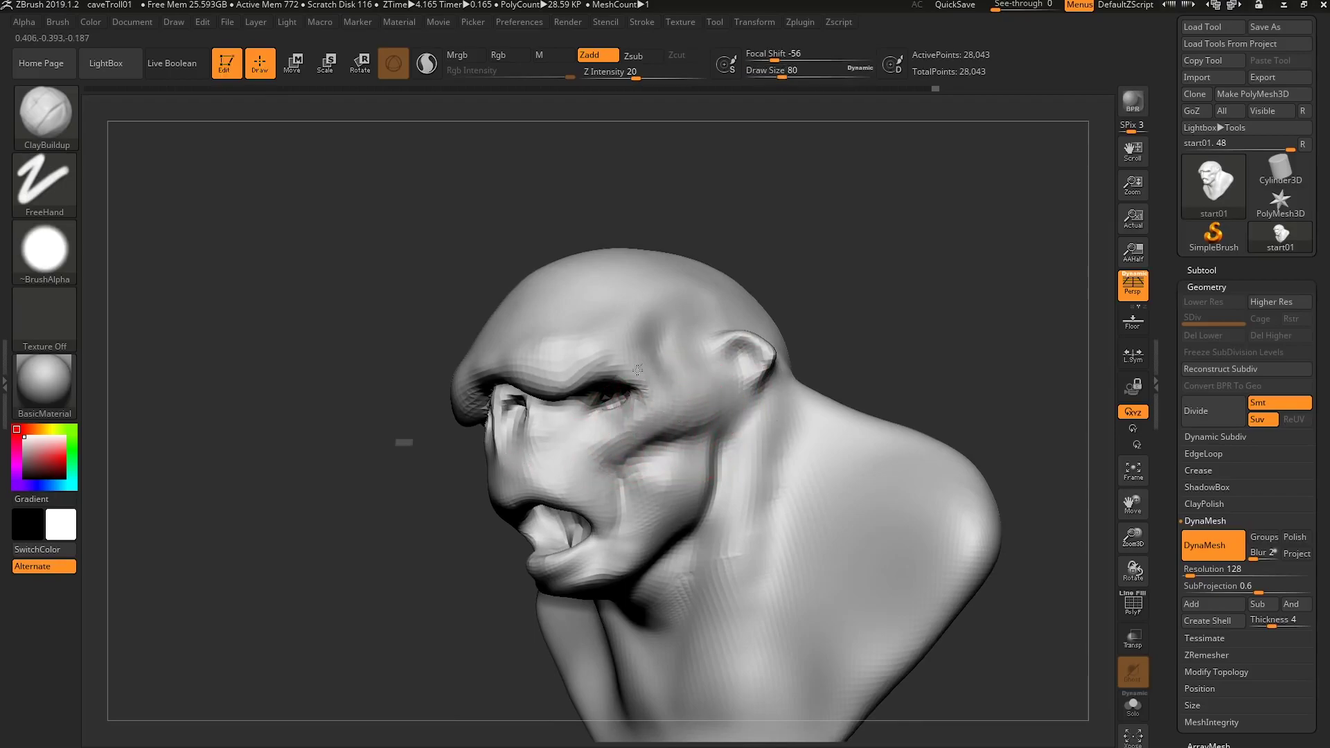
drag(626, 348, 639, 339)
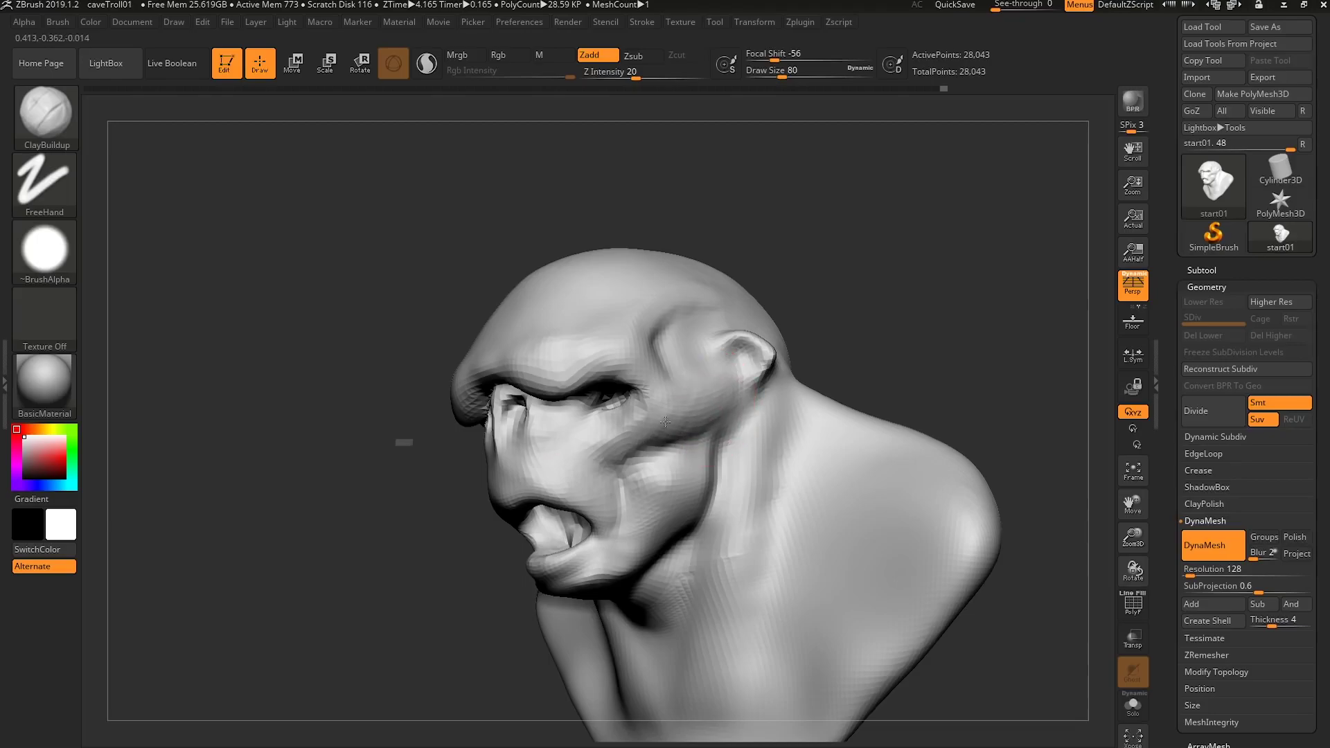
Refine the cheek beside the muzzle and below the eye with ClayBuildup at draw sizes 71 and 51.
drag(596, 437, 594, 453)
right_drag(633, 453, 642, 445)
mouse_move(642, 445)
mouse_down()
mouse_move(616, 441)
mouse_move(655, 454)
mouse_move(626, 436)
mouse_move(637, 436)
mouse_up()
right_drag(635, 435, 644, 439)
key(s)
drag(644, 439, 596, 445)
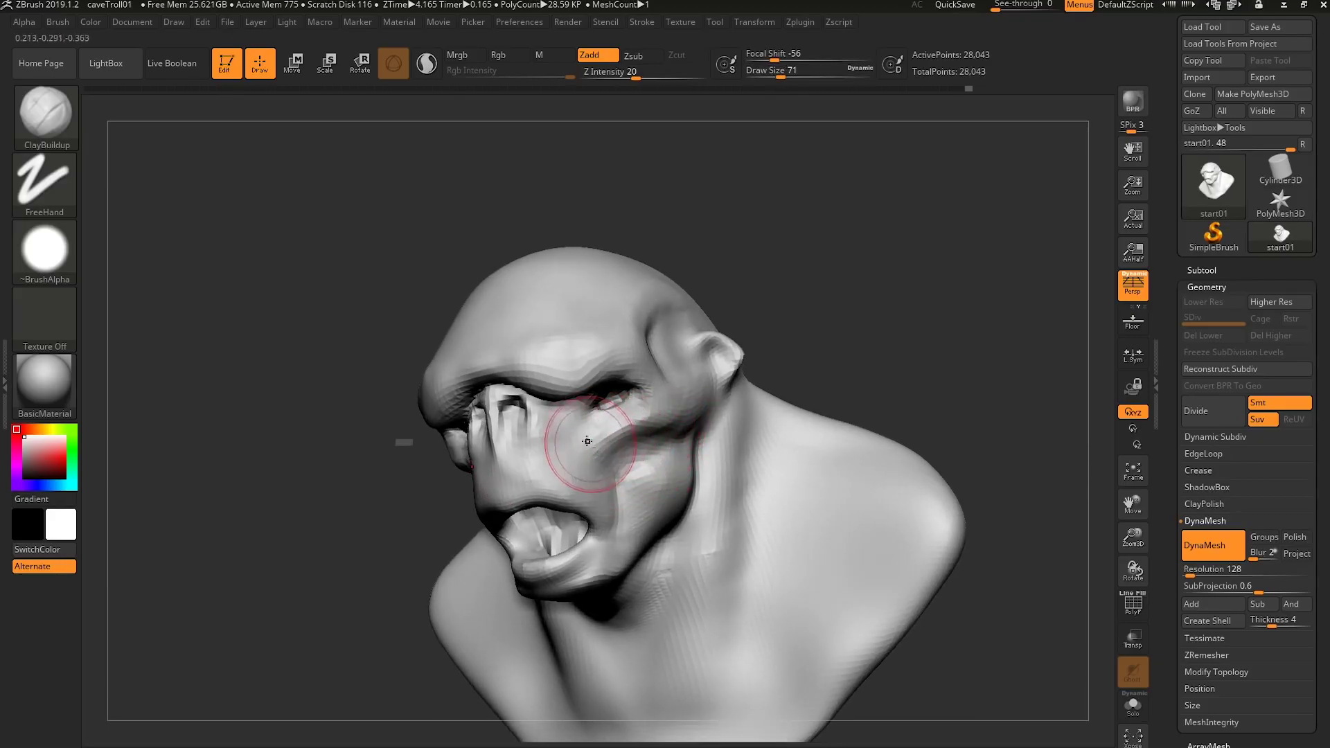
right_drag(600, 453, 616, 446)
key(s)
drag(600, 451, 592, 451)
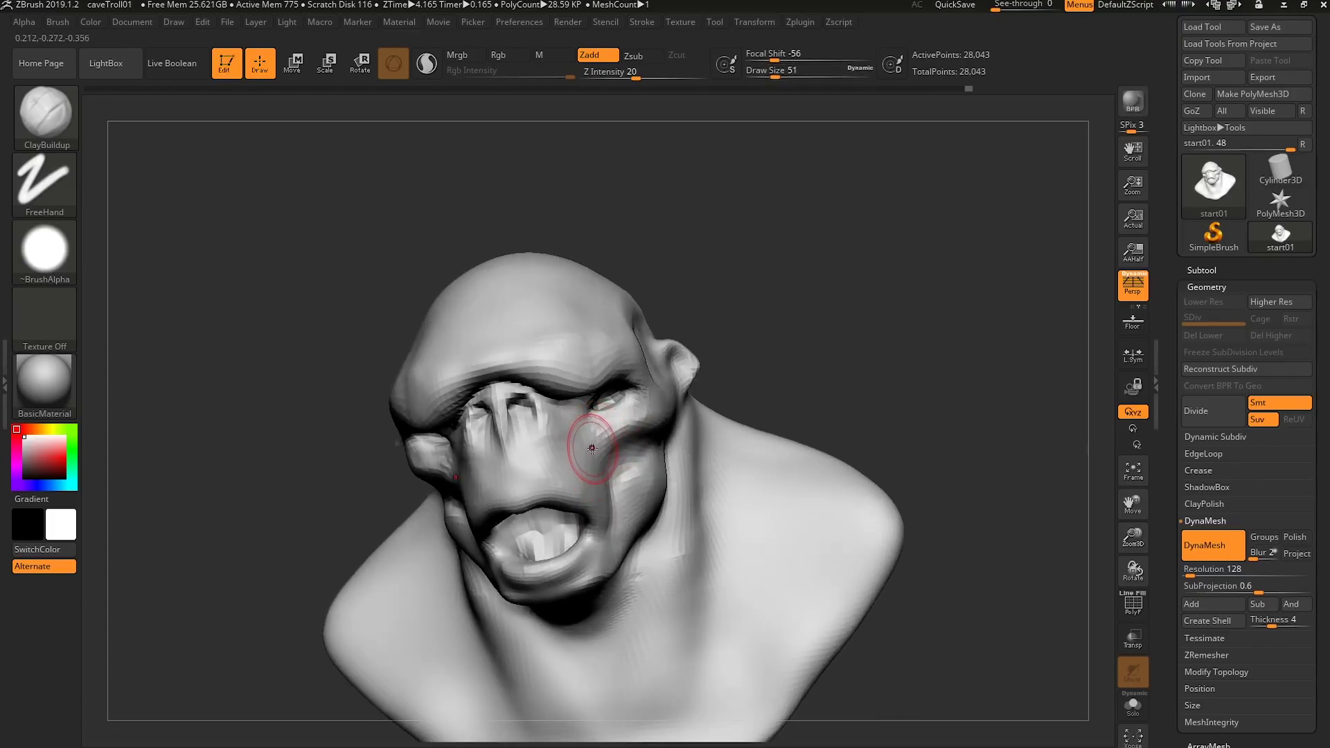
Carve the fold from beside the nose down around the mouth corner with the DamStandard brush at draw size 49.
key(b)
key(d)
key(s)
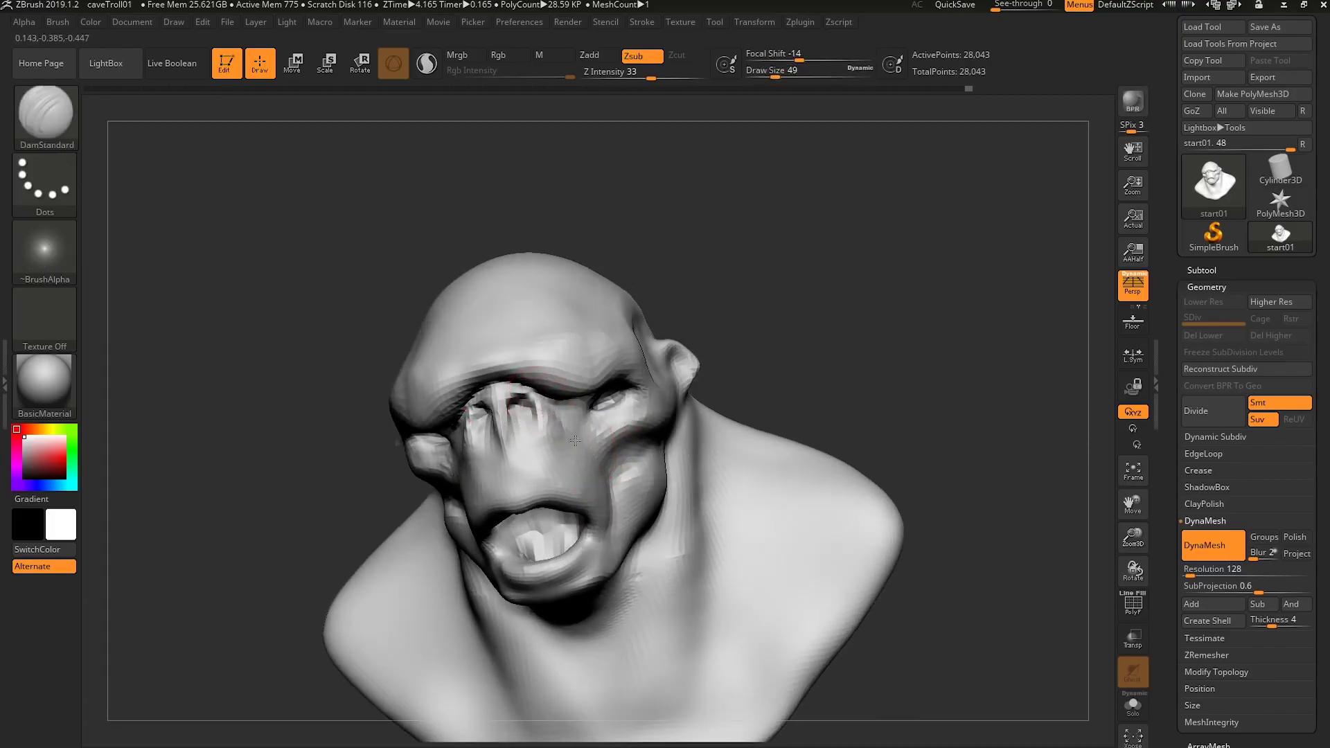
right_drag(613, 492, 598, 481)
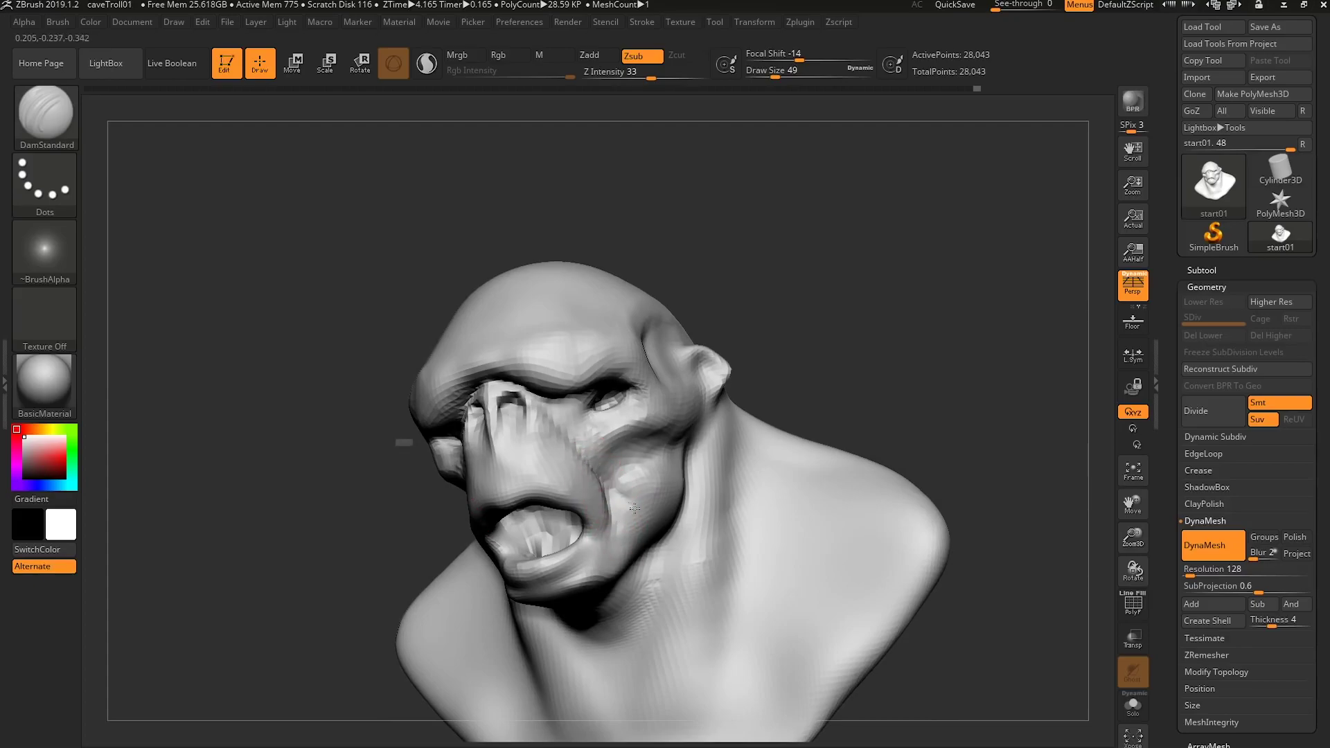
mouse_move(577, 572)
right_down()
mouse_move(571, 583)
mouse_move(597, 594)
mouse_move(658, 585)
mouse_move(688, 554)
right_up()
Build up the jawline and rear cheek with ClayBuildup at draw size 54, and smooth the side of the jaw.
key(b)
key(c)
key(b)
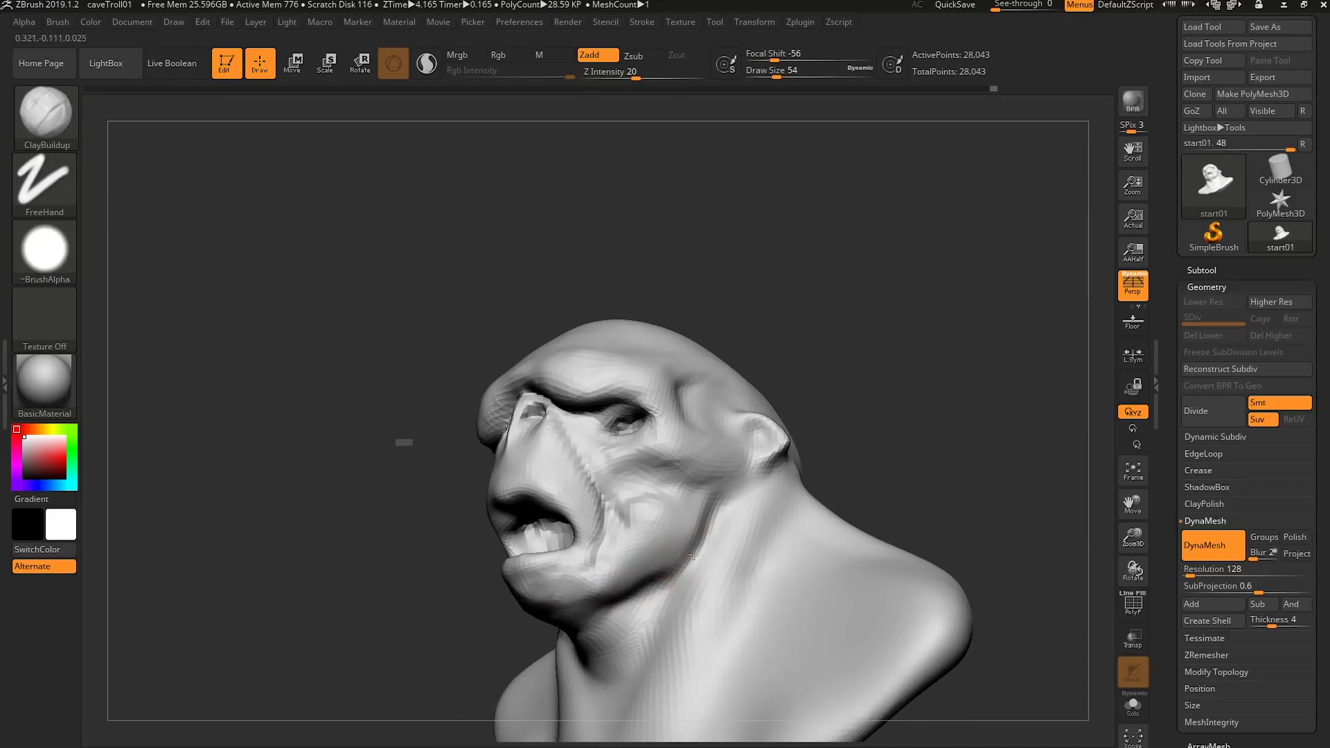
mouse_move(574, 613)
right_down()
mouse_move(651, 609)
mouse_move(673, 573)
right_up()
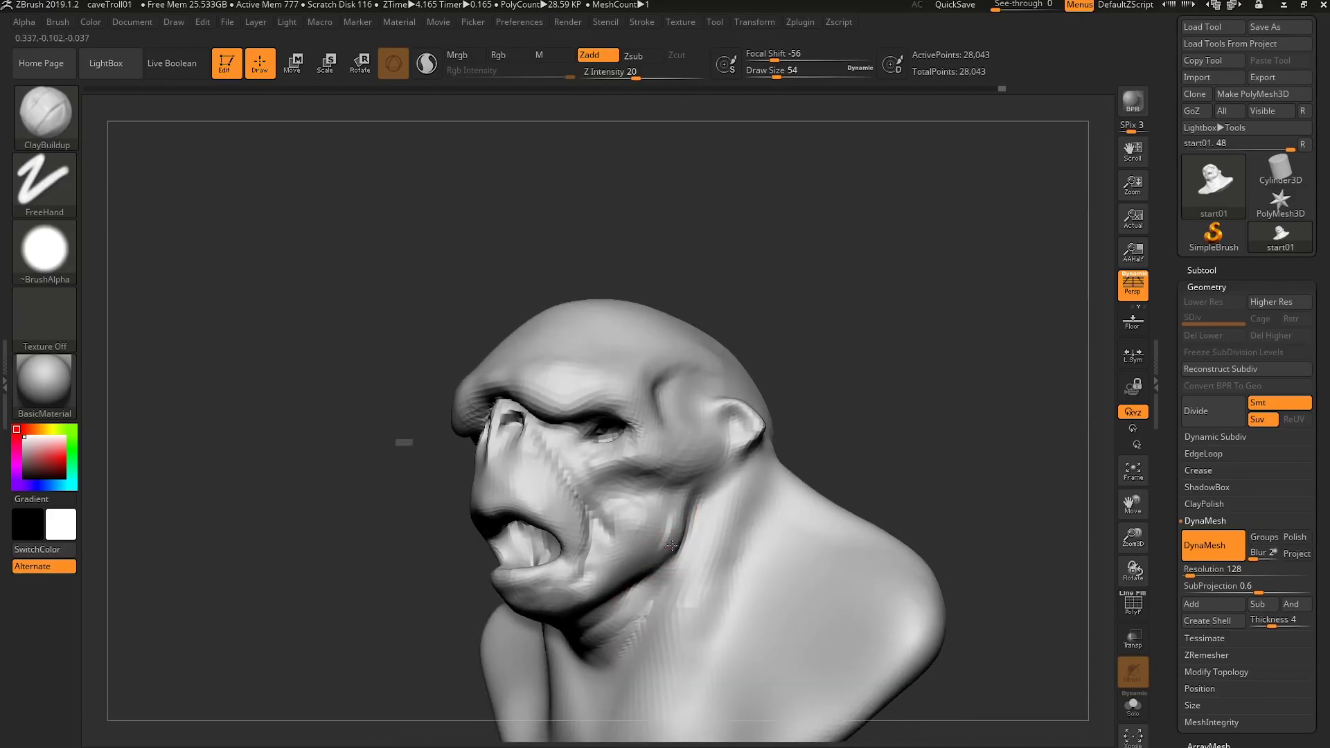
drag(642, 534, 624, 524)
mouse_move(623, 525)
right_down()
mouse_move(661, 547)
mouse_move(641, 513)
mouse_move(653, 513)
right_up()
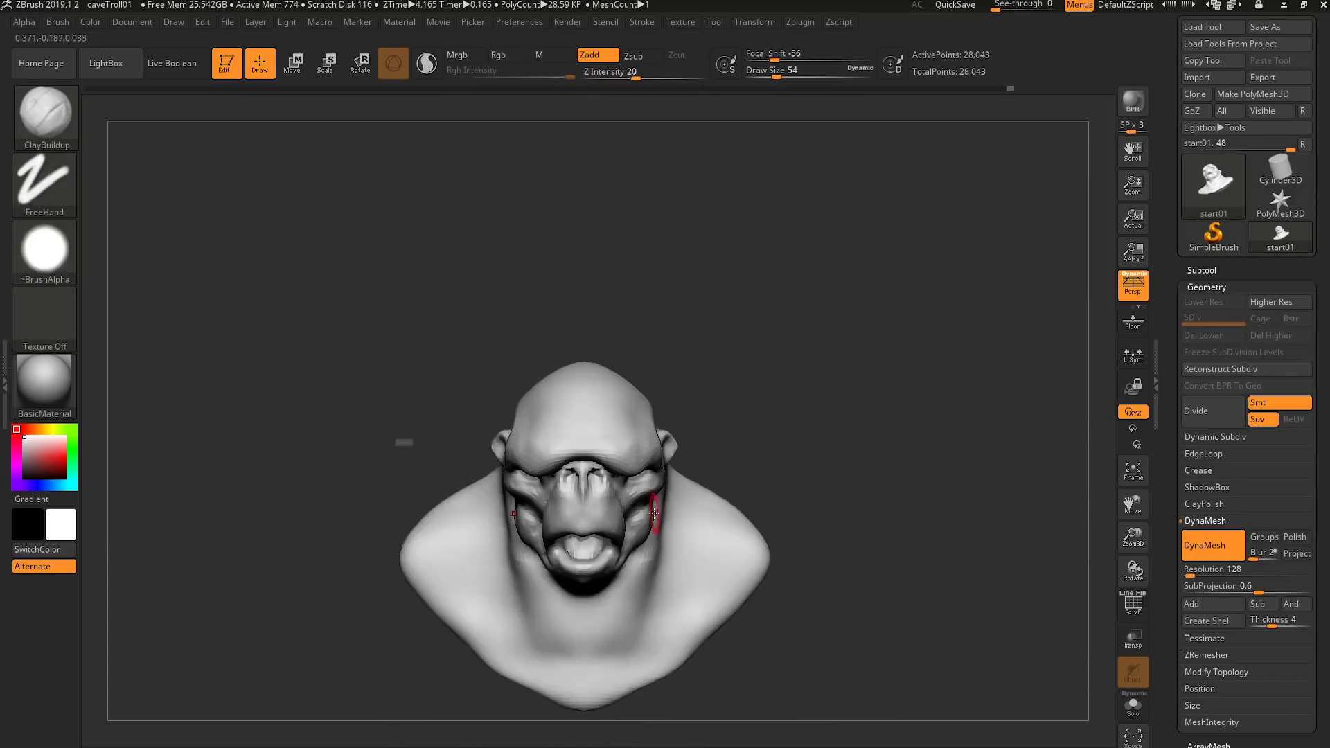
right_drag(713, 454, 603, 381)
mouse_move(684, 478)
right_down()
mouse_move(702, 507)
mouse_move(677, 478)
right_up()
shift+drag(678, 474, 671, 495)
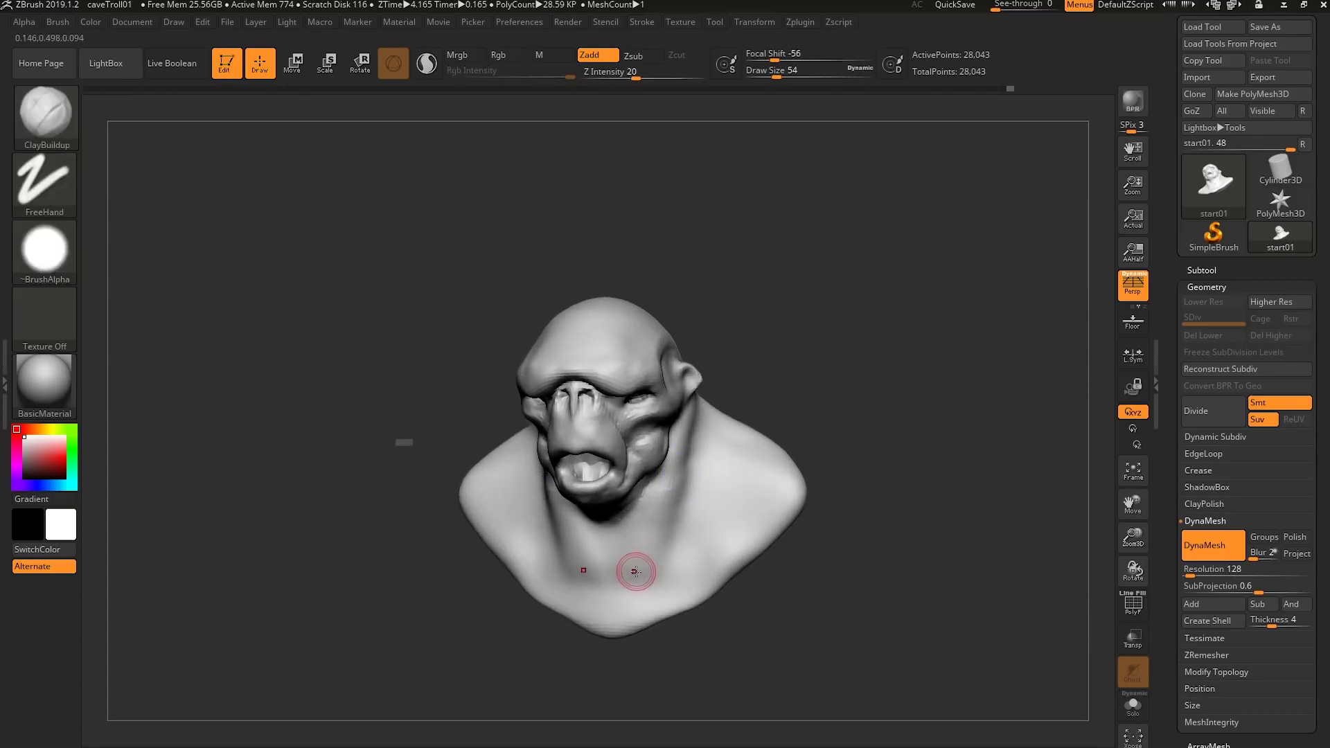
Block in the collarbones across the upper chest with ClayBuildup strokes, and smooth the area beside the jaw.
mouse_move(628, 581)
mouse_down()
mouse_move(626, 599)
mouse_move(706, 574)
mouse_up()
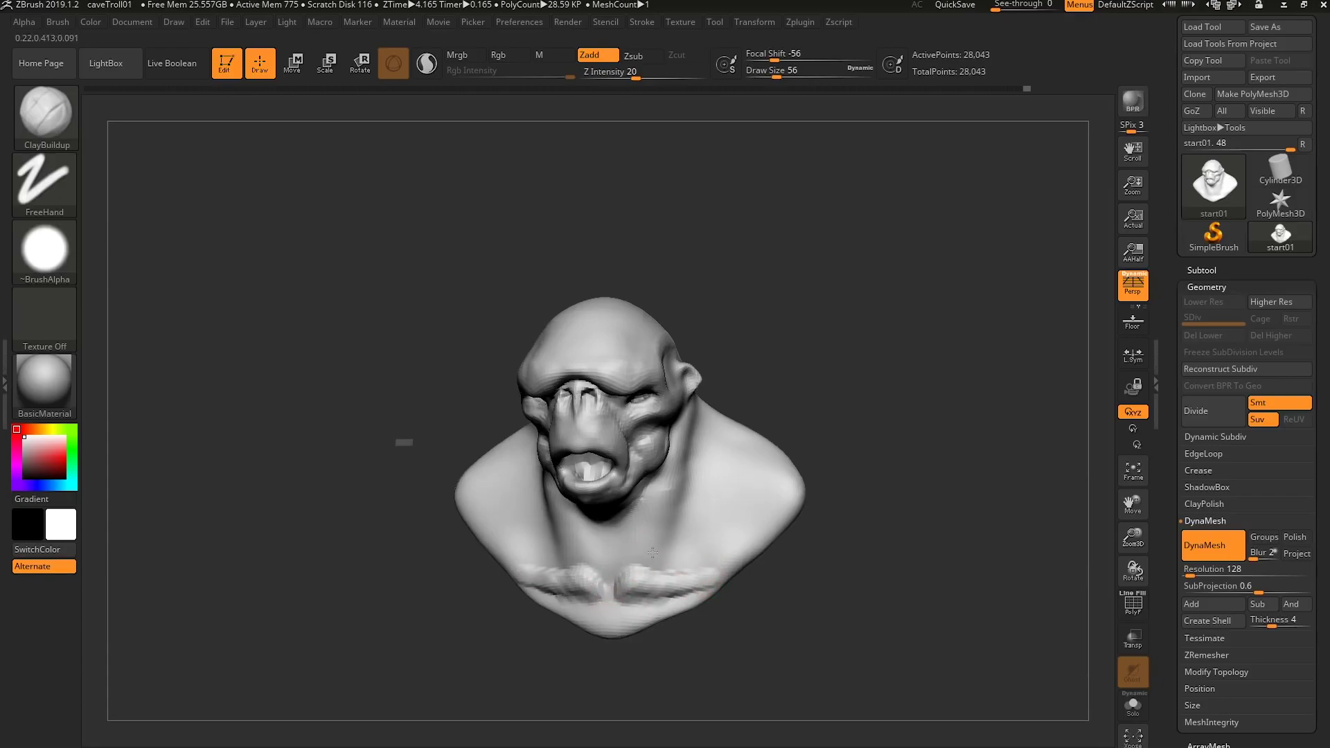
right_drag(648, 556, 616, 544)
shift+drag(671, 487, 664, 502)
Reshape the nape and the back of the head from the side with the Move brush at large draw sizes.
right_drag(665, 502, 787, 435)
key(s)
drag(787, 435, 808, 435)
mouse_move(826, 394)
mouse_down()
mouse_move(819, 365)
mouse_move(894, 357)
mouse_up()
right_drag(831, 433, 839, 407)
key(b)
key(m)
key(v)
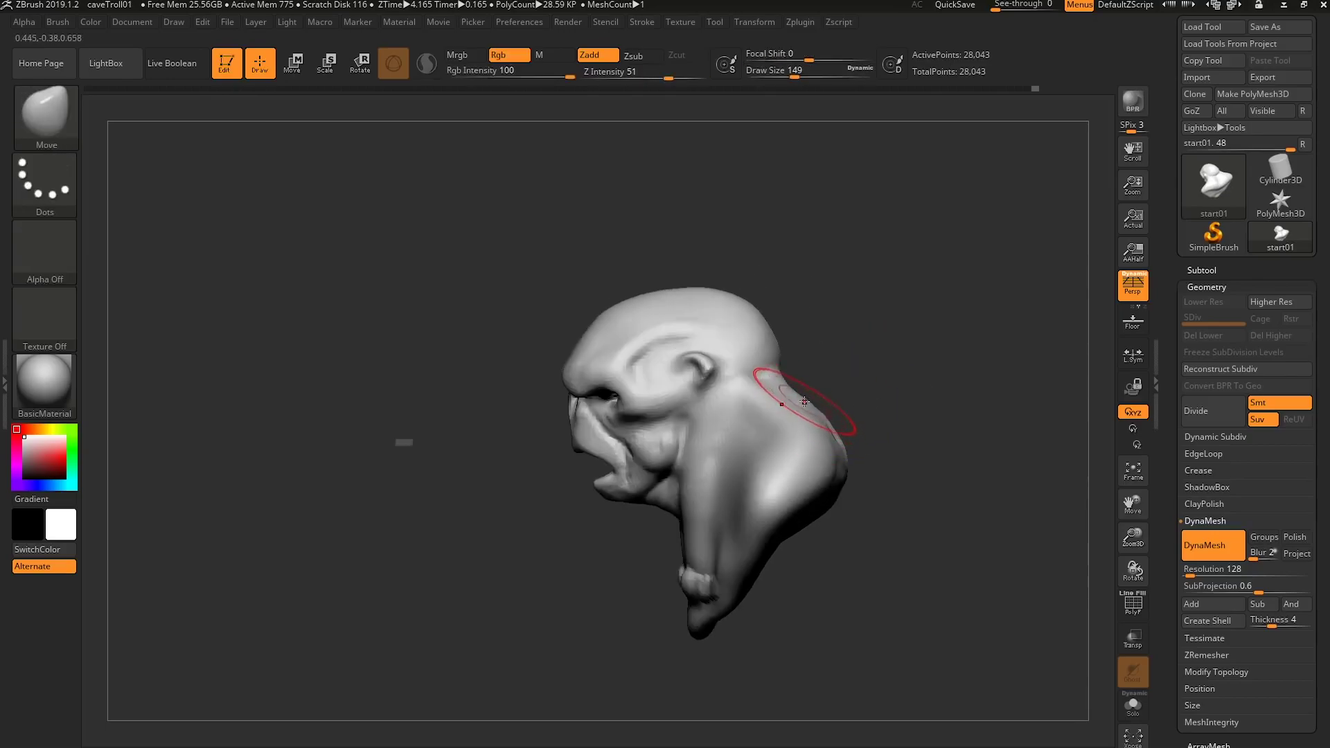
key(s)
drag(783, 394, 757, 345)
key(s)
drag(756, 336, 762, 336)
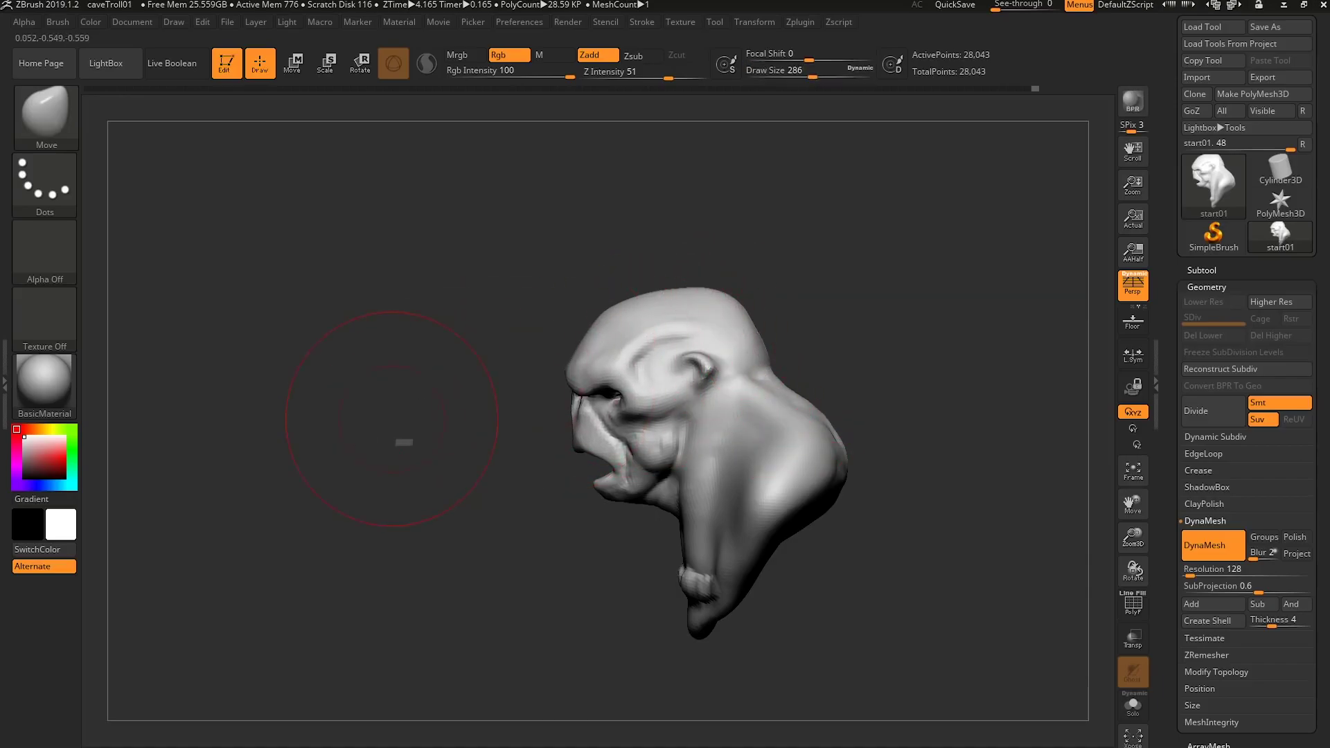
Adjust the overall shape of the head with the Move brush, reducing the draw size to 223 and smaller.
drag(391, 419, 588, 417)
mouse_move(629, 352)
right_down()
mouse_move(652, 364)
mouse_move(614, 332)
right_up()
key(s)
drag(607, 329, 599, 327)
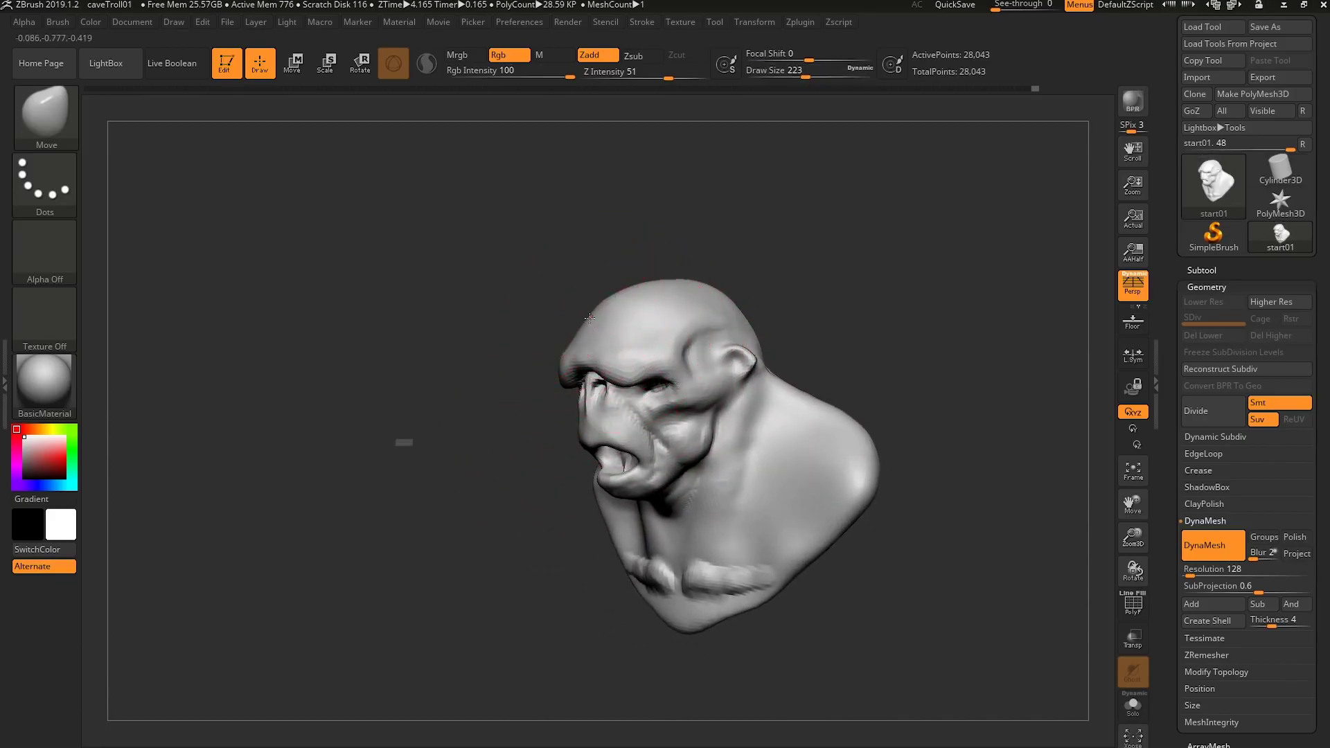
right_drag(592, 310, 569, 342)
key(s)
drag(569, 342, 553, 343)
Reshape the mouth and muzzle area with the Move brush at draw sizes 80 and 68.
mouse_move(552, 347)
right_down()
mouse_move(546, 362)
mouse_move(624, 374)
mouse_move(609, 452)
mouse_move(651, 447)
mouse_move(609, 451)
mouse_move(593, 477)
mouse_move(603, 449)
right_up()
key(s)
drag(603, 448, 594, 453)
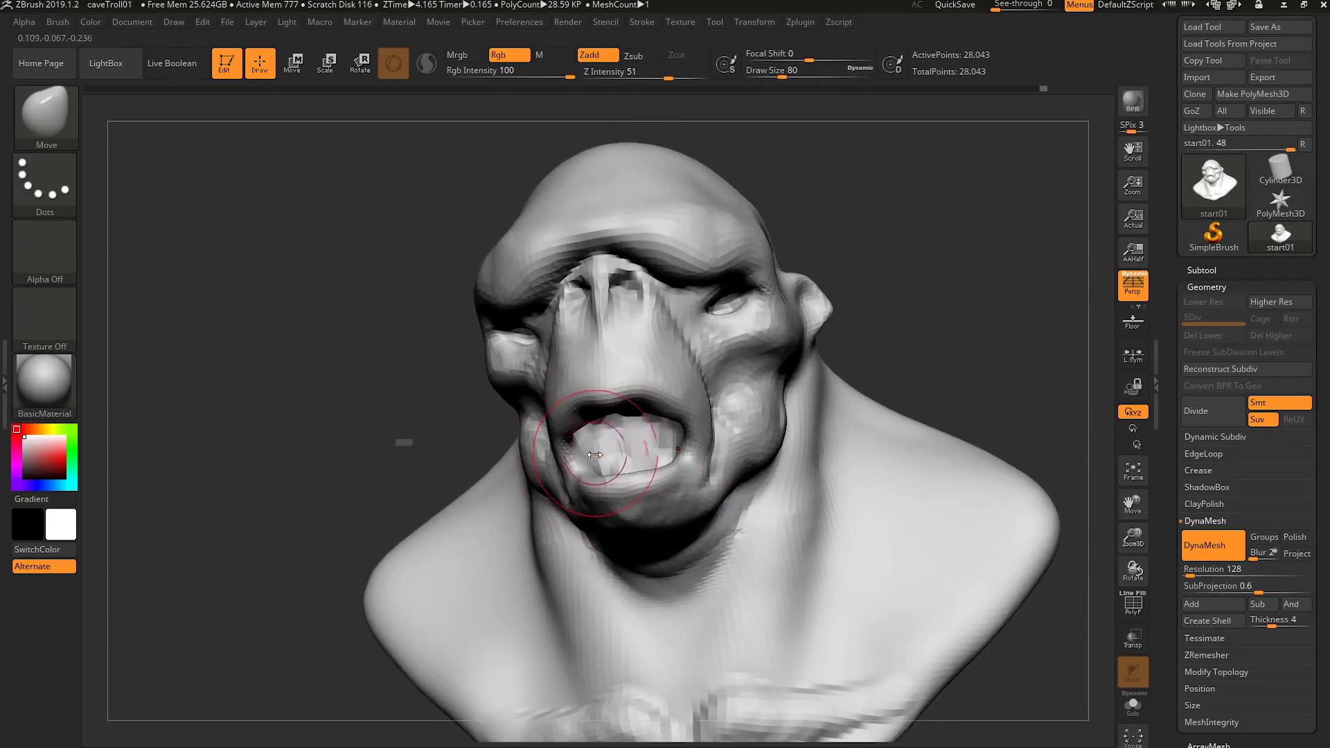
mouse_move(594, 453)
right_down()
mouse_move(575, 367)
mouse_move(606, 385)
right_up()
key(s)
drag(609, 385, 600, 385)
mouse_move(600, 384)
right_down()
mouse_move(582, 388)
mouse_move(613, 382)
mouse_move(582, 402)
mouse_move(589, 371)
mouse_move(624, 382)
mouse_move(597, 400)
mouse_move(656, 357)
mouse_move(653, 389)
mouse_move(616, 381)
mouse_move(619, 393)
right_up()
ctrl+drag(485, 327, 522, 368)
right_drag(758, 450, 803, 476)
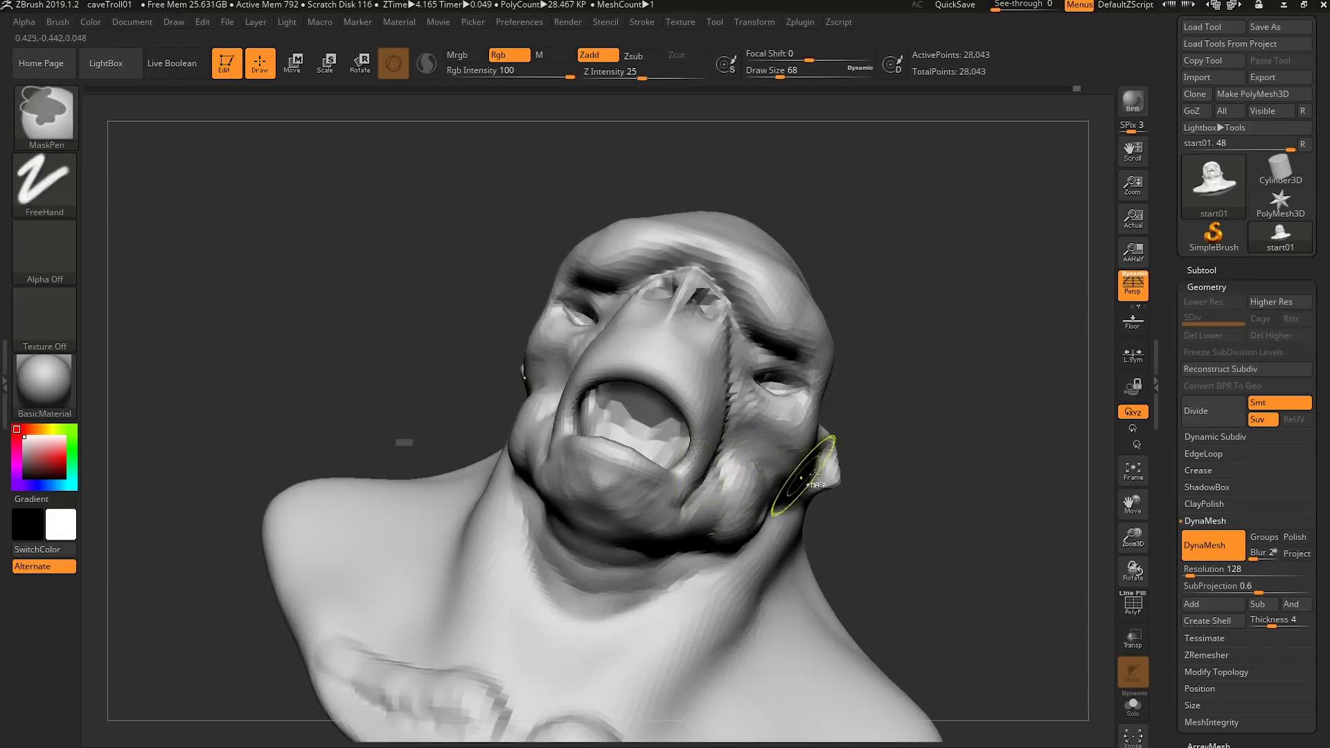
Raise the DynaMesh resolution to 288 and remesh the bust.
click(1191, 570)
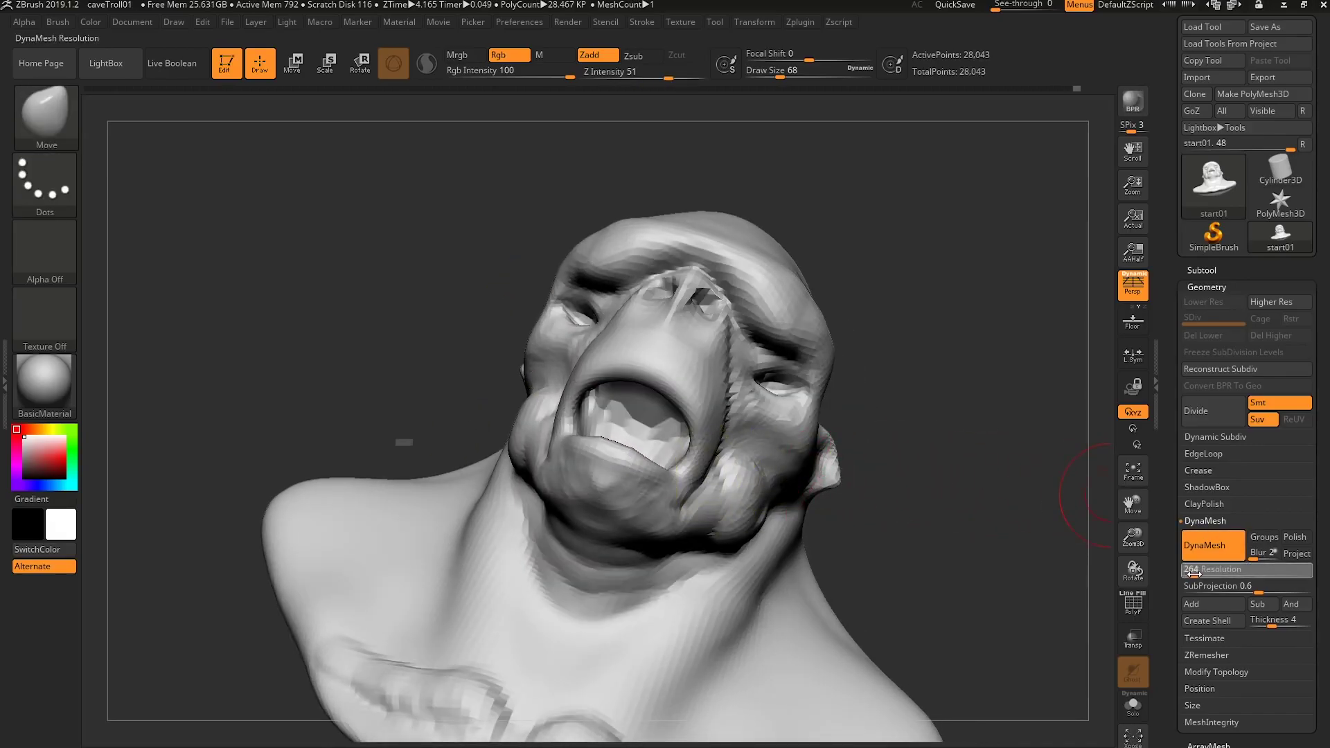
drag(1194, 574, 1195, 574)
ctrl+drag(958, 383, 907, 436)
Build up the rims around the nostrils with the ClayBuildup brush, starting at draw size 17.
mouse_move(647, 422)
right_down()
mouse_move(648, 392)
mouse_move(627, 402)
mouse_move(634, 427)
mouse_move(663, 425)
mouse_move(670, 494)
mouse_move(628, 473)
mouse_move(623, 429)
mouse_move(593, 439)
mouse_move(601, 457)
mouse_move(577, 461)
mouse_move(579, 524)
mouse_move(602, 484)
mouse_move(635, 469)
mouse_move(632, 435)
mouse_move(615, 437)
mouse_move(677, 371)
mouse_move(677, 318)
right_up()
key(b)
key(c)
key(b)
key(s)
drag(676, 318, 670, 324)
key(s)
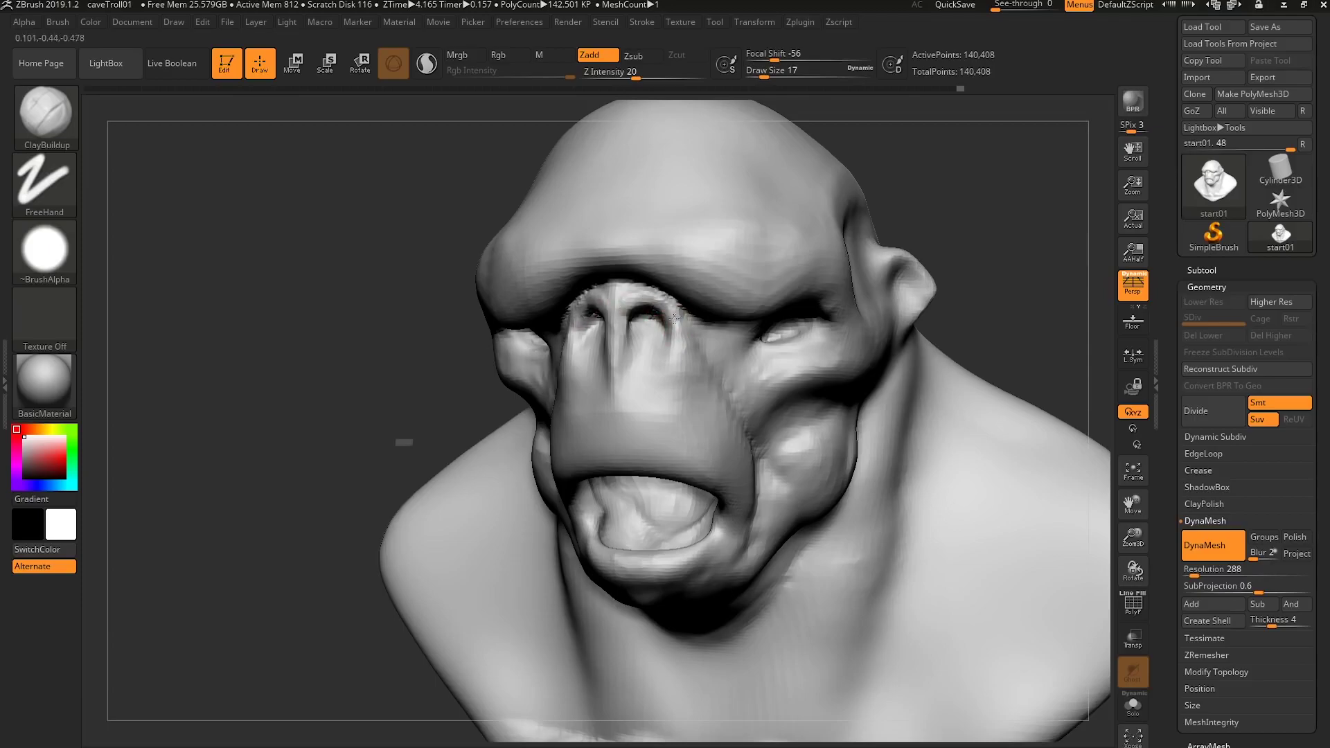
key(s)
drag(671, 342, 649, 354)
Add wrinkles to the muzzle above the upper lip with ClayBuildup at draw size 22.
right_drag(651, 394, 680, 441)
key(s)
mouse_move(678, 461)
mouse_down()
mouse_move(667, 473)
mouse_move(683, 451)
mouse_up()
mouse_move(695, 454)
mouse_down()
mouse_move(679, 474)
mouse_move(648, 466)
mouse_up()
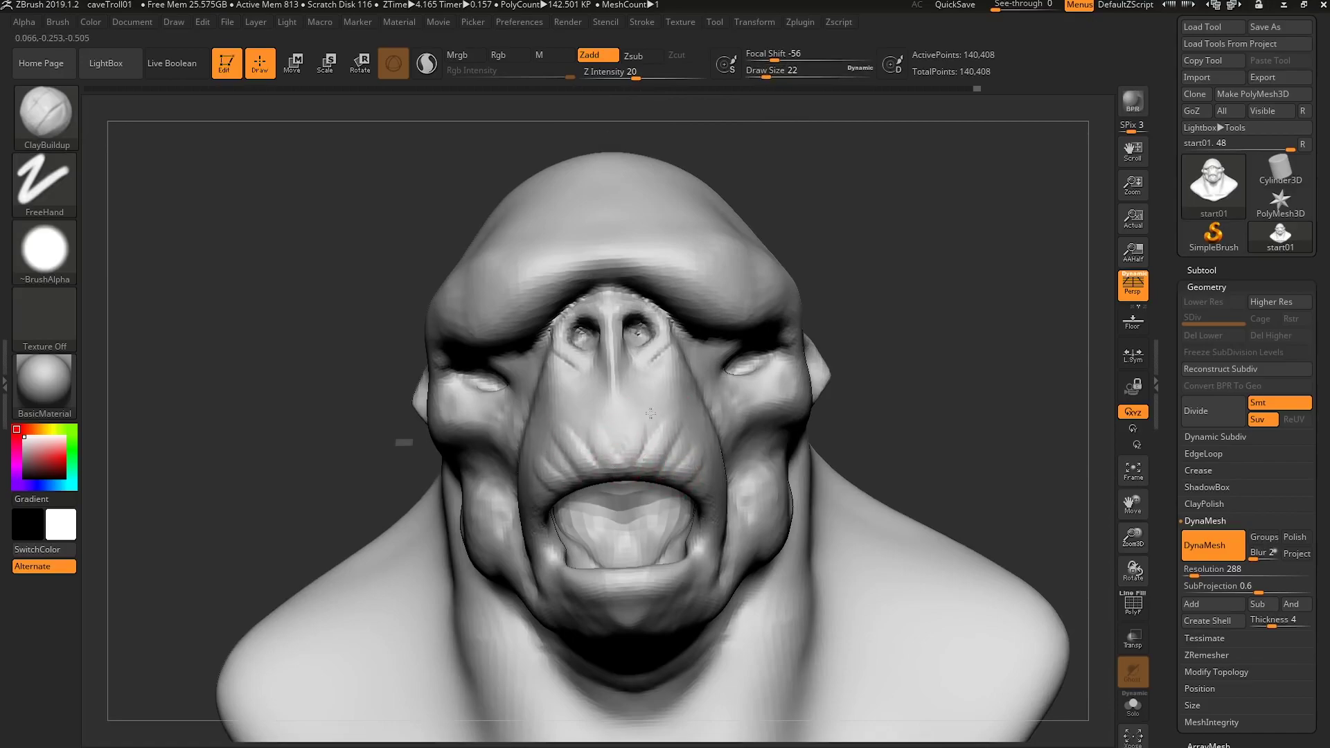
Build up the mouth corners, lower lip and chin with ClayBuildup at draw sizes 22 and 29.
right_drag(709, 420, 707, 539)
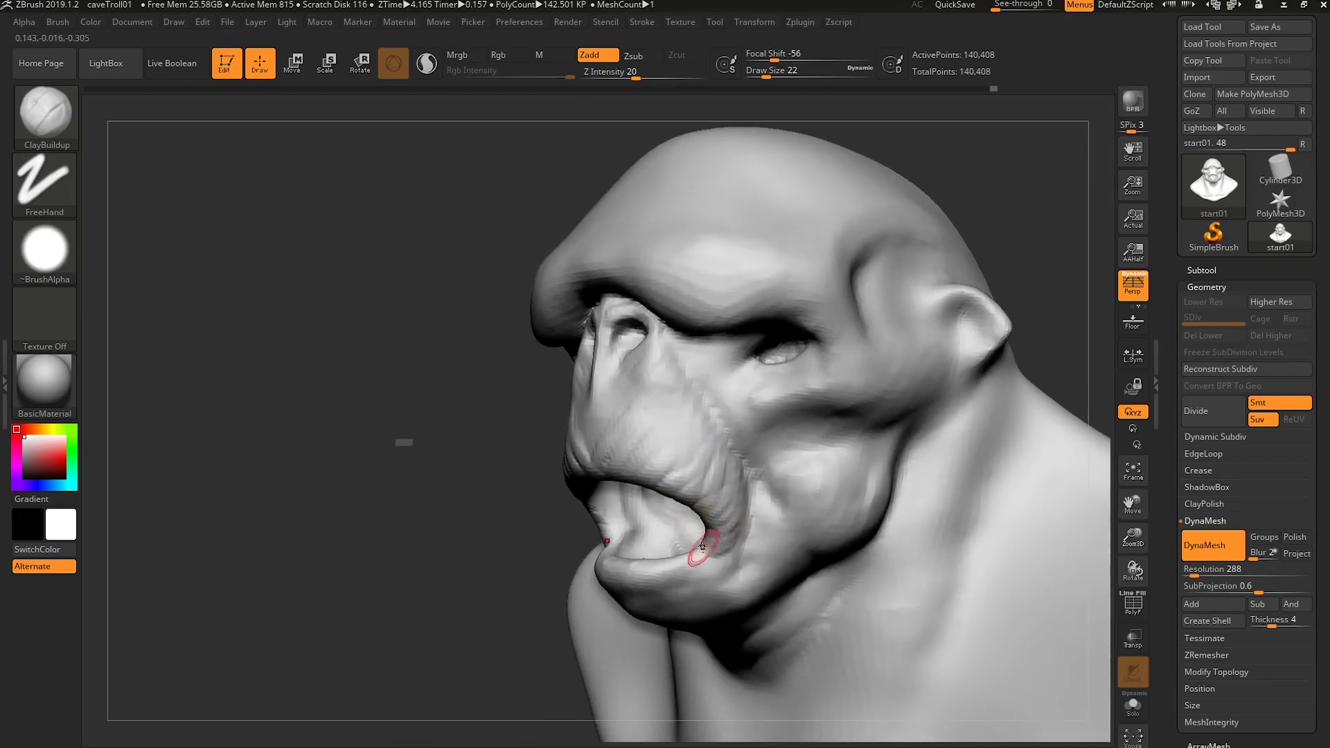
mouse_move(636, 577)
right_down()
mouse_move(688, 602)
mouse_move(637, 596)
right_up()
key(bracketright)
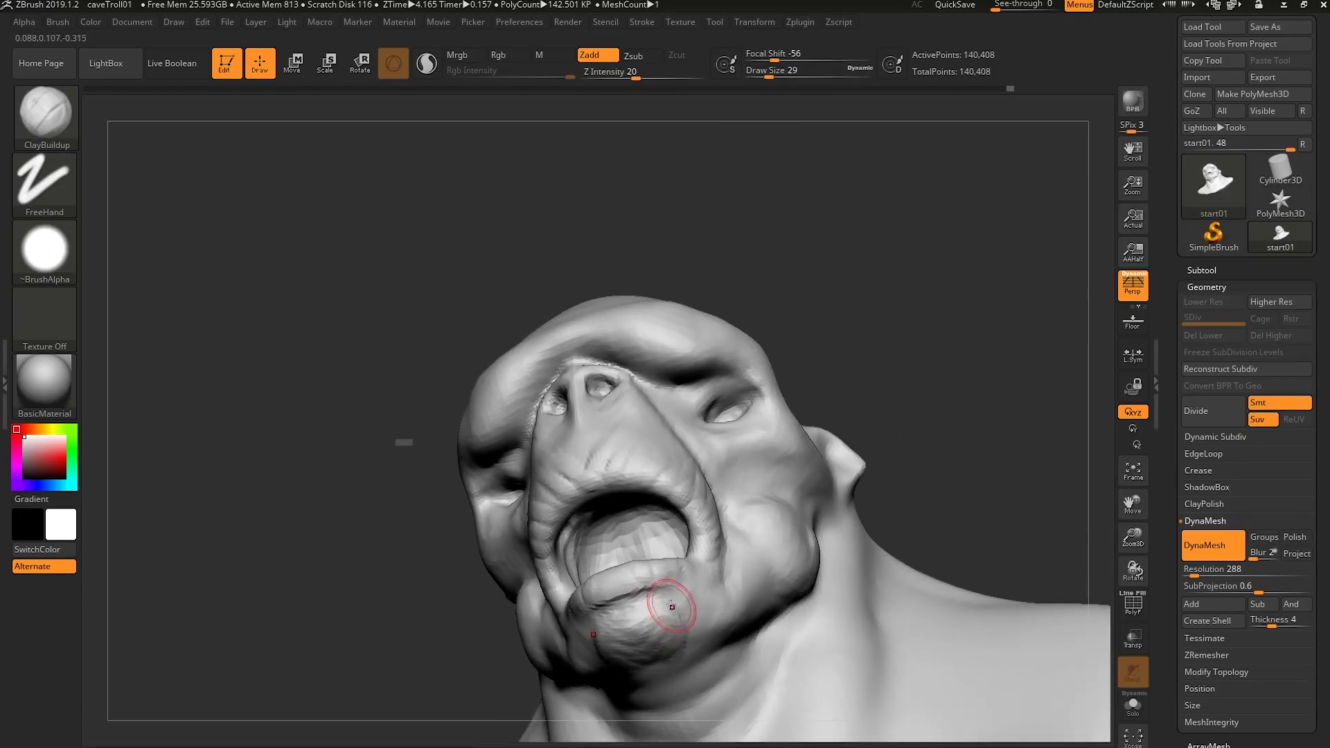
right_drag(693, 604, 703, 616)
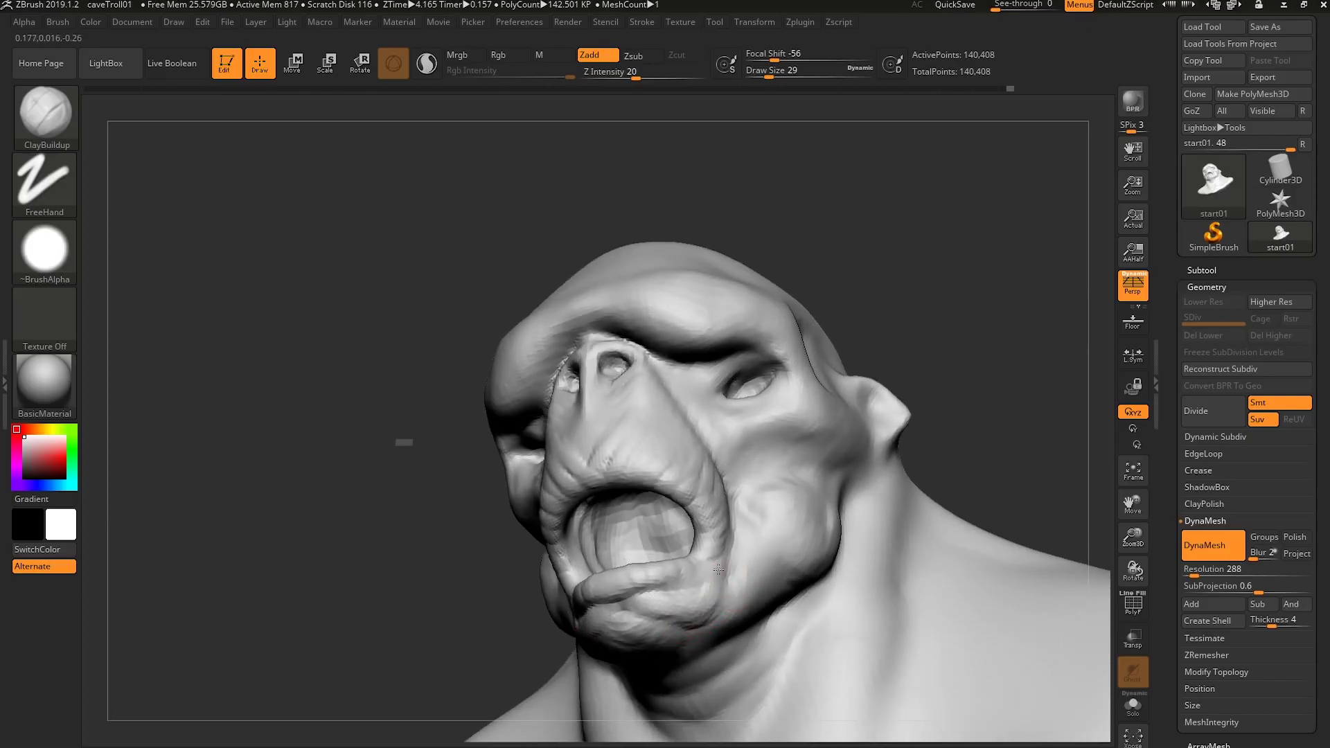
mouse_move(712, 564)
right_down()
mouse_move(738, 468)
mouse_move(731, 483)
right_up()
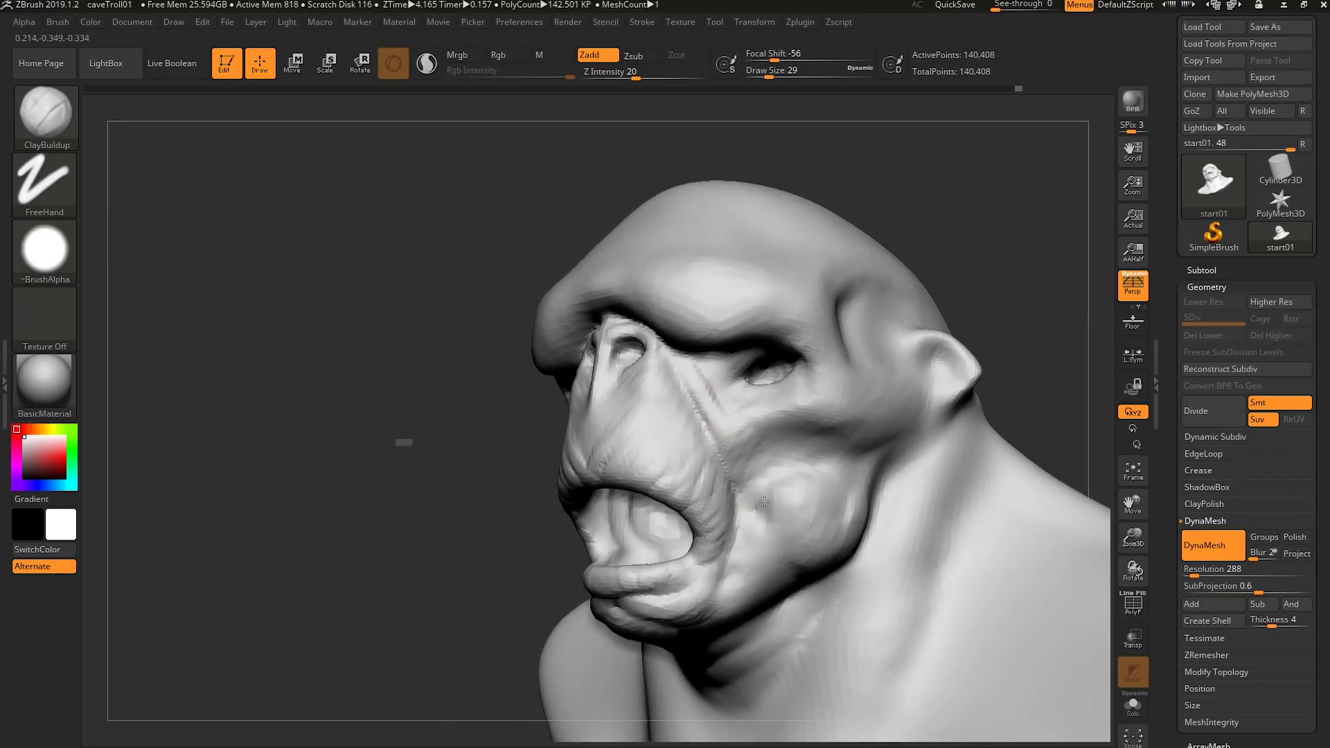
Add folds to the cheek beside the mouth corner with ClayBuildup at draw sizes 35 and 39.
key(s)
drag(759, 511, 746, 548)
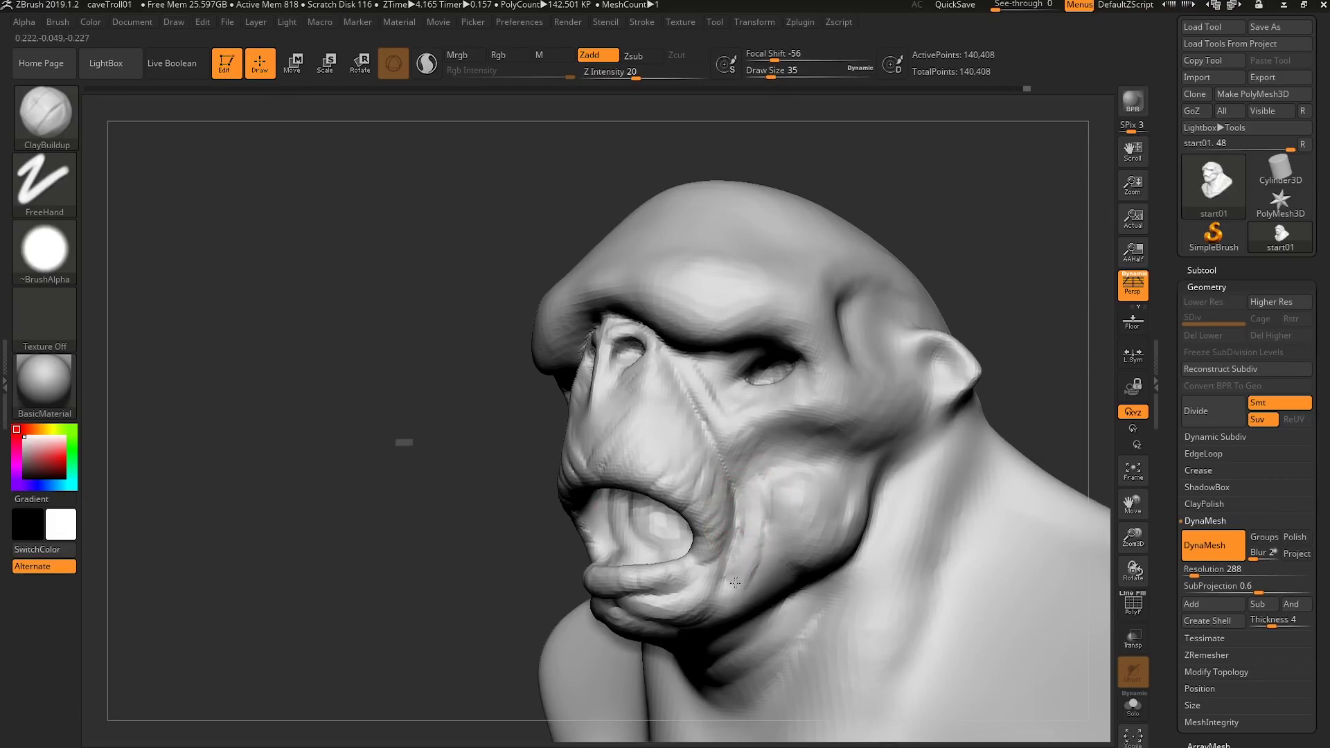
mouse_move(767, 485)
right_down()
mouse_move(751, 469)
mouse_move(770, 470)
right_up()
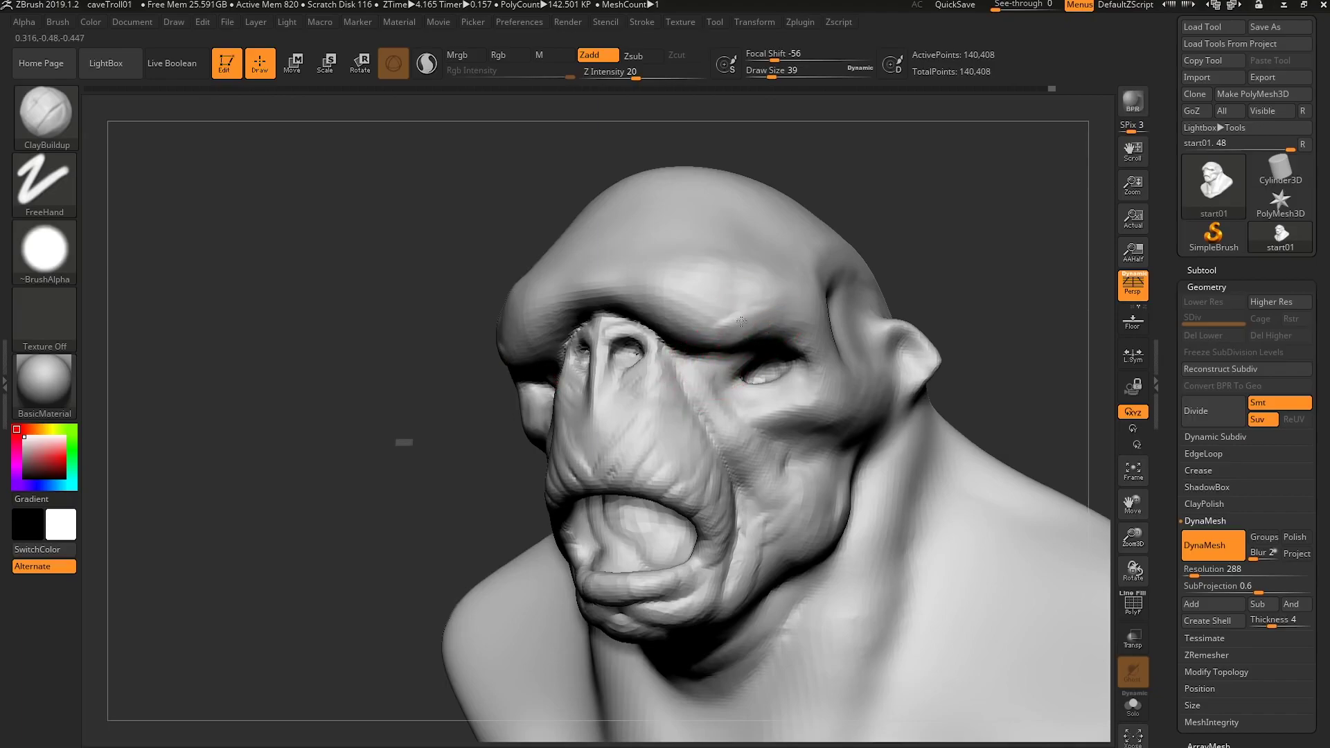
Build up the brow ridge above the eyes and nose with ClayBuildup, reducing the draw size to 25.
right_drag(783, 288, 747, 374)
right_drag(748, 374, 845, 378)
right_drag(610, 398, 608, 396)
key([)
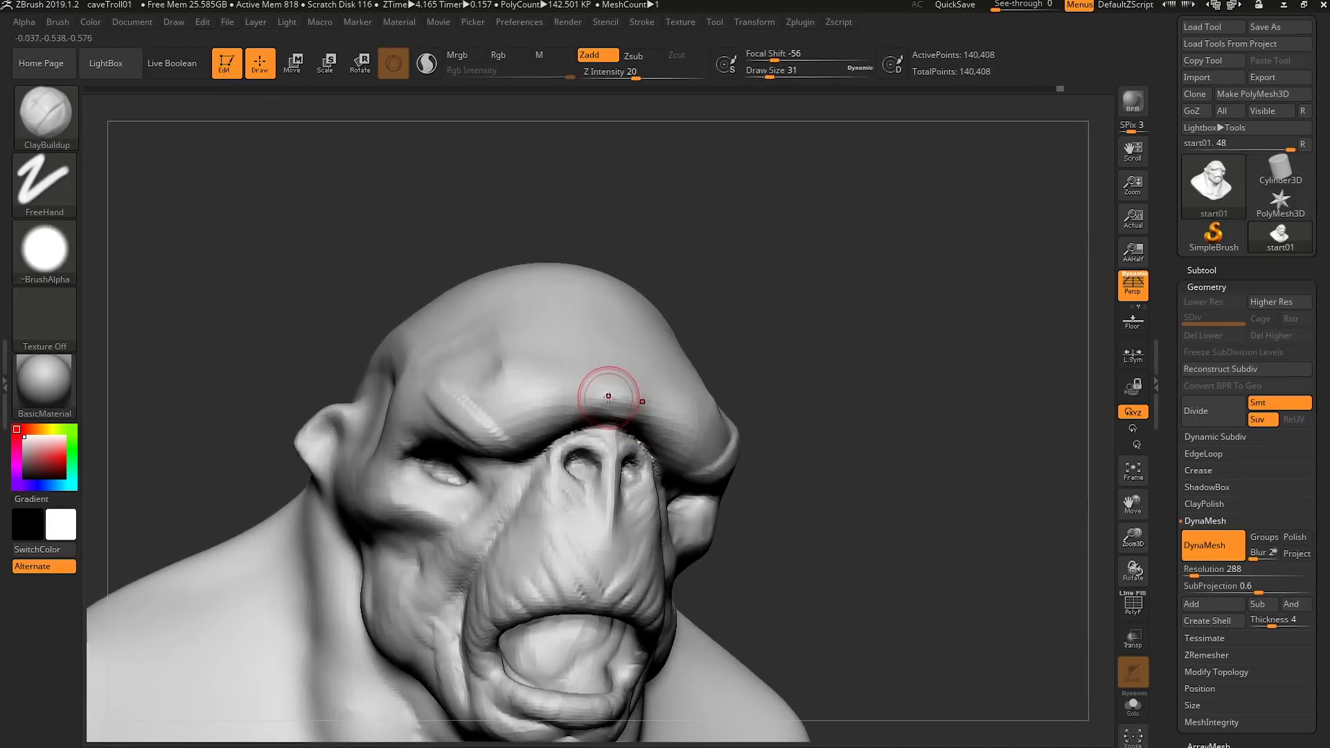
key([)
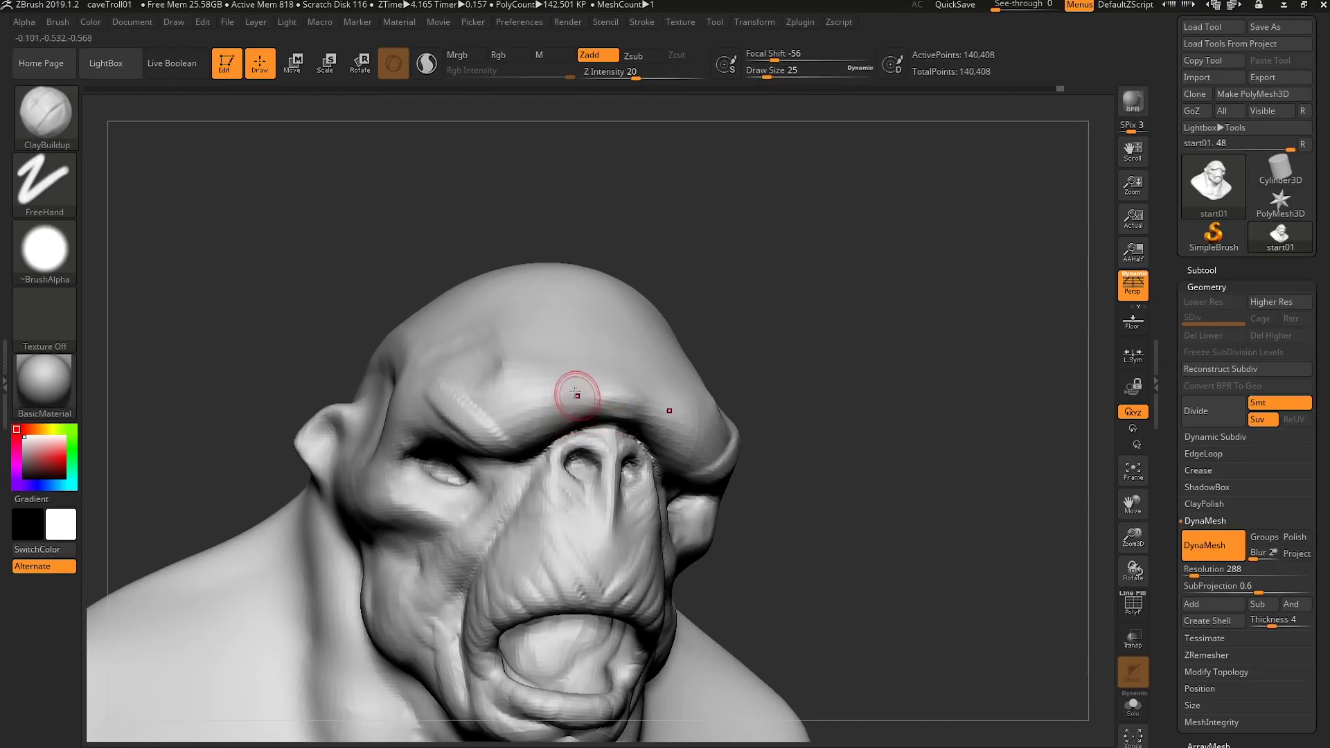
mouse_move(579, 380)
mouse_down()
mouse_move(607, 391)
mouse_move(574, 409)
mouse_move(586, 369)
mouse_up()
Build a ridge up the middle of the forehead with ClayBuildup at draw sizes 31 and 39, and blend it.
key(])
right_drag(594, 360, 640, 384)
drag(618, 378, 602, 248)
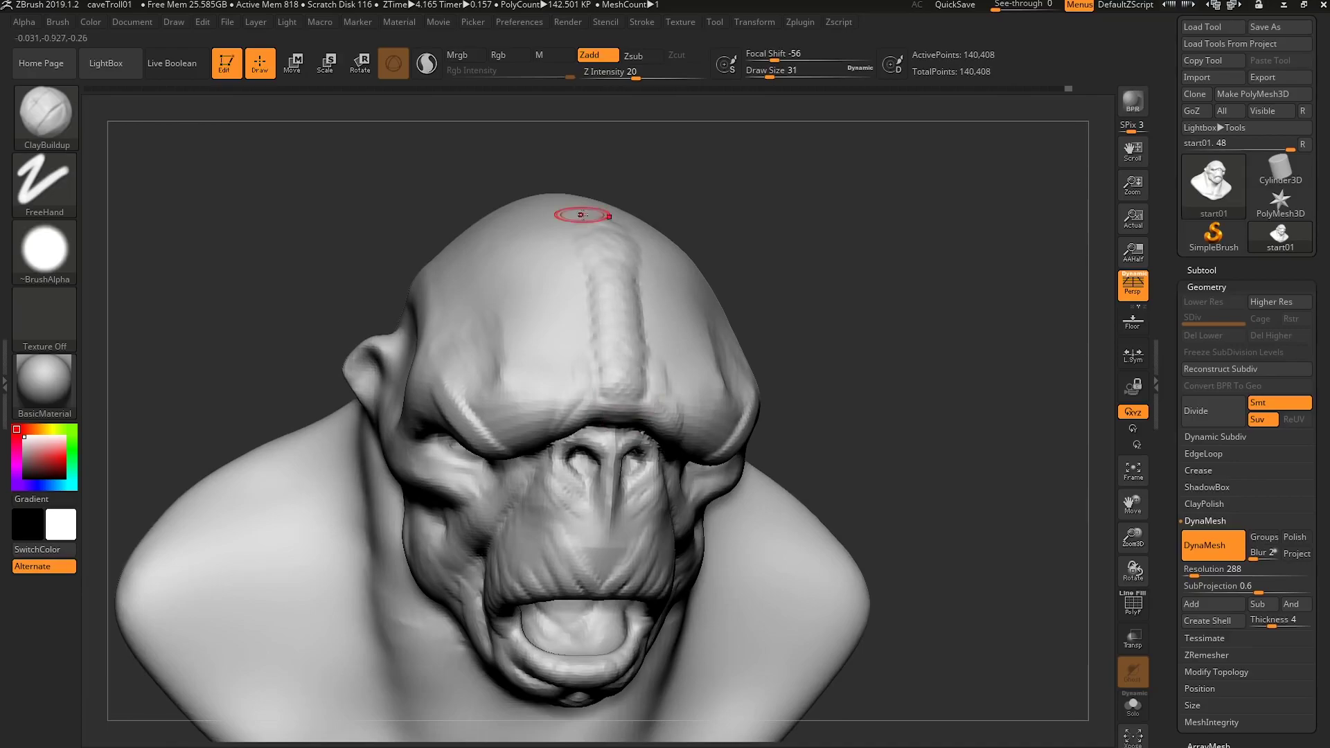
right_drag(582, 215, 638, 308)
key(])
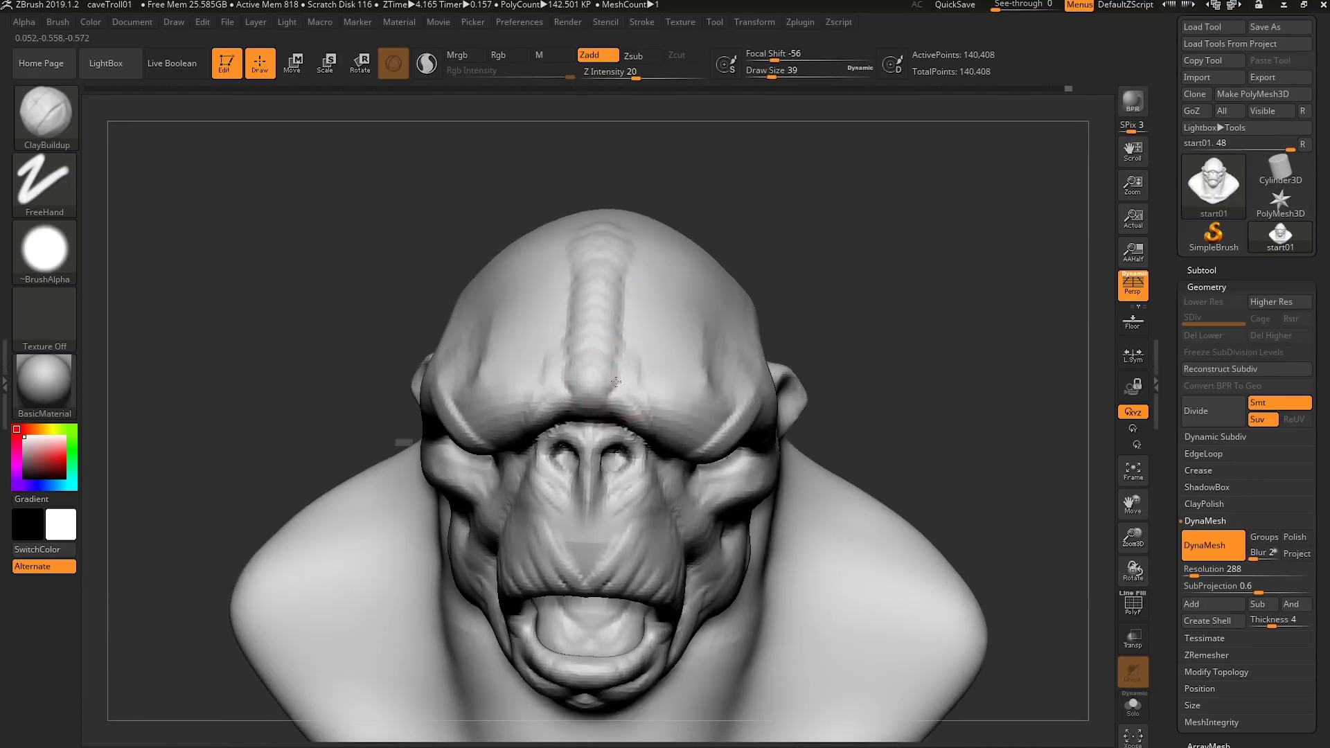
drag(614, 347, 613, 264)
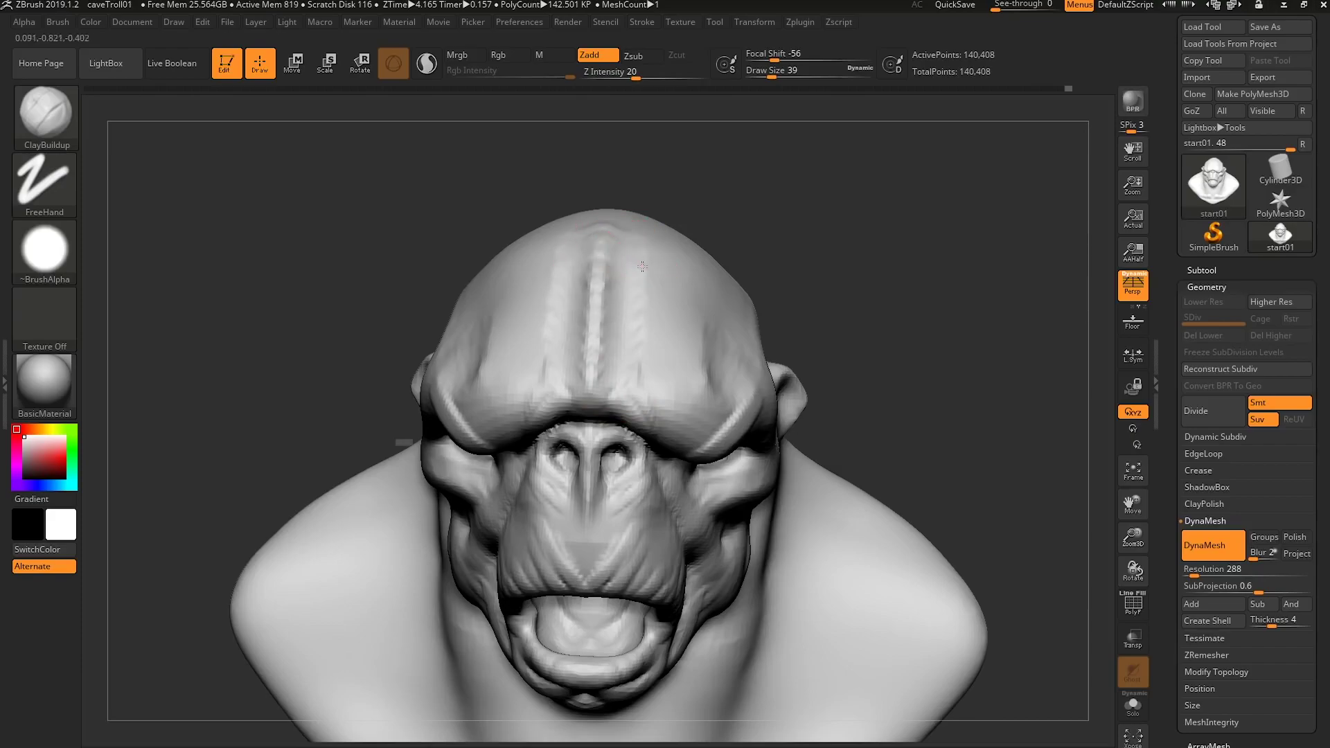
right_drag(642, 266, 615, 261)
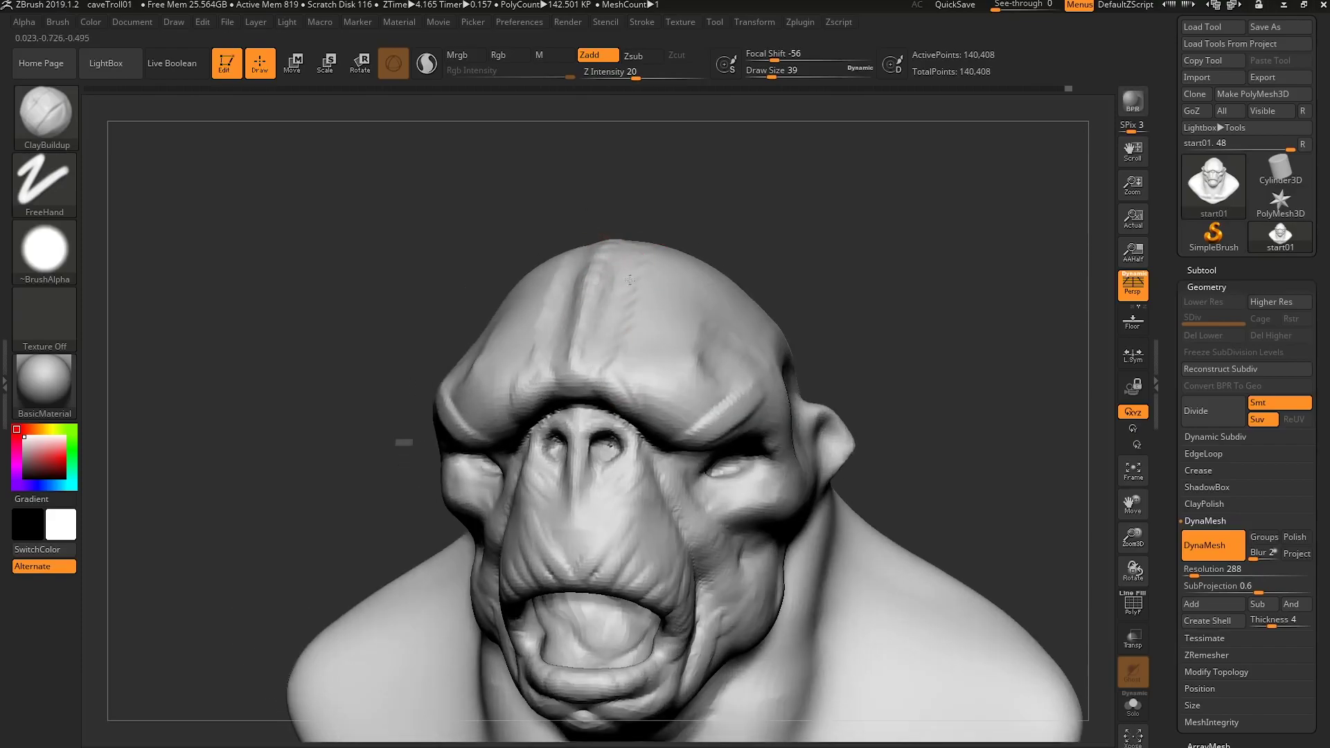
Fill out both sides of the forehead and skull beside the central ridge with ClayBuildup at draw size 59 and larger.
right_drag(645, 365, 623, 350)
key(])
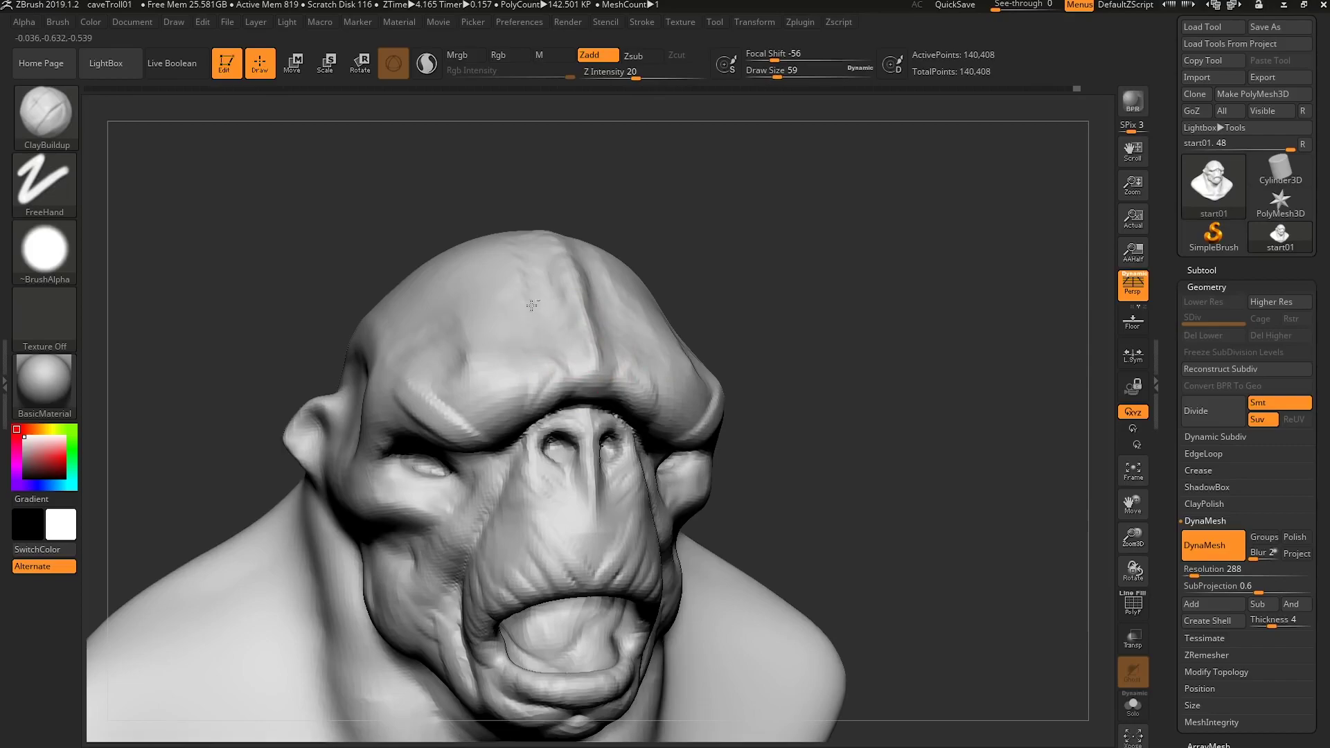
drag(486, 292, 485, 260)
mouse_move(500, 291)
right_down()
mouse_move(615, 372)
mouse_move(601, 394)
right_up()
key(])
drag(522, 336, 543, 261)
Sculpt frown wrinkles along the brow above the nose with ClayBuildup at draw sizes 17 and 20.
mouse_move(615, 368)
right_down()
mouse_move(623, 376)
mouse_move(583, 367)
right_up()
alt+right_drag(584, 367, 597, 484)
key(s)
drag(604, 511, 584, 512)
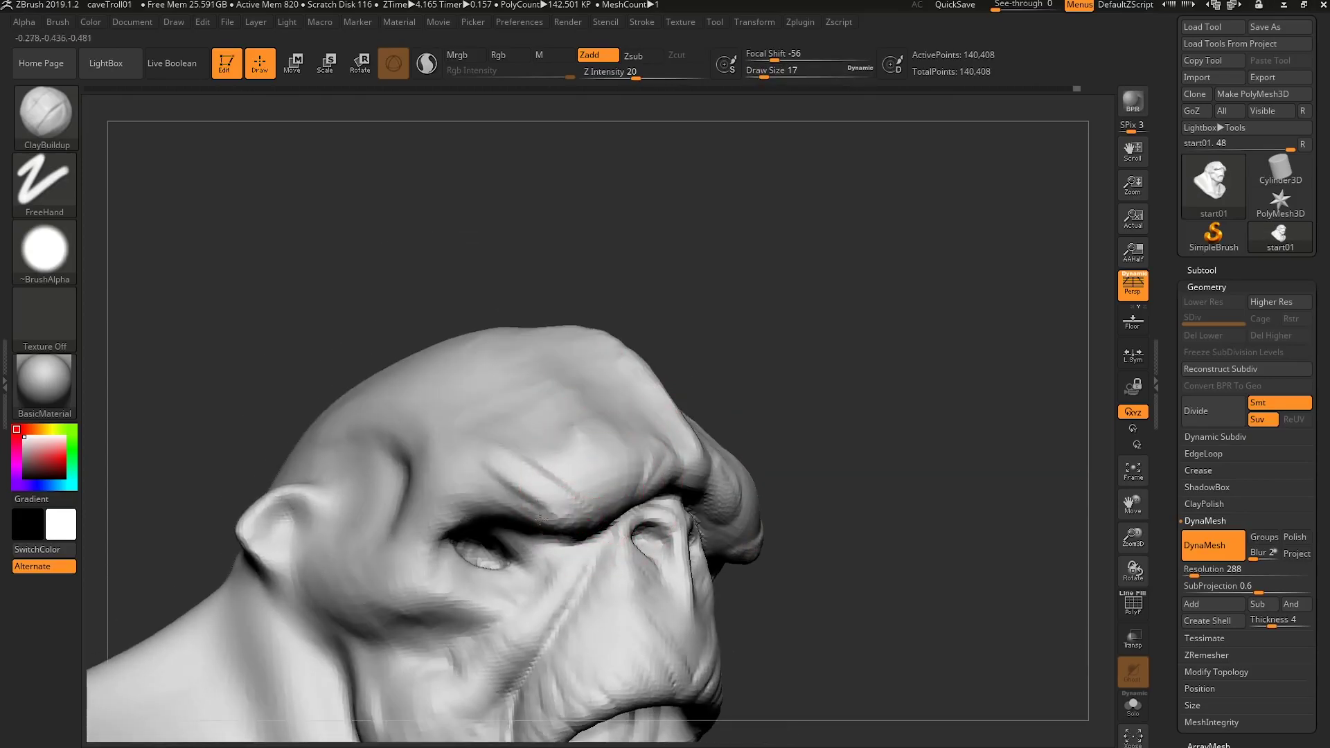
right_drag(497, 492, 692, 485)
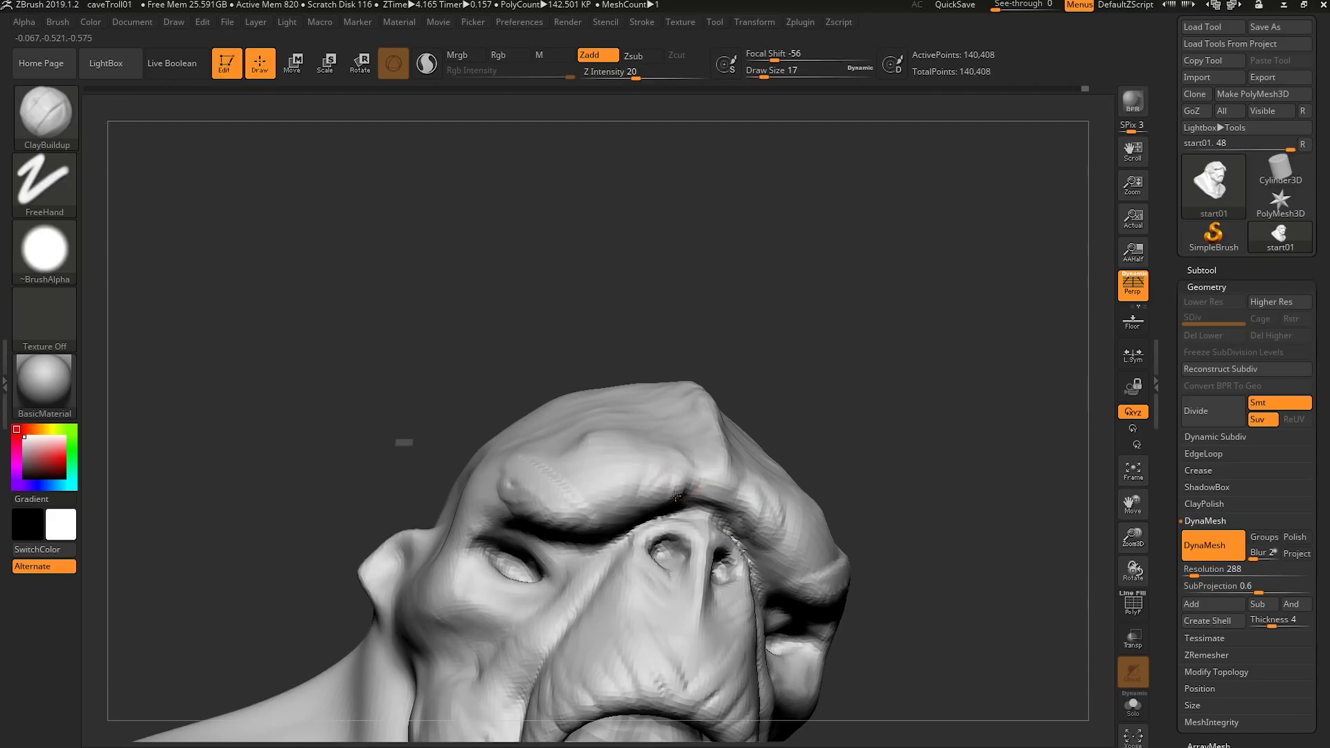
drag(682, 487, 656, 510)
right_drag(665, 504, 700, 478)
key(bracketright)
drag(700, 479, 650, 511)
right_drag(665, 485, 682, 505)
drag(687, 460, 666, 505)
Build up the neck muscles running down to the collarbones with ClayBuildup at draw size 83, and smooth the collarbones.
mouse_move(675, 499)
ctrl+right_down()
mouse_move(678, 464)
mouse_move(707, 584)
mouse_move(705, 544)
mouse_move(602, 493)
ctrl+right_up()
shift+right_drag(717, 492, 785, 538)
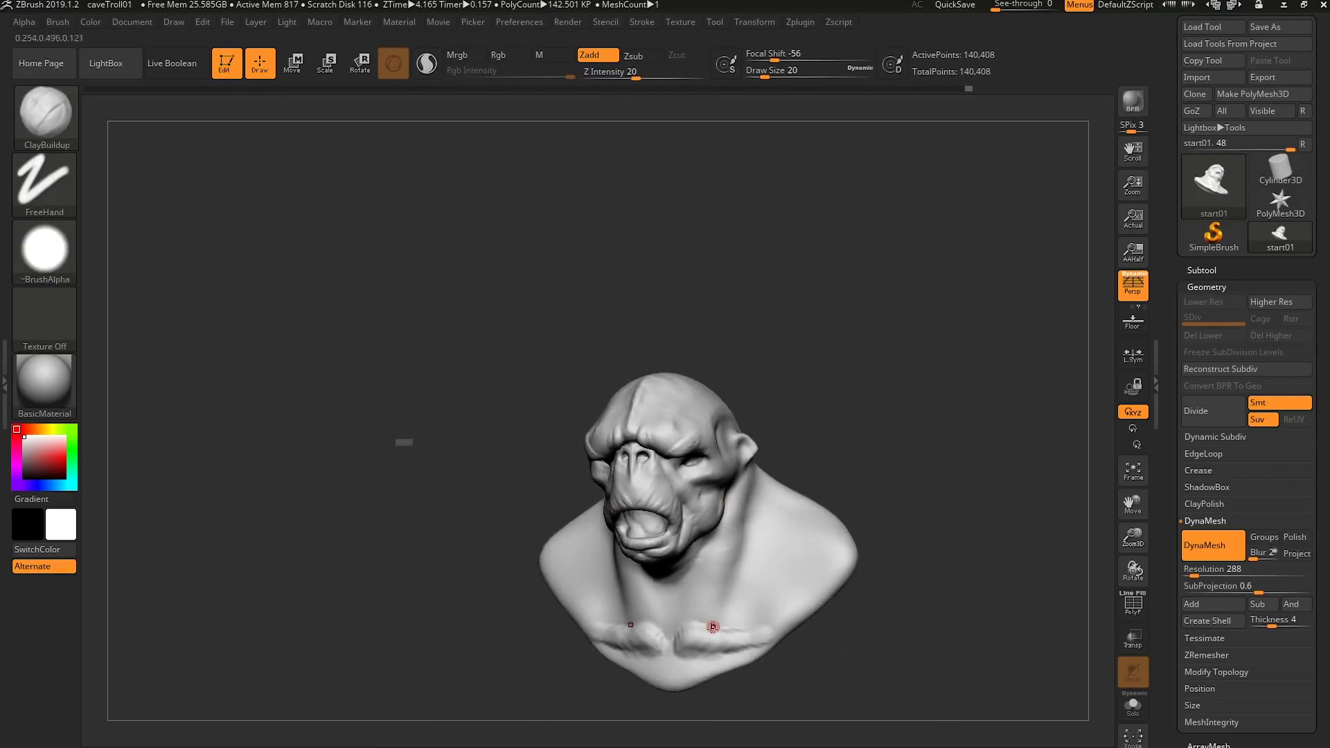
key(shift)
mouse_move(707, 614)
right_down()
mouse_move(728, 542)
mouse_move(730, 575)
mouse_move(748, 577)
mouse_move(711, 569)
right_up()
right_drag(869, 552, 908, 555)
Append a Sphere3D as a new subtool and select it.
mouse_move(1176, 452)
mouse_down()
mouse_move(1172, 545)
mouse_move(1158, 443)
mouse_up()
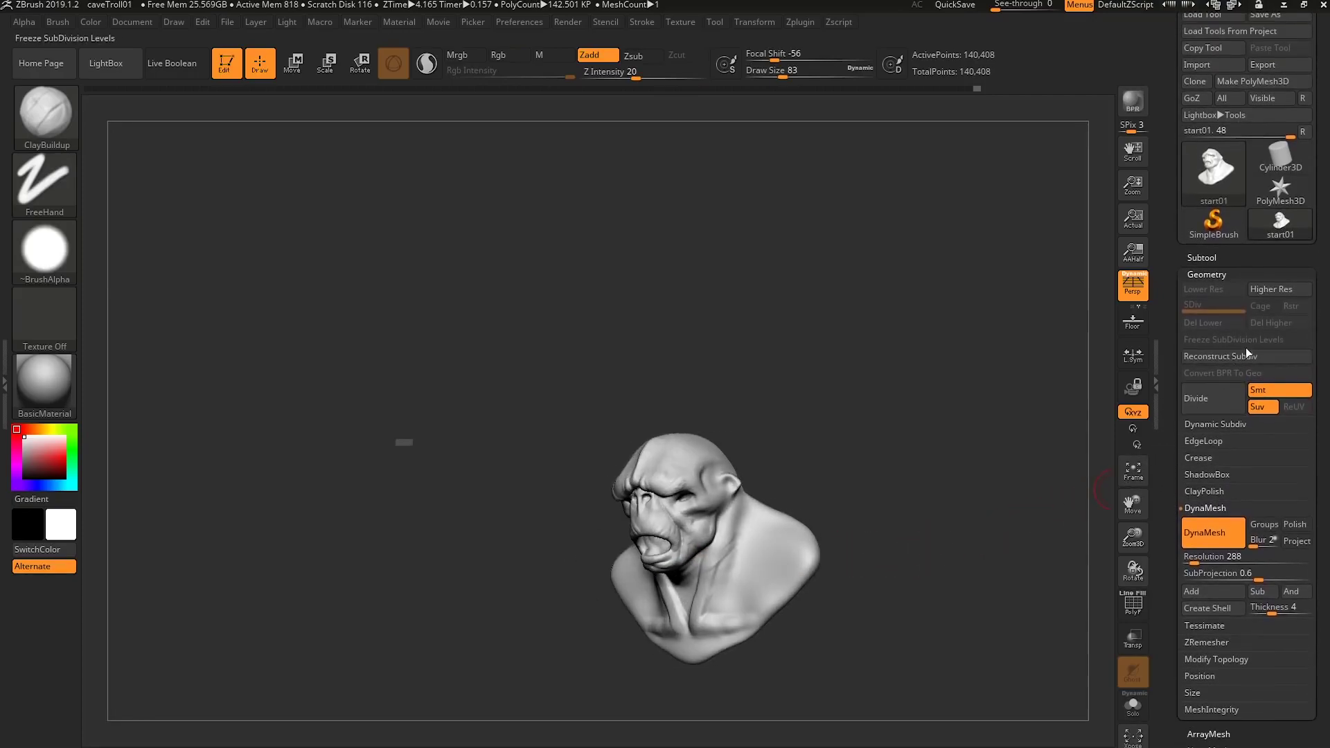
click(1200, 256)
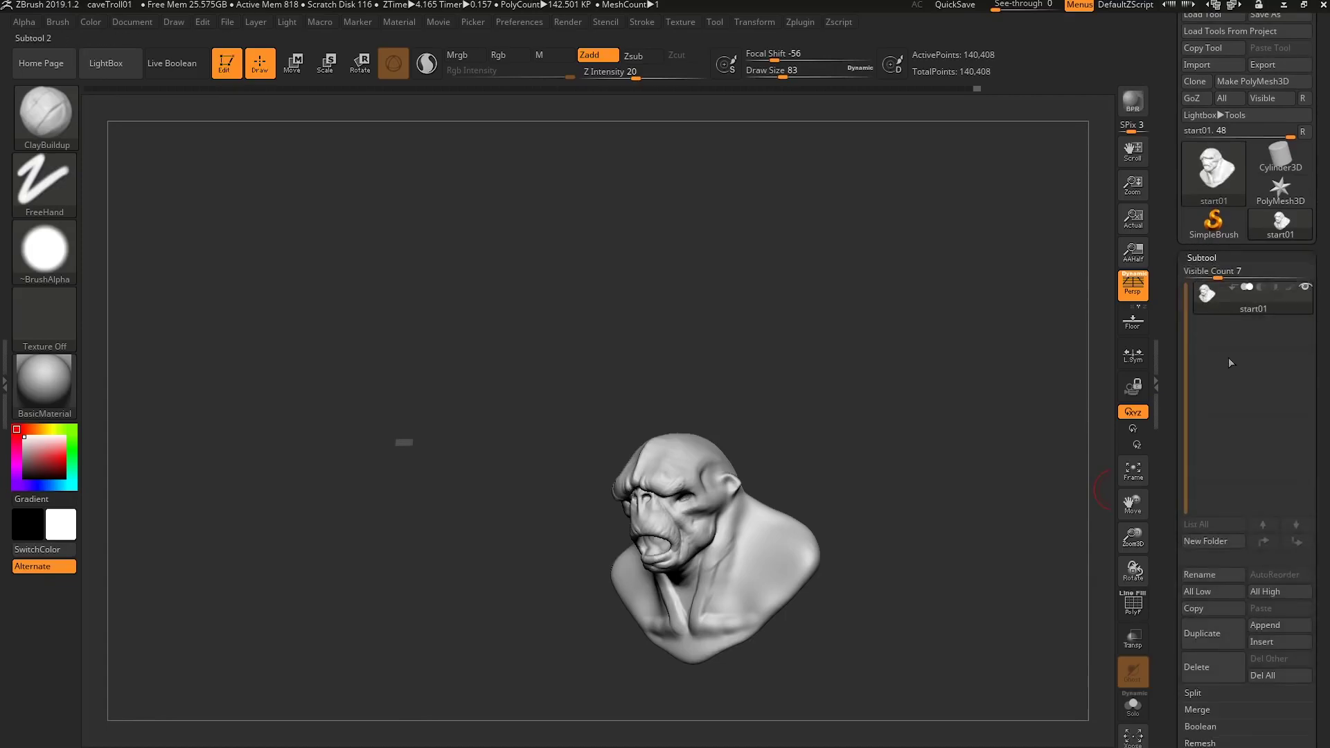
click(1266, 623)
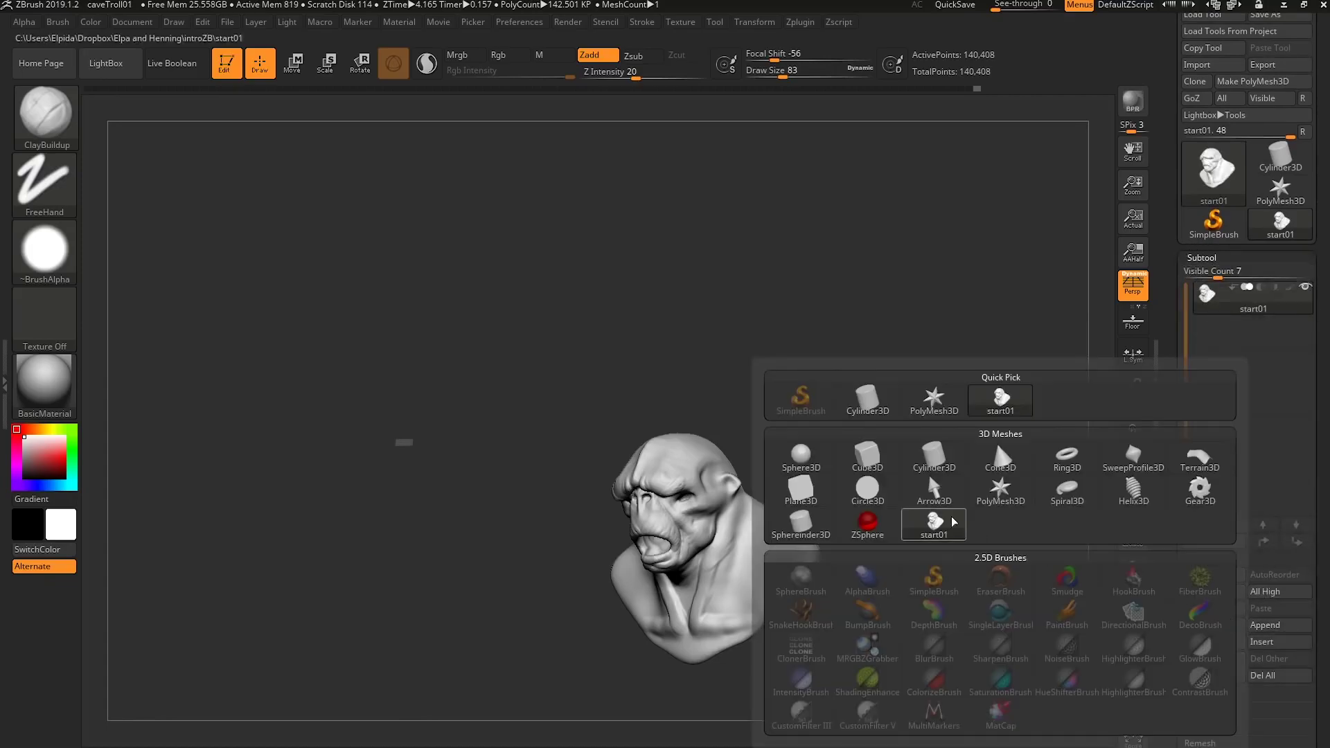
click(800, 459)
click(1222, 344)
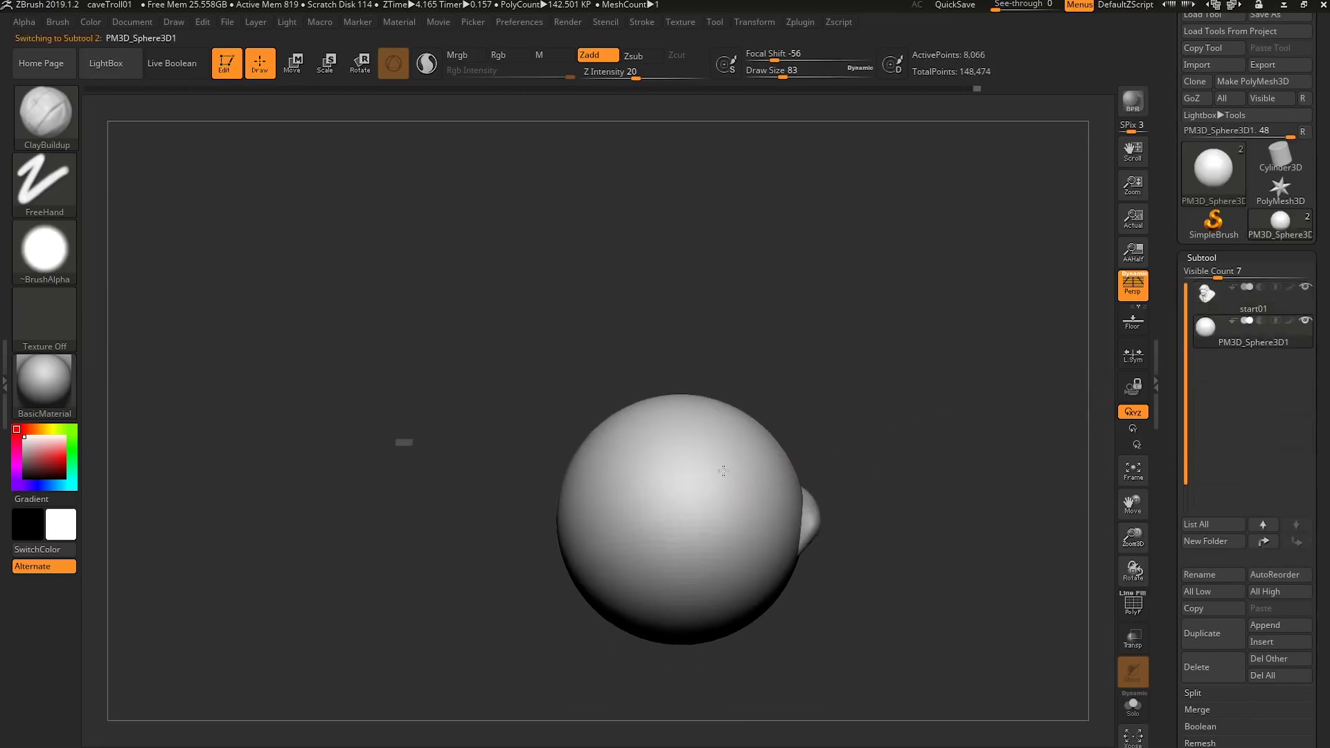
Scale the sphere down to eyeball size and move it sideways and up toward the eye.
key(e)
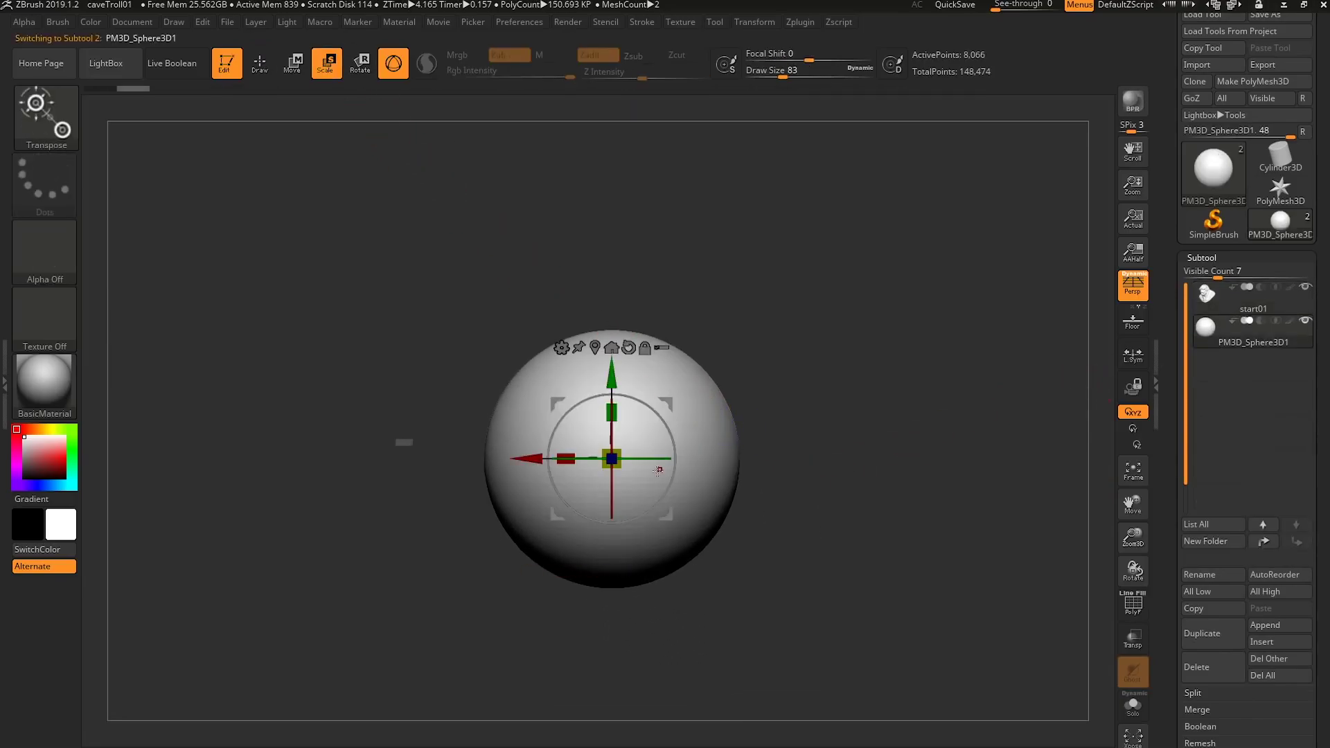
drag(611, 458, 552, 376)
ctrl+right_drag(561, 418, 552, 447)
drag(525, 460, 479, 460)
drag(562, 380, 562, 311)
Position the eyeball sphere inside the eye socket, checking its depth and height from front and side.
right_drag(563, 315, 633, 377)
shift+right_drag(634, 377, 712, 384)
drag(628, 395, 701, 395)
drag(618, 309, 618, 290)
right_drag(779, 318, 621, 407)
drag(609, 381, 598, 388)
right_drag(598, 377, 682, 301)
drag(604, 301, 604, 315)
shift+right_drag(741, 385, 693, 382)
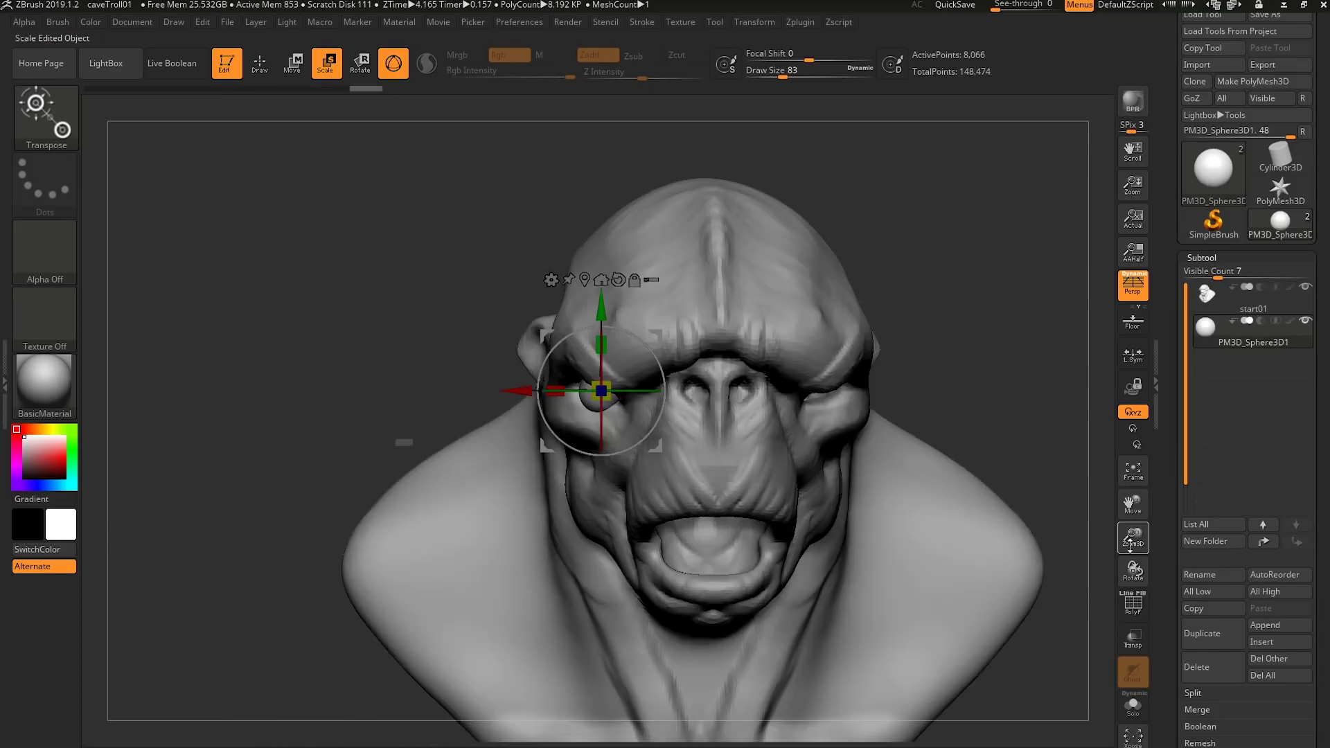
Mirror the eyeball to the opposite eye socket with Mirror And Weld.
drag(1169, 552, 1172, 429)
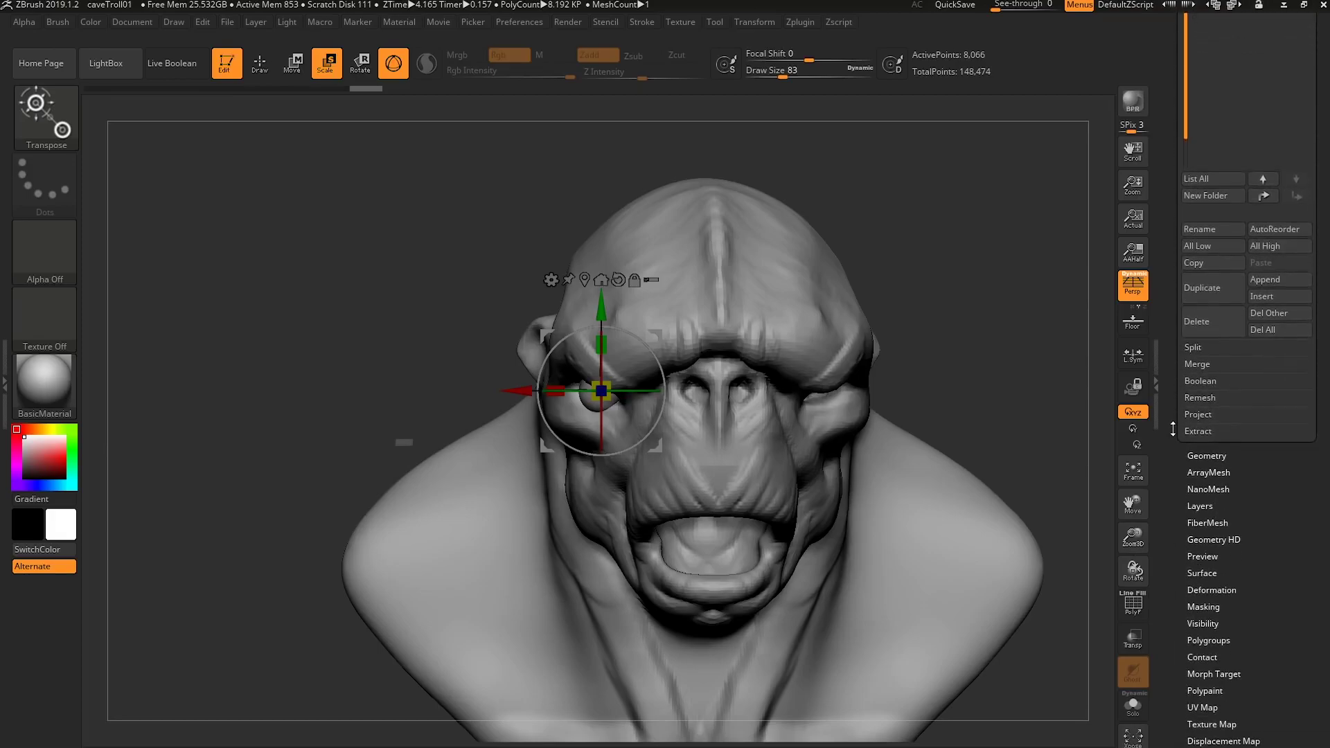
click(1207, 457)
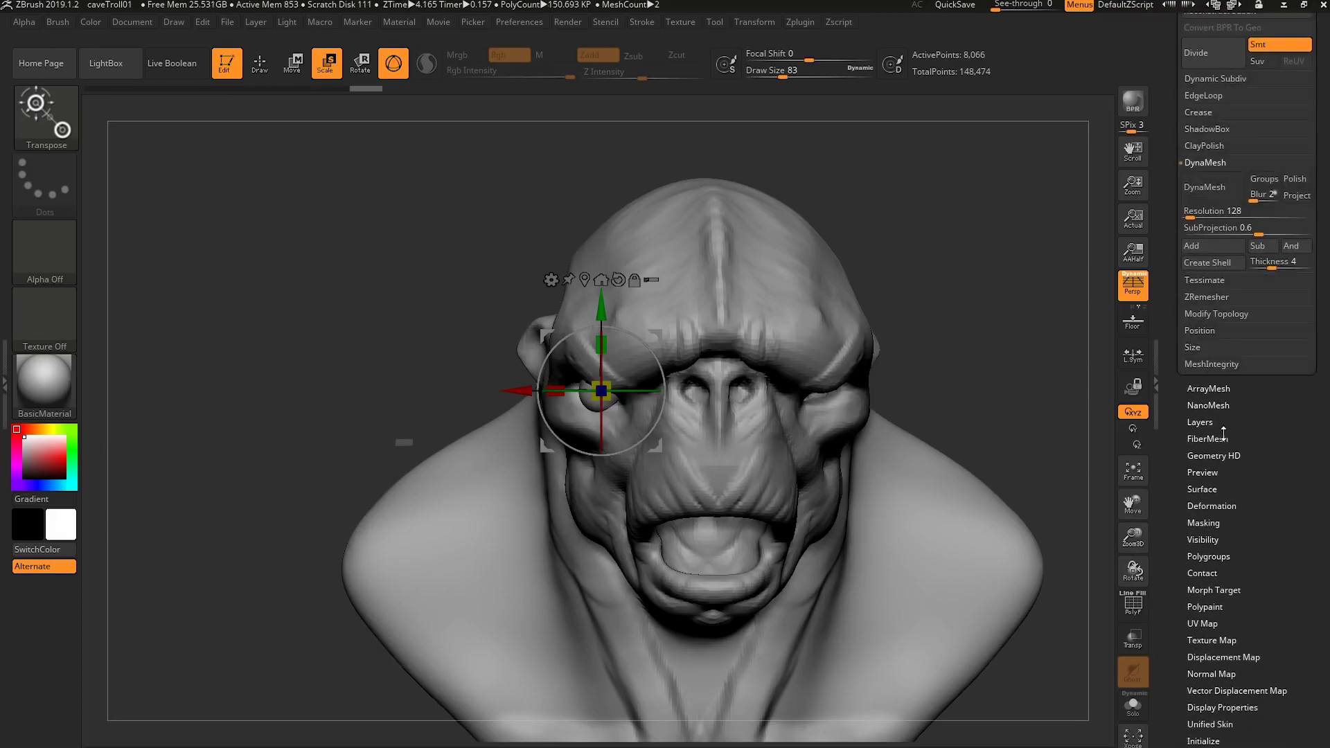
click(1224, 317)
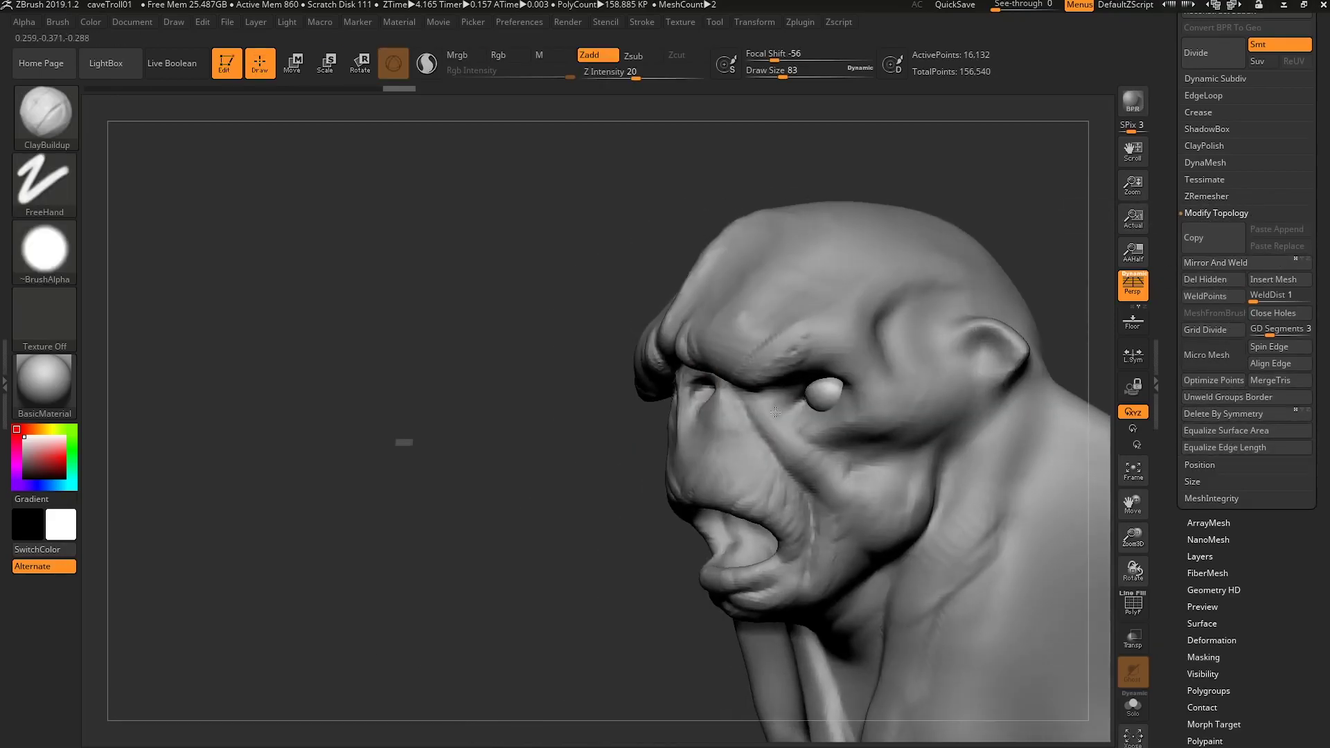
right_drag(775, 412, 854, 393)
Select the head subtool and sculpt a raised lower eyelid around the eyeball with the Standard brush at draw size 17.
alt+click(841, 416)
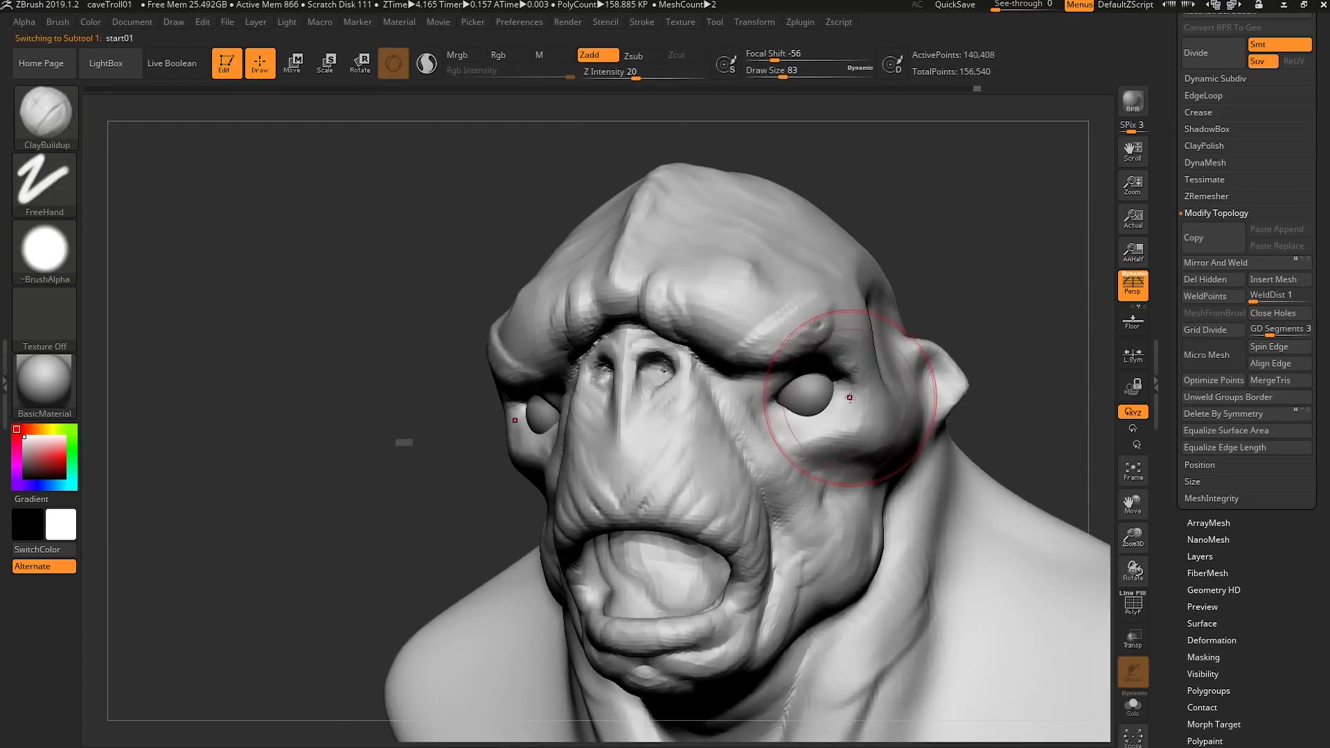
key(b)
key(s)
key(t)
right_drag(844, 406, 835, 387)
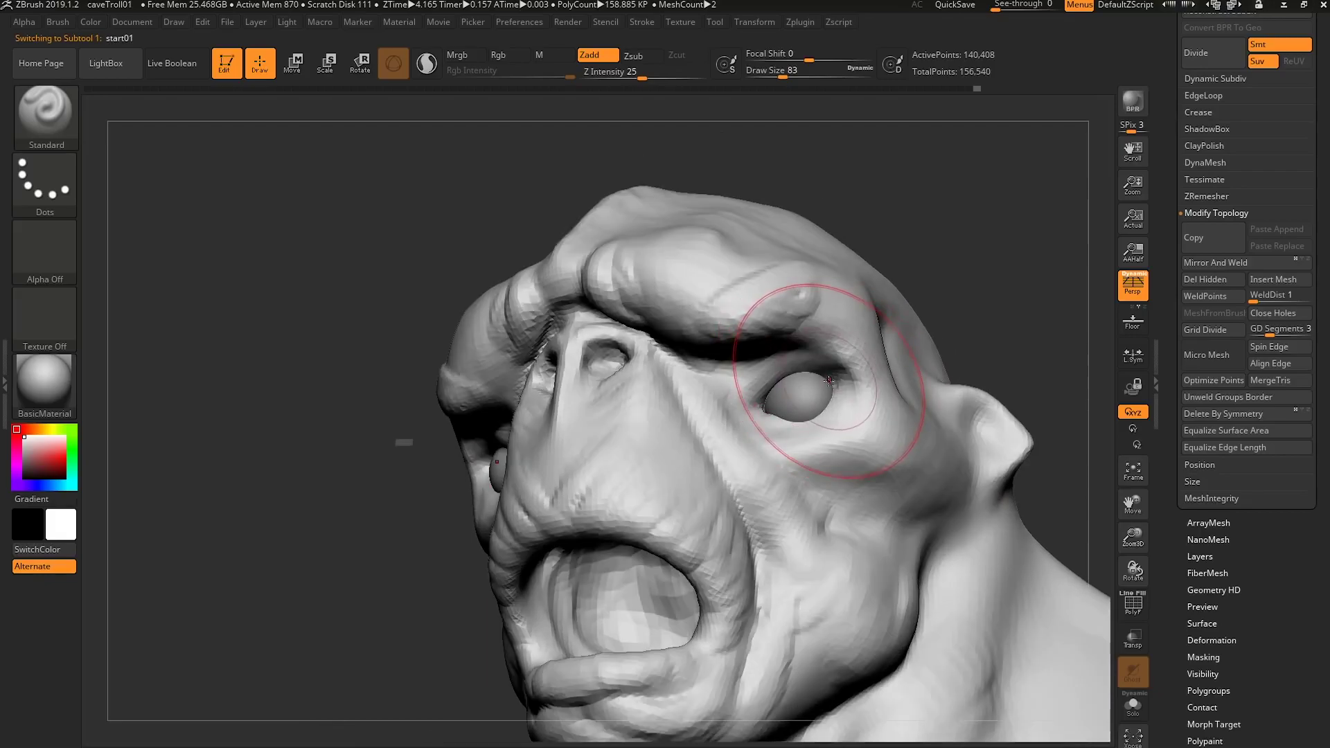
key(s)
drag(831, 379, 821, 379)
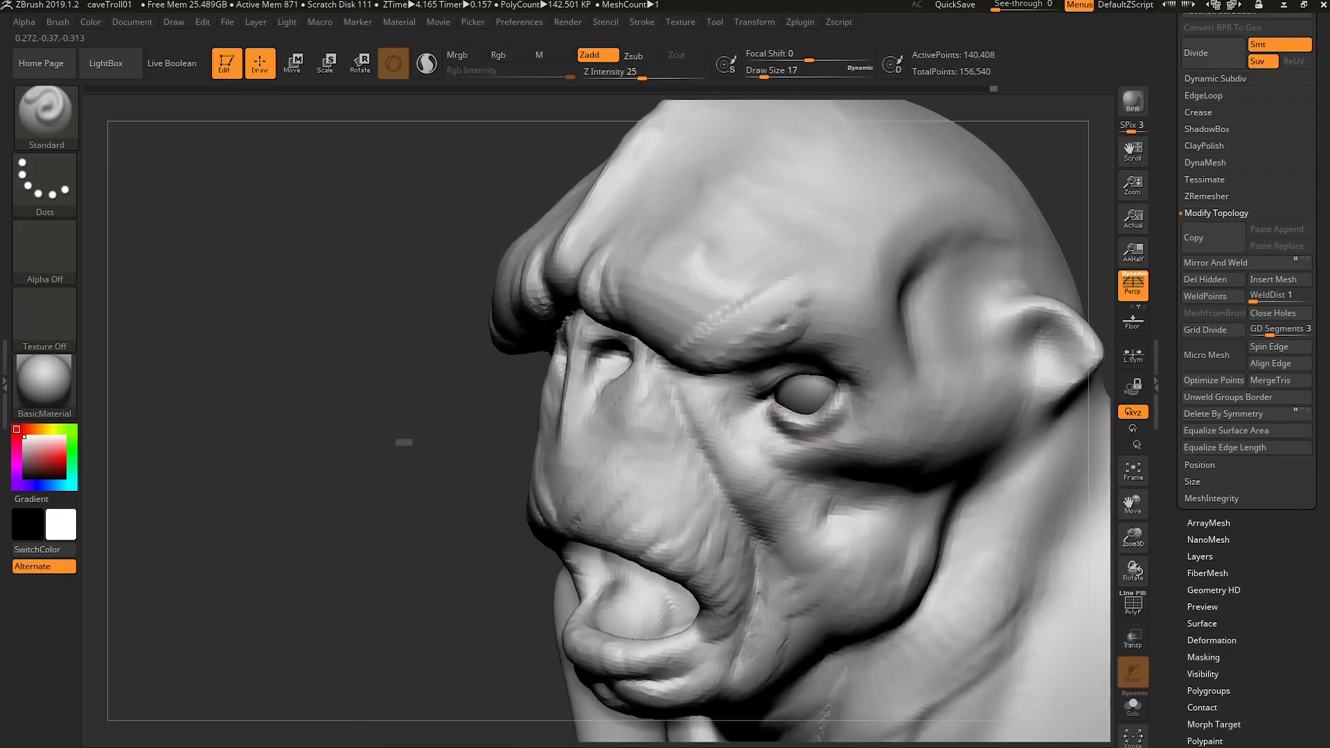
key(s)
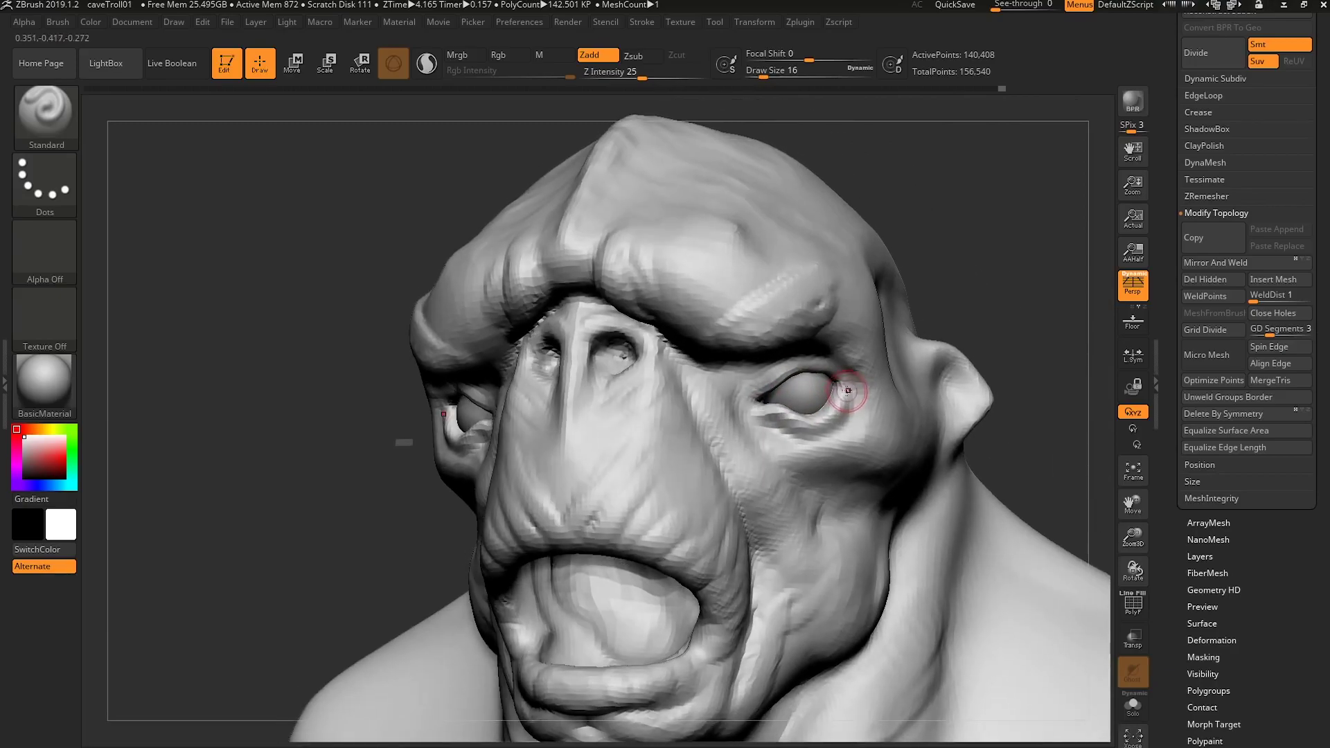
Reshape the eyelids with the Move brush so they wrap around the eyeballs, checking the fit from the side.
key(b)
key(m)
key(v)
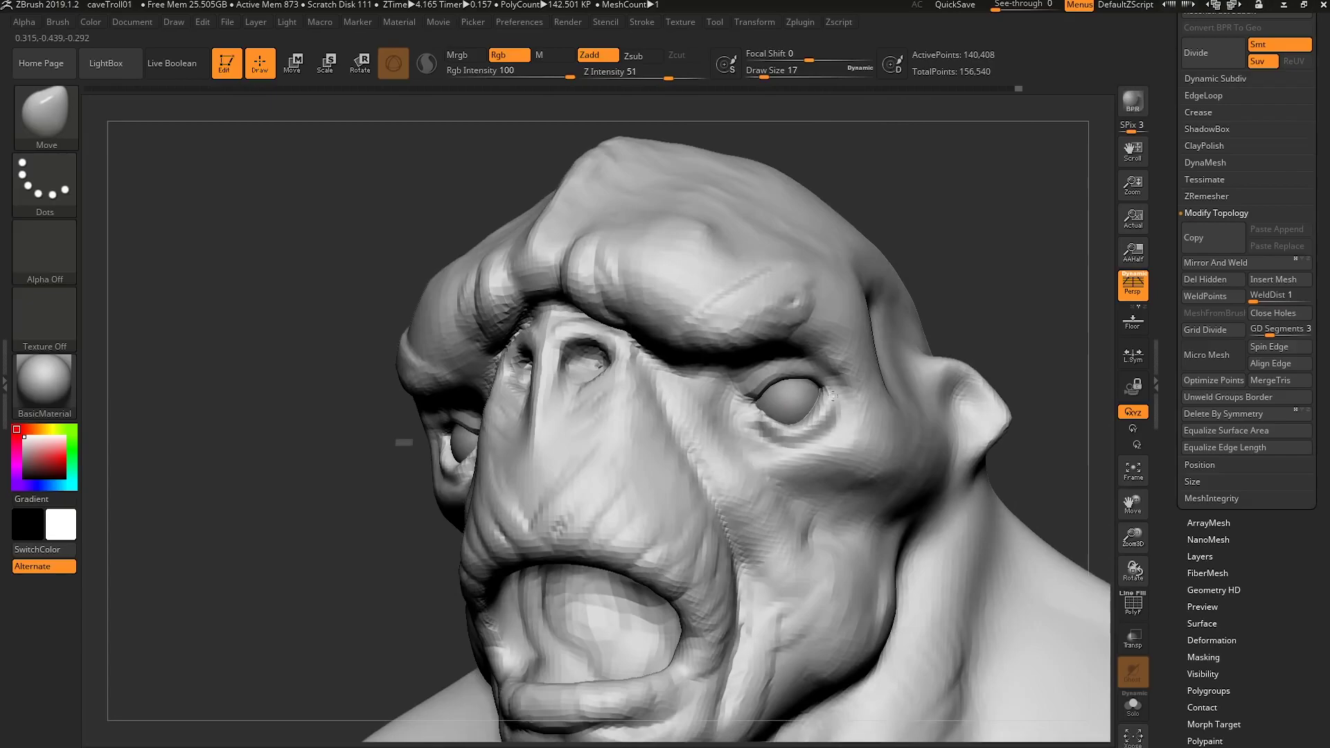
key(s)
key(s)
drag(802, 421, 809, 421)
drag(804, 429, 804, 422)
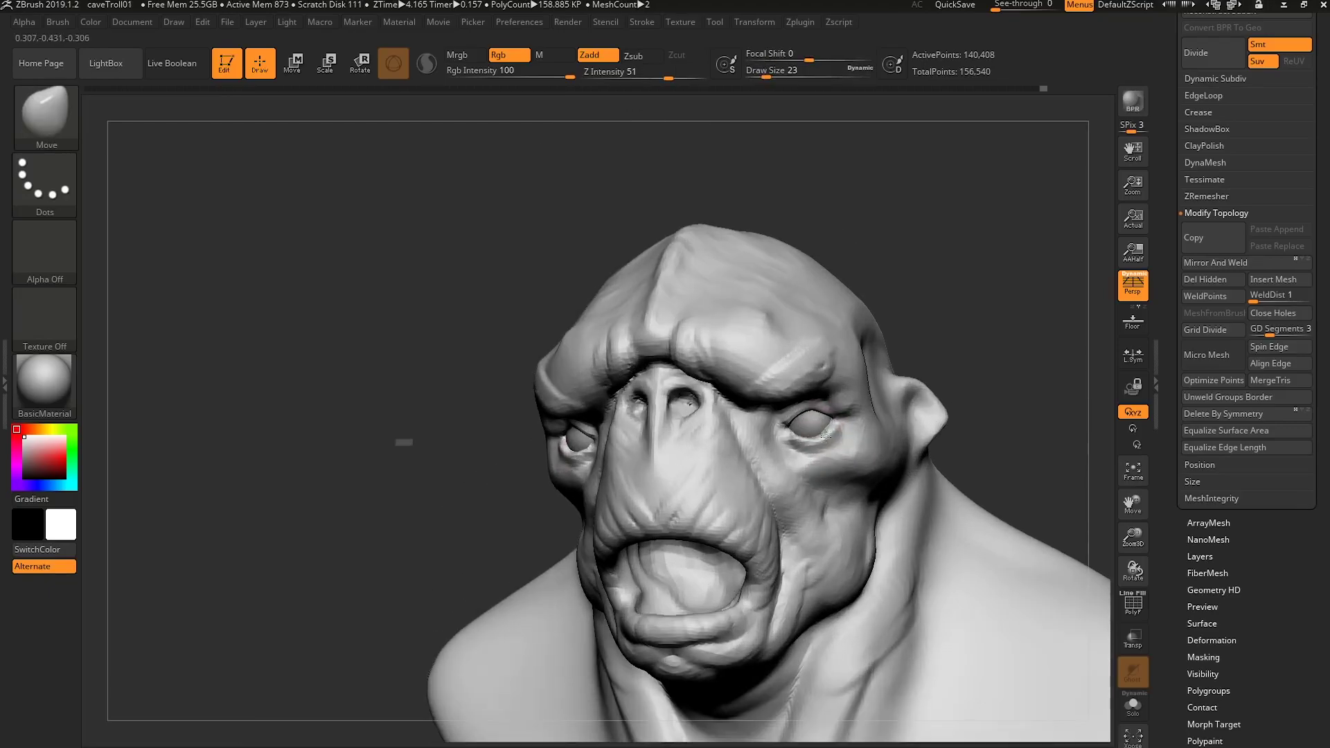
ctrl+right_drag(826, 436, 821, 441)
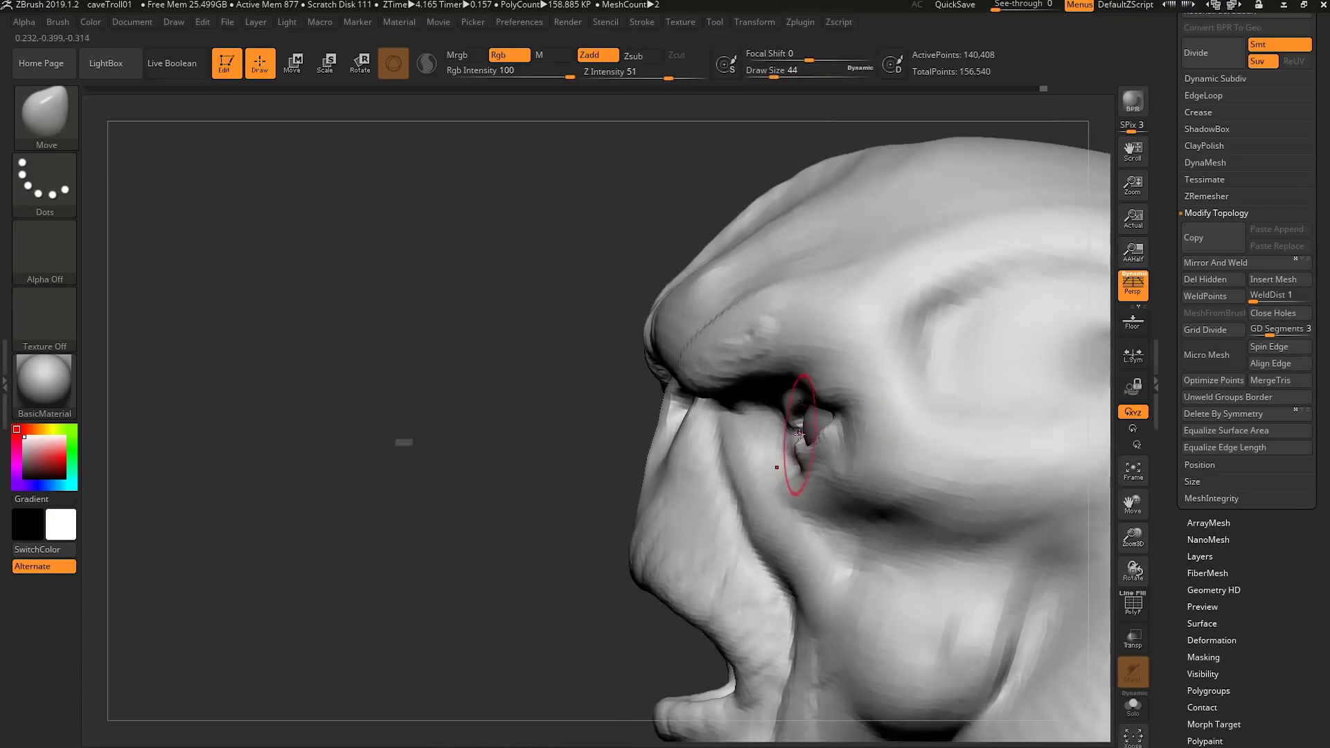
mouse_move(799, 437)
right_down()
mouse_move(790, 450)
mouse_move(800, 437)
mouse_move(810, 447)
mouse_move(796, 419)
mouse_move(822, 436)
mouse_move(823, 390)
right_up()
Carve creases around the upper and lower eyelids with the DamStandard brush.
key(b)
key(d)
key(s)
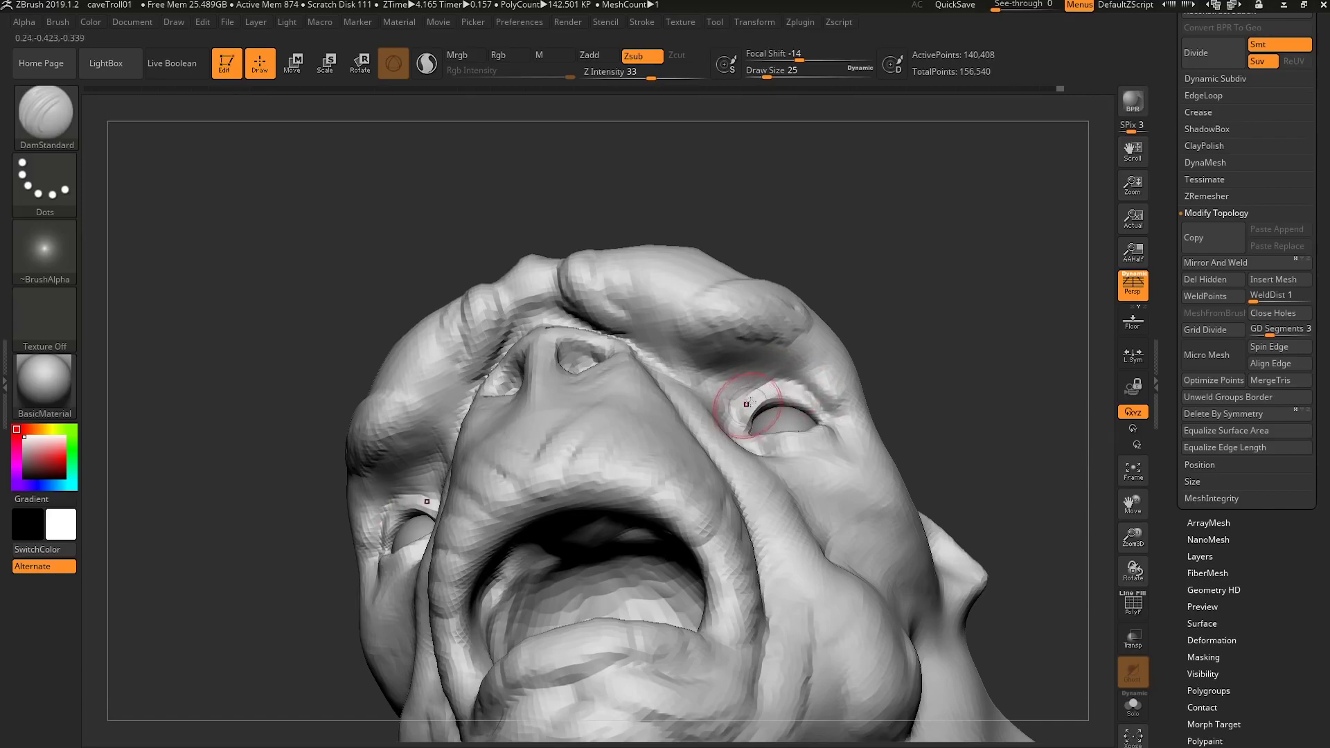
mouse_move(741, 424)
right_down()
mouse_move(757, 396)
mouse_move(808, 385)
mouse_move(796, 415)
mouse_move(838, 434)
right_up()
key(bracketleft)
drag(817, 466, 776, 461)
right_drag(741, 455, 758, 465)
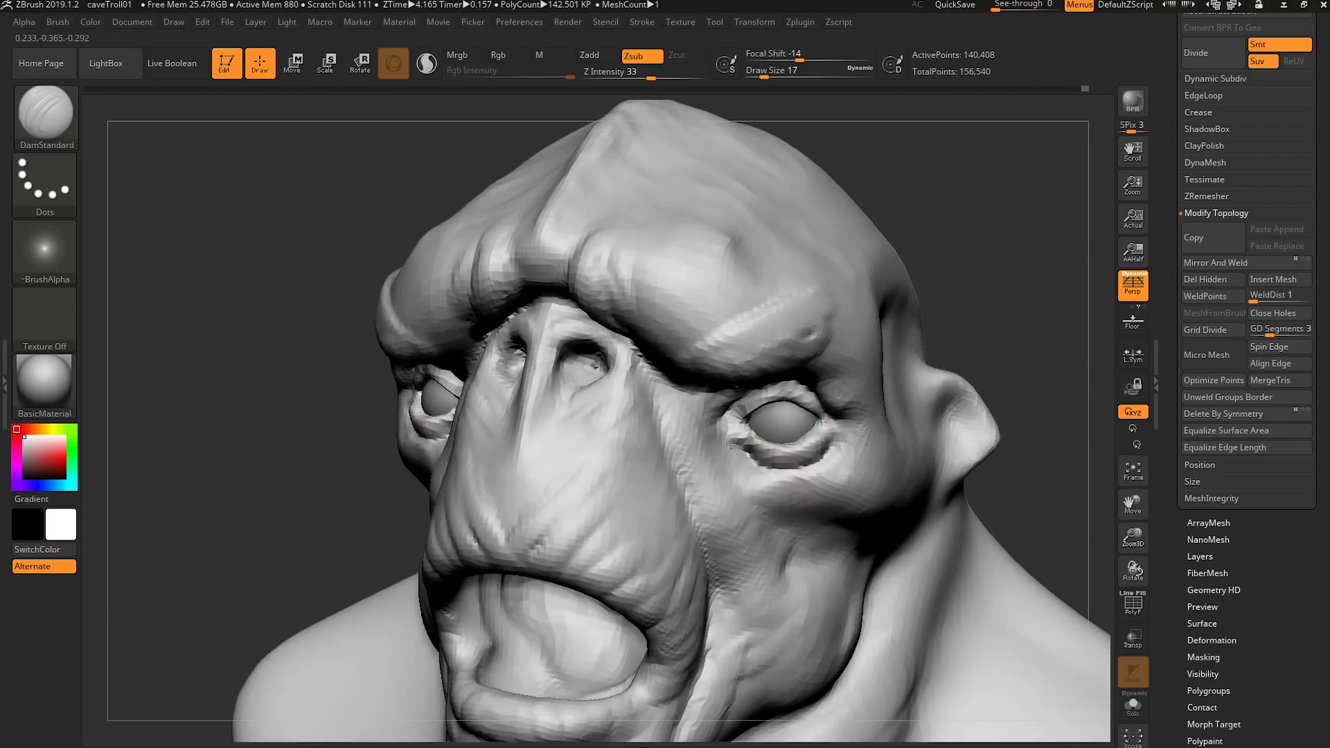
Smooth the skin around the eyelids and remesh the head with DynaMesh.
mouse_move(843, 459)
ctrl+right_down()
mouse_move(880, 443)
mouse_move(846, 422)
ctrl+right_up()
ctrl+right_drag(846, 422, 839, 435)
mouse_move(797, 470)
shift+mouse_down()
mouse_move(757, 446)
mouse_move(817, 412)
shift+mouse_up()
ctrl+drag(1022, 356, 935, 418)
right_drag(824, 450, 834, 449)
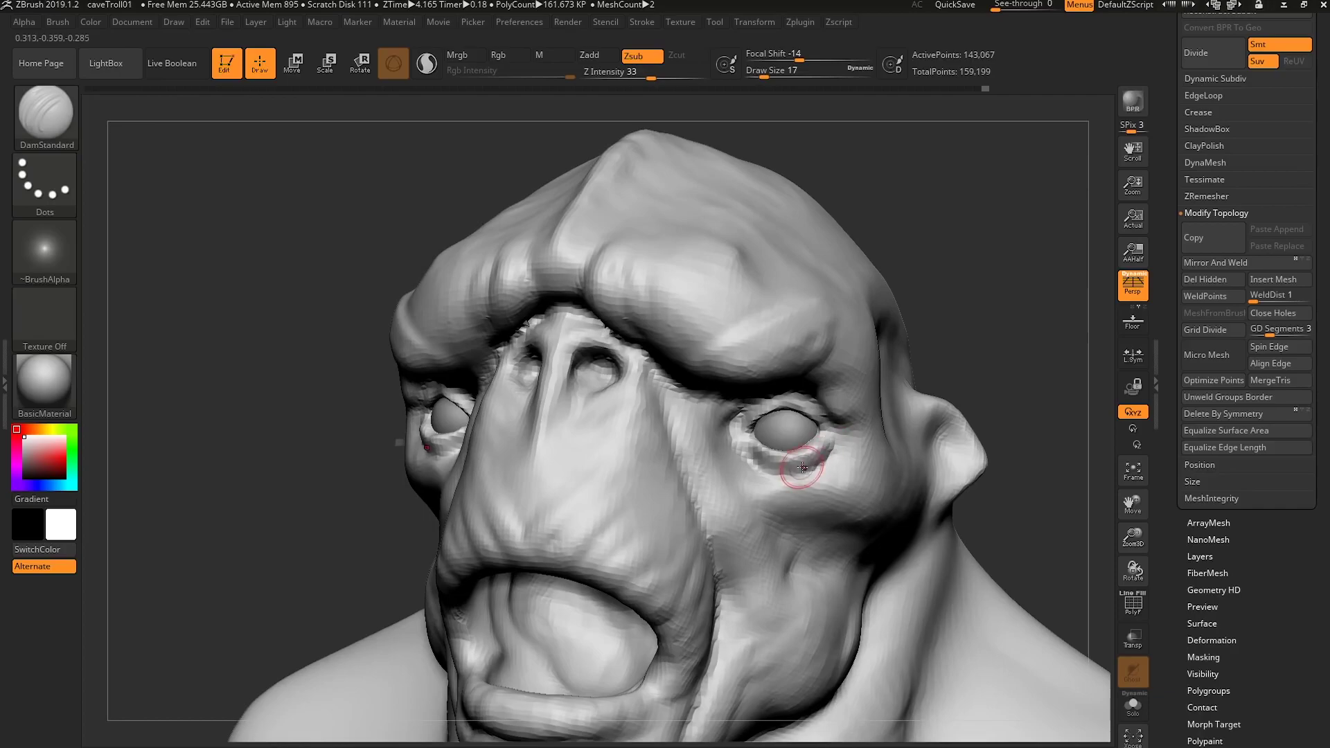
Define the lower eyelid rim with fine Standard brush strokes at draw size 8.
key(2)
key(1)
key(s)
drag(818, 457, 811, 455)
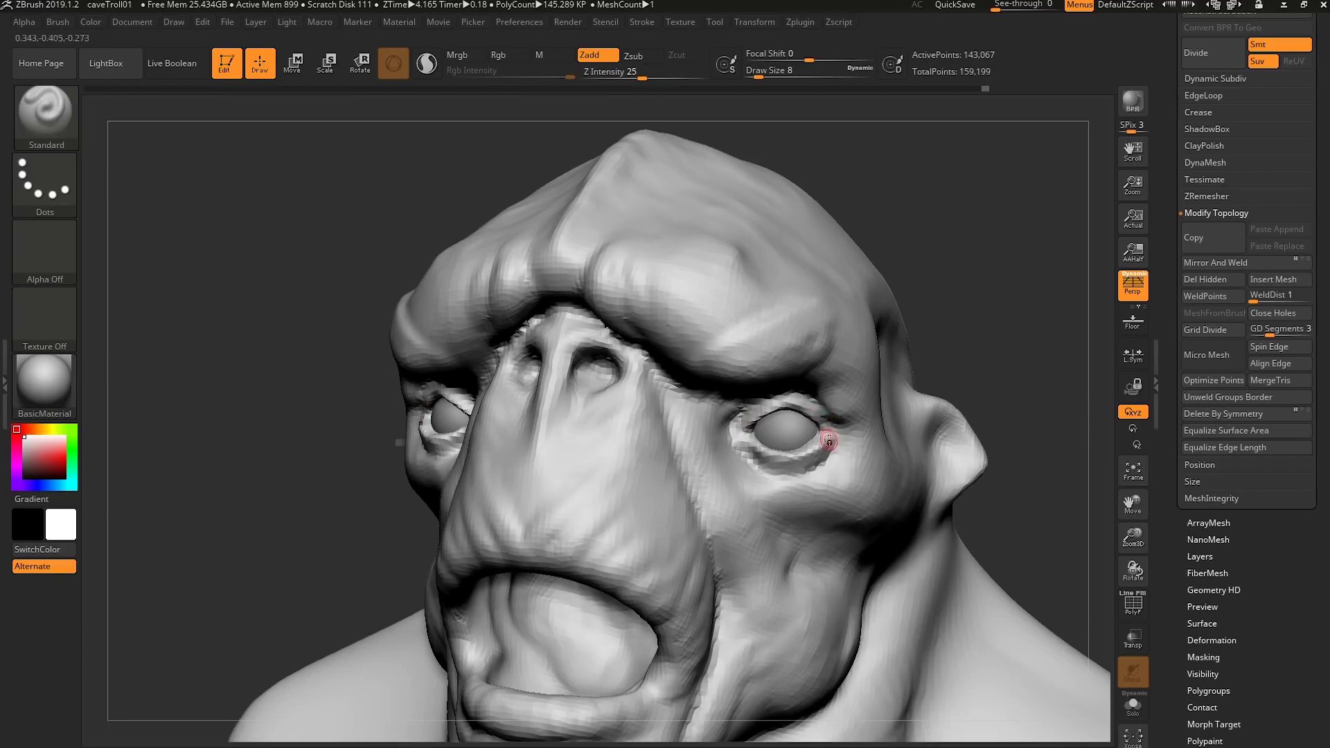
Build up volume around the outer eye corner and under the brow with ClayBuildup at draw size 27.
key(b)
key(c)
key(b)
drag(836, 424, 846, 424)
right_drag(846, 424, 852, 402)
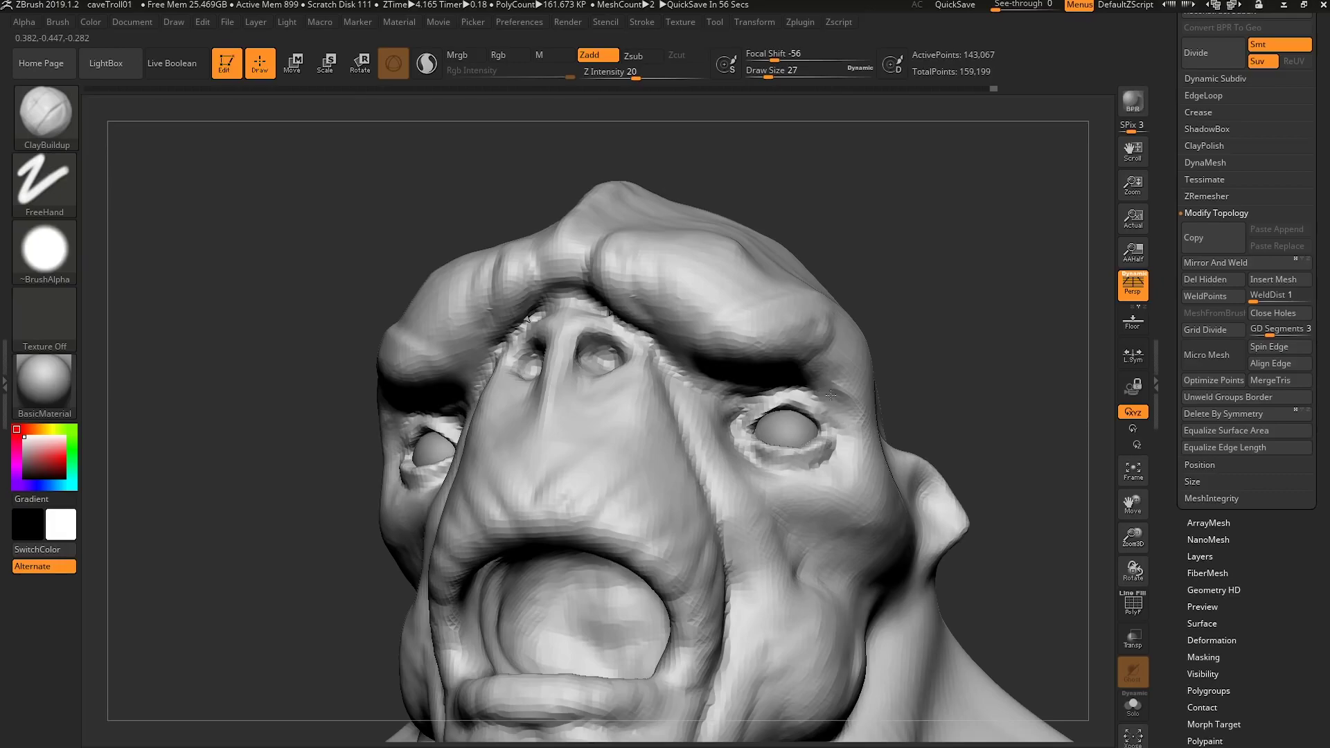
right_drag(824, 379, 867, 402)
mouse_move(823, 364)
right_down()
mouse_move(802, 403)
mouse_move(841, 414)
mouse_move(776, 383)
mouse_move(733, 426)
mouse_move(762, 514)
mouse_move(859, 478)
right_up()
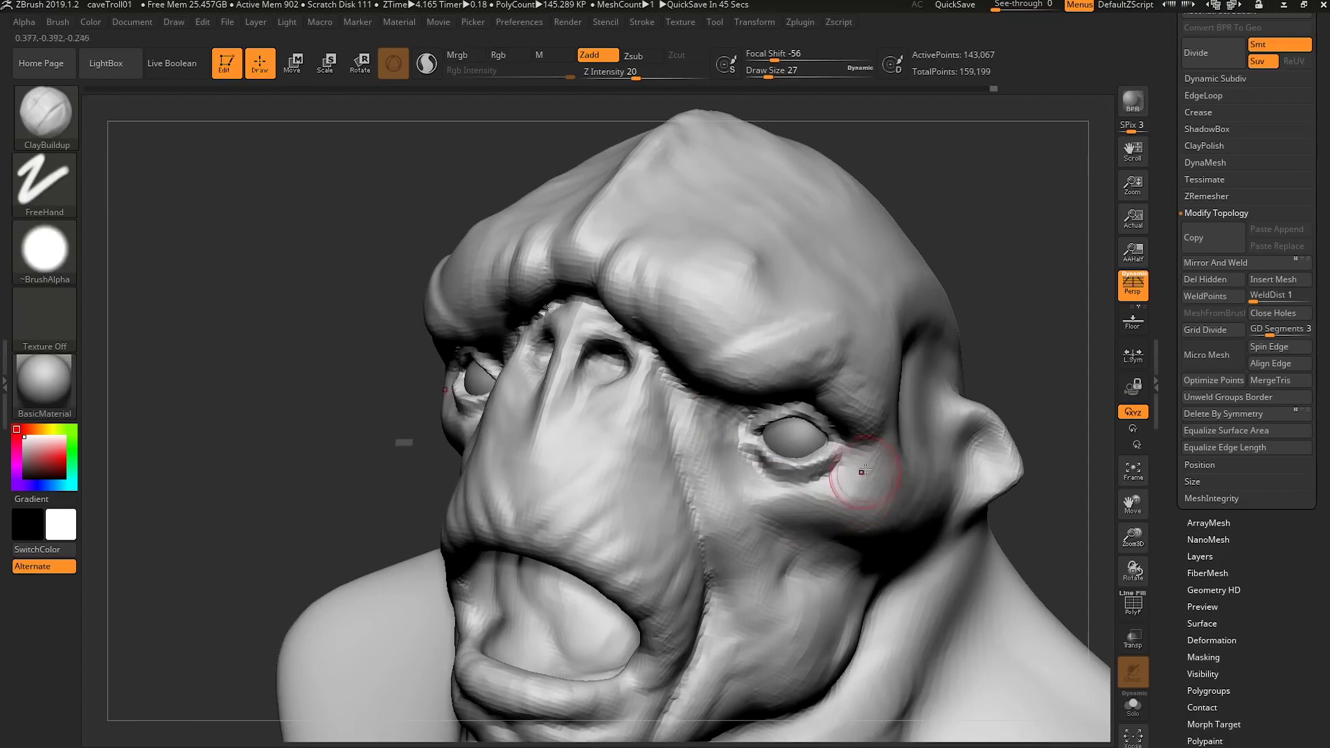
Add a baggy skin fold beneath the eyes with ClayBuildup at draw size 14.
right_drag(803, 513, 840, 504)
key(s)
mouse_move(839, 504)
mouse_down()
mouse_move(844, 482)
mouse_move(777, 485)
mouse_up()
key(s)
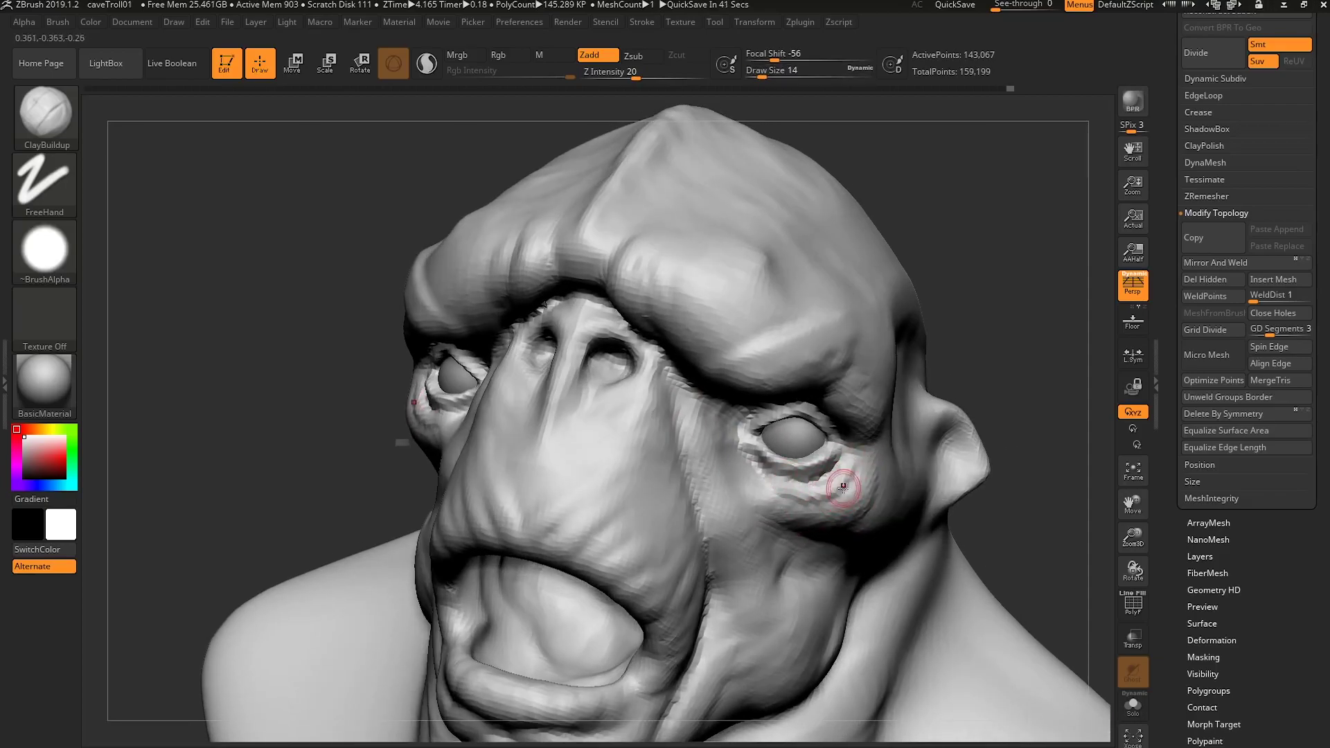
mouse_move(857, 462)
mouse_down()
mouse_move(837, 490)
mouse_move(790, 493)
mouse_up()
Build up the cheek and the area between the eye and nose with ClayBuildup, checking the bust from several angles.
right_drag(914, 511, 869, 490)
mouse_move(868, 492)
mouse_down()
mouse_move(837, 529)
mouse_move(764, 522)
mouse_up()
mouse_move(788, 589)
mouse_down()
mouse_move(761, 599)
mouse_move(751, 558)
mouse_move(716, 554)
mouse_move(732, 518)
mouse_up()
ctrl+right_drag(693, 429, 793, 596)
right_drag(792, 537, 736, 490)
ctrl+right_drag(735, 491, 758, 544)
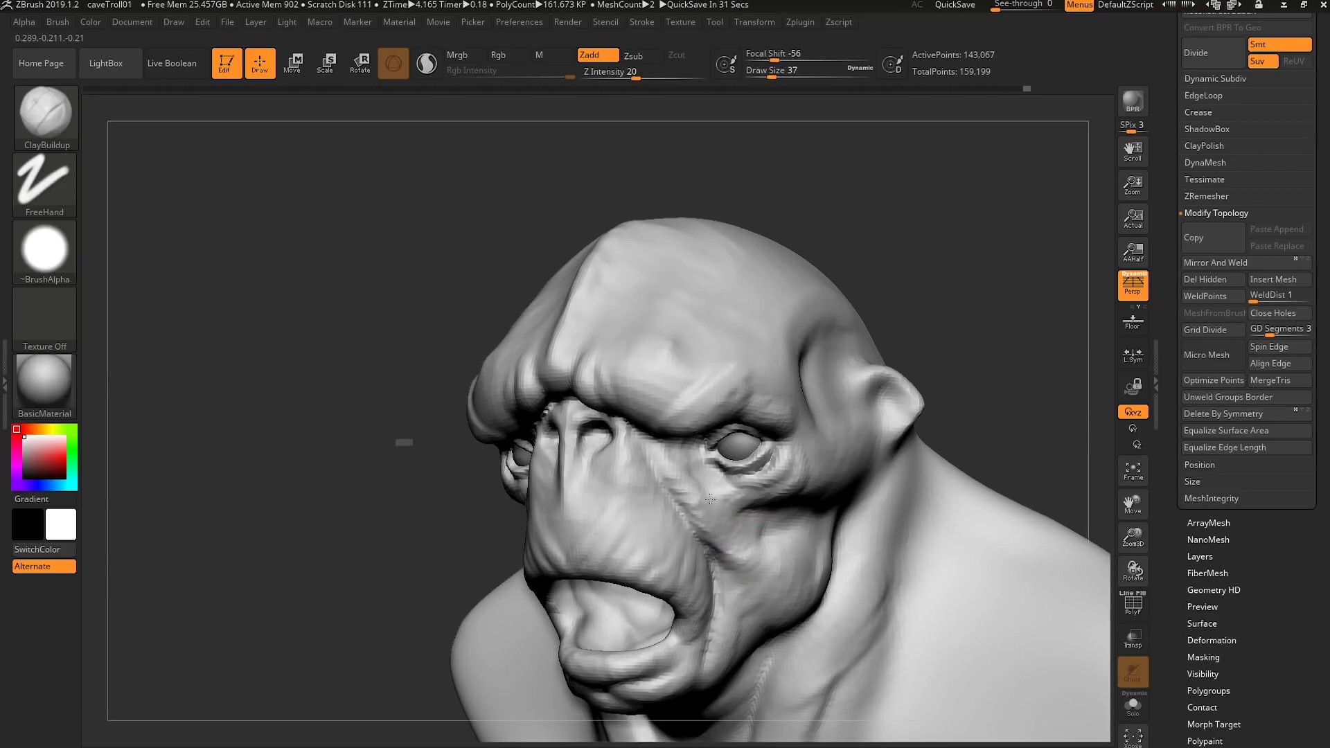
mouse_move(708, 478)
right_down()
mouse_move(736, 443)
mouse_move(692, 488)
mouse_move(684, 445)
right_up()
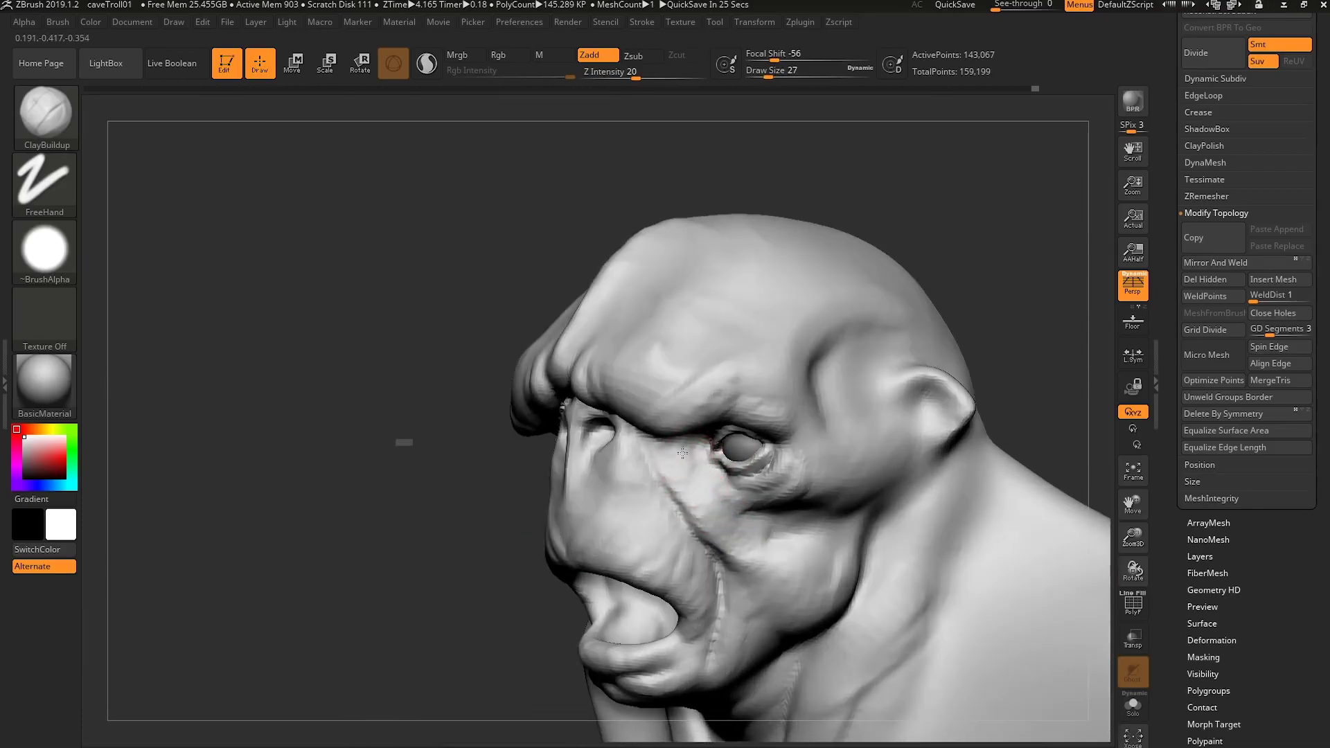
mouse_move(737, 522)
ctrl+right_down()
mouse_move(804, 519)
mouse_move(805, 444)
mouse_move(787, 428)
ctrl+right_up()
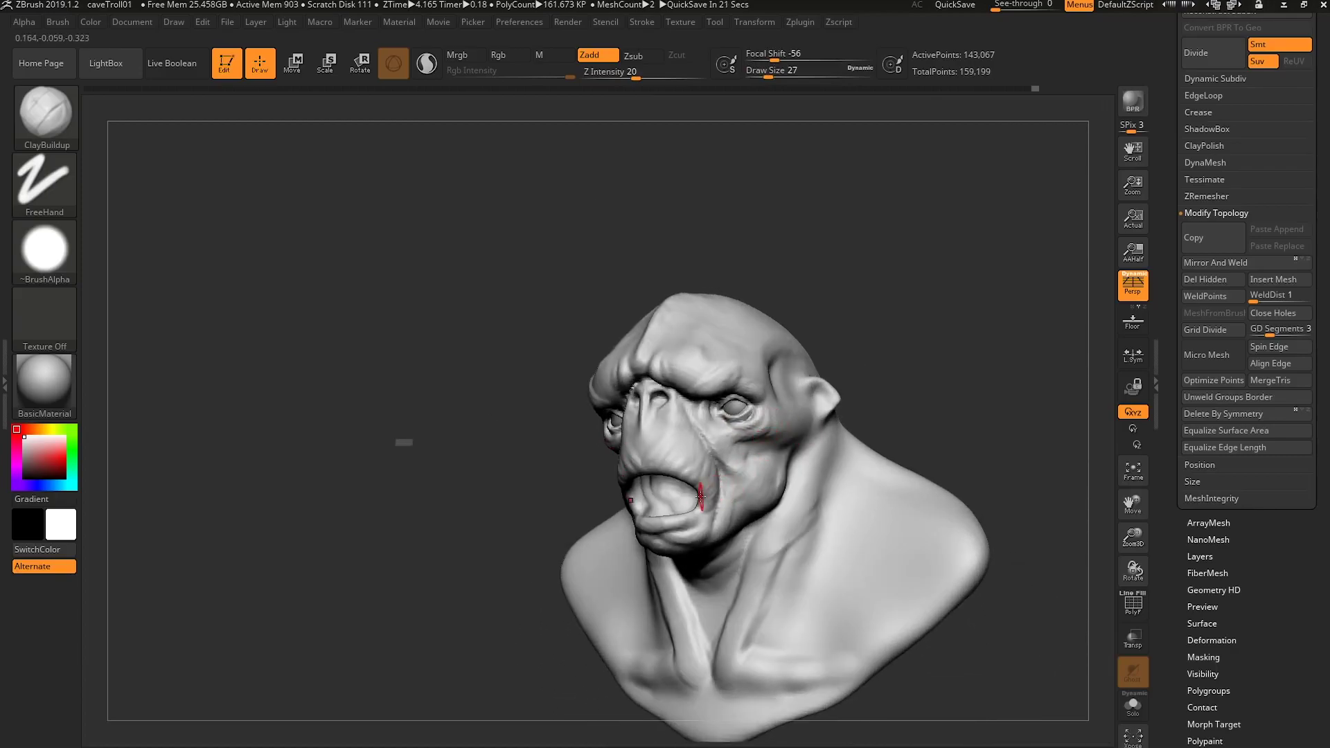
mouse_move(715, 495)
right_down()
mouse_move(739, 497)
mouse_move(708, 483)
mouse_move(710, 468)
mouse_move(757, 460)
mouse_move(637, 373)
mouse_move(632, 460)
right_up()
Append a Sphere3D as a new subtool and select it.
scroll(1228, 380, up, 5)
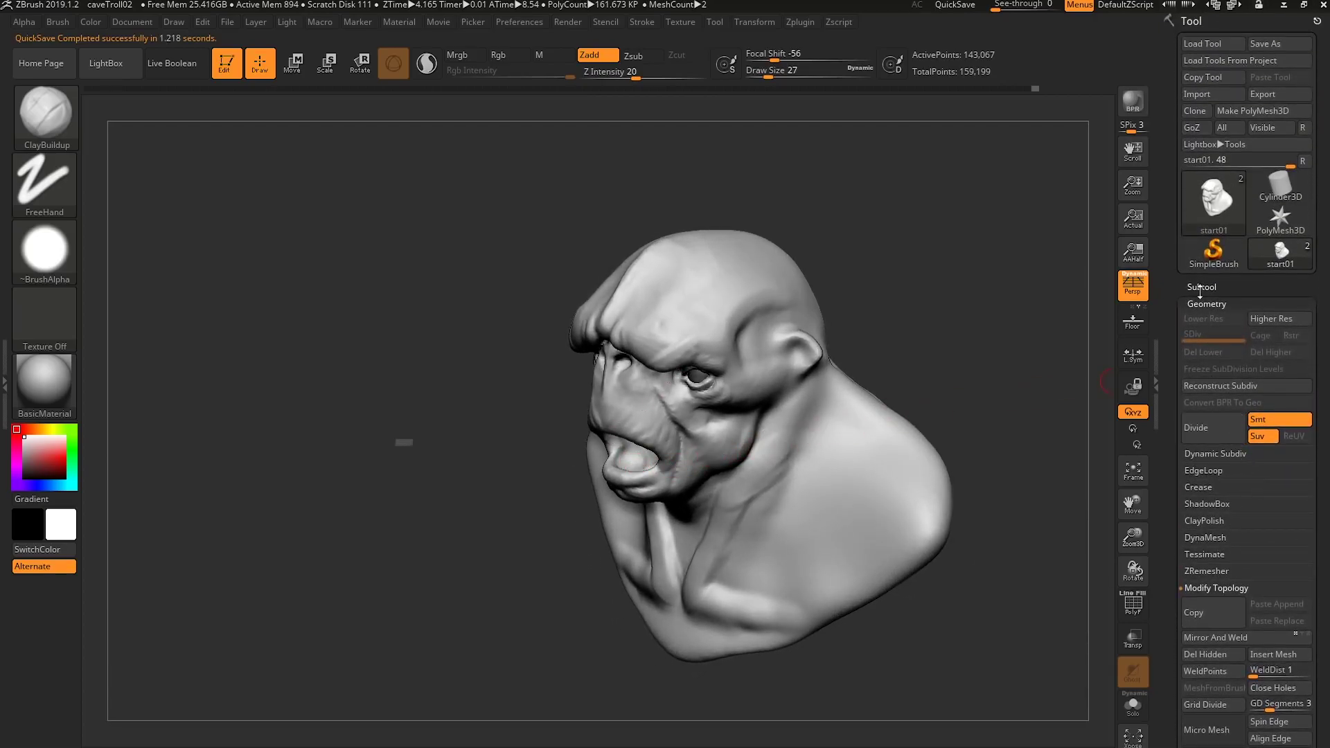
click(1200, 287)
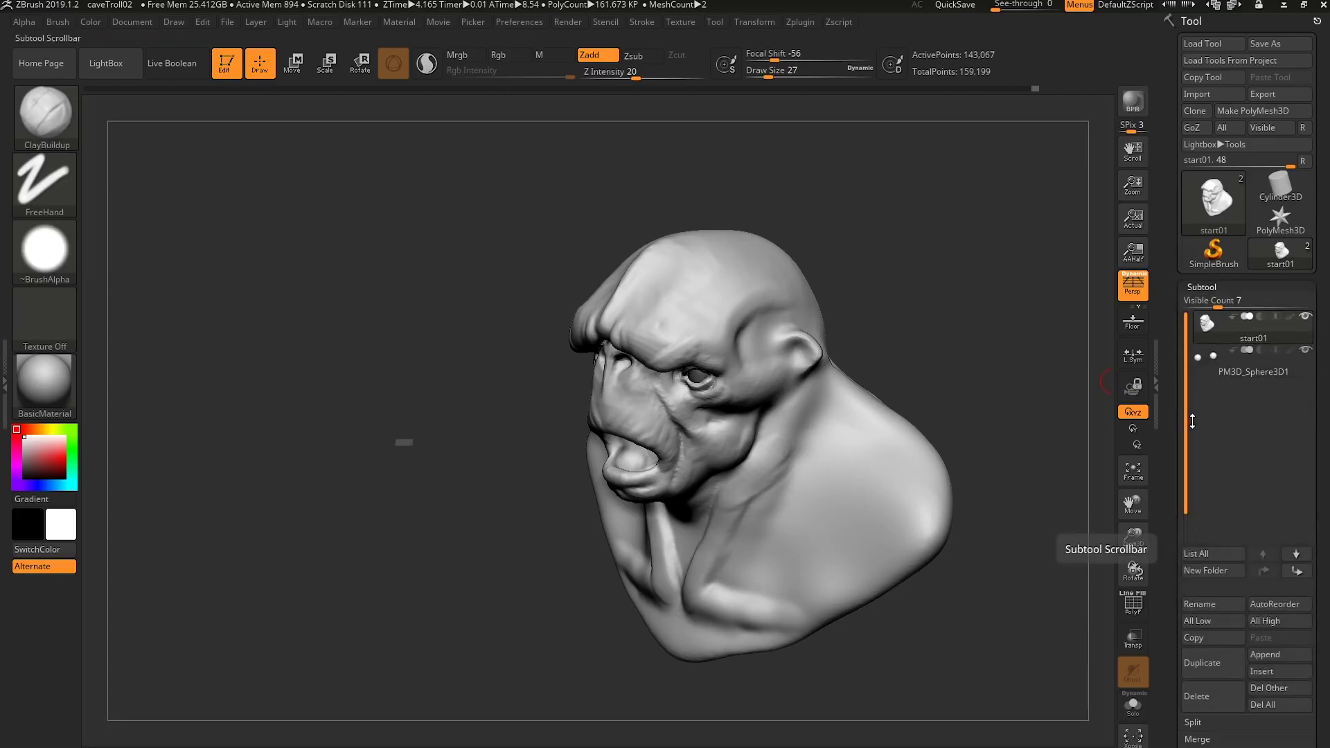
click(1276, 656)
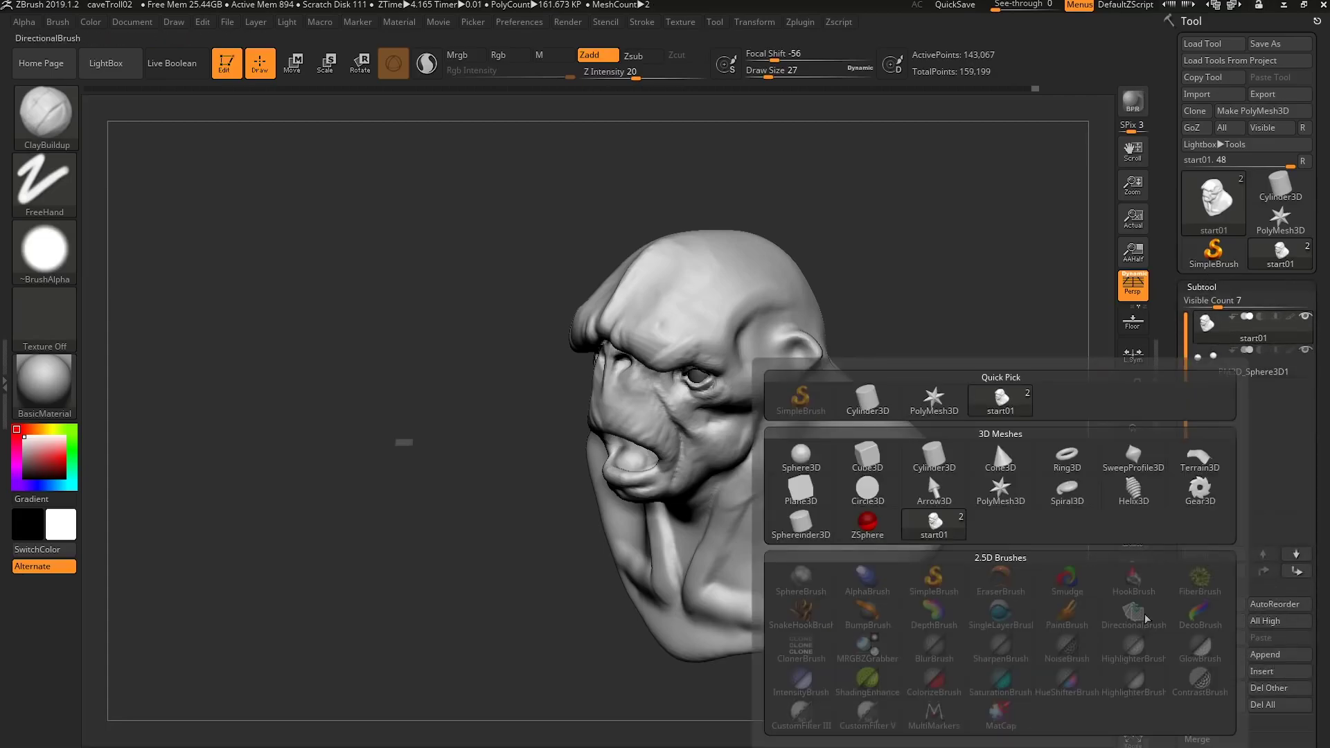
click(801, 457)
click(1209, 399)
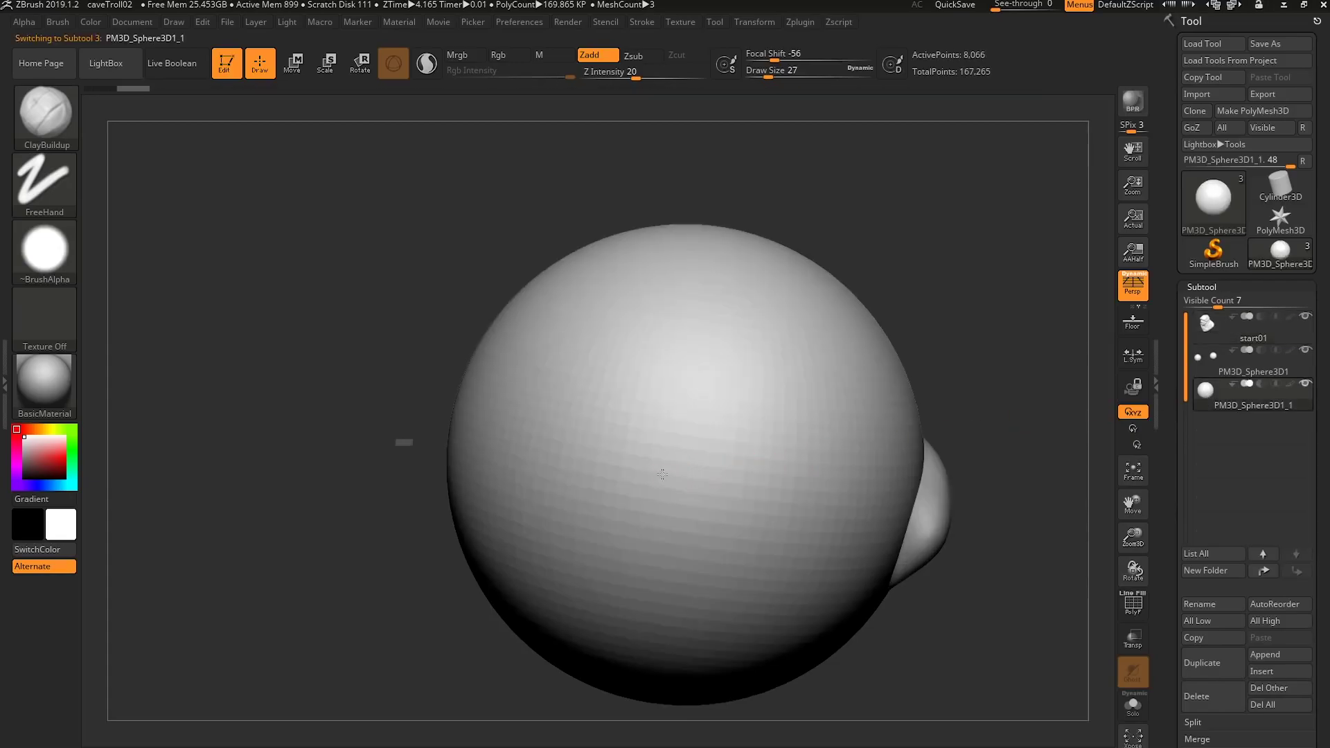
Duplicate the new sphere, hide the duplicate, and reselect the first sphere.
drag(1000, 451, 713, 460)
alt+drag(789, 505, 982, 507)
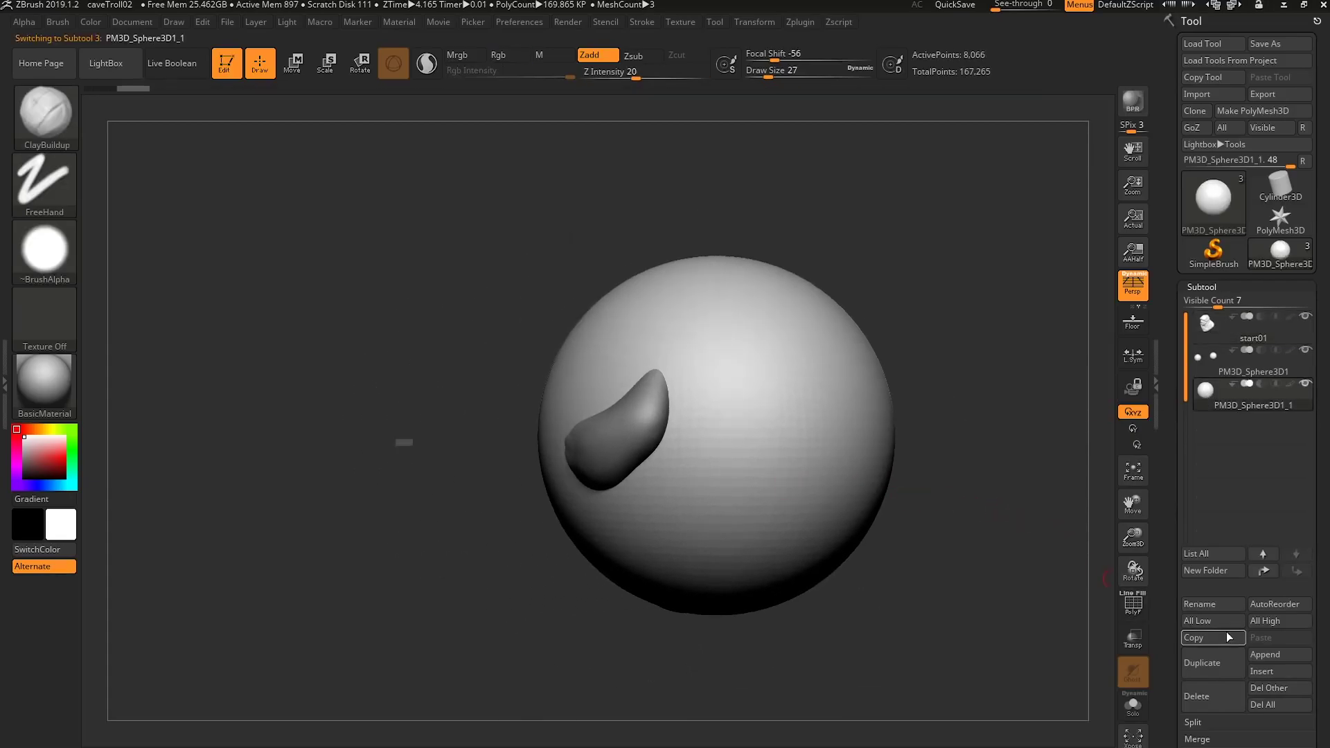
click(1220, 665)
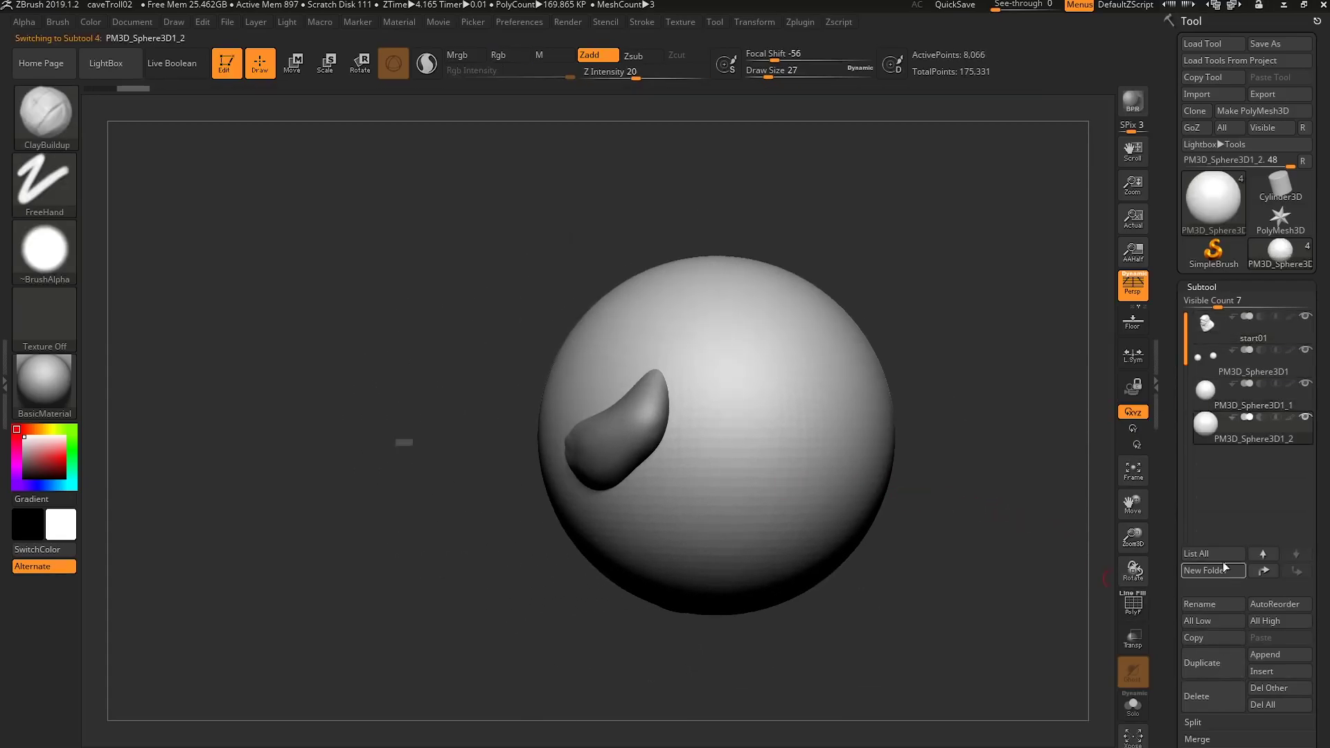
click(1305, 416)
click(1247, 397)
Scale the sphere down to roughly the width of the mouth and bring it forward to the mouth opening.
key(e)
drag(714, 435, 657, 471)
drag(918, 554, 797, 580)
drag(714, 347, 714, 327)
shift+drag(842, 350, 727, 374)
drag(636, 418, 578, 420)
drag(544, 325, 640, 352)
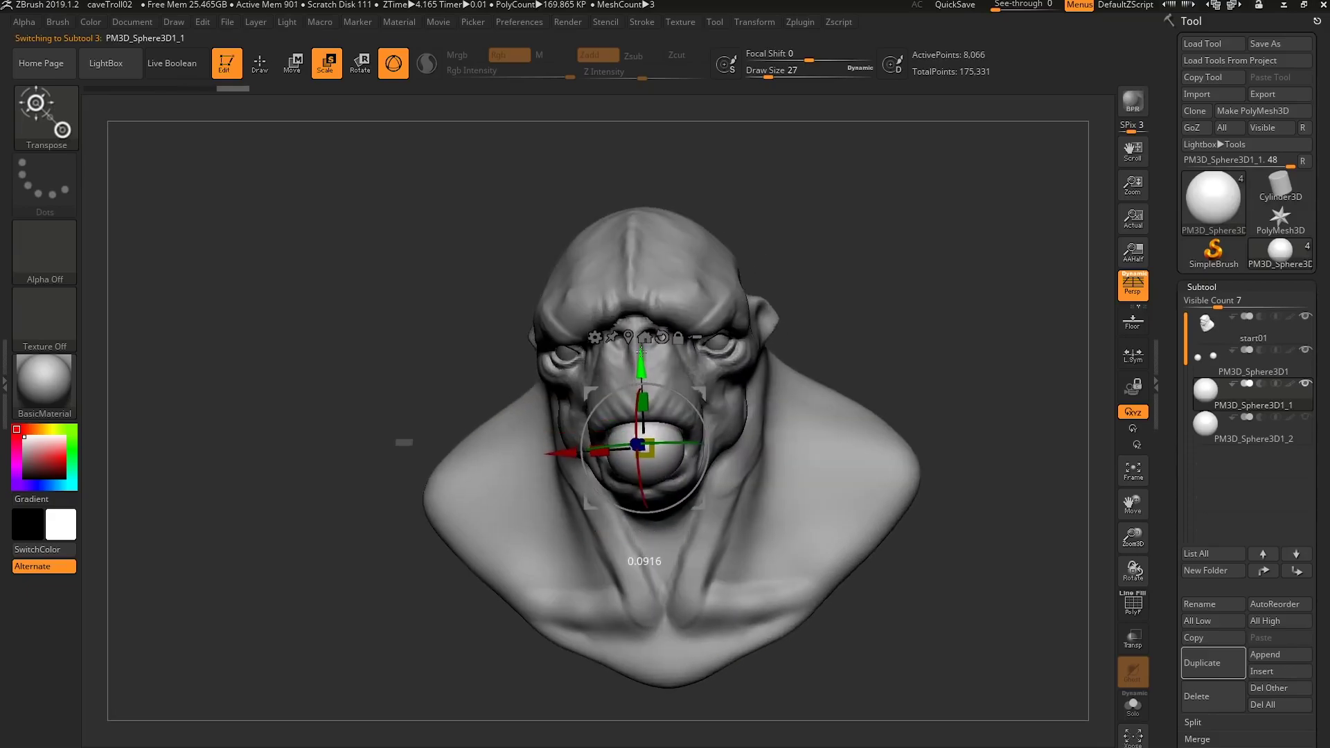
Position the small sphere inside the open mouth just behind the lower lip.
ctrl+right_drag(658, 360, 644, 409)
key(w)
key(q)
key(w)
drag(624, 371, 625, 390)
drag(632, 474, 611, 478)
key(q)
Deform the sphere with the Move brush to follow the inside of the lower lip.
right_drag(726, 457, 668, 483)
key(b)
key(m)
key(v)
key(s)
drag(654, 462, 666, 468)
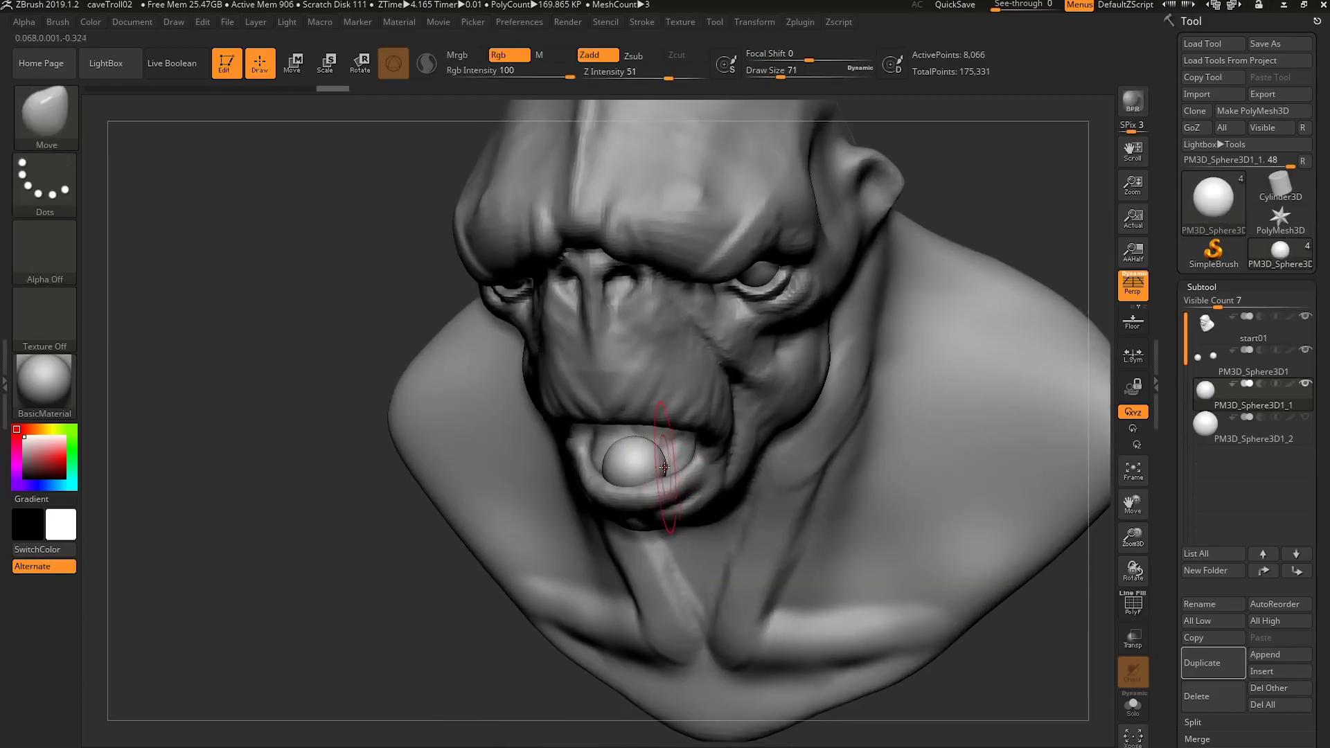
mouse_move(662, 468)
right_down()
mouse_move(638, 480)
mouse_move(688, 455)
mouse_move(658, 473)
right_up()
drag(691, 460, 690, 454)
mouse_move(672, 481)
right_down()
mouse_move(700, 487)
mouse_move(693, 501)
mouse_move(404, 442)
right_up()
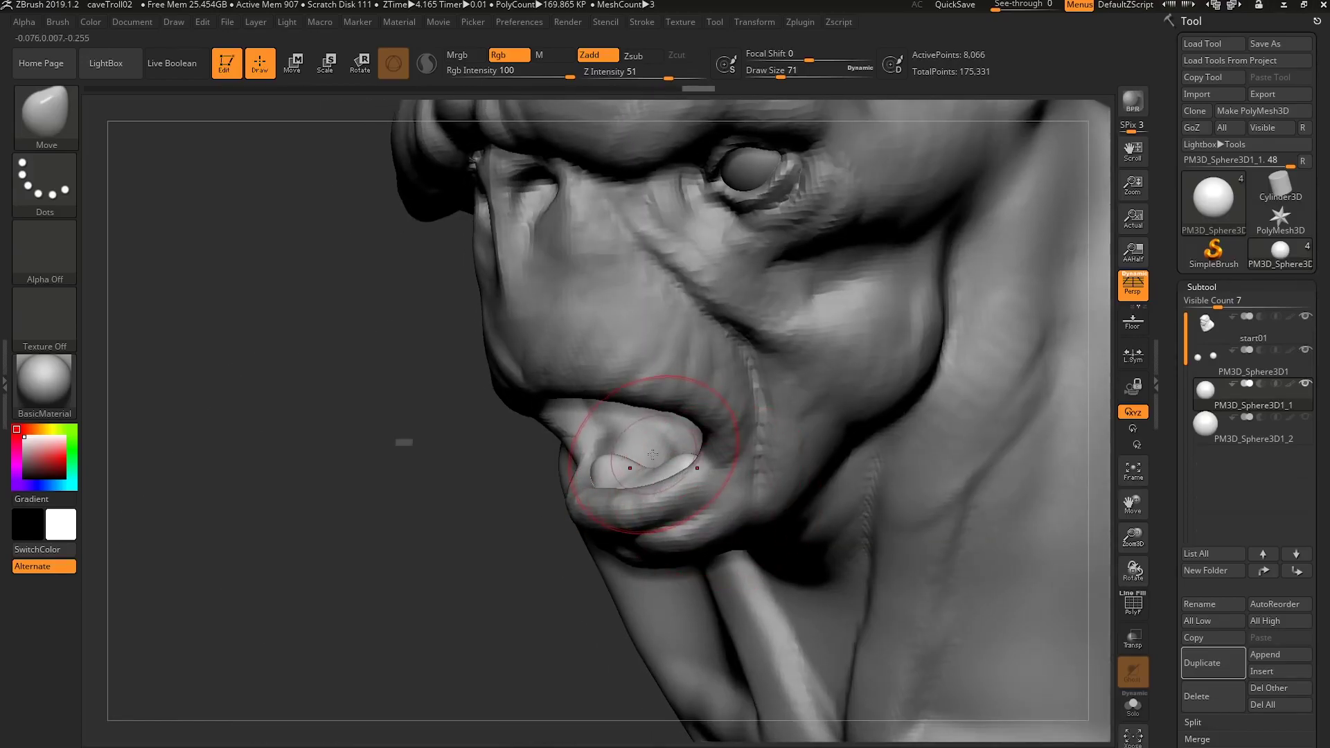
Isolate the mouth piece and pull it into a U-shaped lower gum with the Move brush, checking it against the mouth.
key(ctrl+shift+s)
mouse_move(641, 447)
mouse_down()
mouse_move(654, 481)
mouse_move(680, 441)
mouse_move(655, 414)
mouse_move(666, 398)
mouse_up()
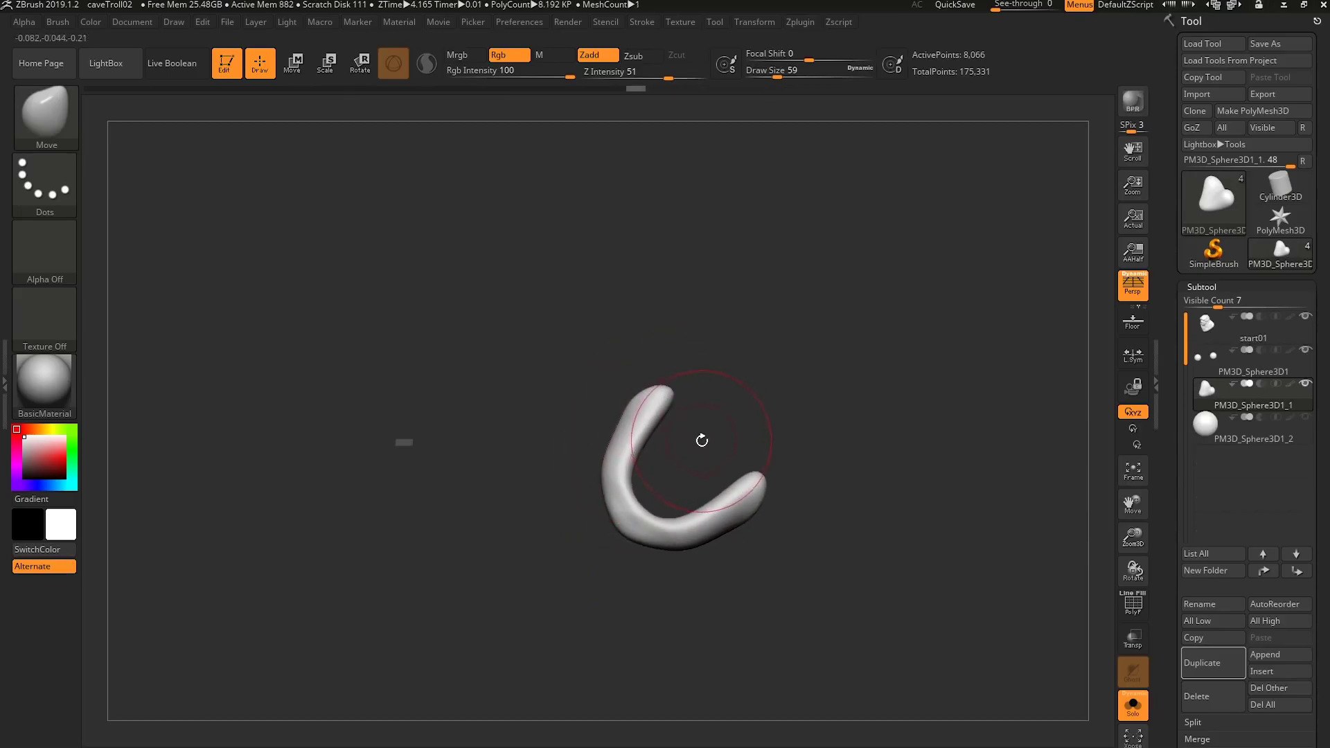
key(ctrl+shift+s)
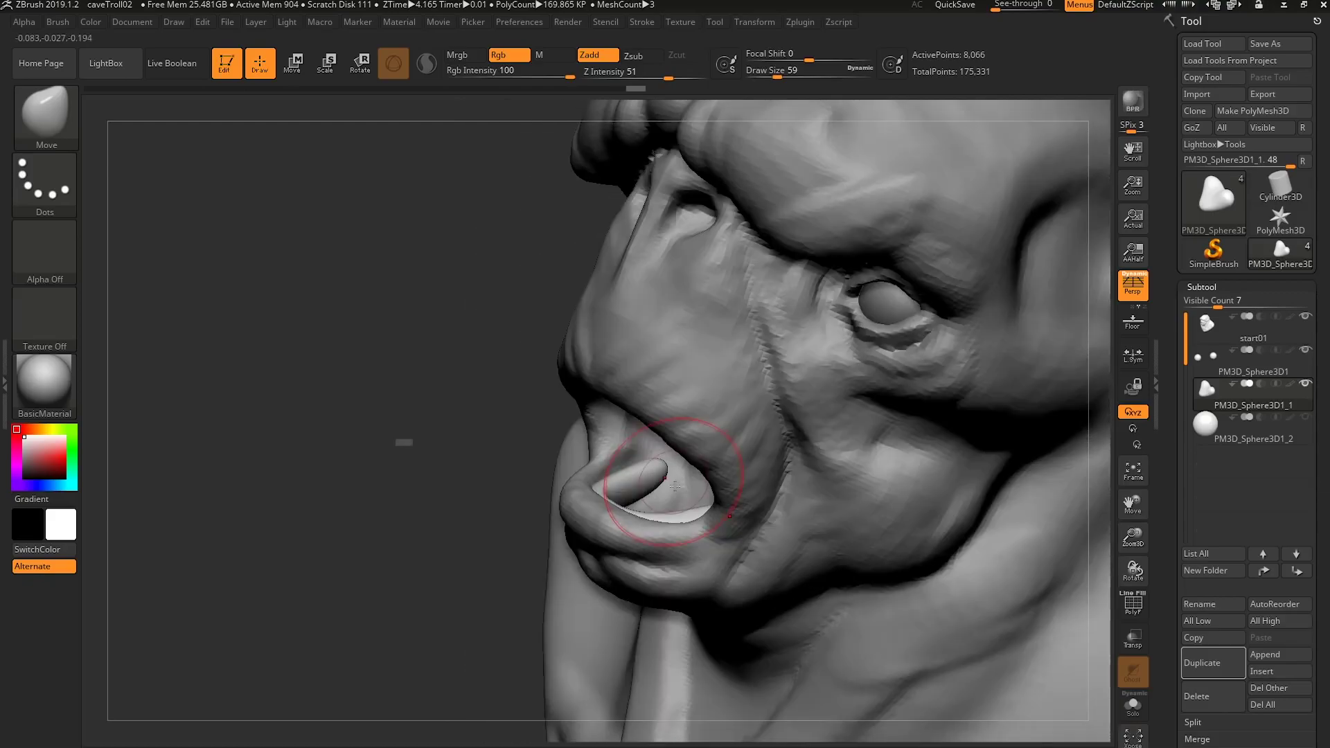
key(ctrl+shift+s)
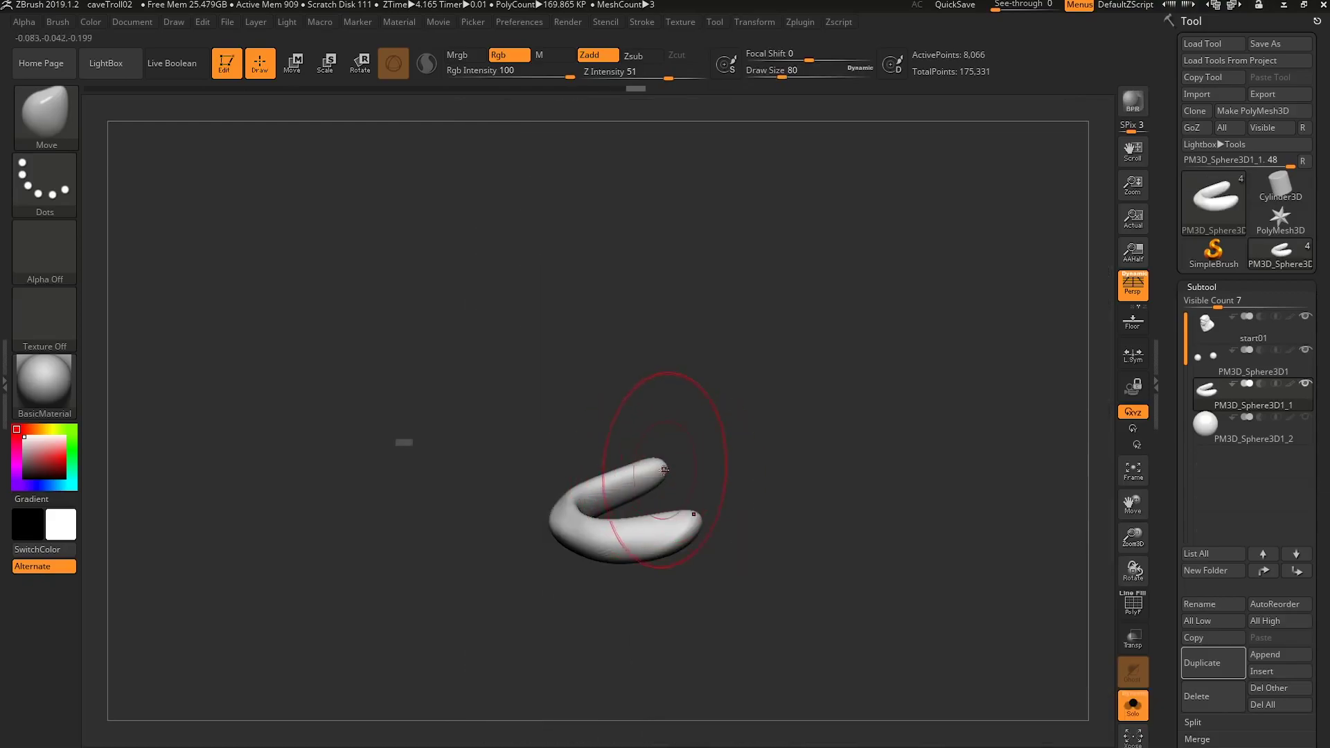
drag(589, 624, 575, 556)
key(s)
mouse_move(587, 559)
mouse_down()
mouse_move(591, 571)
mouse_move(693, 575)
mouse_move(682, 569)
mouse_up()
drag(735, 544, 669, 596)
key(s)
mouse_move(658, 529)
mouse_down()
mouse_move(646, 487)
mouse_move(635, 514)
mouse_up()
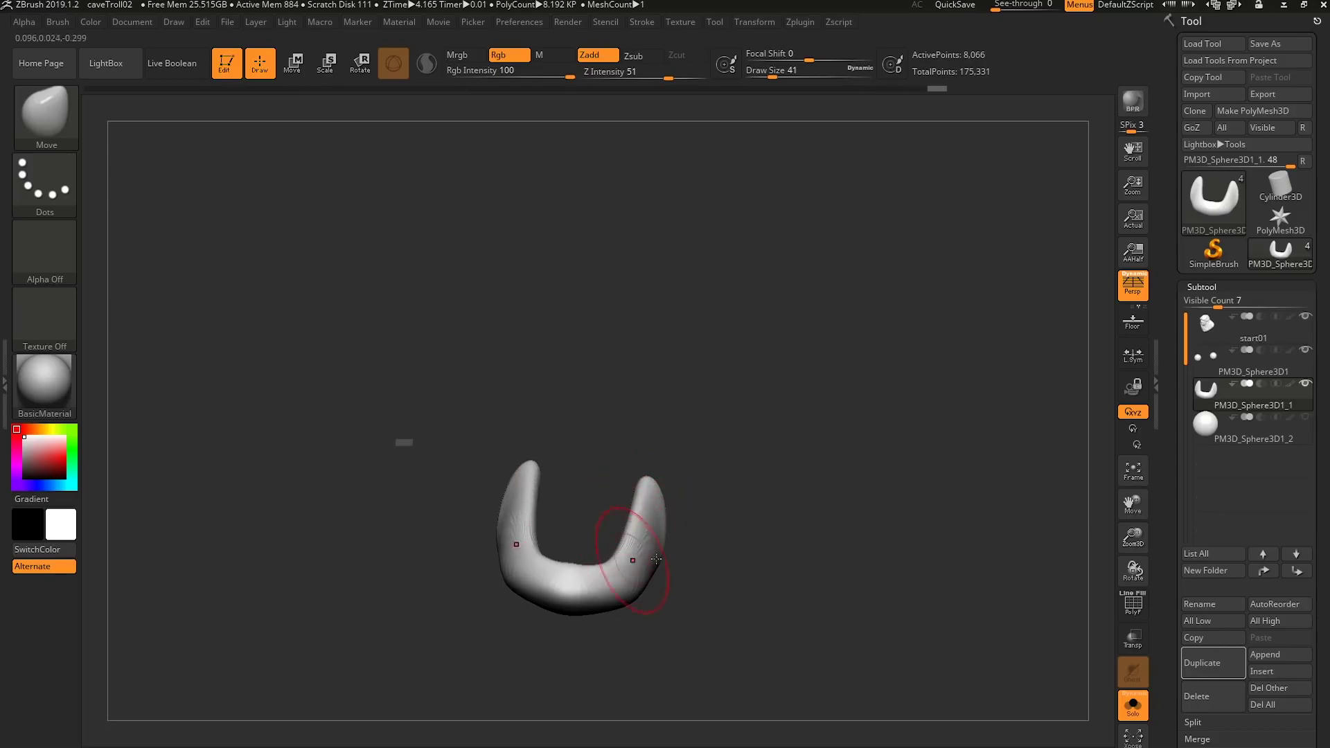
Remesh the U-shaped gum with DynaMesh at resolution 568.
drag(1176, 560, 1179, 420)
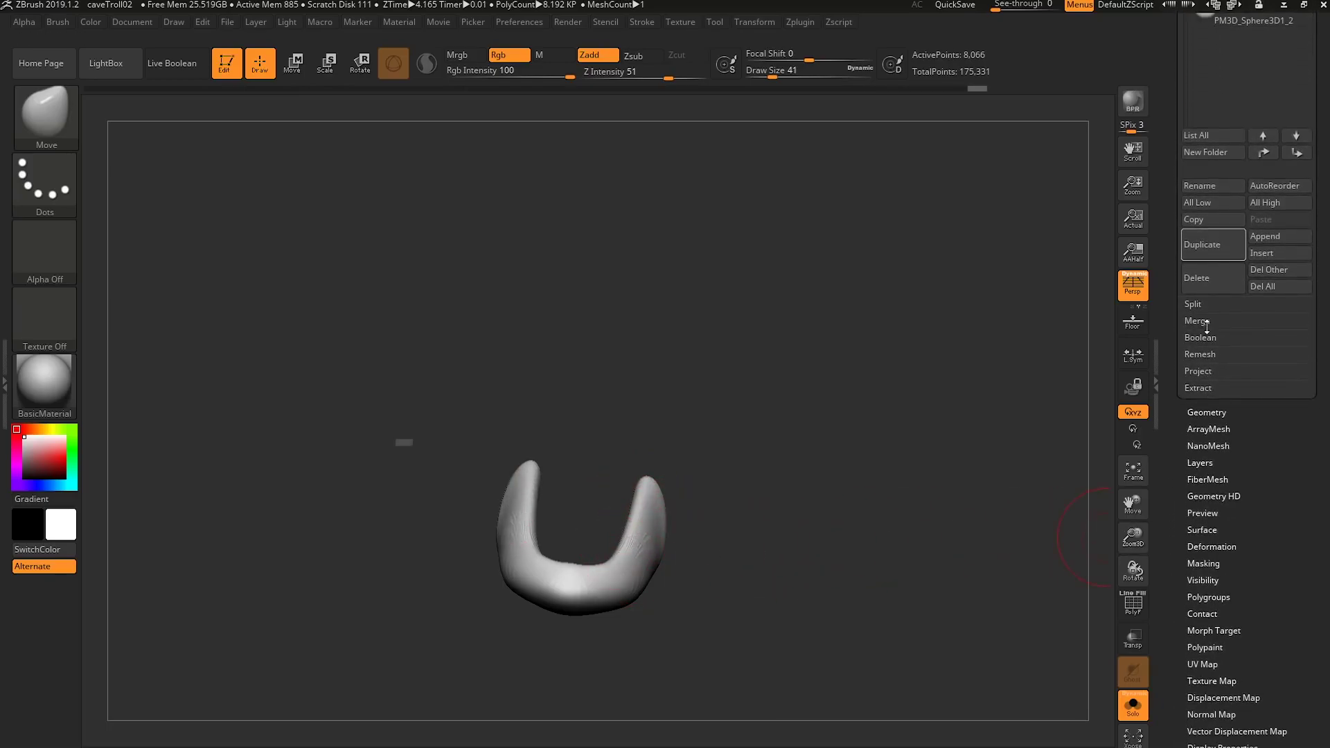
click(1211, 414)
click(1212, 168)
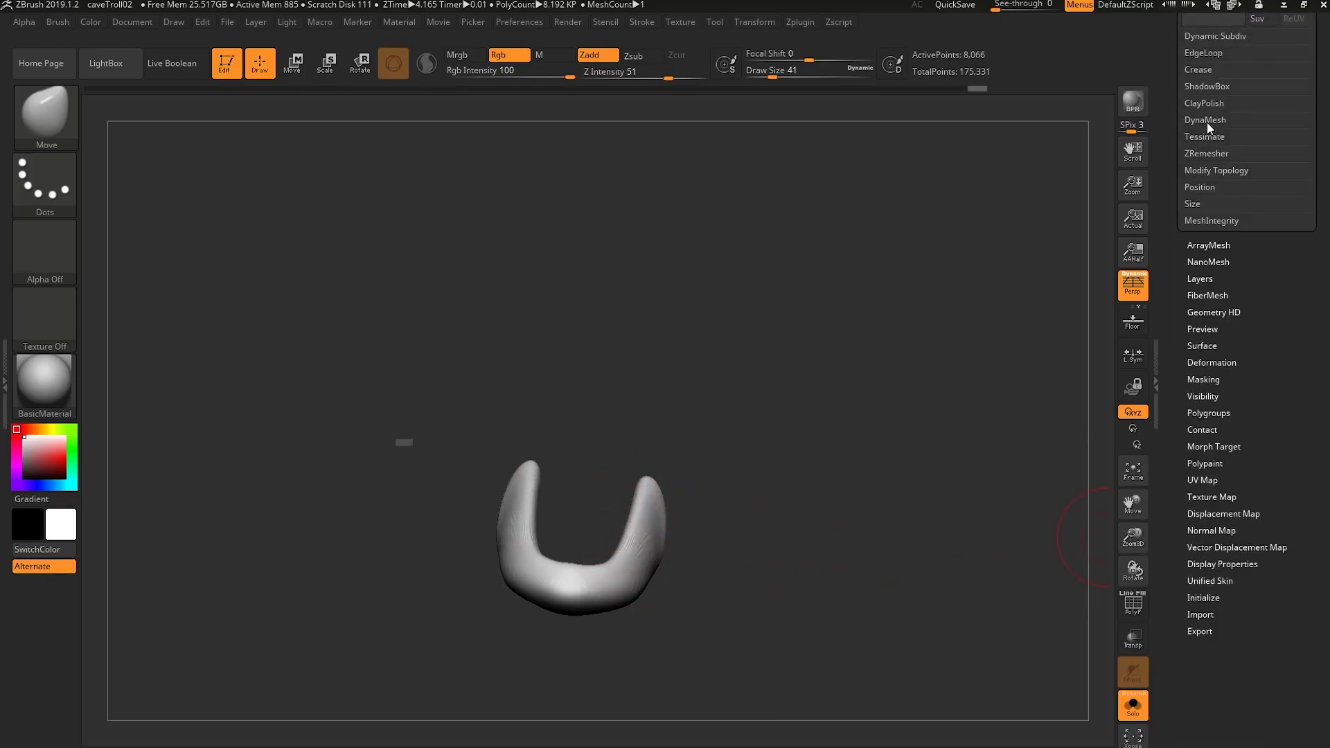
click(1205, 120)
click(1209, 146)
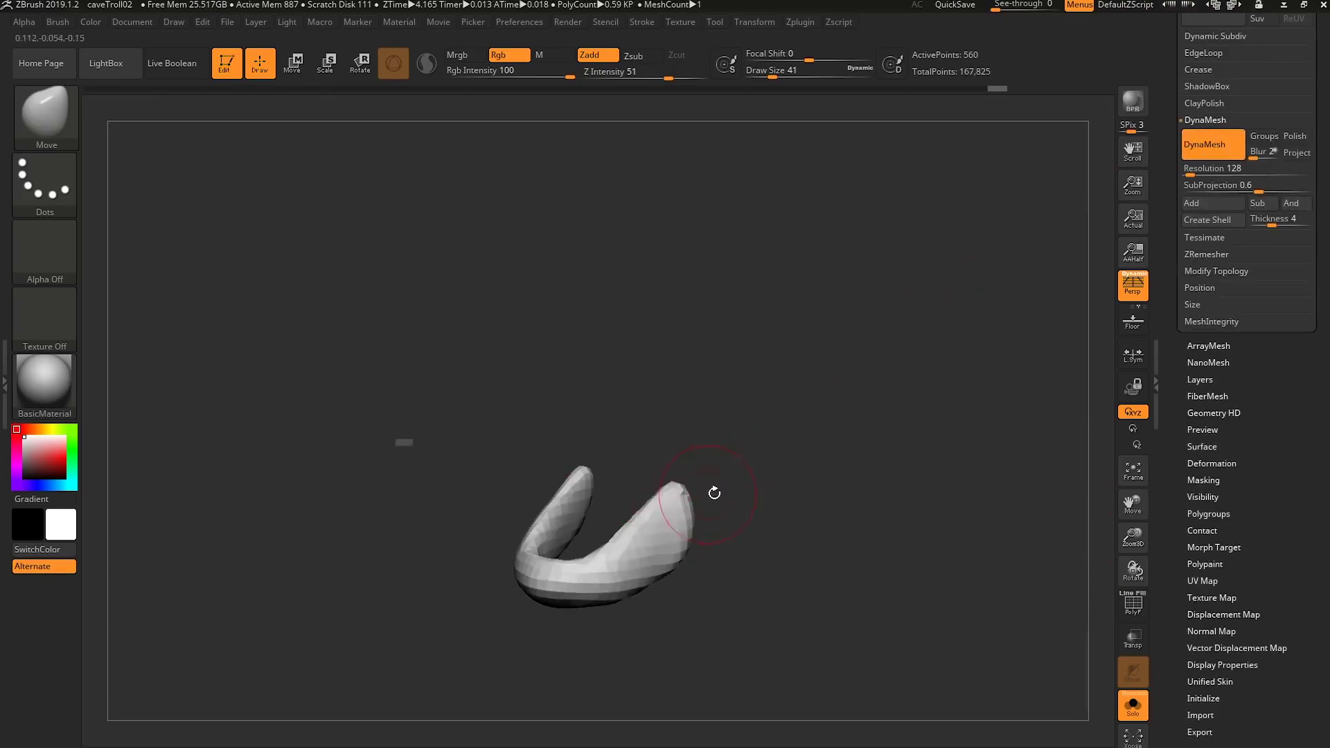
click(1203, 172)
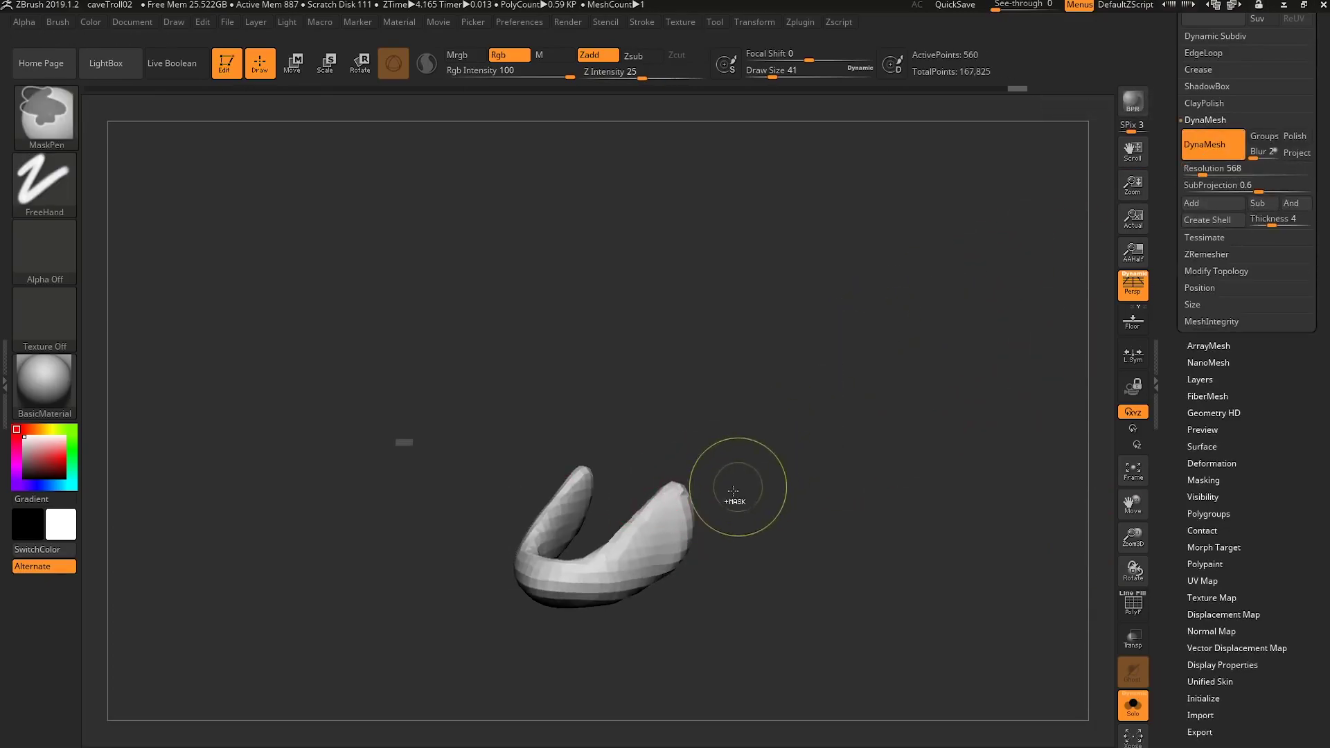
mouse_move(724, 565)
ctrl+mouse_down()
mouse_move(699, 545)
mouse_move(579, 578)
mouse_move(670, 512)
mouse_move(683, 544)
ctrl+mouse_up()
Bring the whole bust back into view and adjust the lower gum's end inside the mouth with the Move brush.
key(alt+s)
right_drag(679, 547, 639, 509)
key(bracketright)
drag(634, 510, 641, 507)
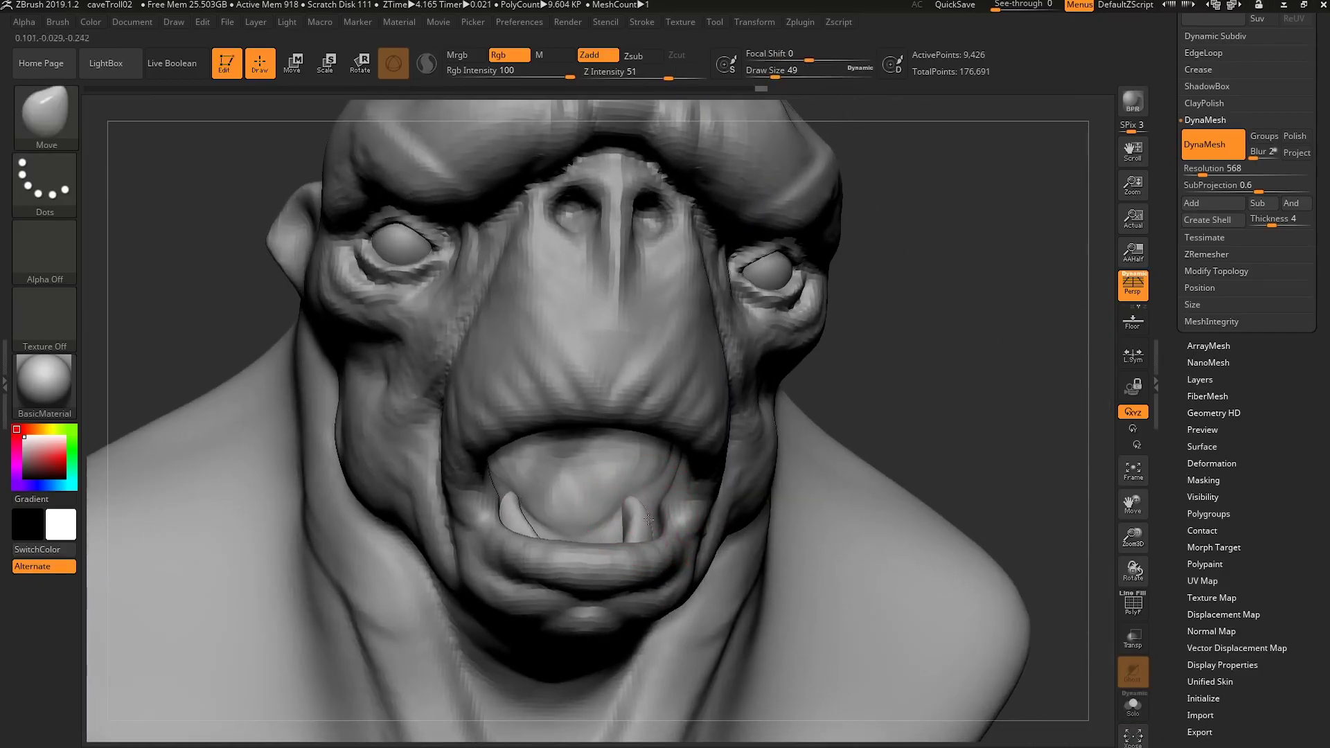
Isolate the head and carve the inside of the mouth deeper with the ClayBuildup brush.
mouse_move(650, 539)
right_down()
mouse_move(526, 547)
mouse_move(561, 551)
mouse_move(607, 500)
right_up()
key(bracketright)
key(bracketright)
key(bracketright)
key(bracketright)
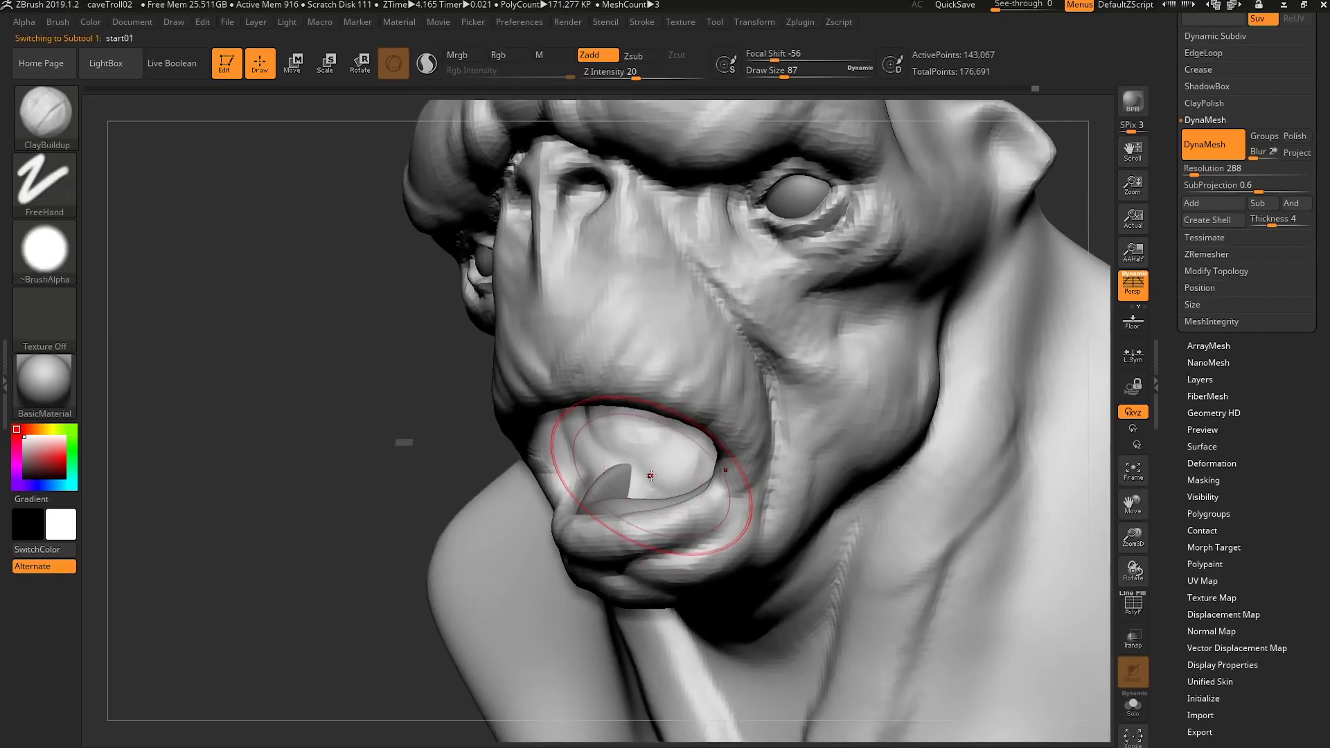
key(bracketleft)
key(bracketleft)
key(bracketleft)
key(bracketleft)
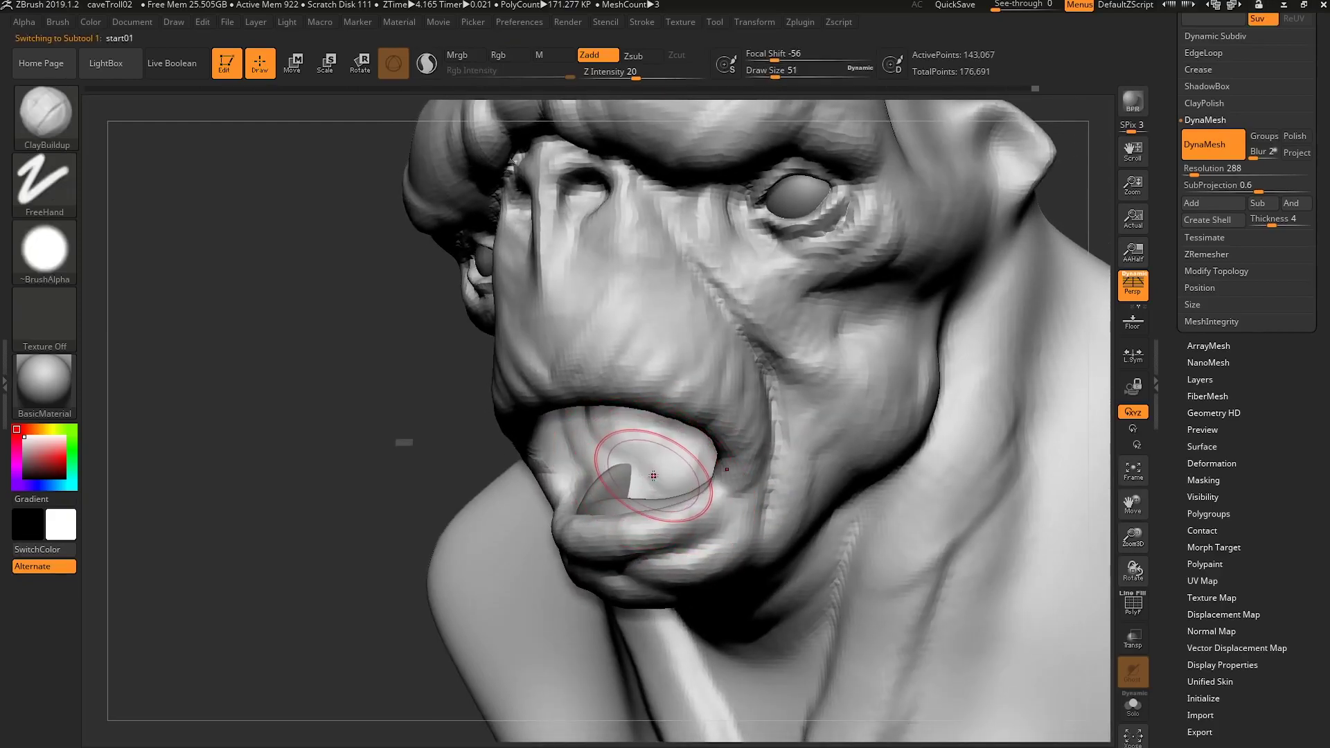
key(alt+s)
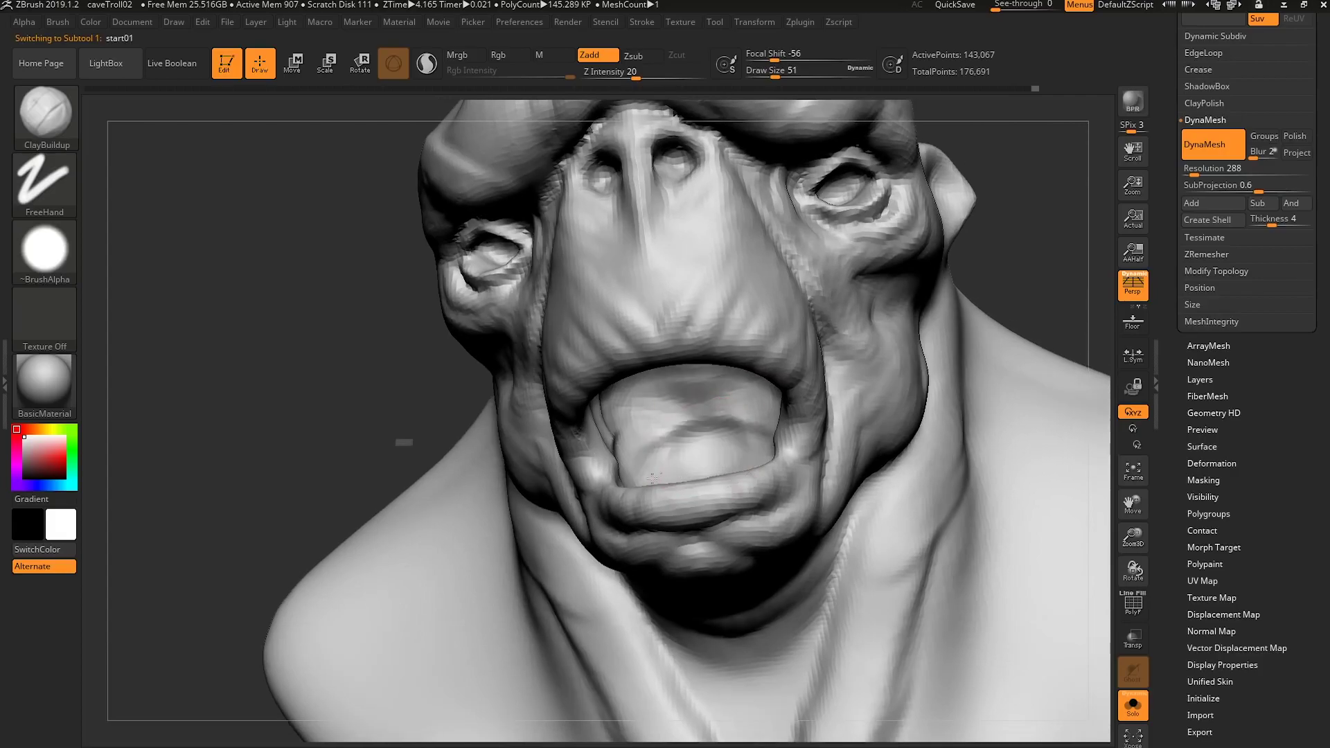
mouse_move(652, 478)
mouse_down()
mouse_move(637, 408)
mouse_move(654, 395)
mouse_up()
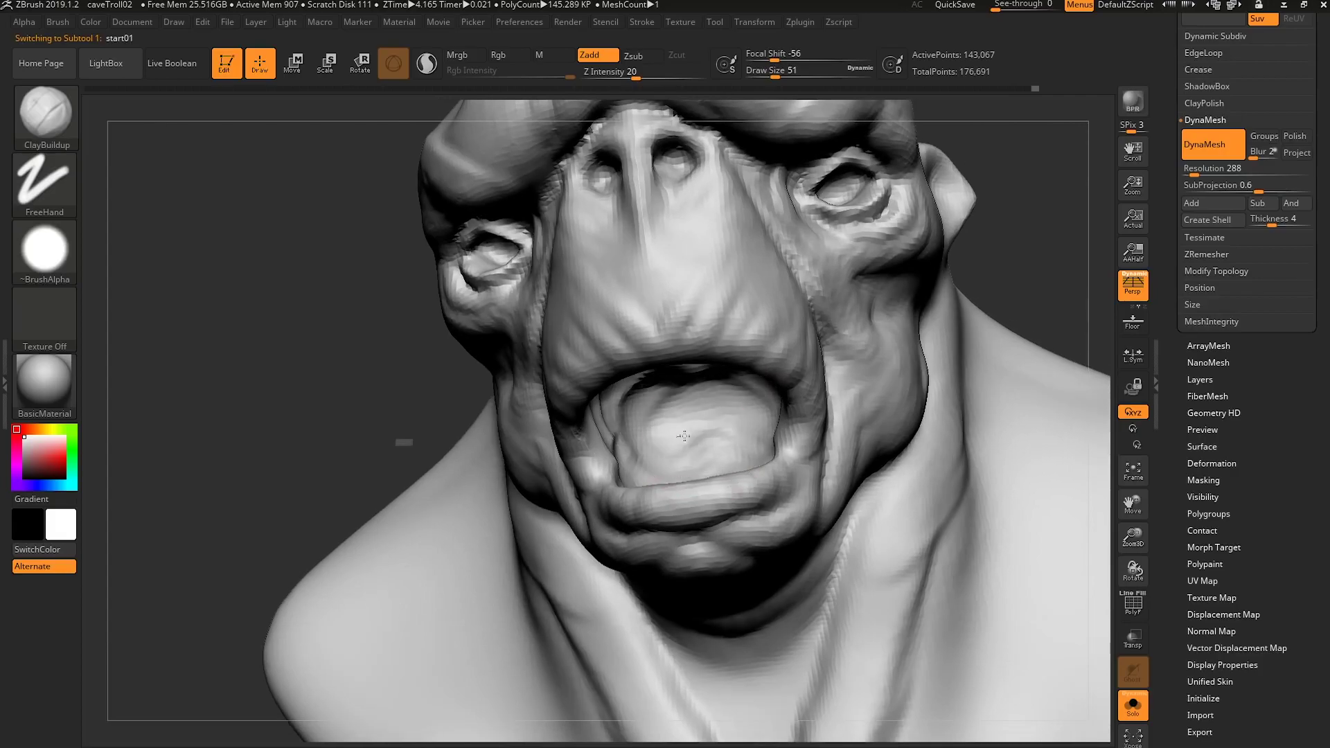
right_drag(738, 433, 684, 460)
mouse_move(580, 425)
right_down()
mouse_move(586, 491)
mouse_move(673, 485)
mouse_move(662, 548)
mouse_move(653, 457)
mouse_move(623, 399)
right_up()
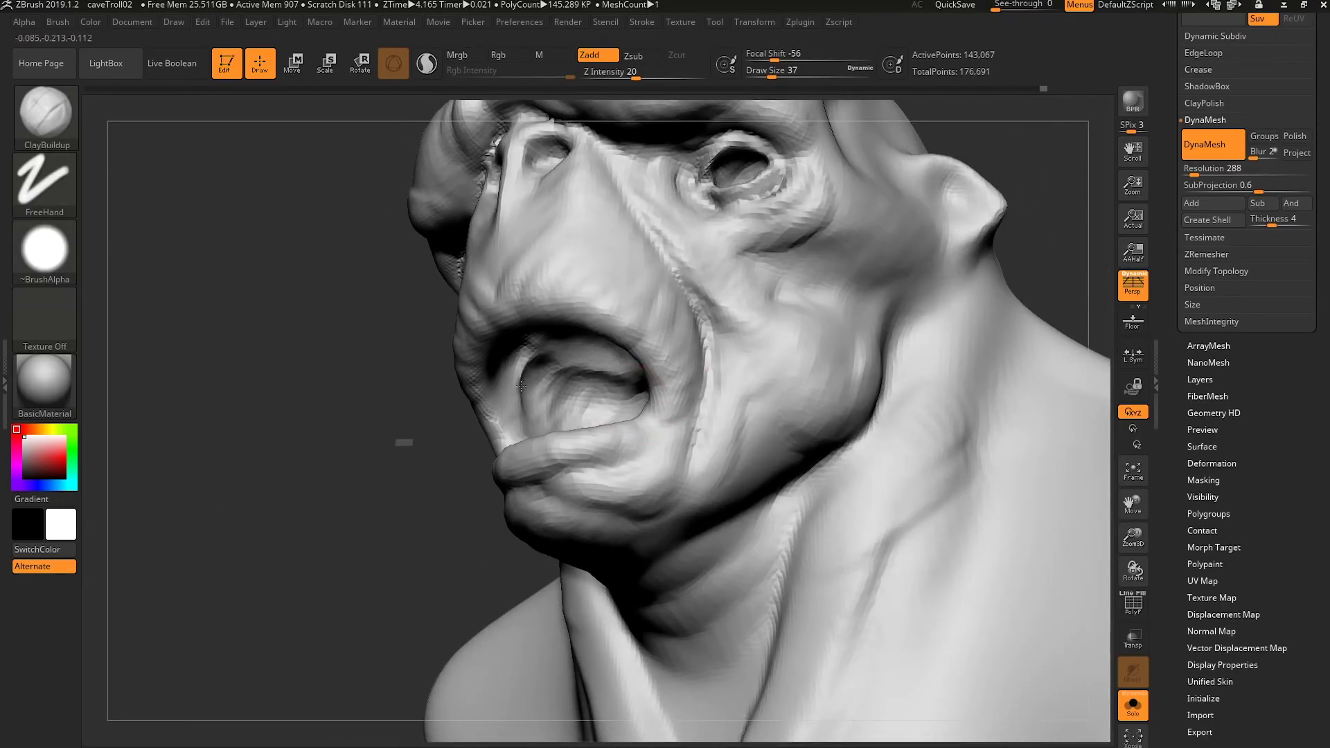
mouse_move(603, 355)
right_down()
mouse_move(662, 379)
mouse_move(712, 439)
mouse_move(616, 504)
mouse_move(653, 483)
right_up()
Show all parts, select the lower gum and reshape its ends with the Move brush to fit behind the lower lip.
key(alt+s)
alt+click(620, 507)
key(b)
key(m)
key(v)
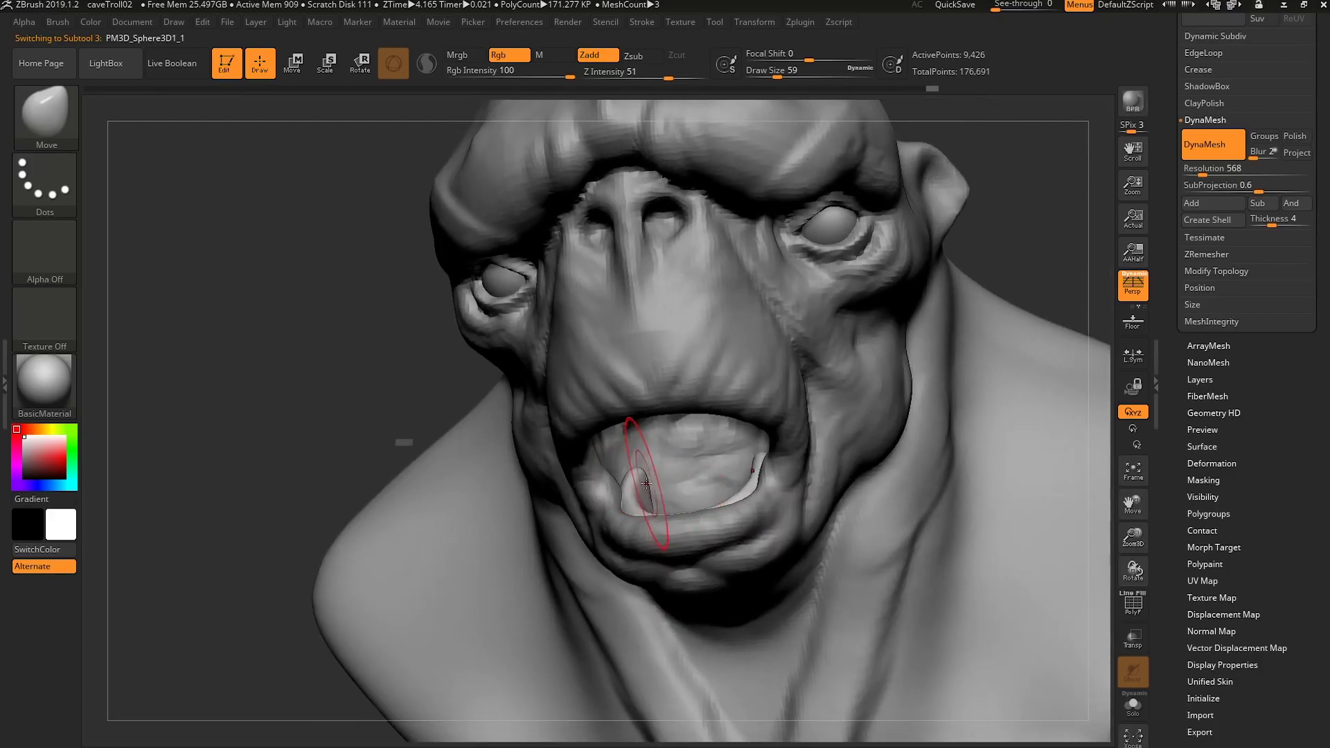
drag(645, 485, 662, 476)
ctrl+right_drag(665, 478, 716, 497)
mouse_move(717, 497)
right_down()
mouse_move(688, 510)
mouse_move(680, 491)
mouse_move(689, 528)
mouse_move(682, 517)
right_up()
key(s)
drag(636, 518, 633, 511)
mouse_move(633, 511)
right_down()
mouse_move(656, 493)
mouse_move(640, 505)
right_up()
key(s)
drag(641, 509, 625, 512)
right_drag(636, 518, 678, 488)
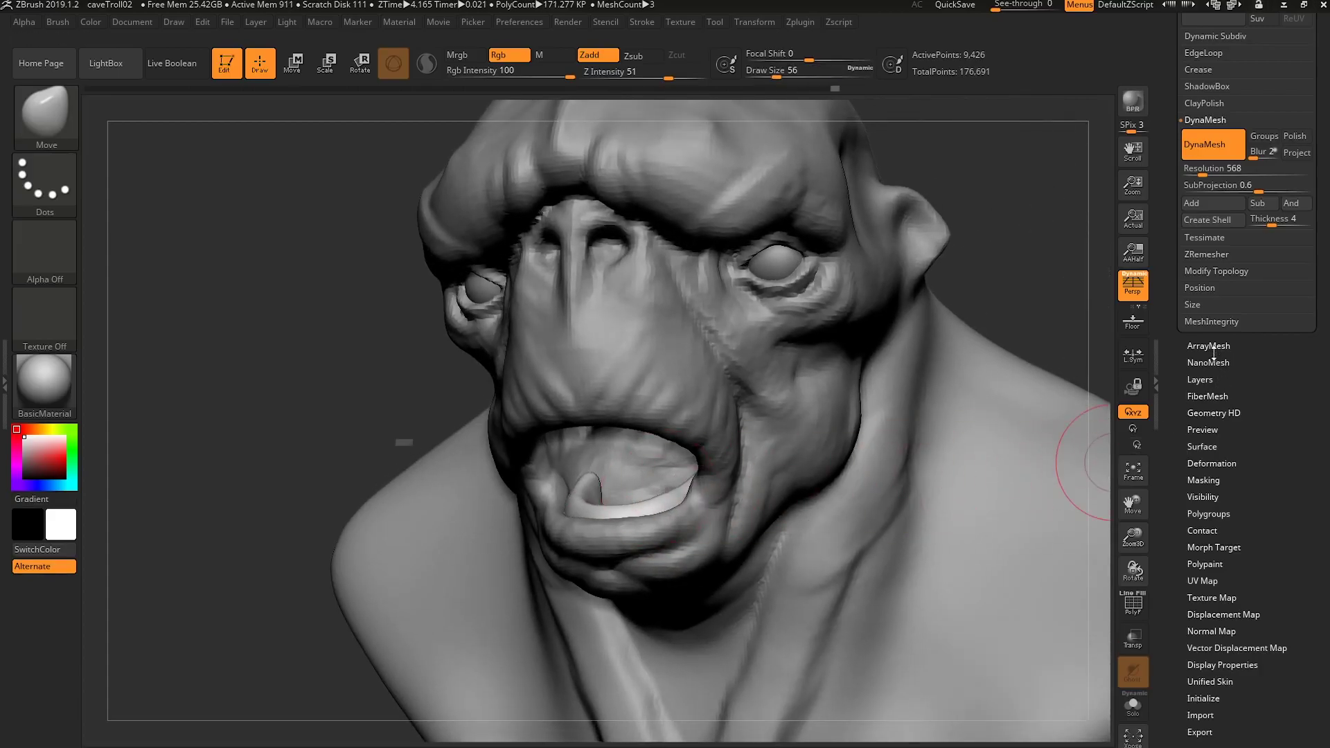
Try Mirror And Weld on the lower gum, and undo it.
click(1207, 146)
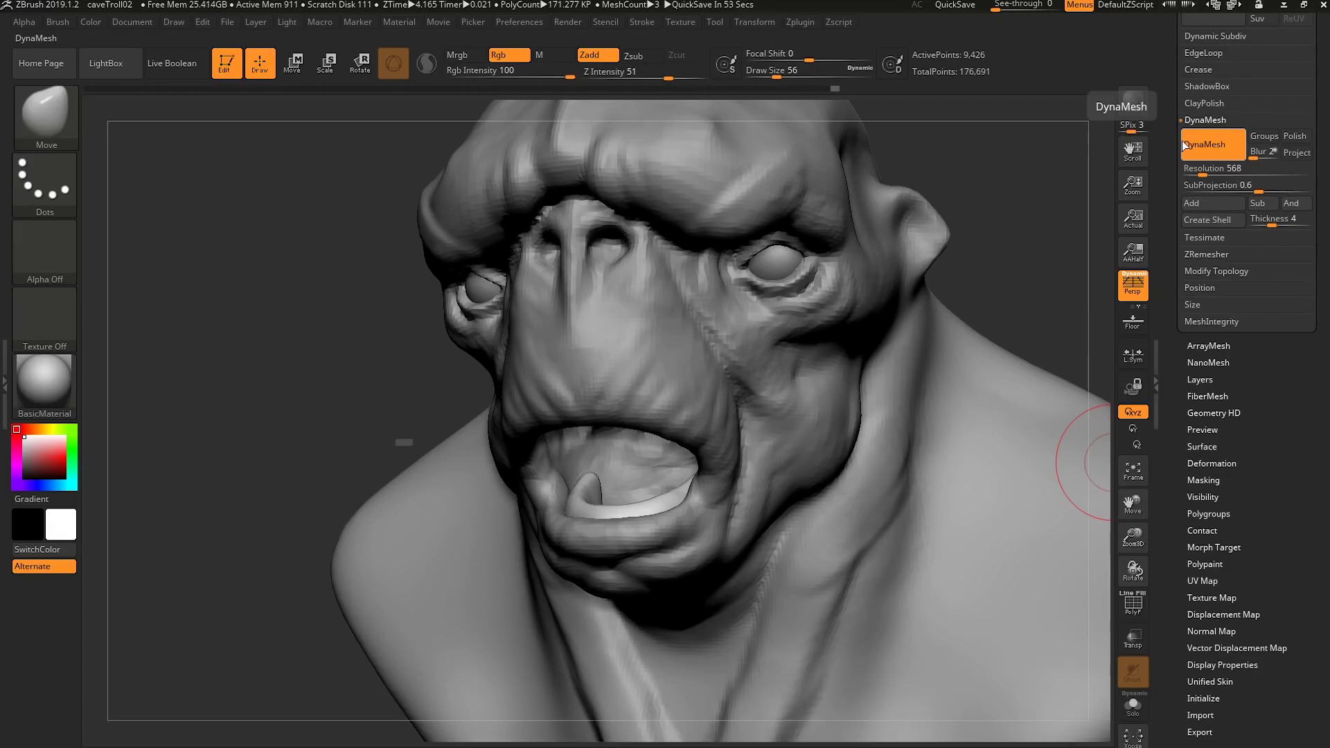
drag(1250, 349, 1250, 488)
click(1238, 411)
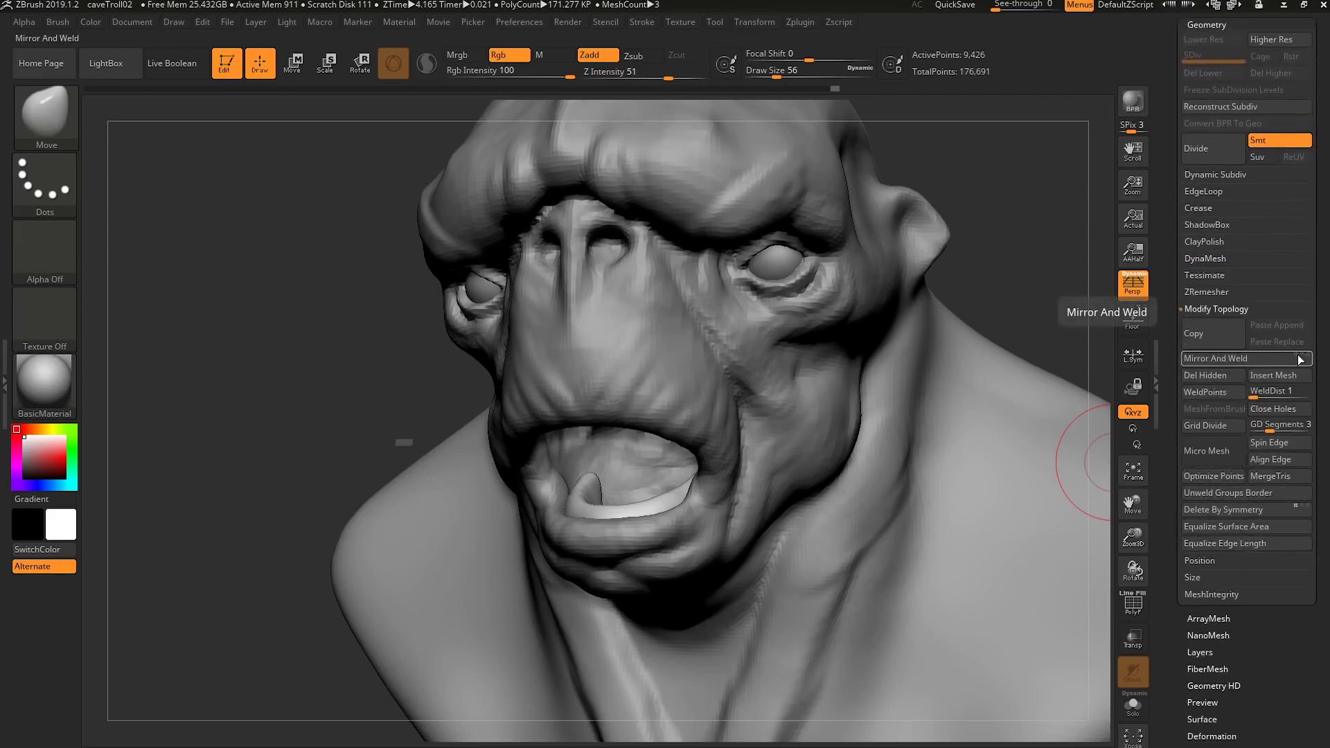
click(1272, 358)
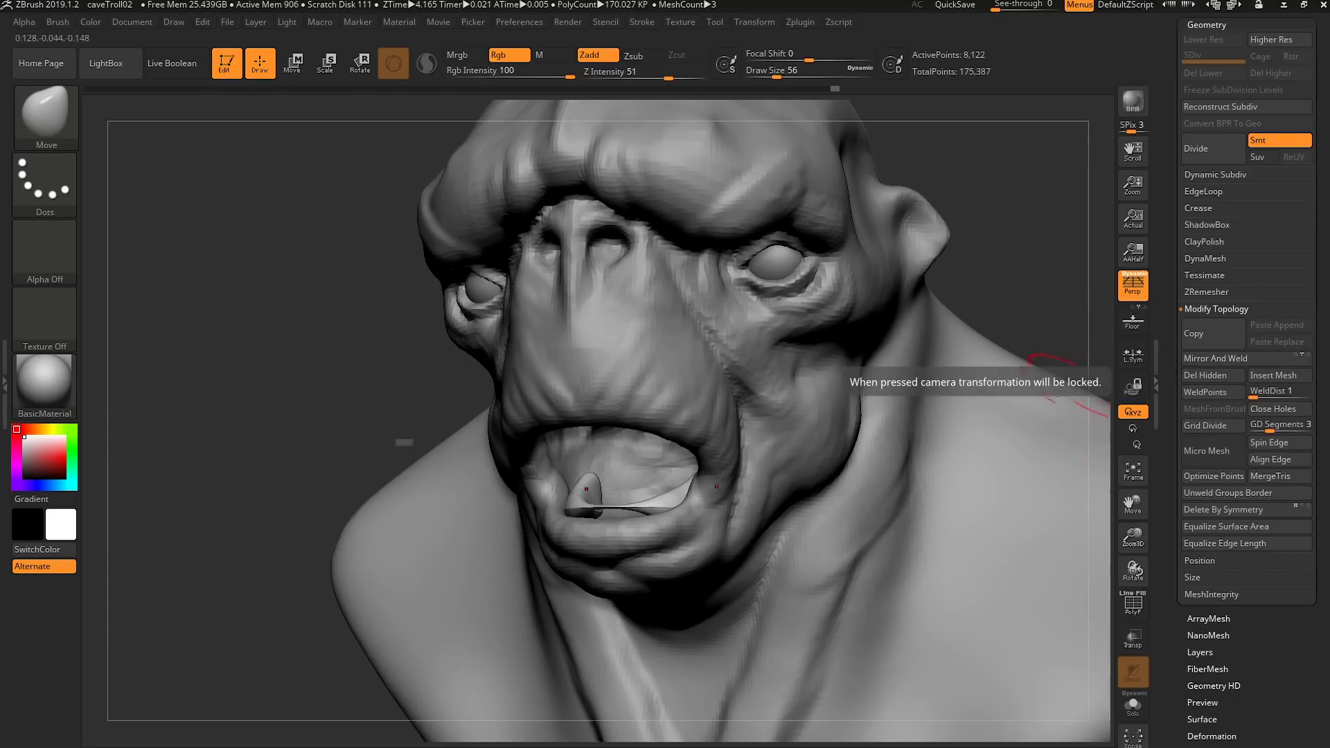
key(ctrl+z)
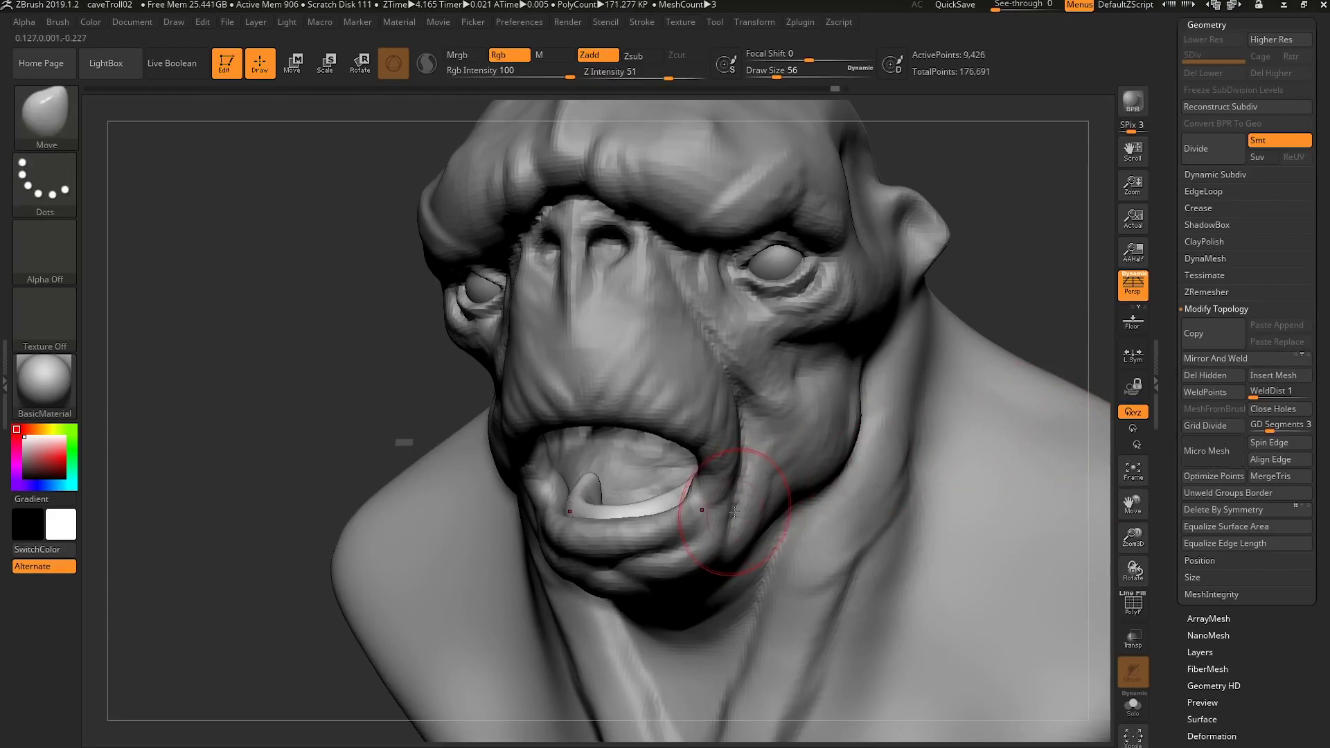
Duplicate the lower gum subtool.
drag(1327, 197, 1321, 478)
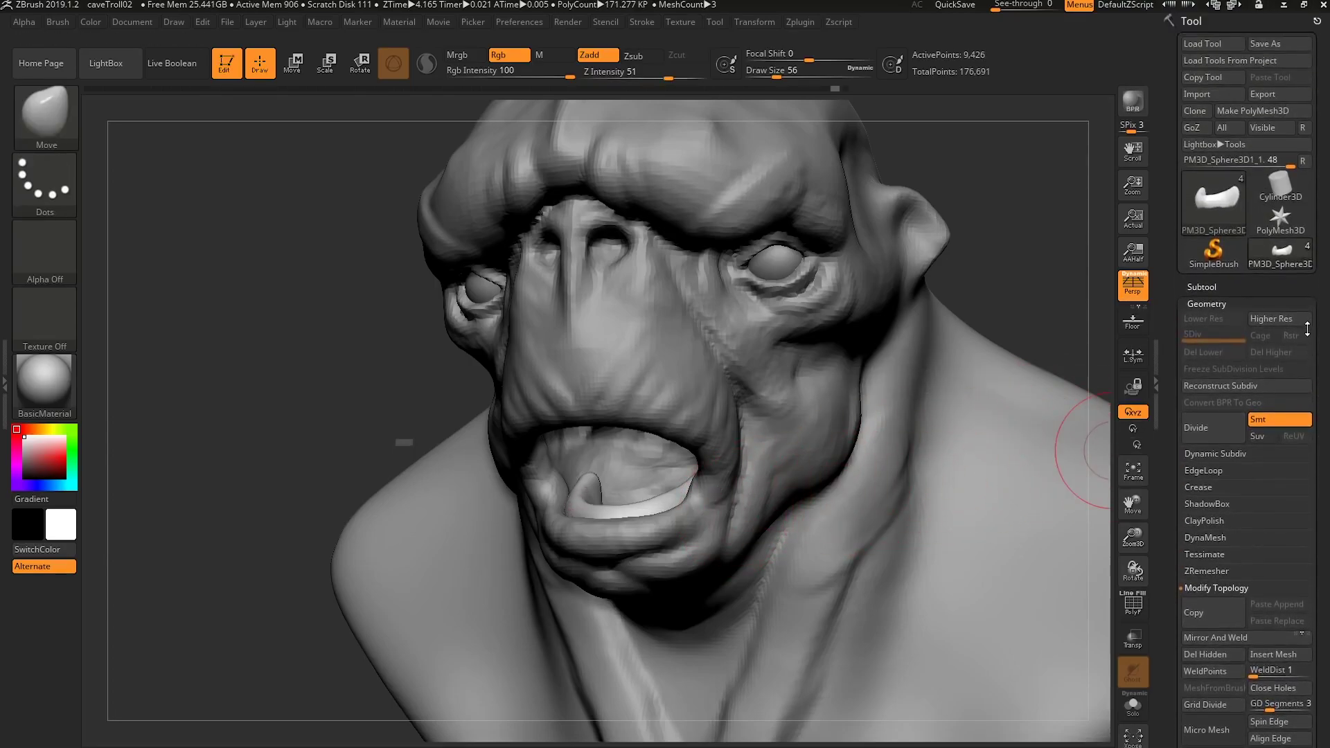
click(1208, 290)
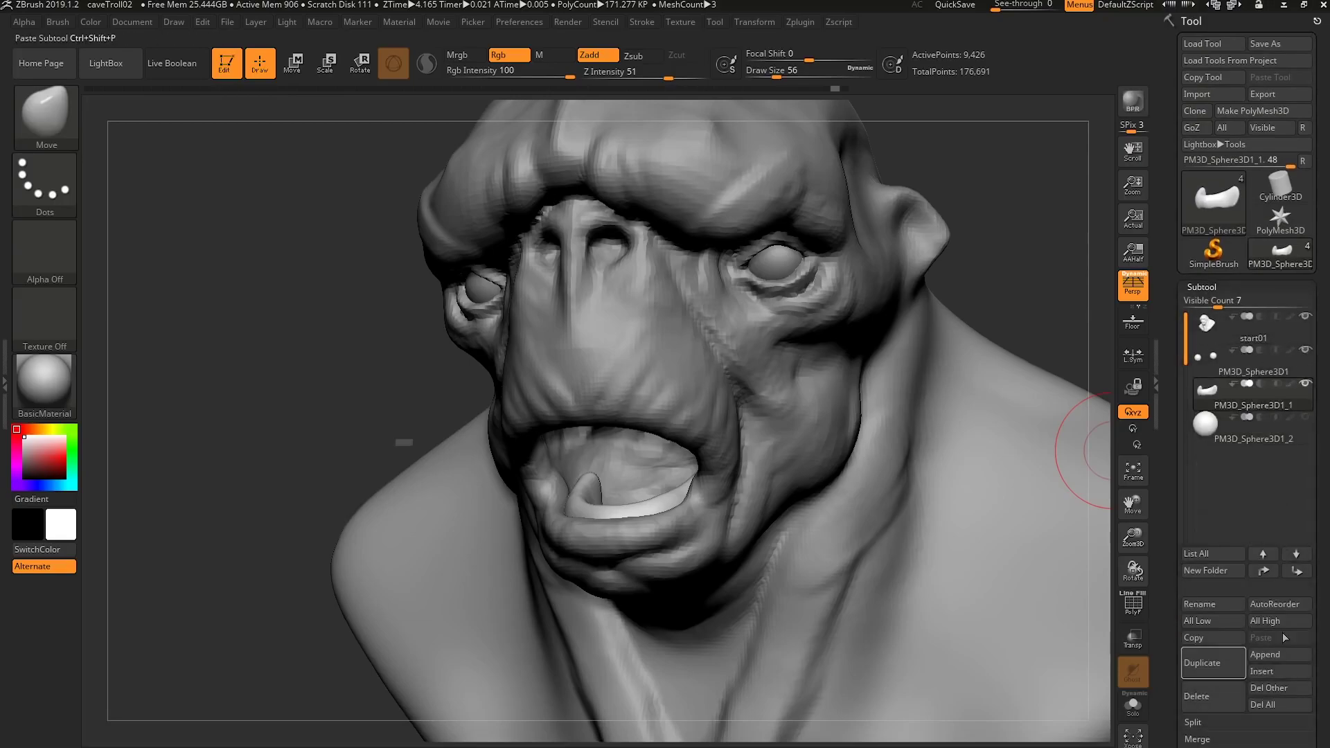
click(1222, 666)
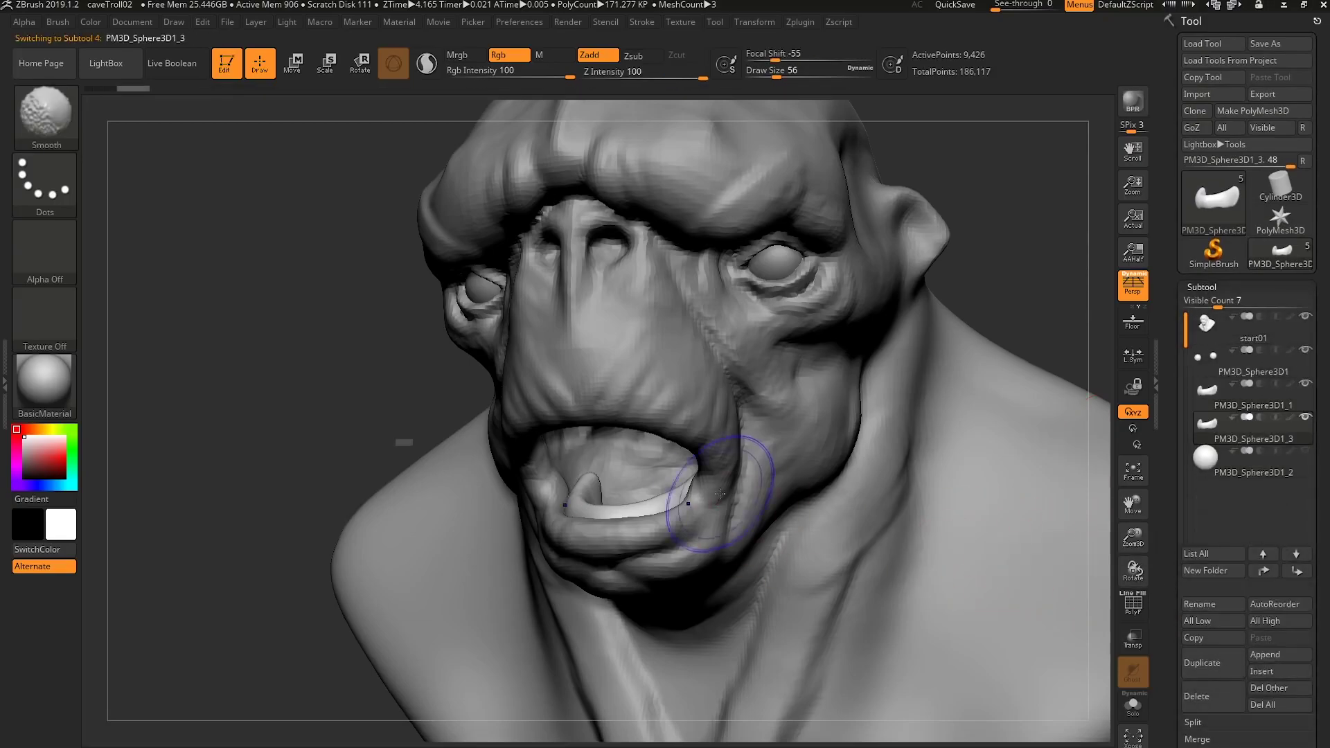
Flip the duplicated gum vertically with the Mirror deformation set to the Y axis only.
shift+drag(712, 504, 918, 532)
scroll(1225, 494, down, 8)
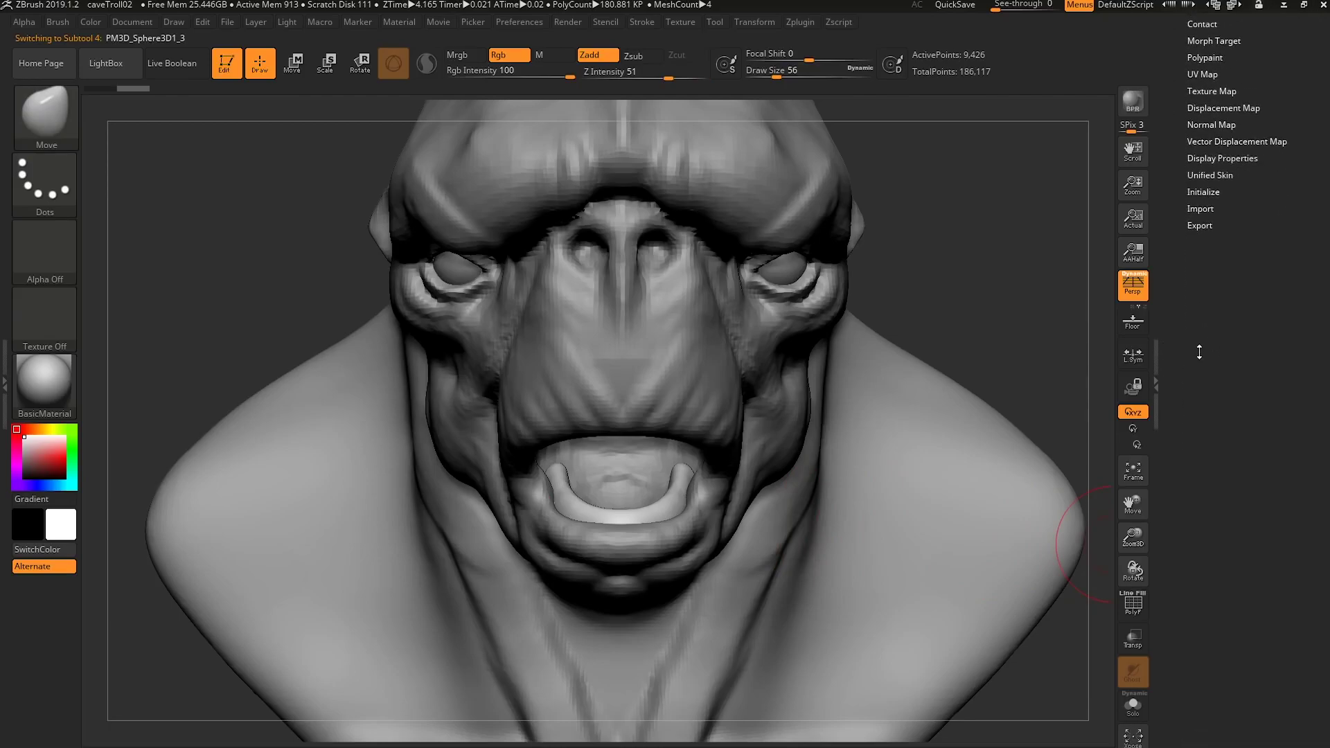
scroll(1225, 494, up, 1)
click(1220, 379)
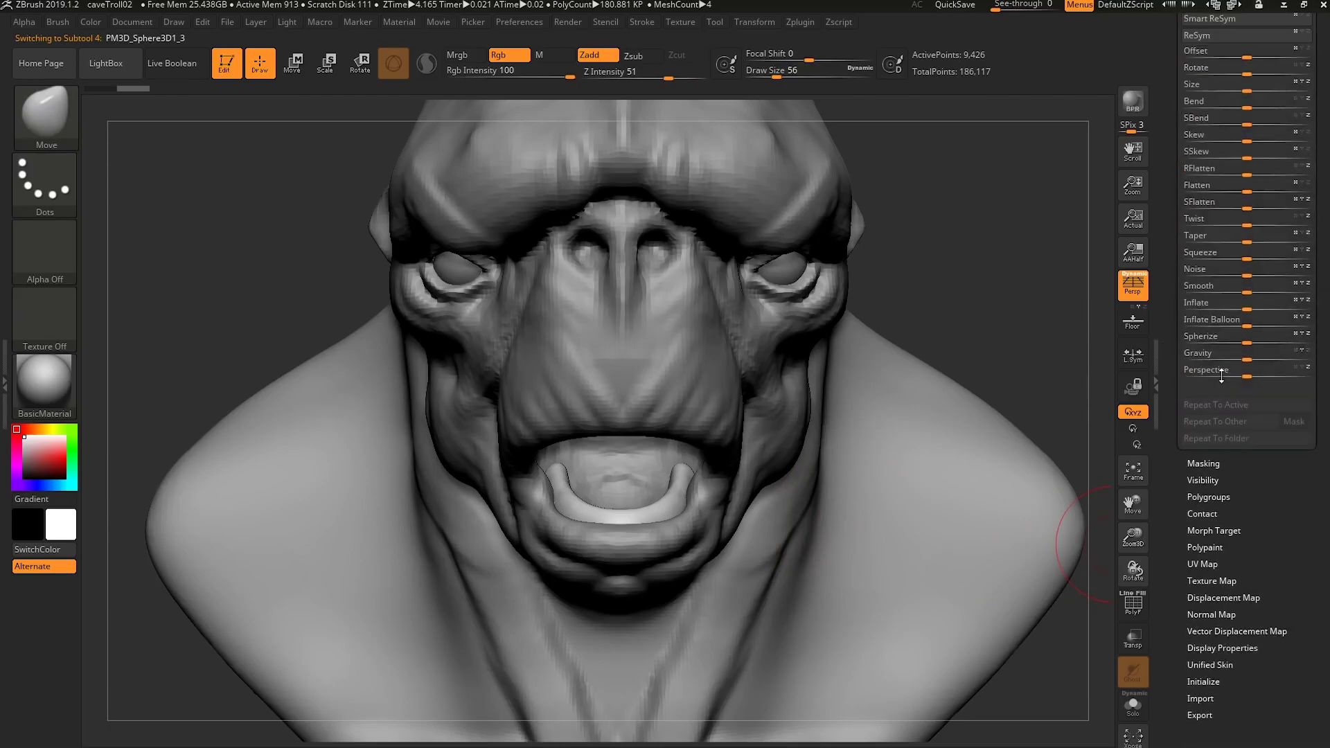
scroll(1258, 209, up, 3)
scroll(1258, 210, up, 5)
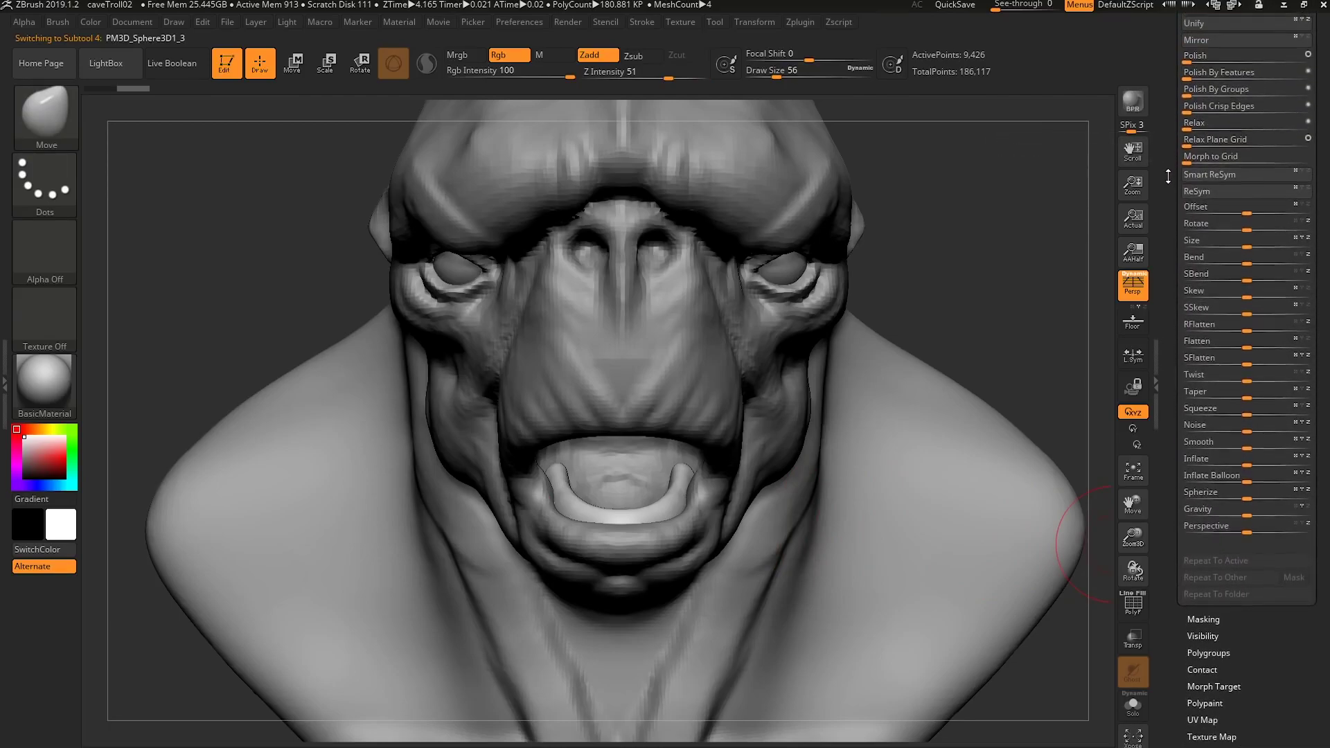
click(1297, 201)
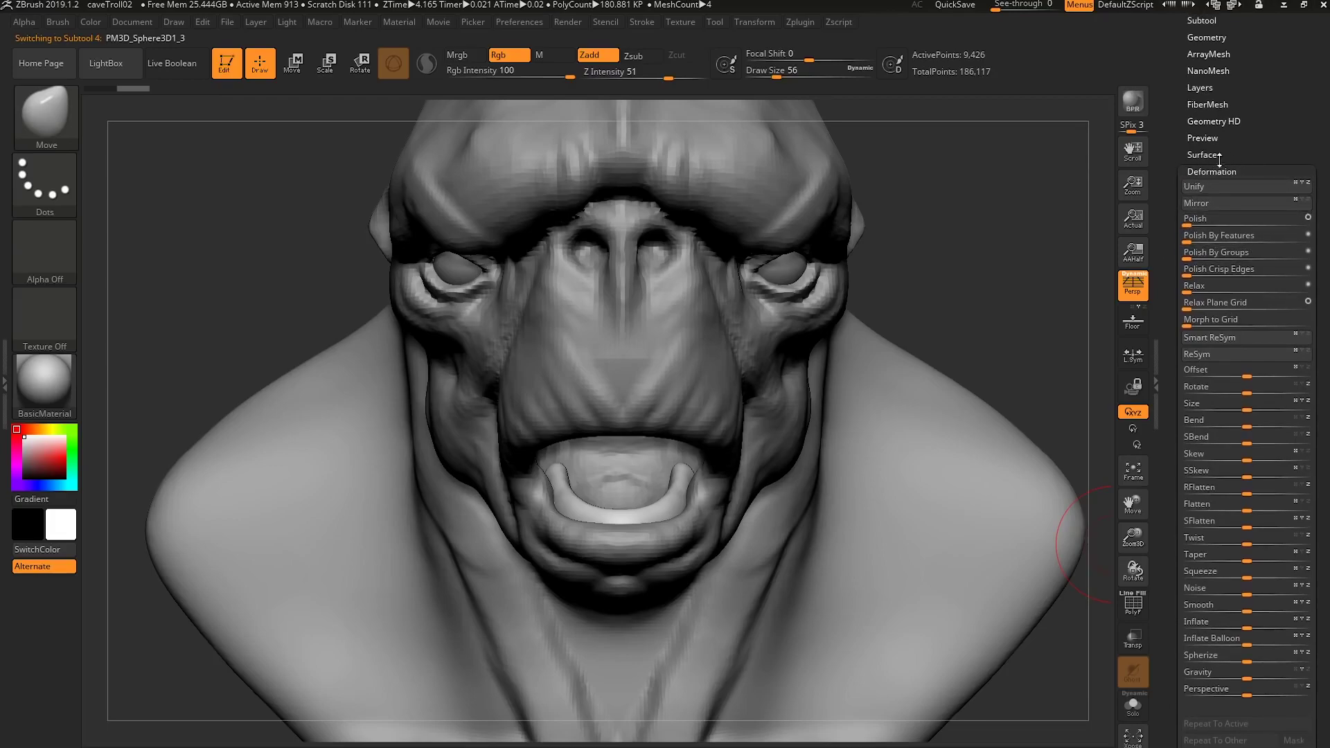
click(1304, 205)
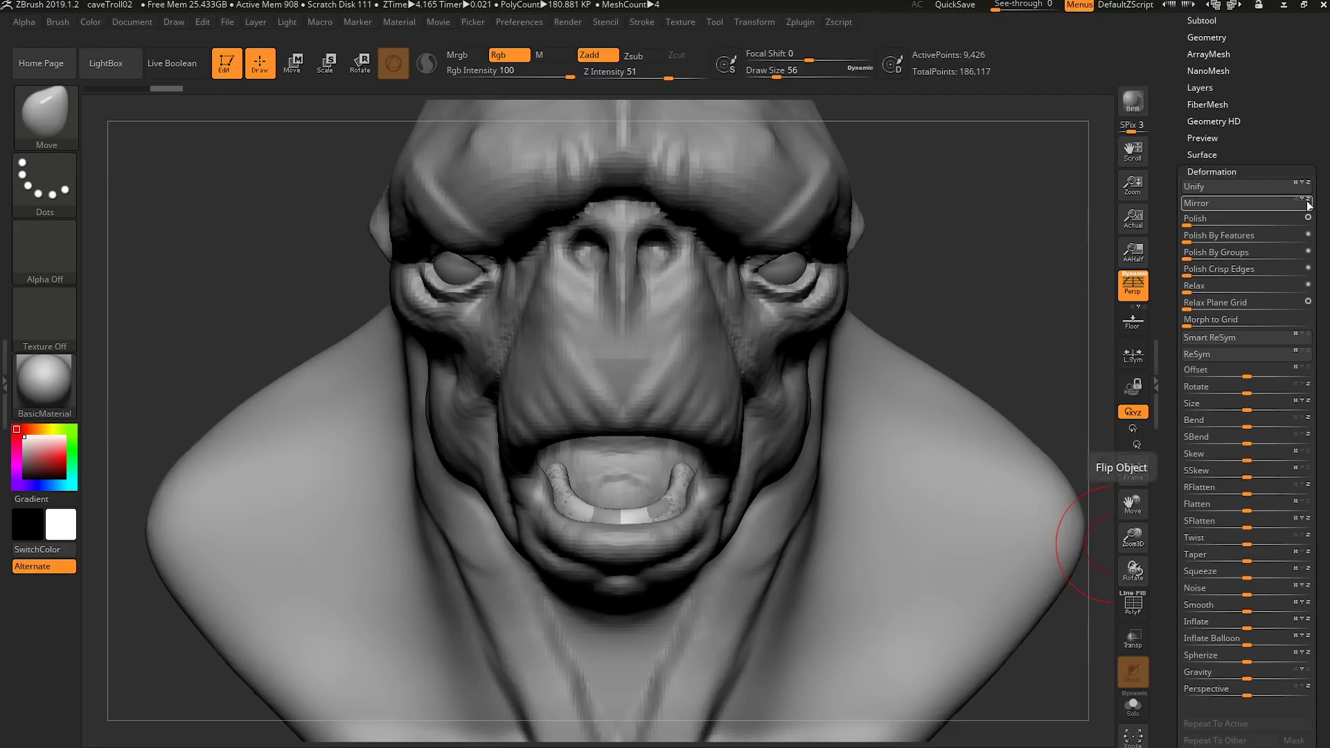
click(1284, 206)
Move the flipped gum up inside the upper lip as the upper gum, using transparency to check its placement.
drag(921, 353, 617, 394)
key(w)
drag(657, 509, 625, 439)
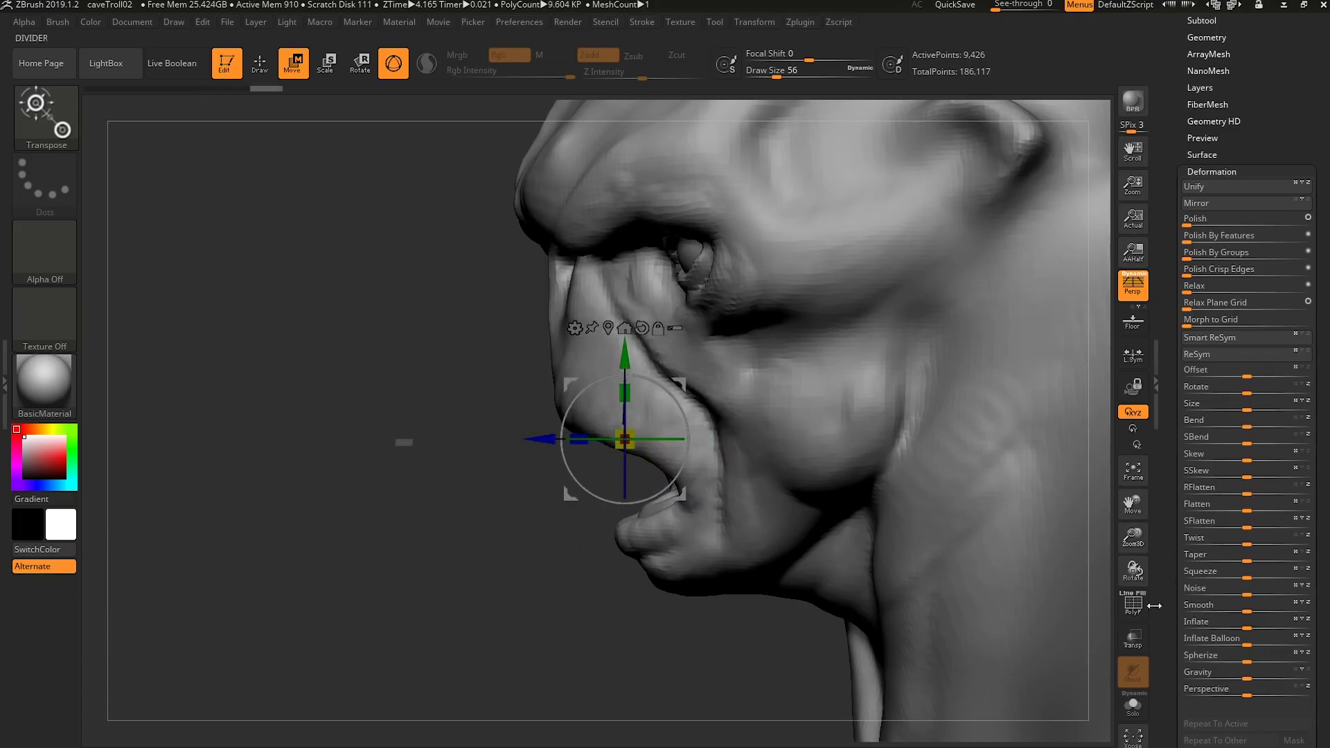
click(1133, 637)
drag(677, 399, 665, 387)
drag(541, 462, 525, 466)
drag(583, 350, 579, 335)
drag(388, 388, 509, 416)
drag(605, 338, 605, 354)
drag(969, 235, 747, 249)
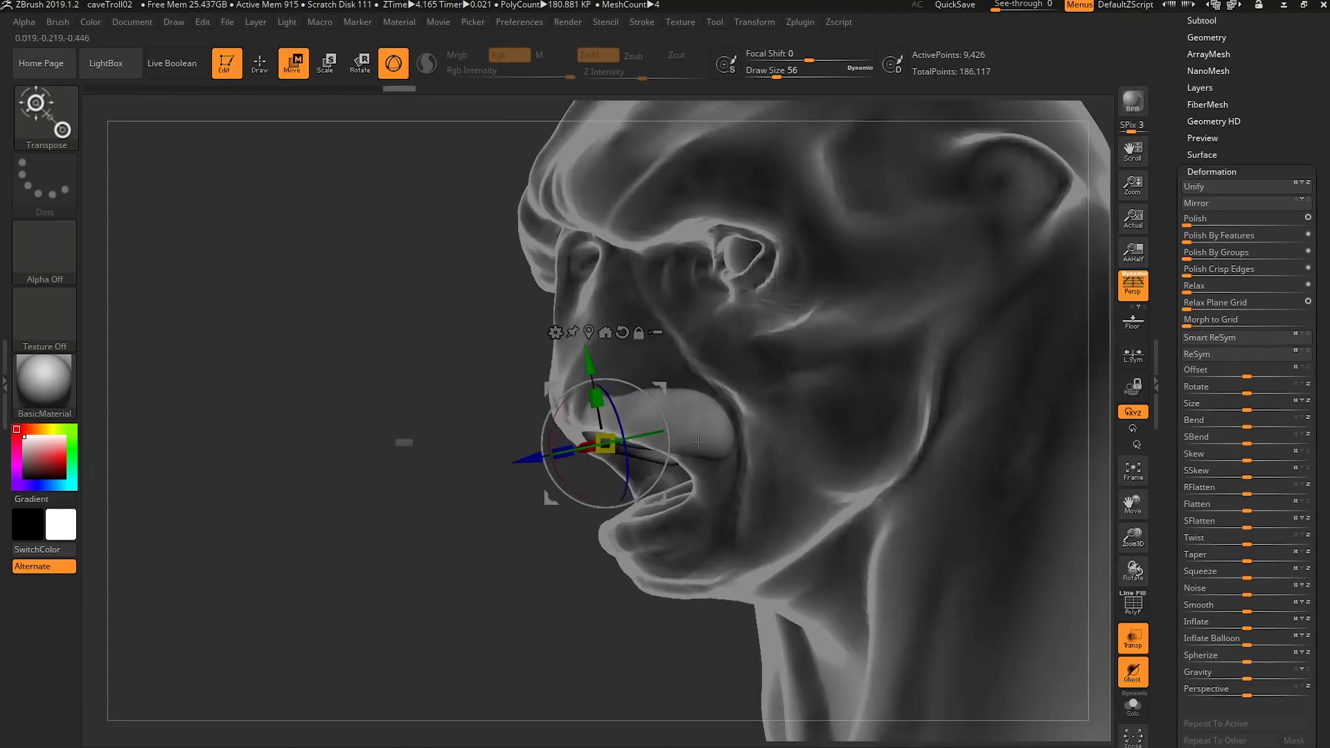
click(1141, 643)
drag(388, 568, 505, 554)
key(q)
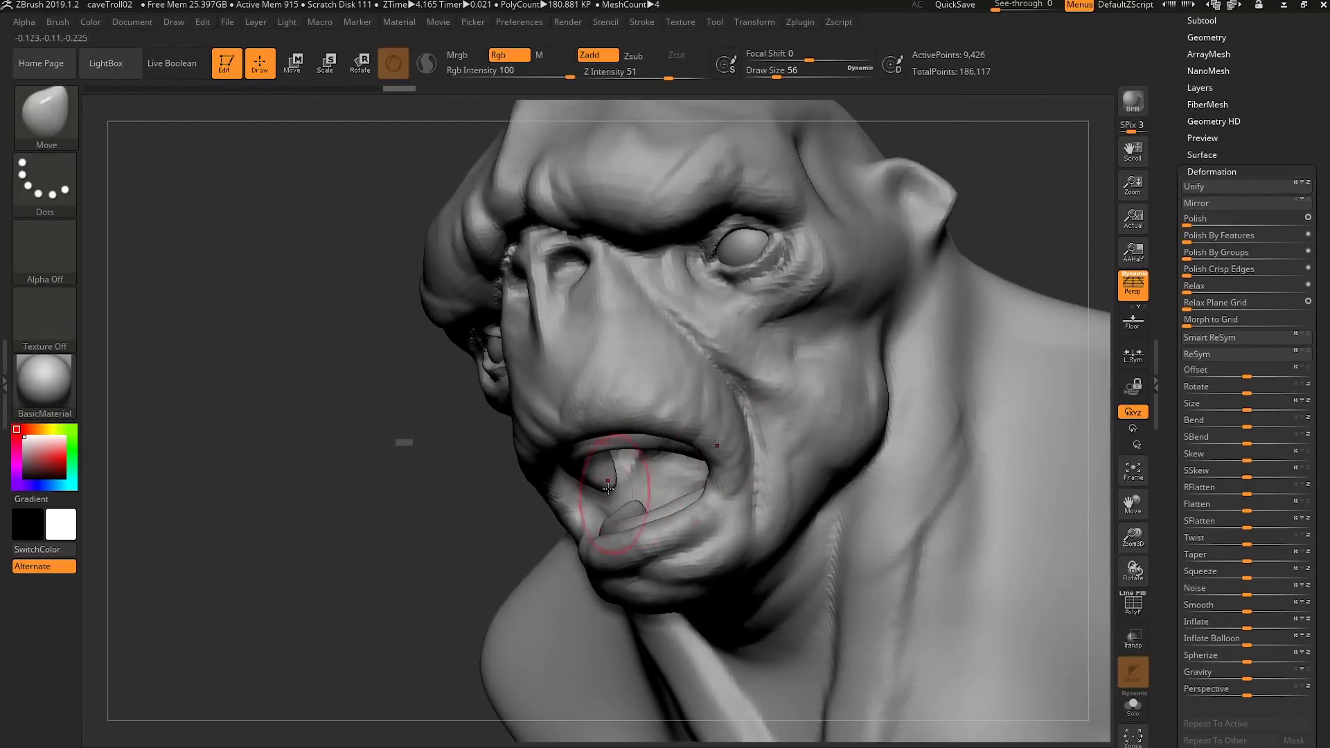
mouse_move(611, 486)
right_down()
mouse_move(540, 425)
mouse_move(617, 451)
mouse_move(700, 506)
mouse_move(660, 495)
mouse_move(701, 545)
mouse_move(702, 520)
right_up()
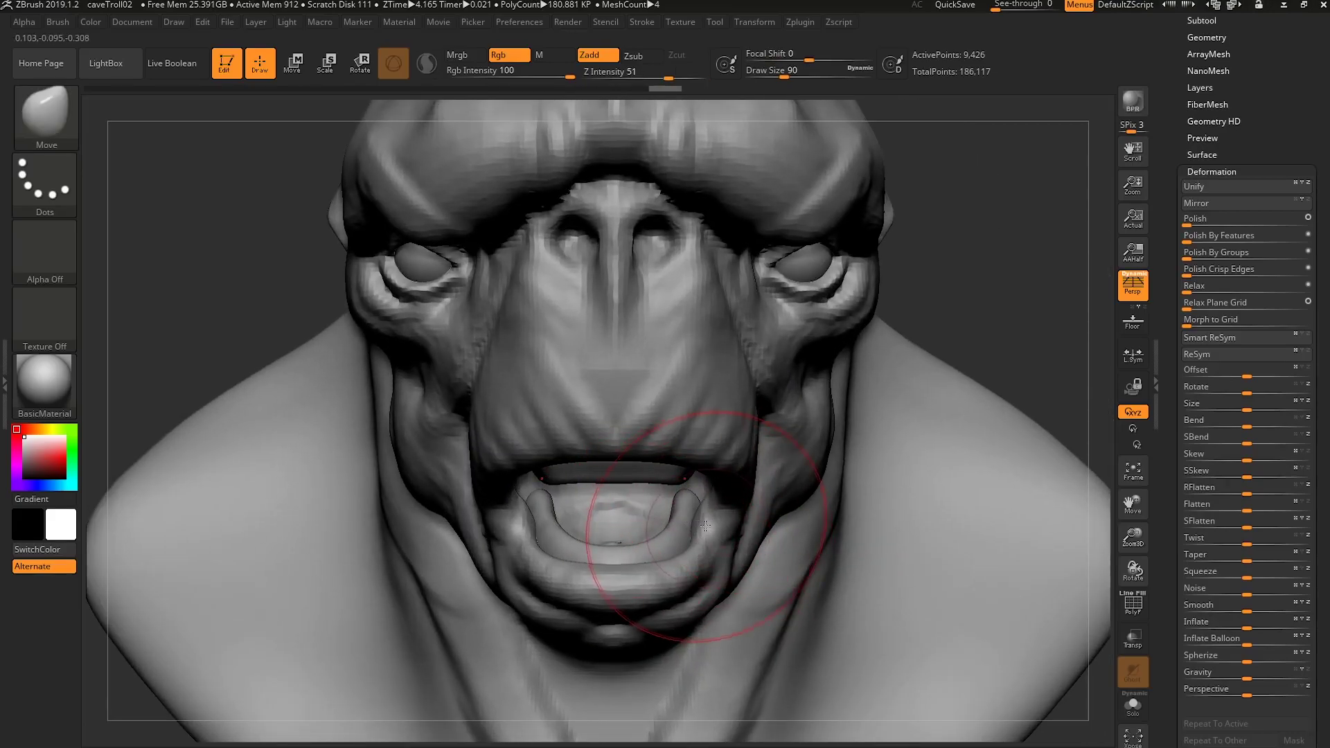
Select the head and nudge the inner lip beside the lower gum's end with the Move brush.
alt+click(703, 524)
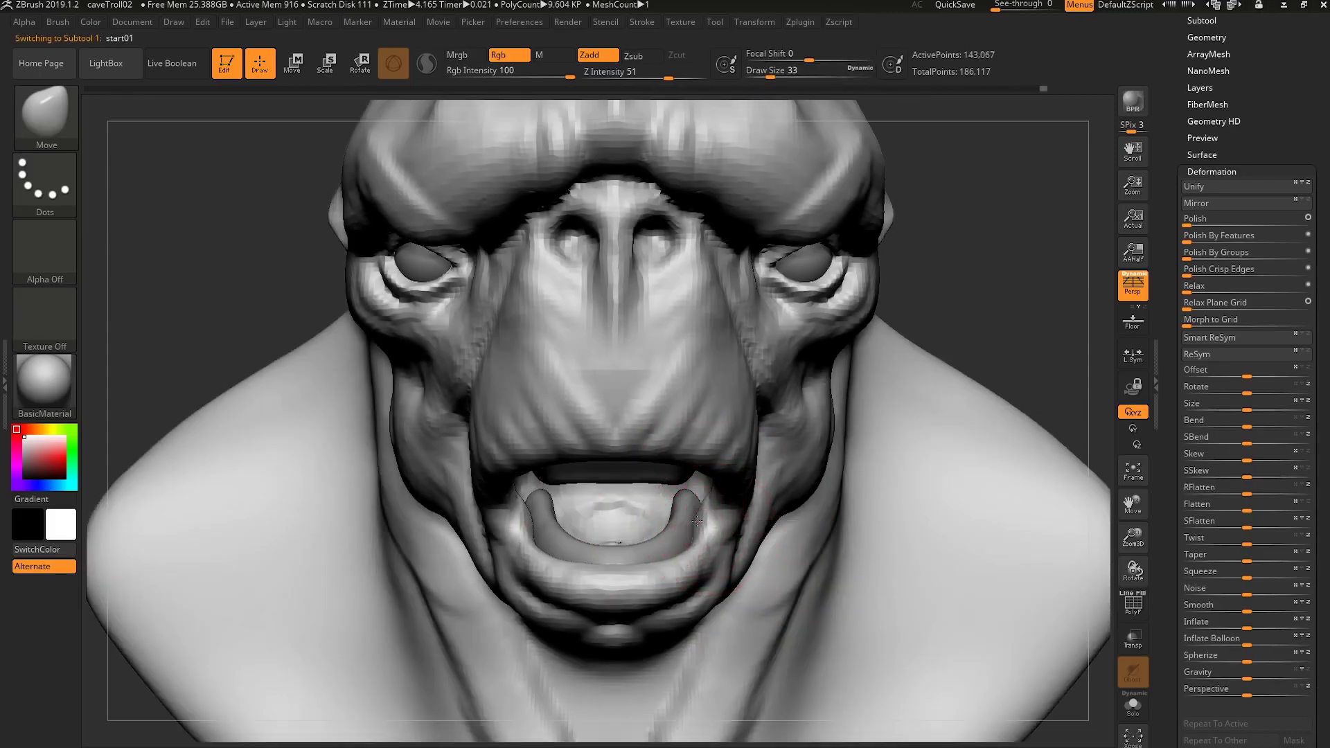
drag(714, 532, 705, 529)
mouse_move(711, 529)
right_down()
mouse_move(628, 474)
mouse_move(592, 471)
mouse_move(707, 479)
mouse_move(740, 511)
right_up()
Select the spare large sphere subtool and scale it down uniformly to fit inside the head.
drag(1172, 385, 1173, 539)
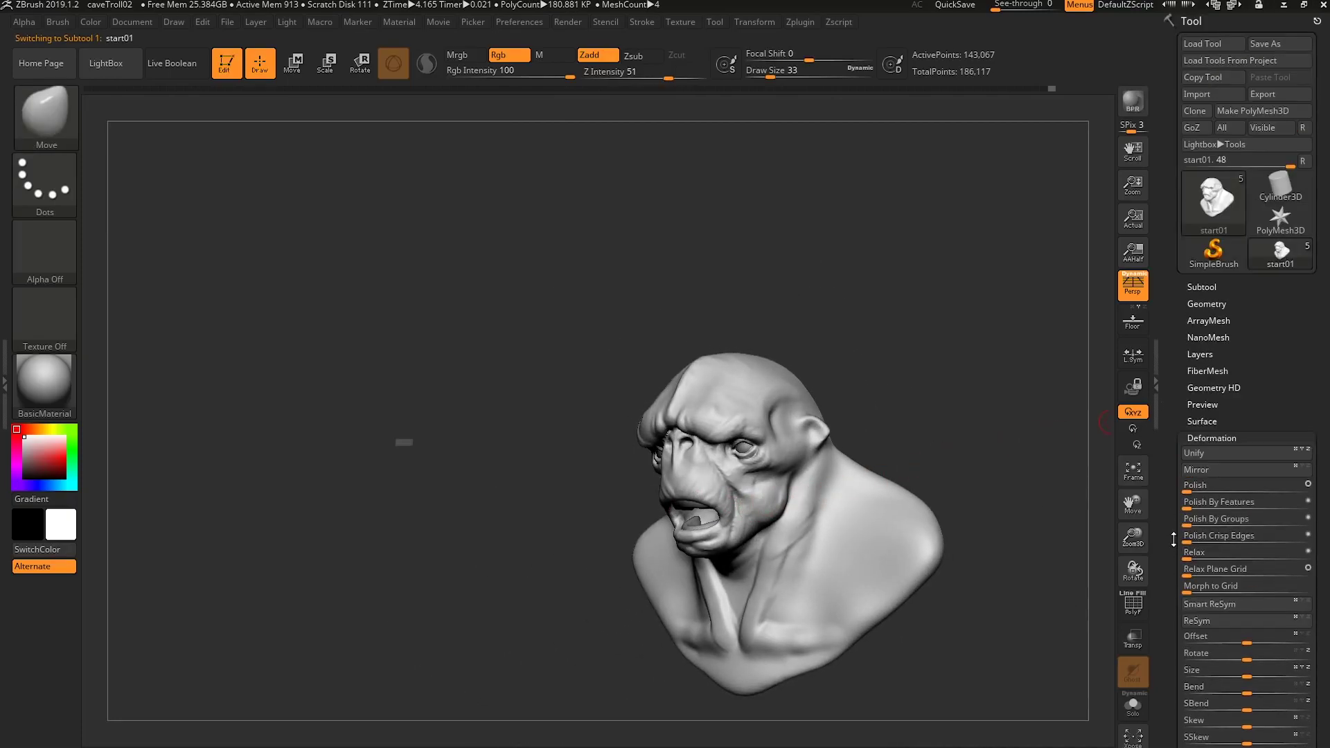
click(1212, 287)
click(1240, 463)
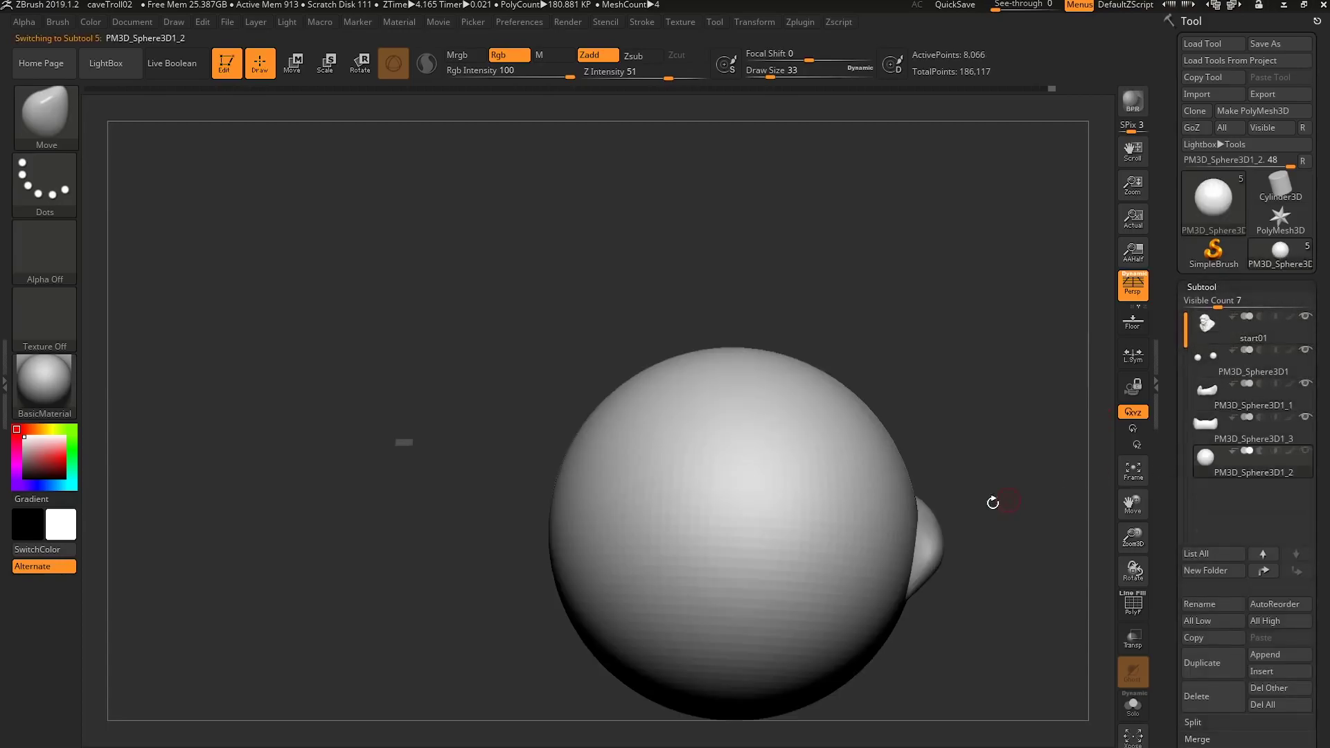
alt+right_drag(891, 542, 780, 644)
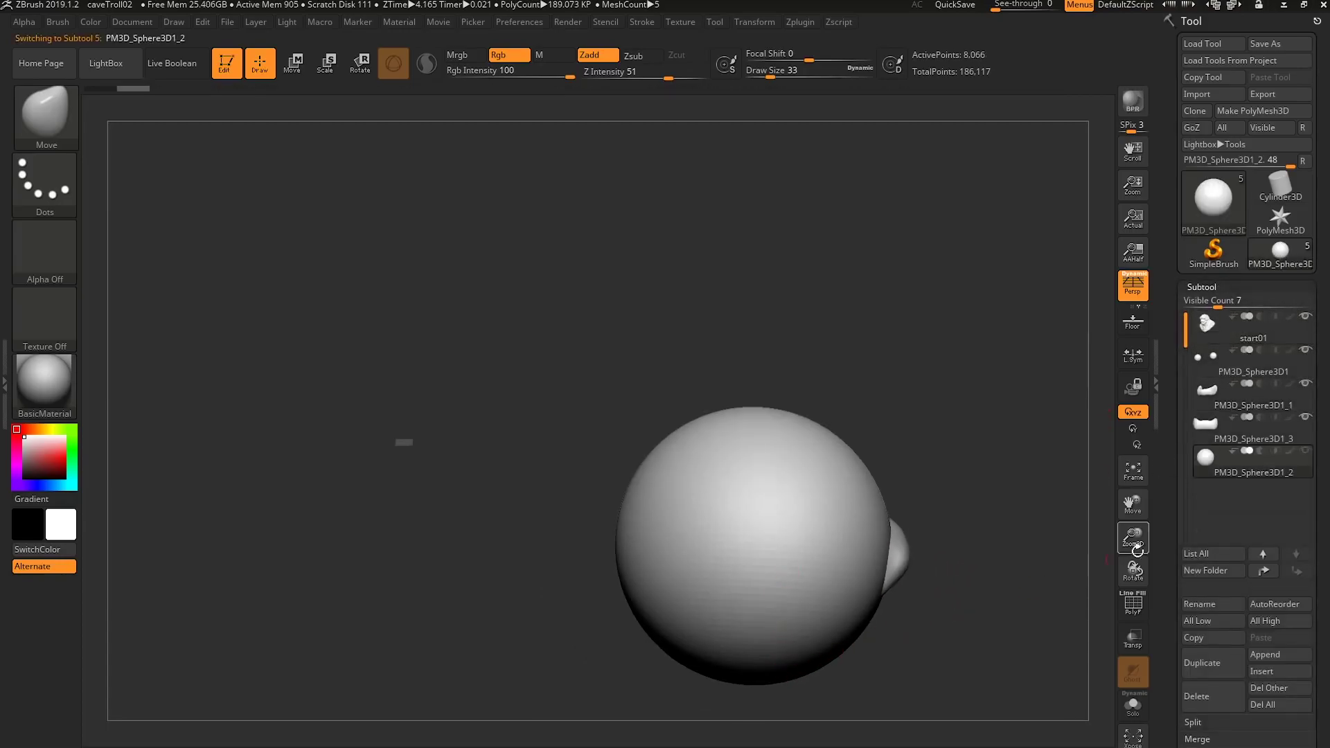
key(e)
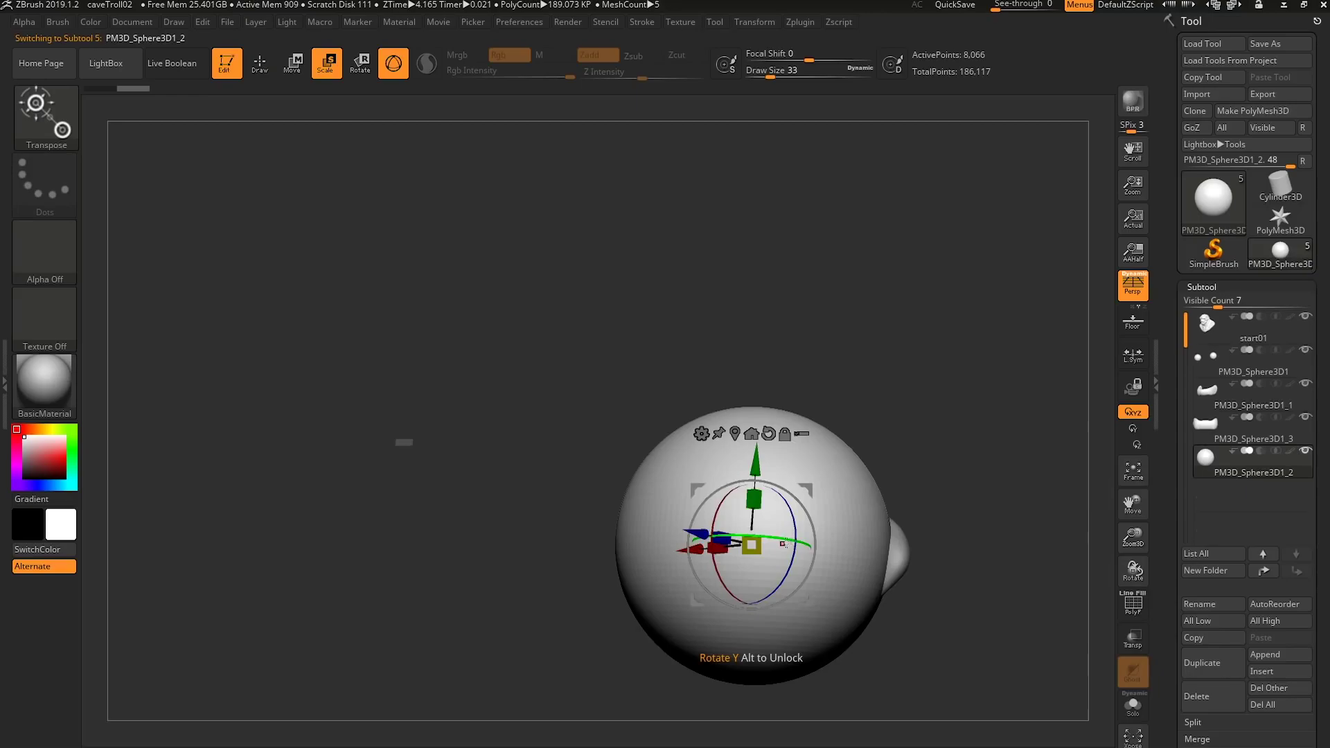
drag(752, 548, 703, 530)
shift+right_drag(879, 502, 822, 516)
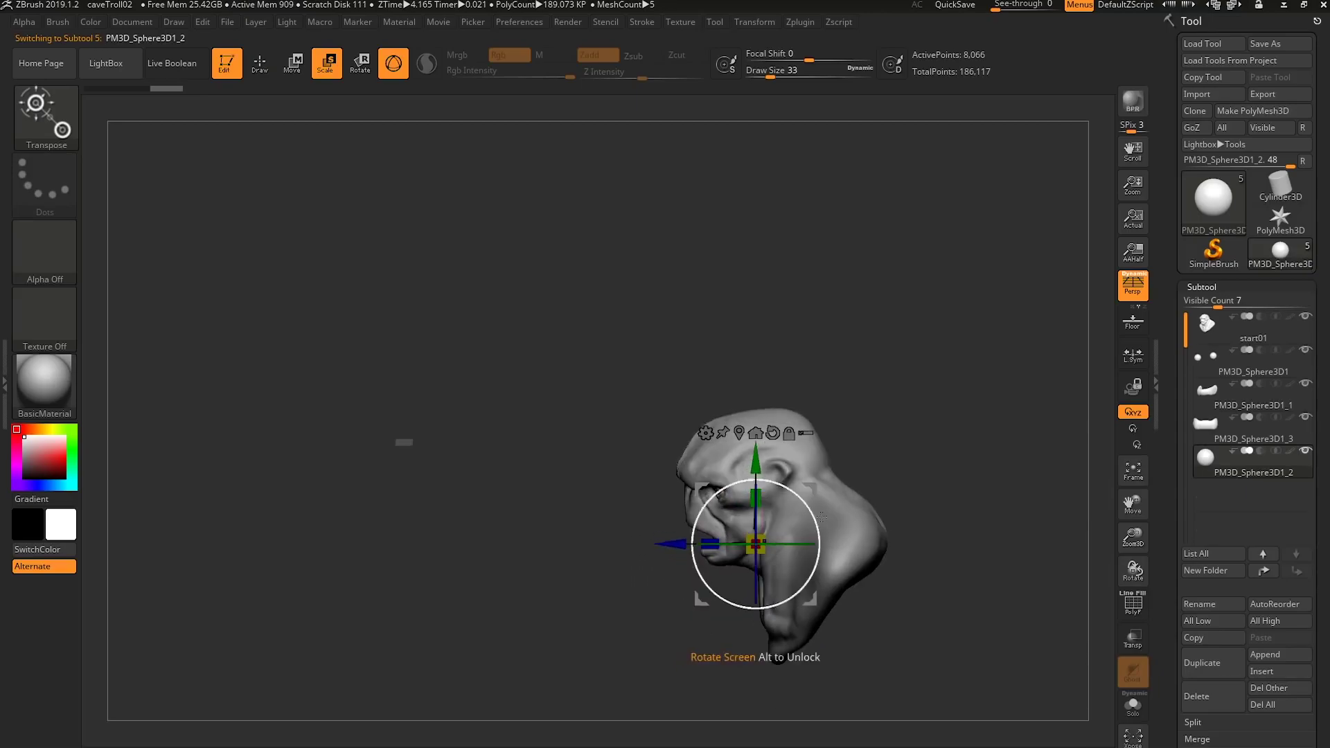
Move the sphere forward to the front of the mouth and shrink it to tooth size above the lower lip.
drag(677, 543, 621, 543)
ctrl+right_drag(766, 494, 804, 571)
drag(698, 551, 651, 538)
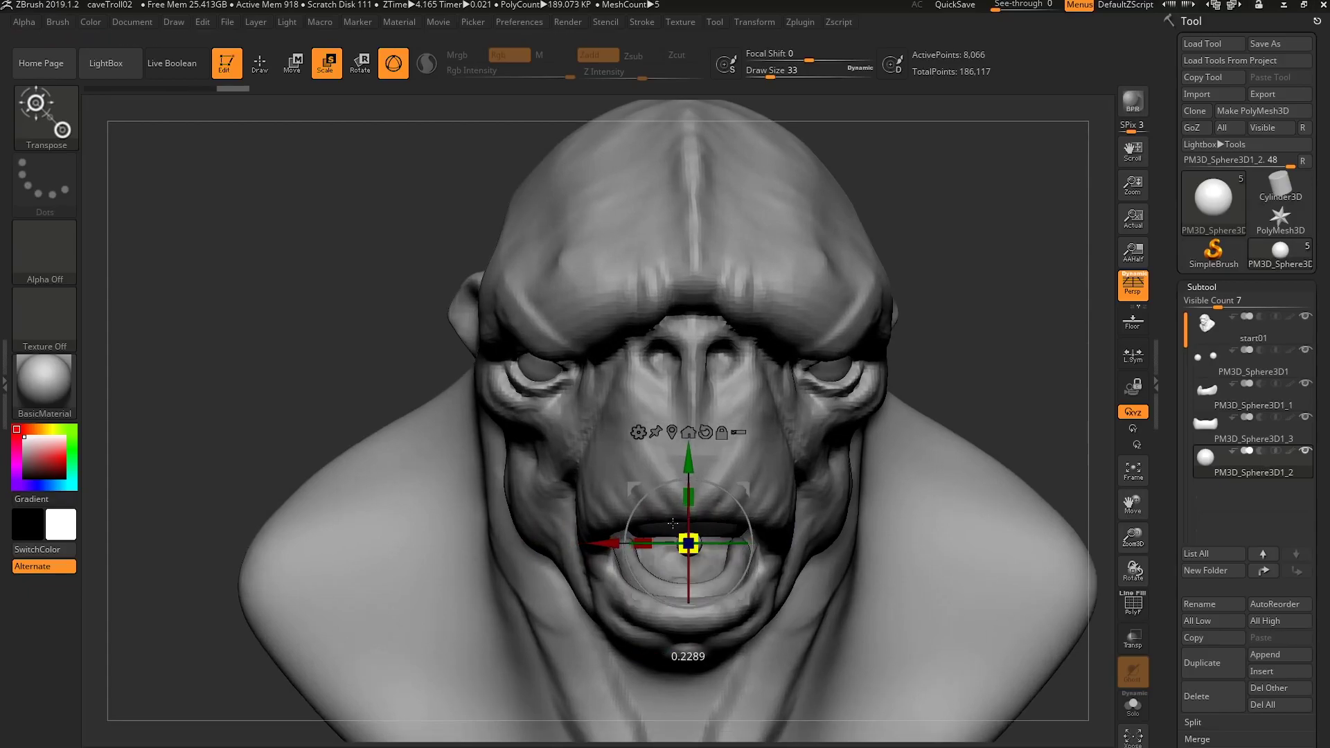
ctrl+right_drag(721, 498, 703, 530)
drag(683, 478, 683, 498)
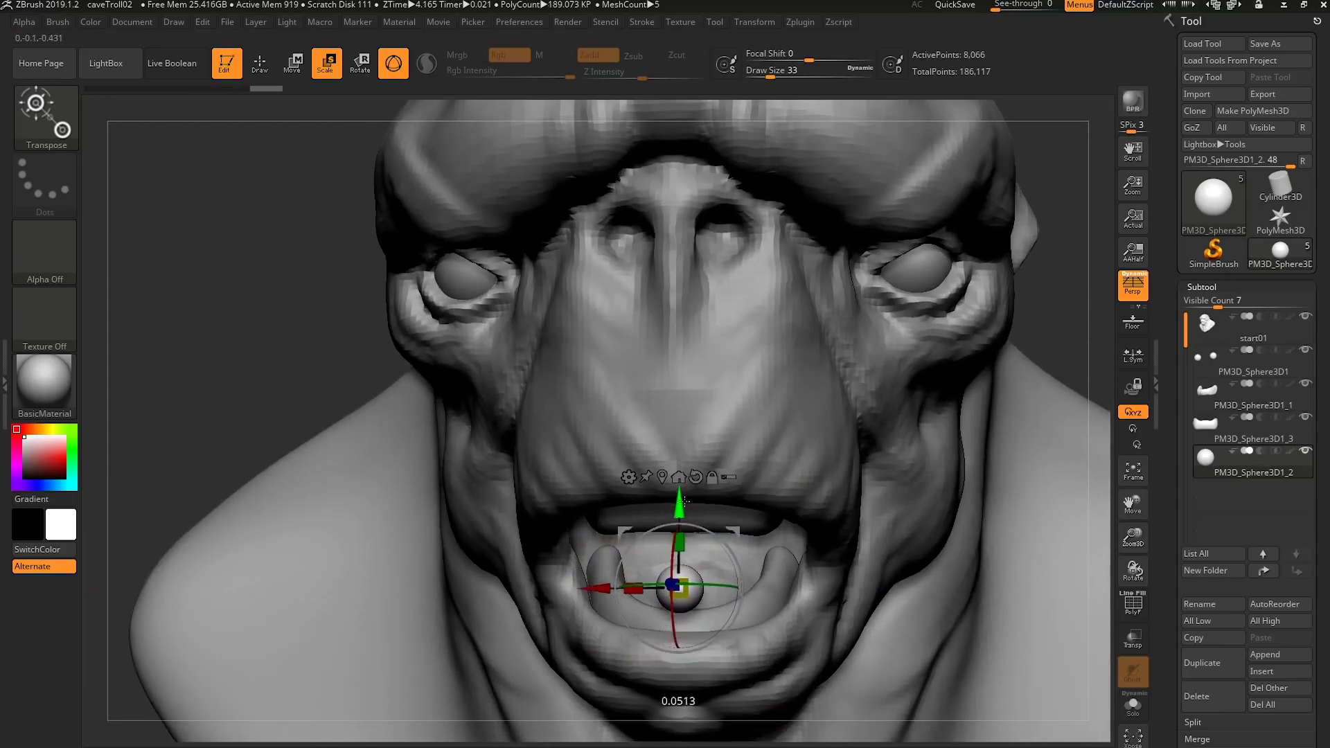
Stretch and flatten the small sphere into an elongated, thin tooth shape with the Move brush.
key(q)
mouse_move(700, 594)
alt+right_down()
mouse_move(692, 531)
mouse_move(698, 541)
mouse_move(444, 533)
alt+right_up()
drag(743, 527, 720, 532)
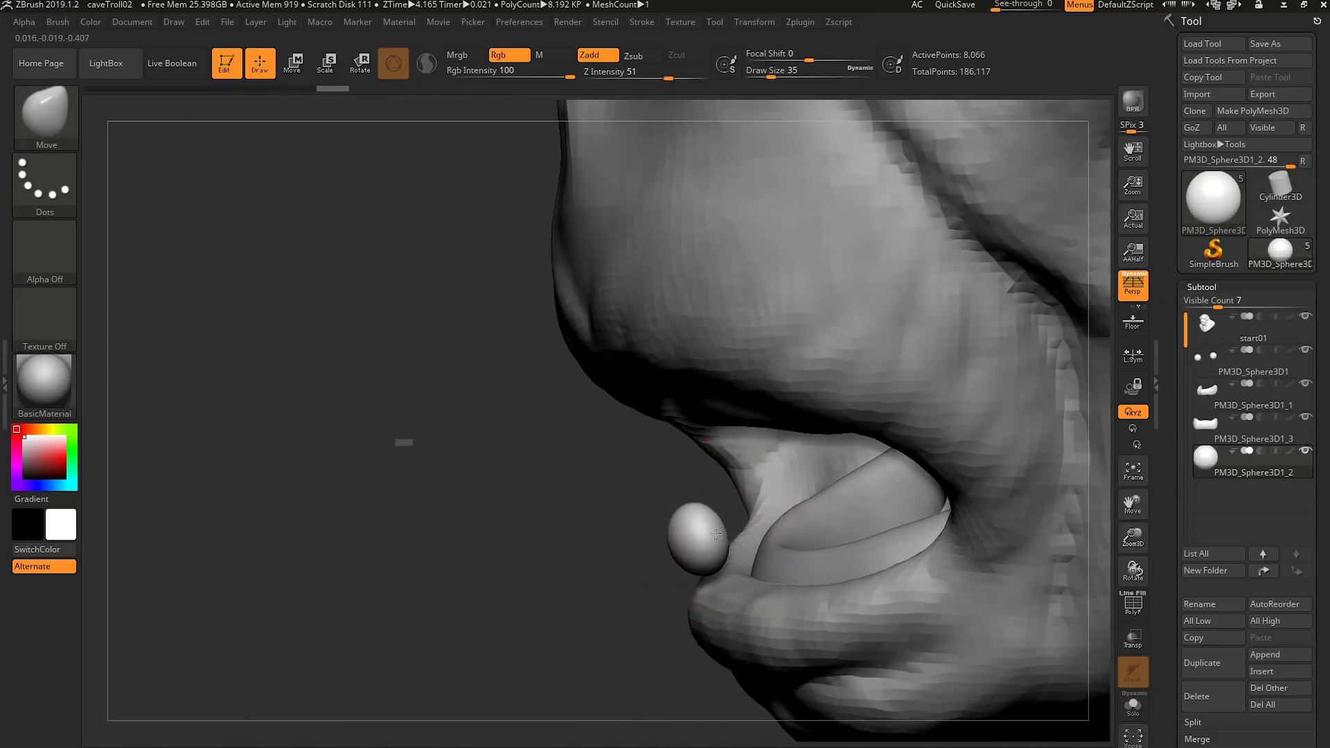
mouse_move(691, 588)
right_down()
mouse_move(671, 544)
mouse_move(817, 548)
mouse_move(769, 572)
mouse_move(682, 552)
right_up()
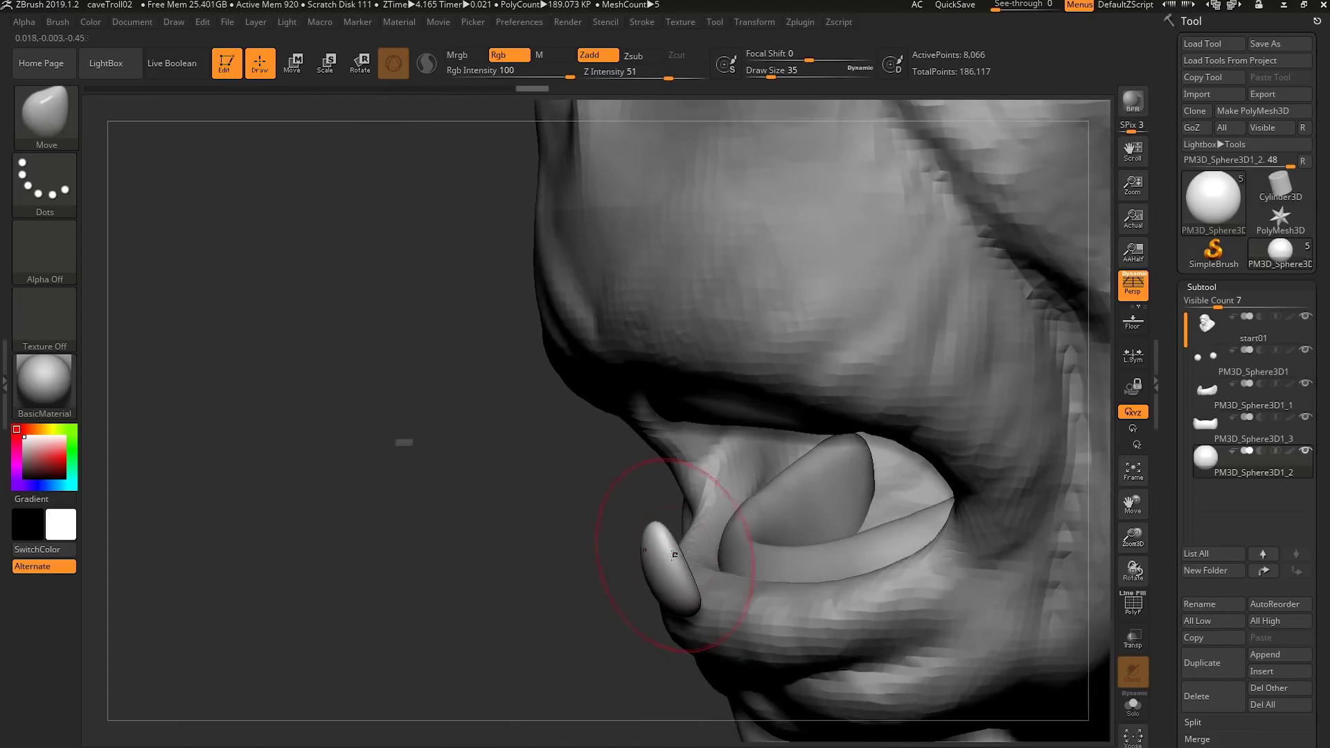
drag(667, 549, 656, 551)
mouse_move(653, 538)
right_down()
mouse_move(663, 559)
mouse_move(639, 531)
mouse_move(644, 577)
right_up()
right_drag(669, 626, 706, 579)
Isolate the tooth, flatten its inner face with the TrimDynamic brush and smooth the surface.
key(alt+s)
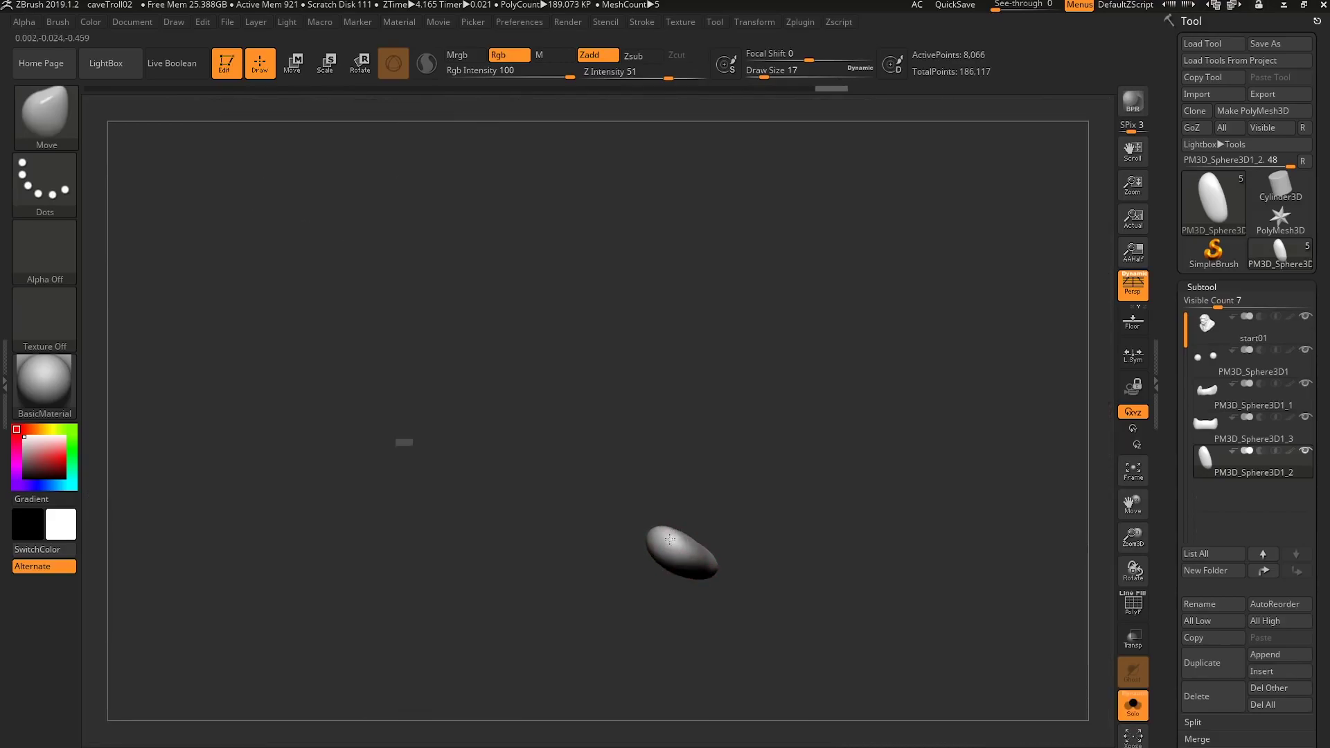
key(b)
key(c)
key(b)
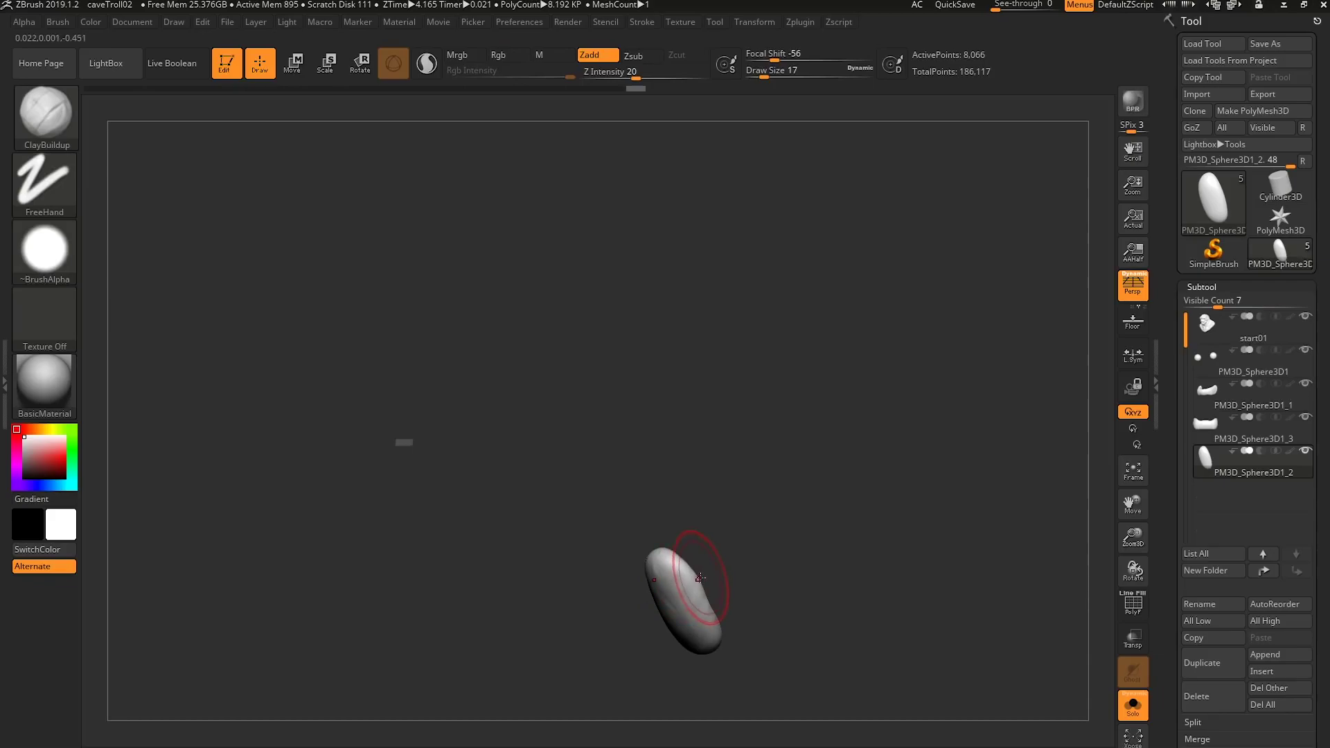
key(b)
key(t)
key(d)
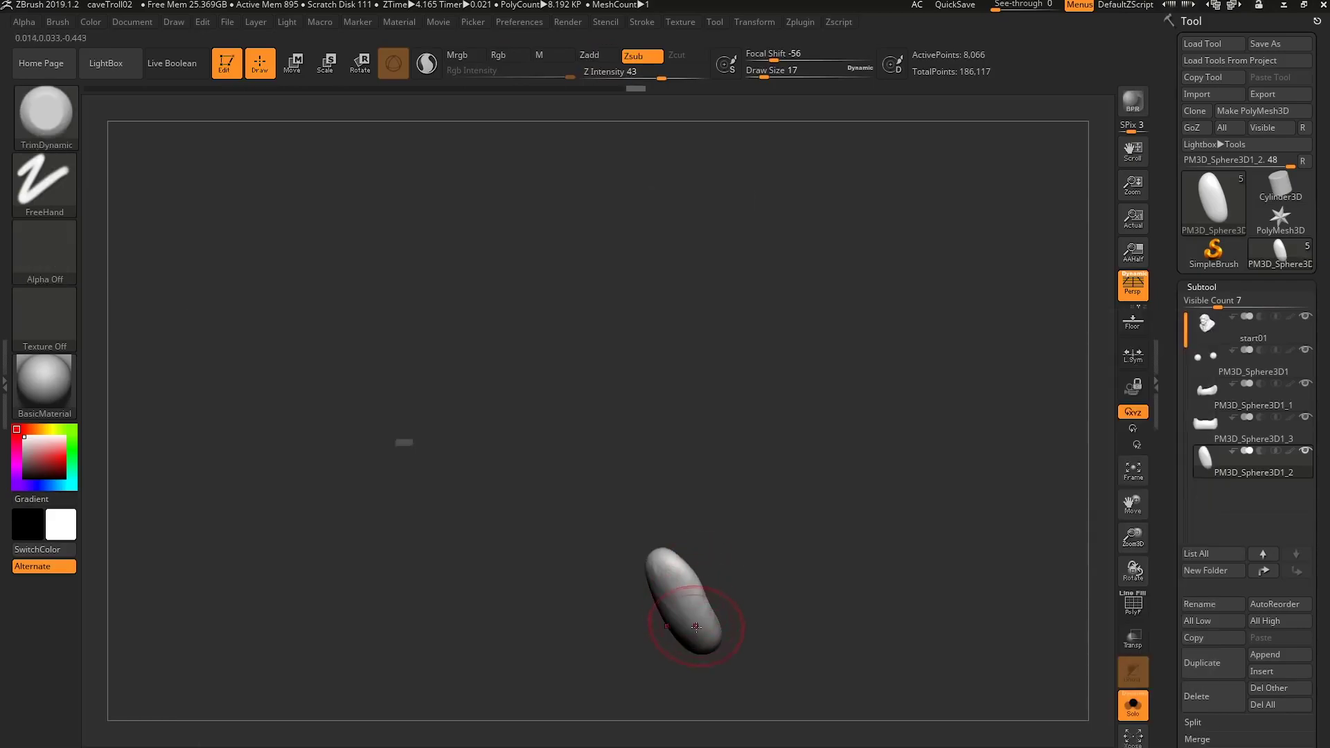
mouse_move(678, 624)
right_down()
mouse_move(662, 575)
mouse_move(667, 657)
mouse_move(727, 618)
mouse_move(734, 582)
mouse_move(727, 623)
right_up()
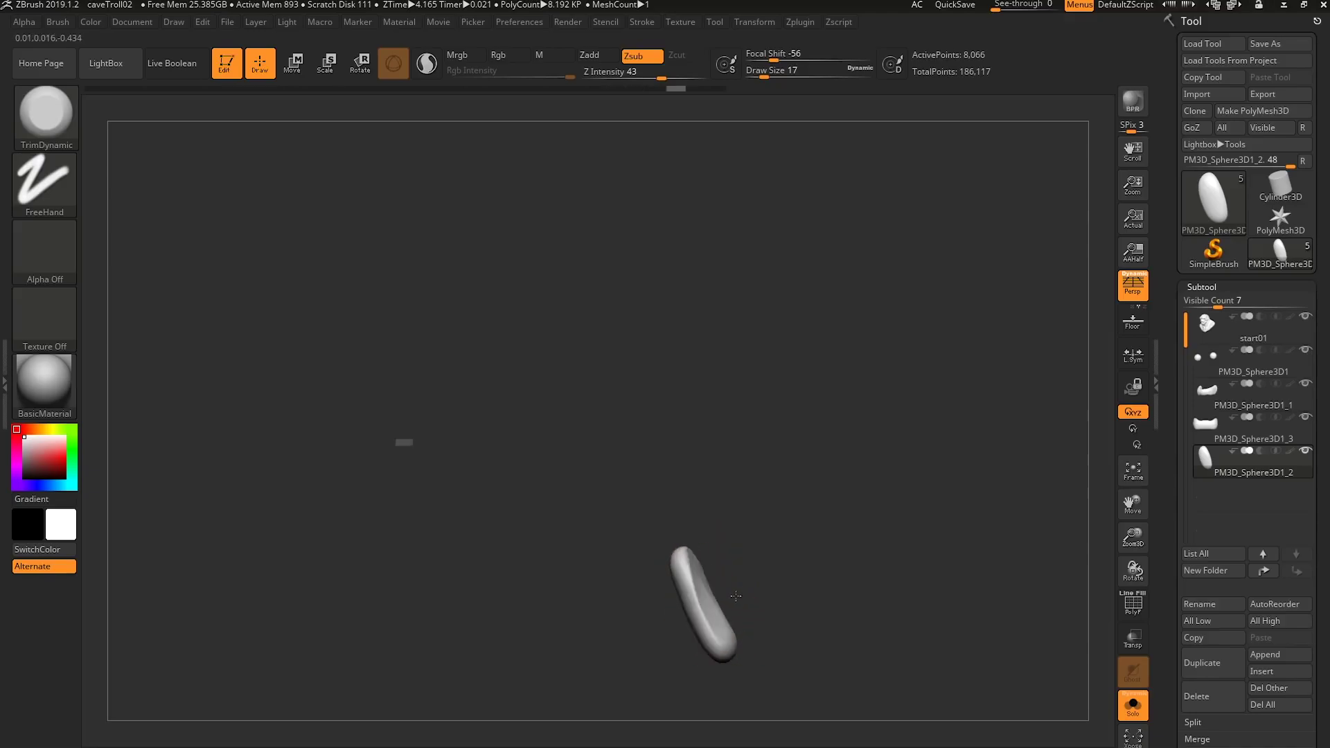
drag(699, 642, 703, 630)
right_drag(704, 629, 721, 621)
shift+drag(721, 621, 700, 589)
Show all subtools again and move the tooth back into the mouth, angling it onto the lower gum.
mouse_move(748, 596)
right_down()
mouse_move(771, 543)
mouse_move(693, 594)
mouse_move(718, 594)
mouse_move(709, 605)
right_up()
key(alt+s)
key(w)
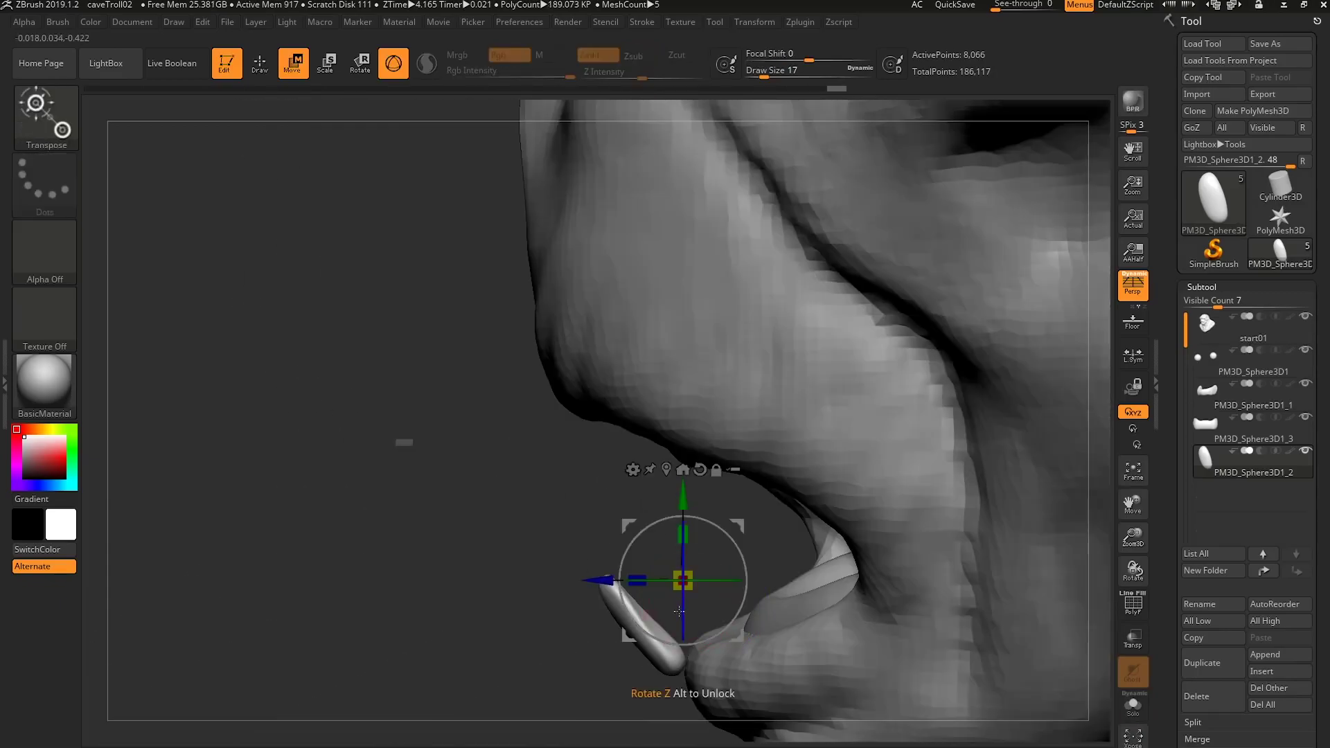
drag(623, 575, 695, 591)
right_drag(695, 590, 662, 533)
drag(662, 533, 688, 536)
drag(764, 454, 764, 439)
drag(684, 522, 691, 524)
Adjust the tooth's height so its base sits in the front of the lower gum.
mouse_move(660, 570)
right_down()
mouse_move(728, 554)
mouse_move(706, 547)
mouse_move(726, 533)
mouse_move(727, 558)
right_up()
key(q)
key(shift)
key(w)
drag(698, 443, 698, 417)
key(q)
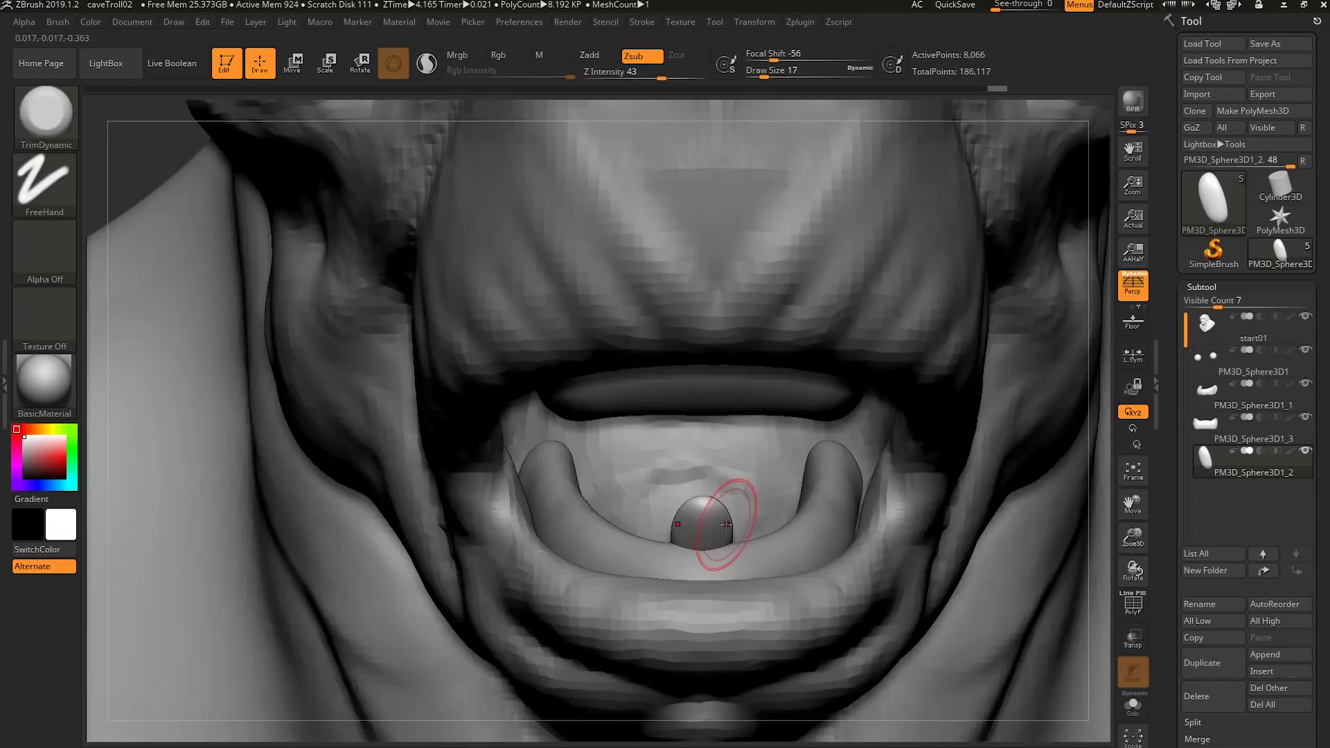
Sculpt subtle vertical ridges on the tooth's front with the Standard brush at draw size 3 and smooth them.
key(b)
key(s)
key(t)
key(s)
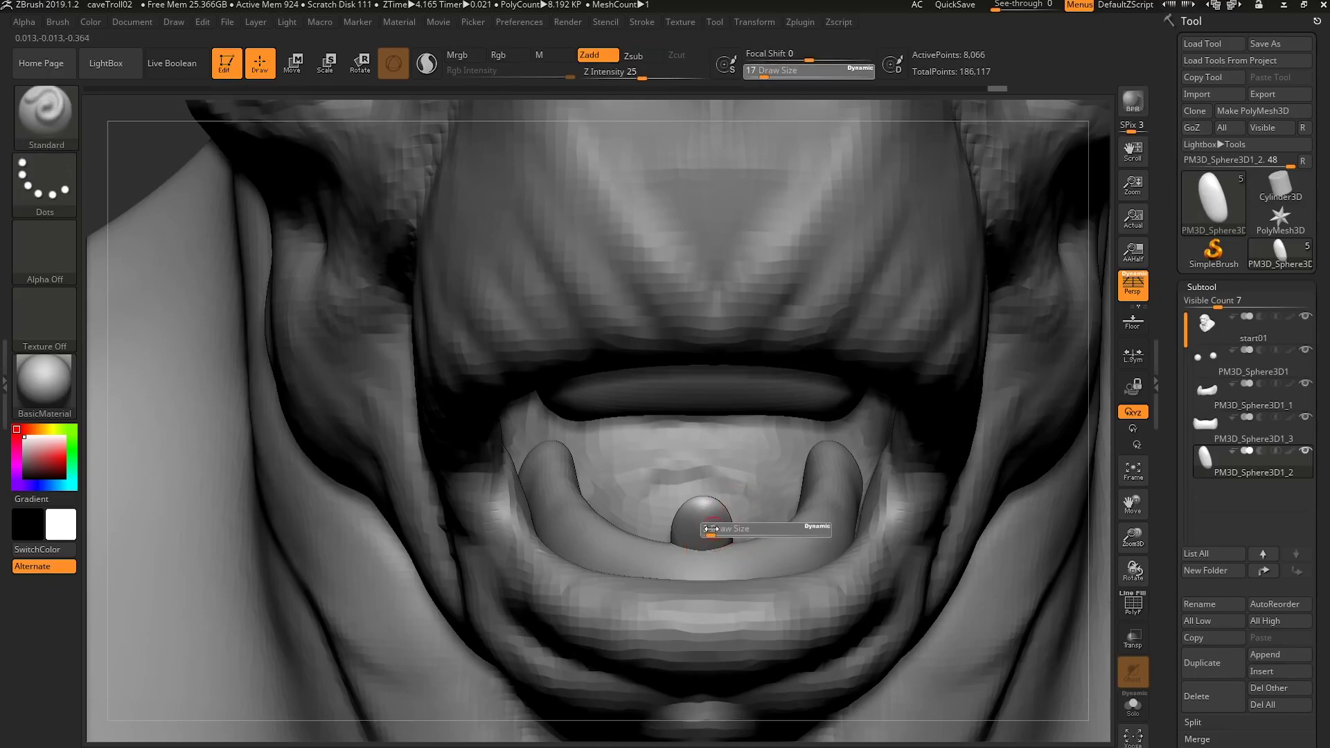
drag(726, 527, 719, 529)
mouse_move(719, 518)
right_down()
mouse_move(742, 540)
mouse_move(708, 514)
right_up()
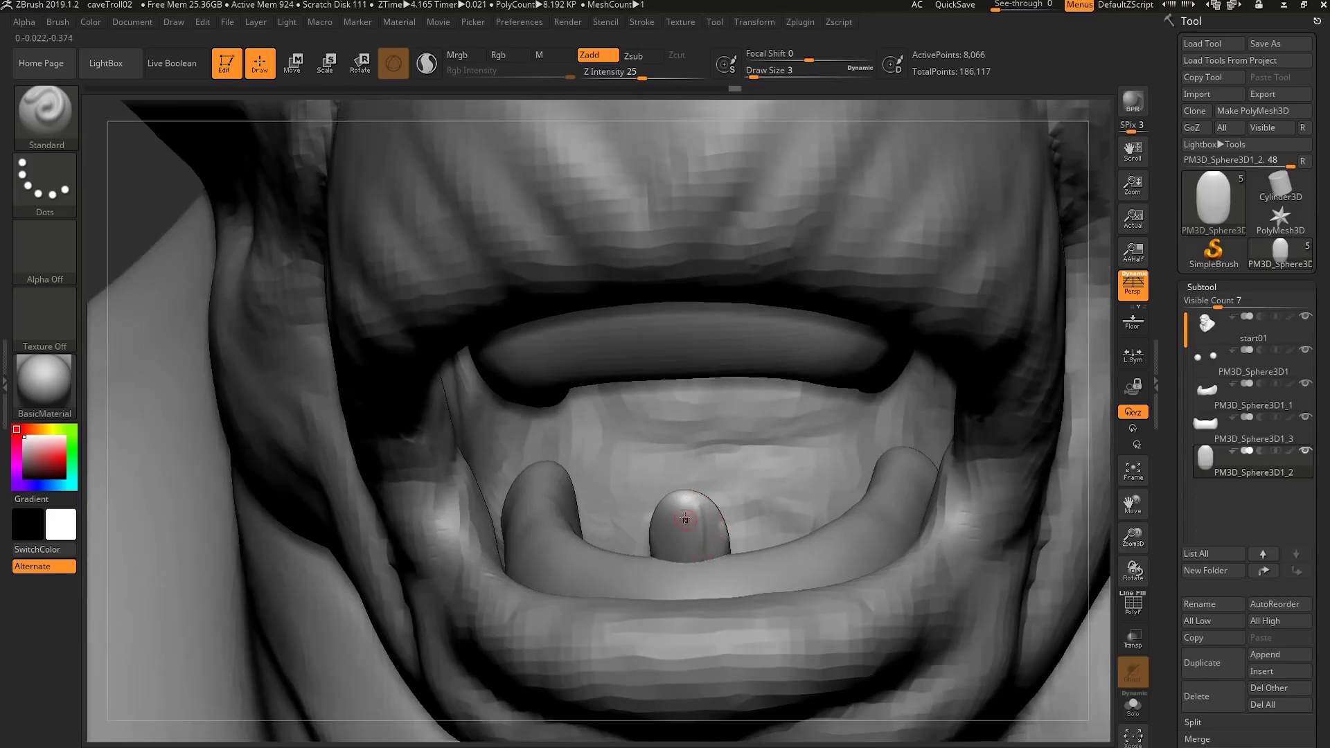
key(shift)
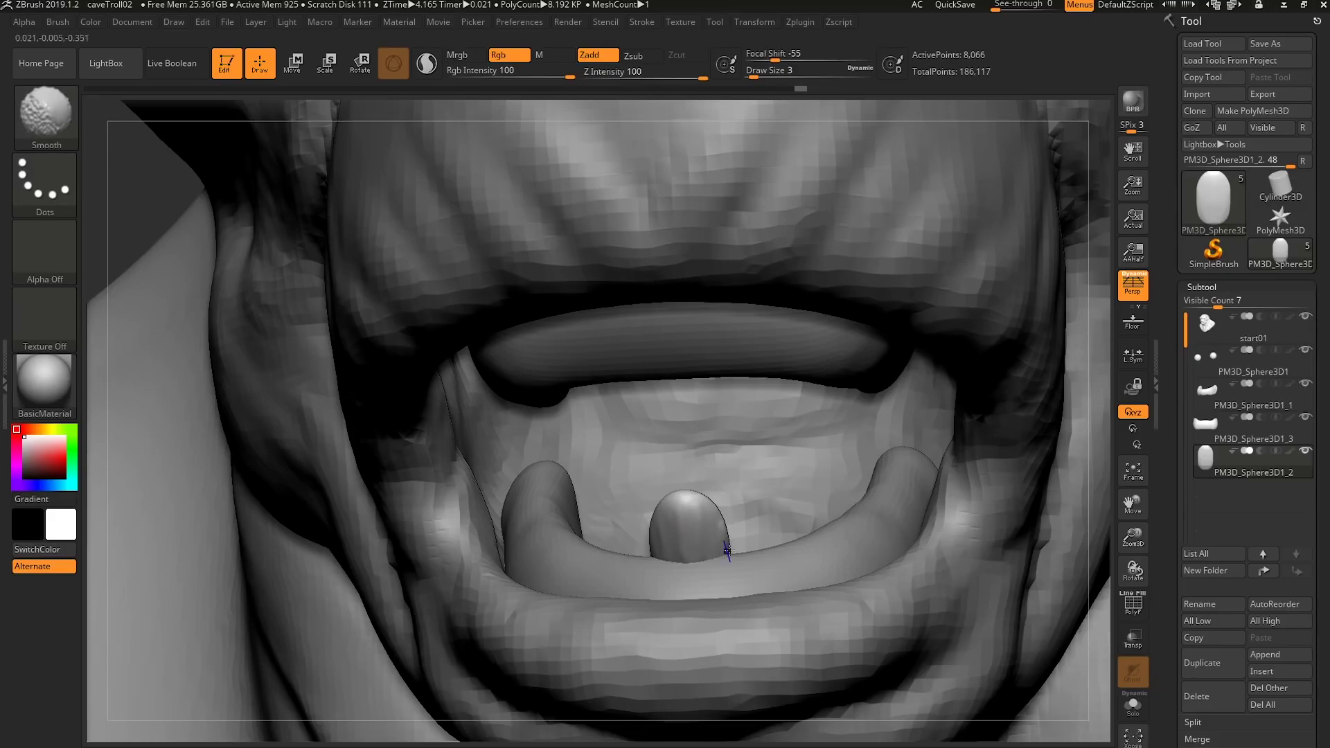
Refine the tooth's outline using the Move brush at draw size 9.
key(b)
key(c)
key(b)
key(b)
key(m)
key(v)
key(s)
drag(704, 514, 710, 514)
shift+right_drag(707, 513, 713, 513)
Scale the tooth down slightly and reposition it on the front of the lower gum.
key(w)
drag(703, 509, 695, 516)
ctrl+right_drag(803, 589, 820, 539)
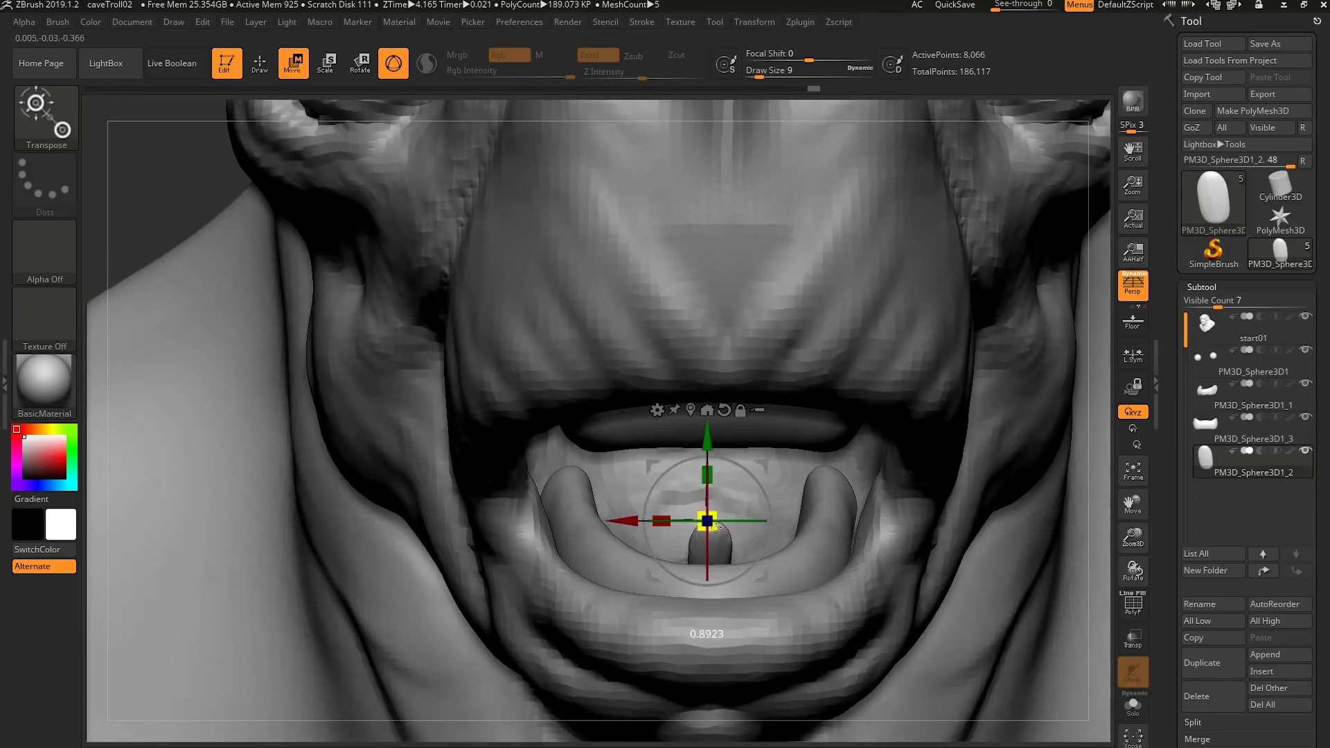
right_drag(754, 547, 626, 550)
drag(635, 535, 616, 545)
shift+right_drag(617, 546, 714, 547)
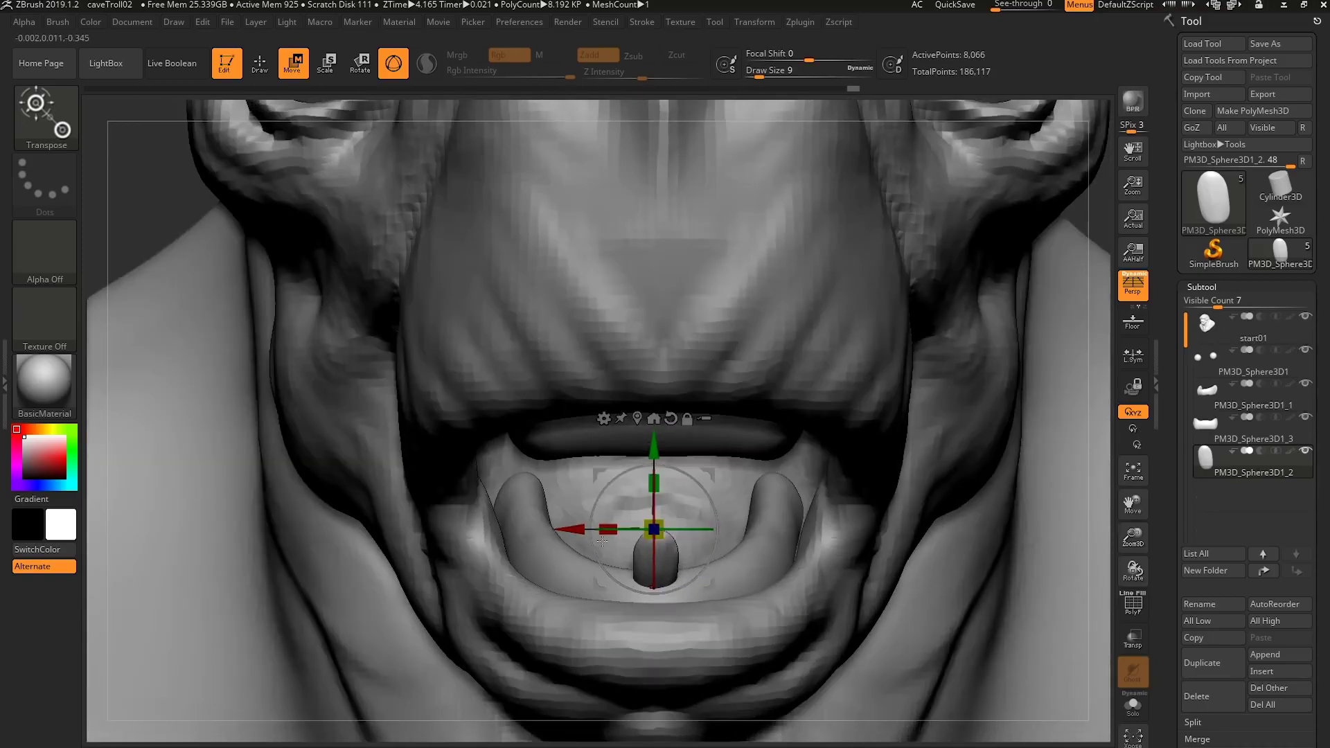
Shift the tooth off the centre line, duplicate it sideways along the lower gum and centre the gizmo on the copy.
ctrl+drag(572, 541, 662, 541)
key(ctrl+z)
drag(570, 530, 606, 532)
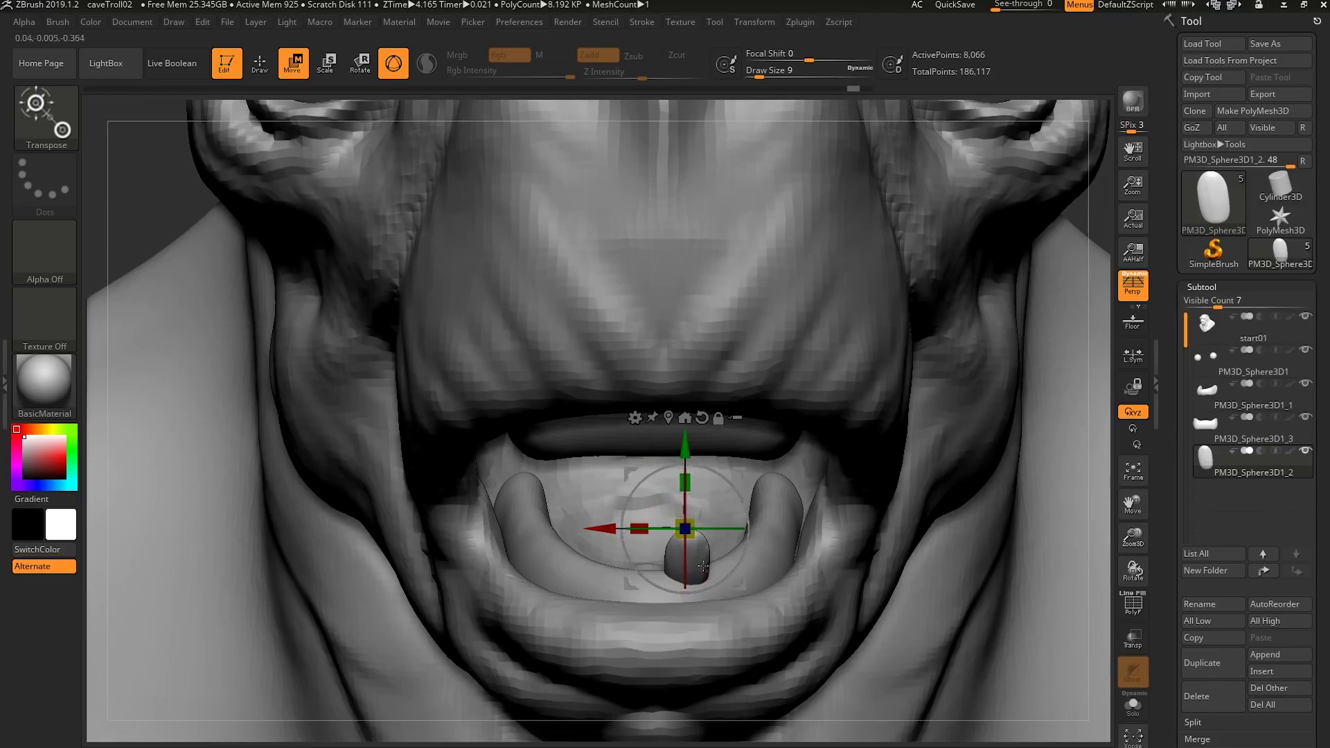
shift+right_drag(760, 581, 712, 530)
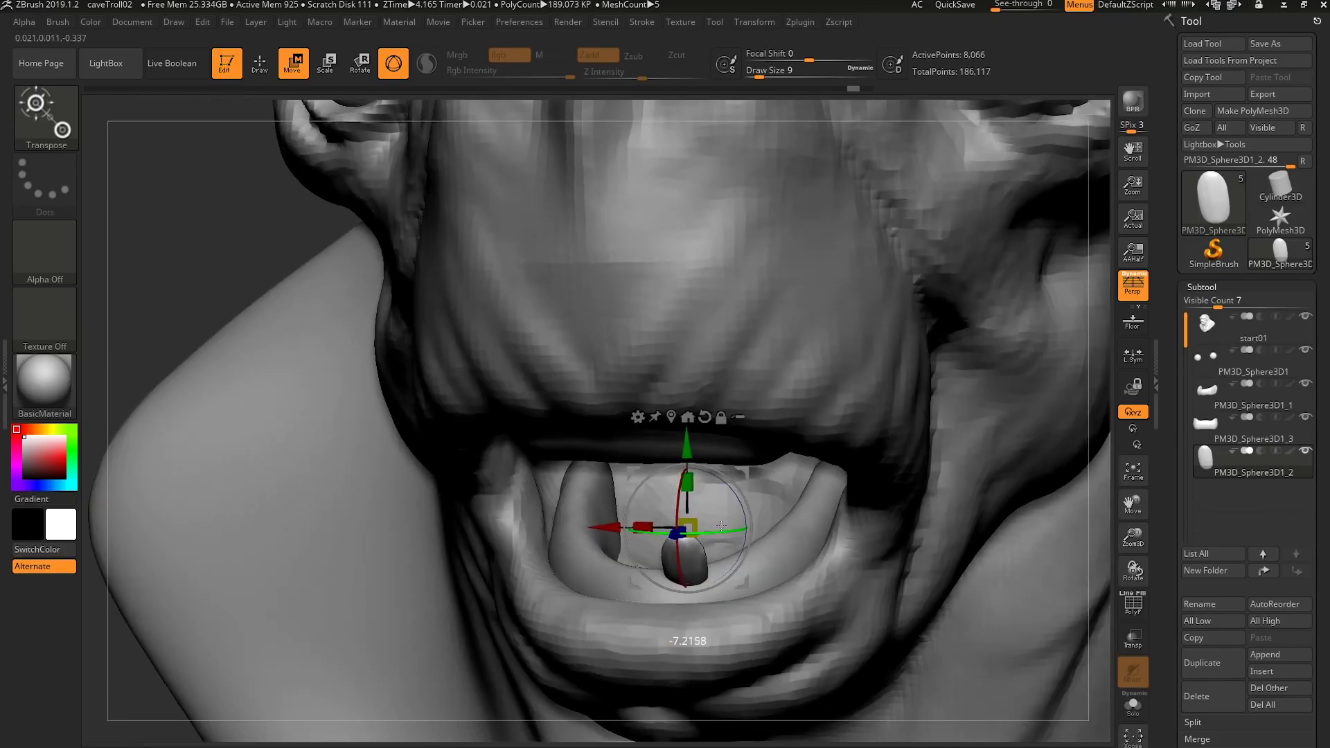
ctrl+drag(606, 530, 677, 530)
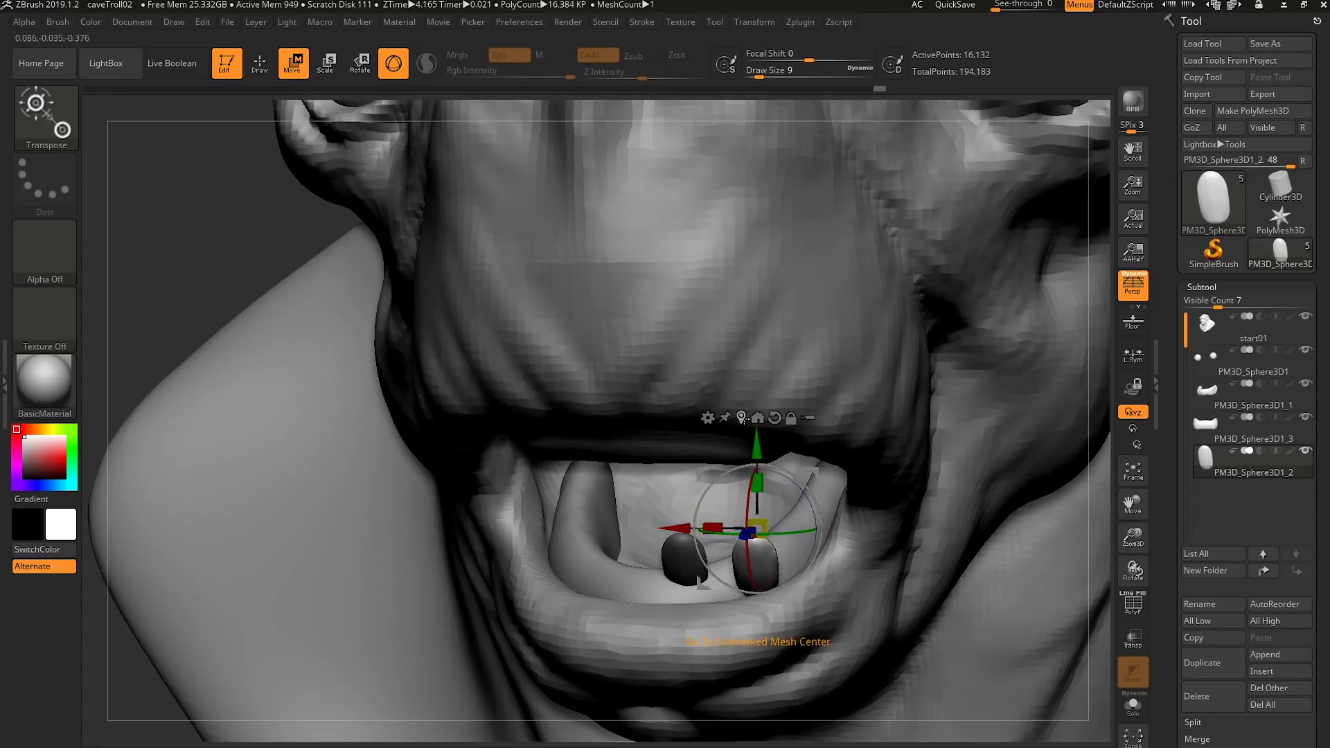
click(742, 417)
Rotate and move the second tooth to follow the curve of the lower gum.
shift+right_drag(782, 497, 772, 595)
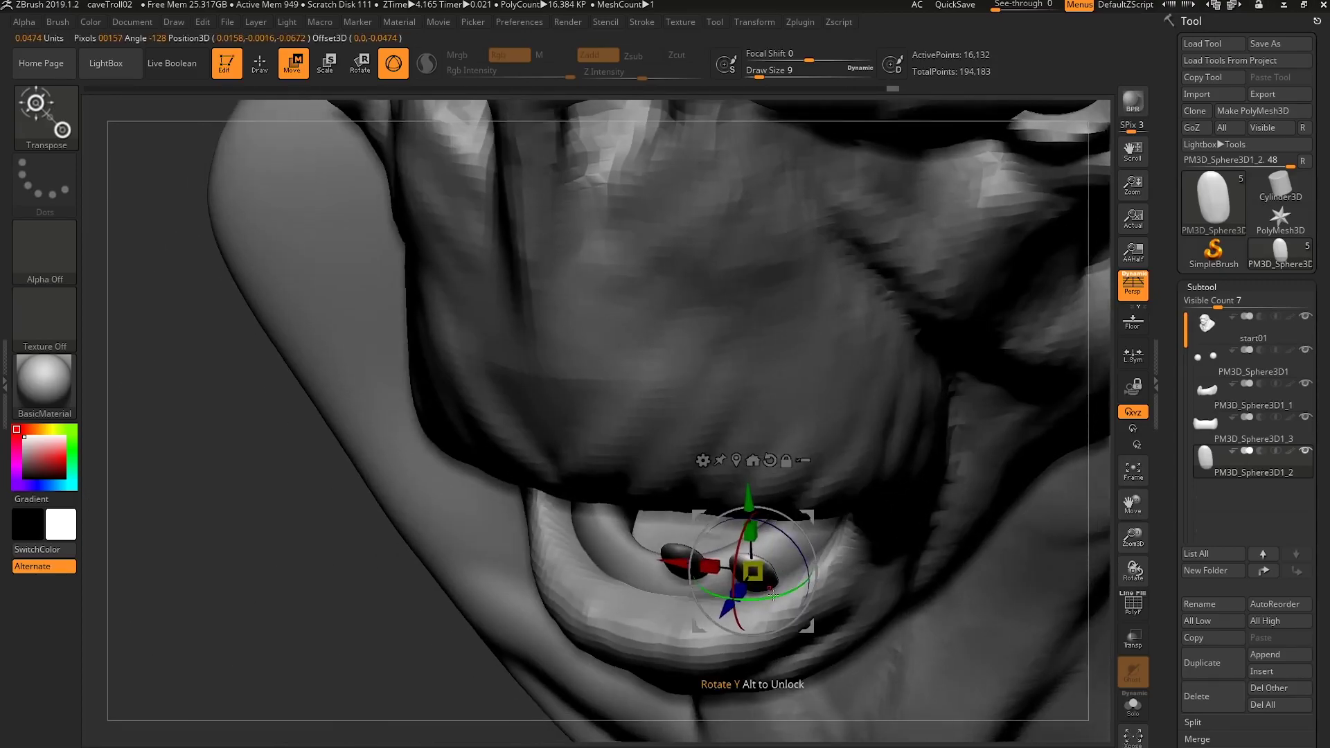
drag(806, 570, 747, 589)
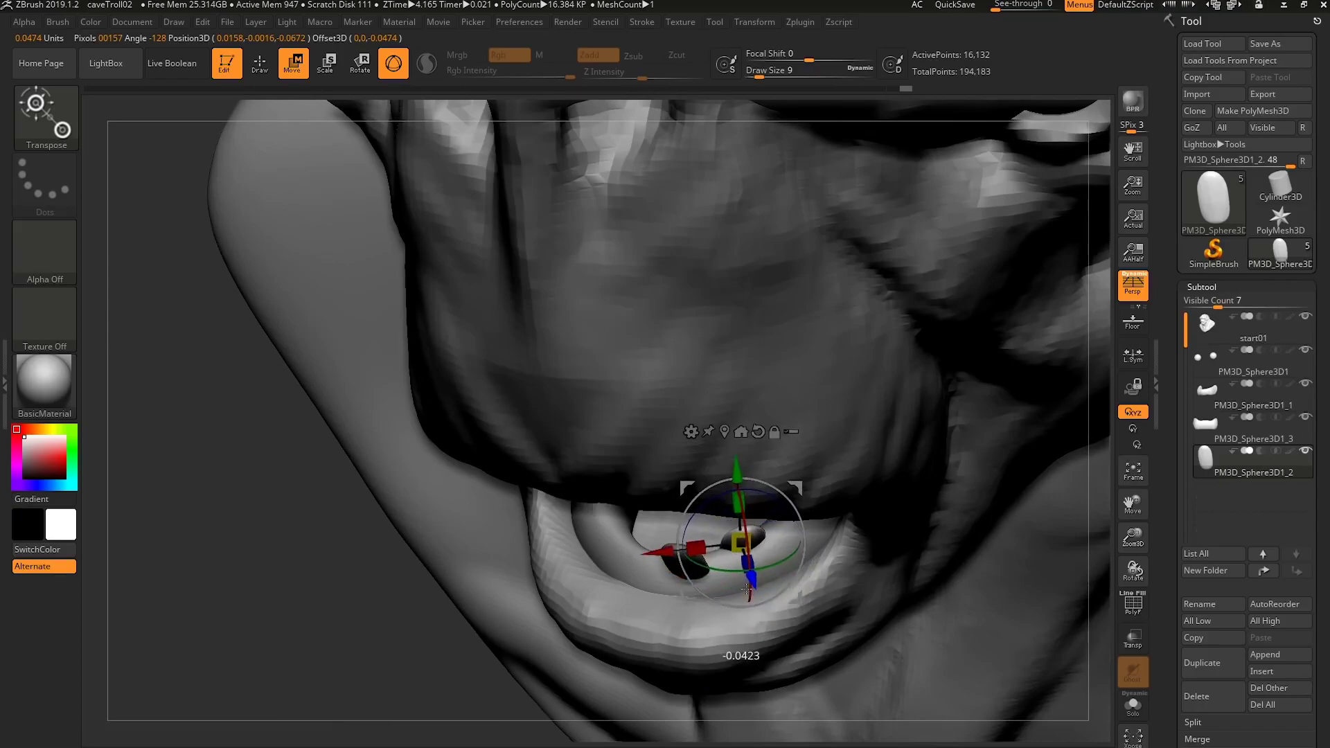
right_drag(751, 599, 748, 457)
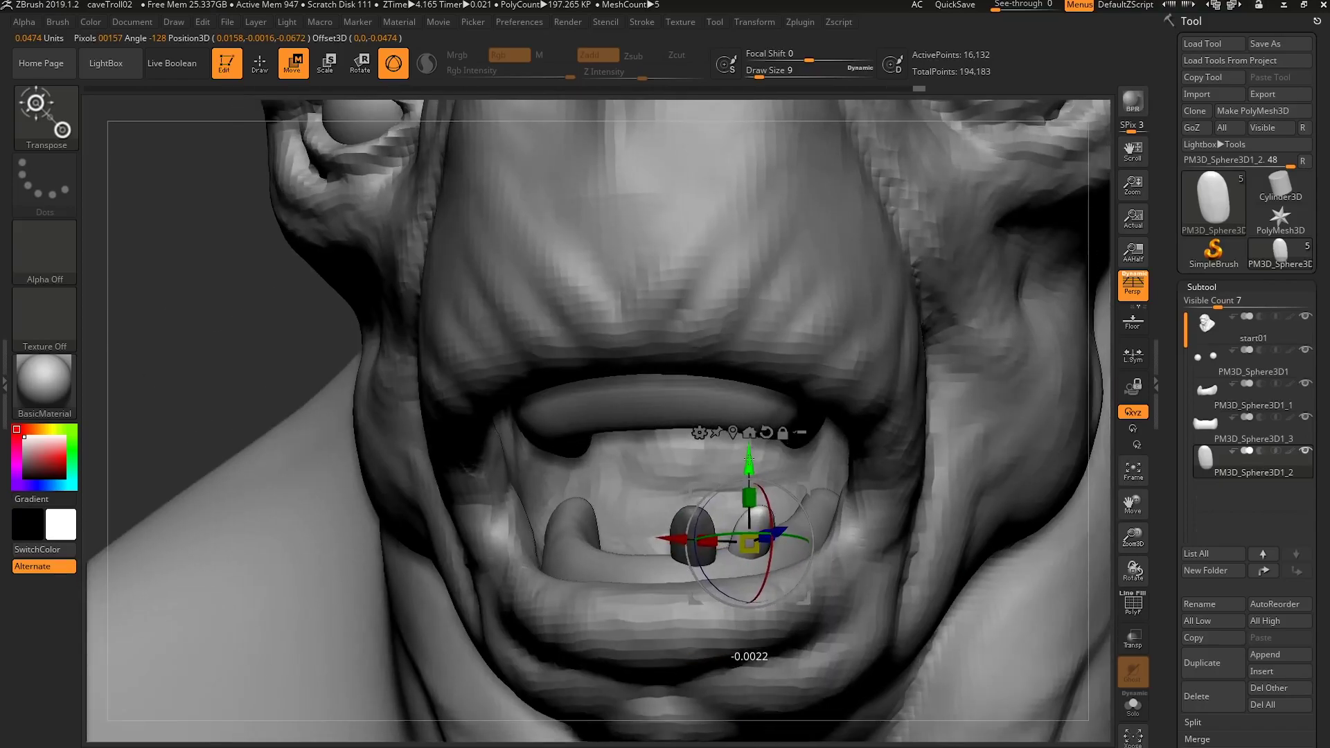
right_drag(831, 511, 774, 537)
drag(775, 489, 777, 491)
right_drag(776, 490, 783, 553)
Duplicate the second tooth further back along the lower gum and rotate the third tooth to match the curve.
ctrl+drag(794, 588, 851, 583)
click(804, 552)
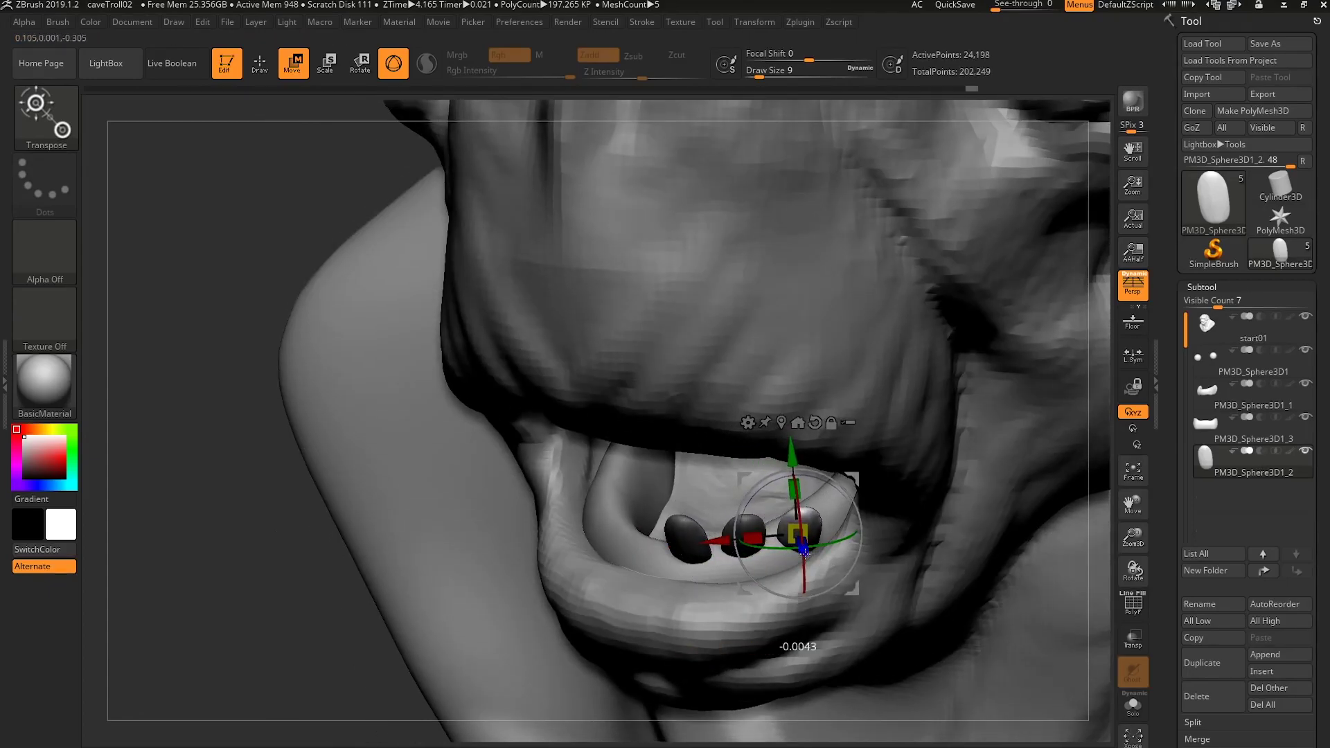
drag(798, 547, 798, 548)
right_drag(799, 548, 852, 538)
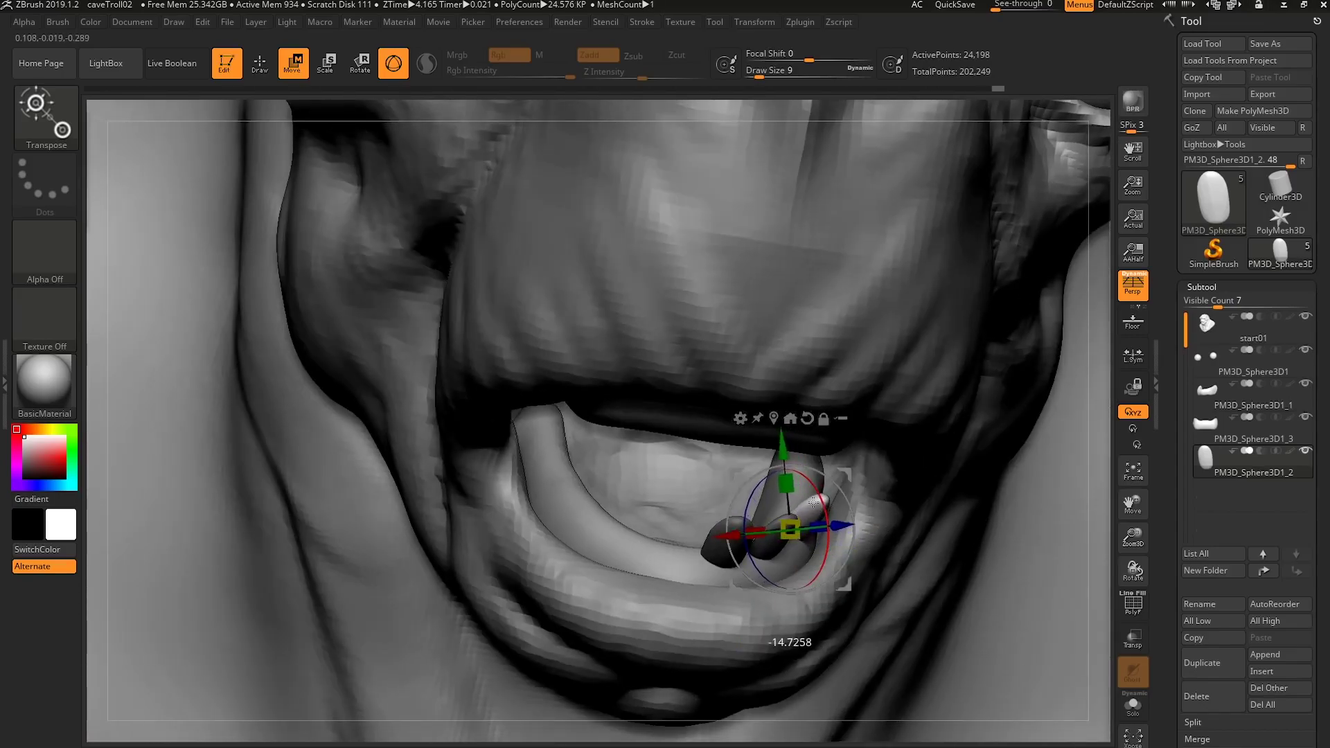
right_drag(826, 513, 818, 551)
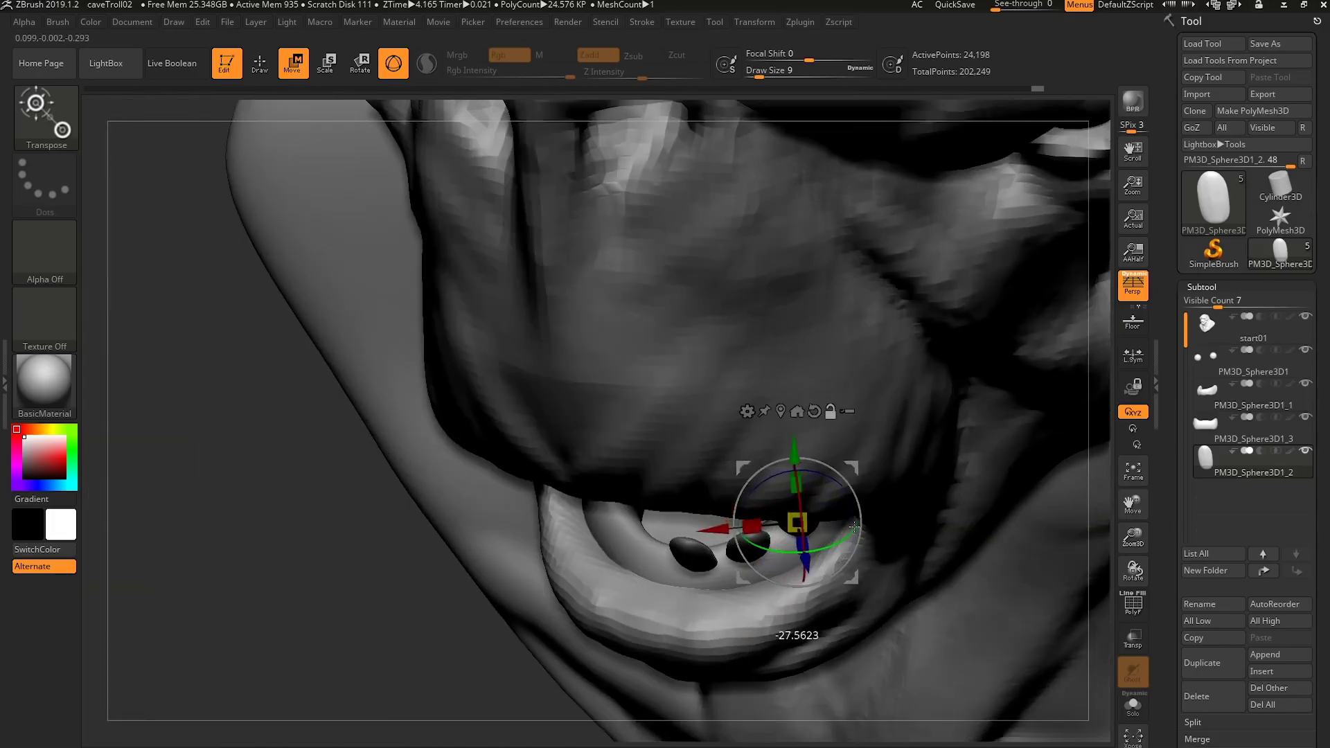
right_drag(871, 558, 846, 493)
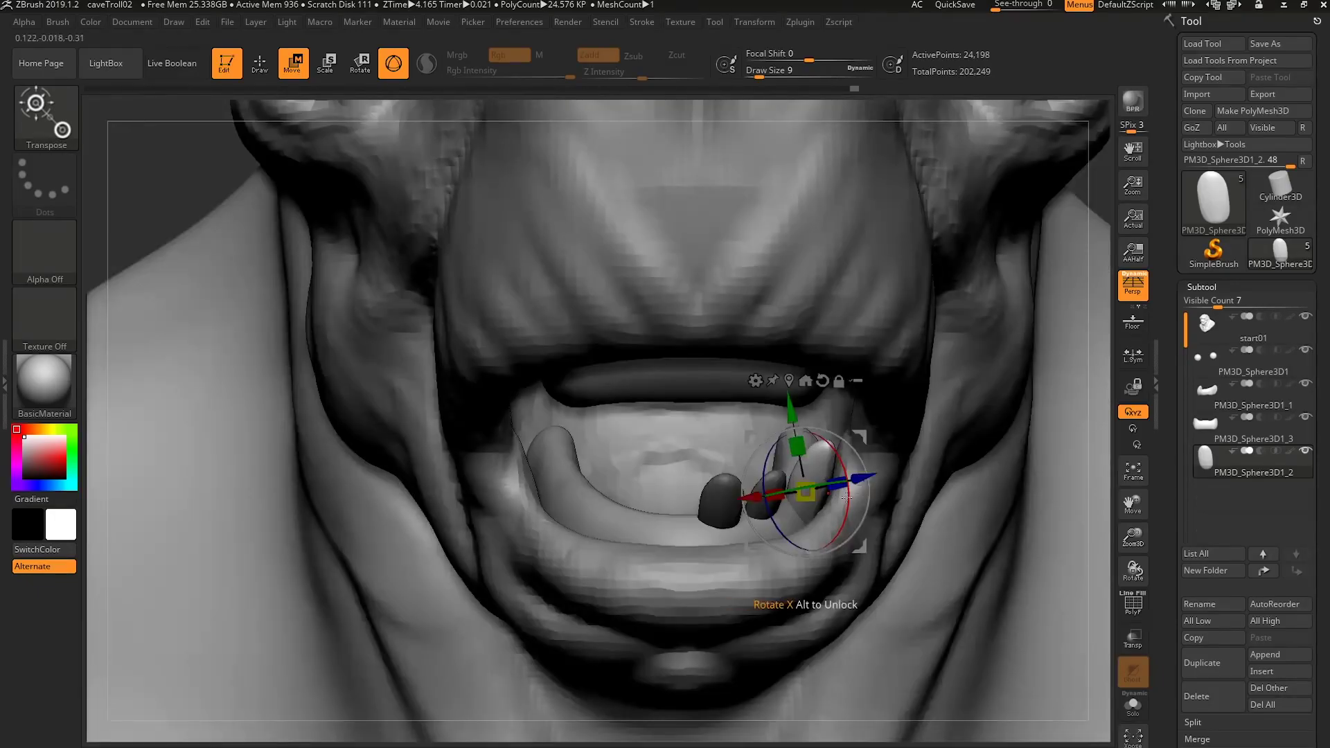
Enlarge and lengthen the third lower tooth into a tusk with the Move brush.
key(q)
key(s)
drag(812, 492, 824, 492)
mouse_move(798, 493)
mouse_down()
mouse_move(797, 511)
mouse_move(815, 486)
mouse_move(807, 494)
mouse_up()
key(s)
key(s)
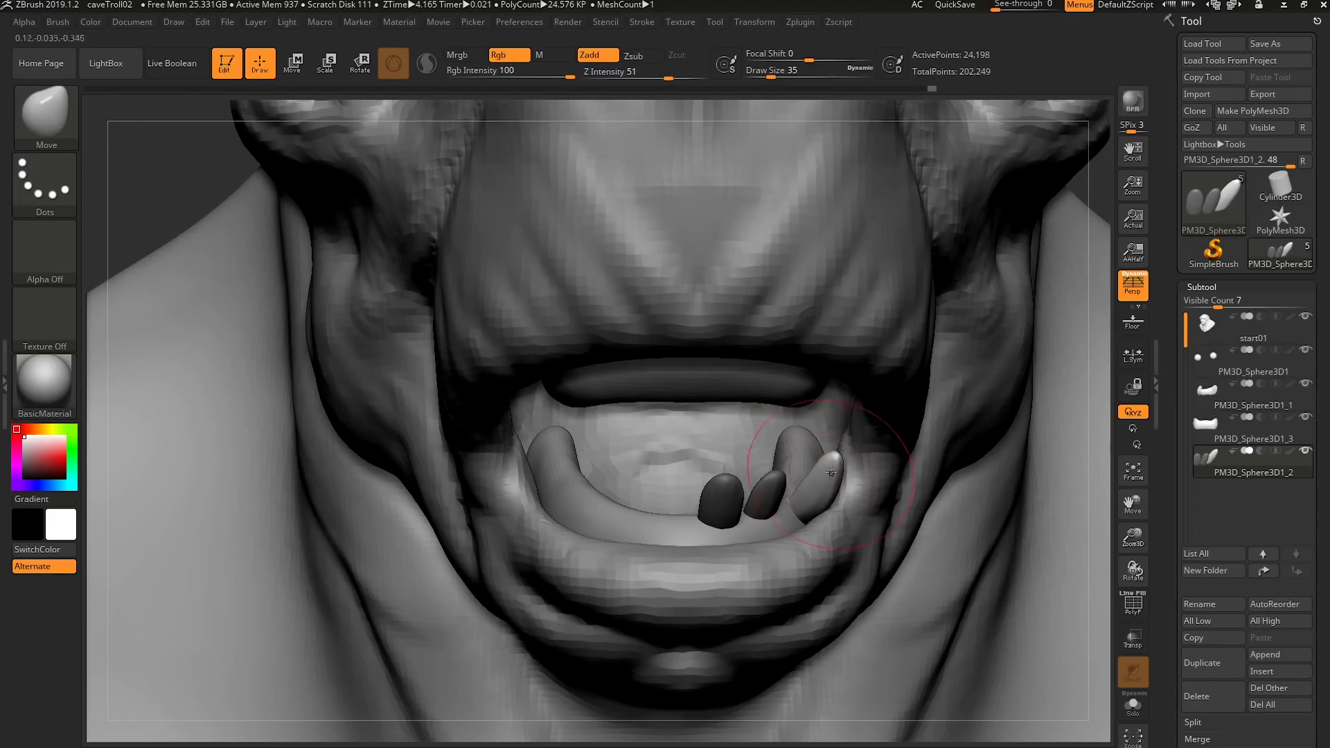
right_drag(796, 493, 409, 442)
mouse_move(819, 498)
right_down()
mouse_move(829, 503)
mouse_move(803, 502)
mouse_move(864, 505)
mouse_move(835, 490)
right_up()
drag(835, 489, 840, 488)
mouse_move(840, 488)
right_down()
mouse_move(737, 505)
mouse_move(873, 457)
right_up()
Duplicate the tusk behind itself on the lower gum, scale the copy down to about 0.66 and clear the mask.
key(w)
key(s)
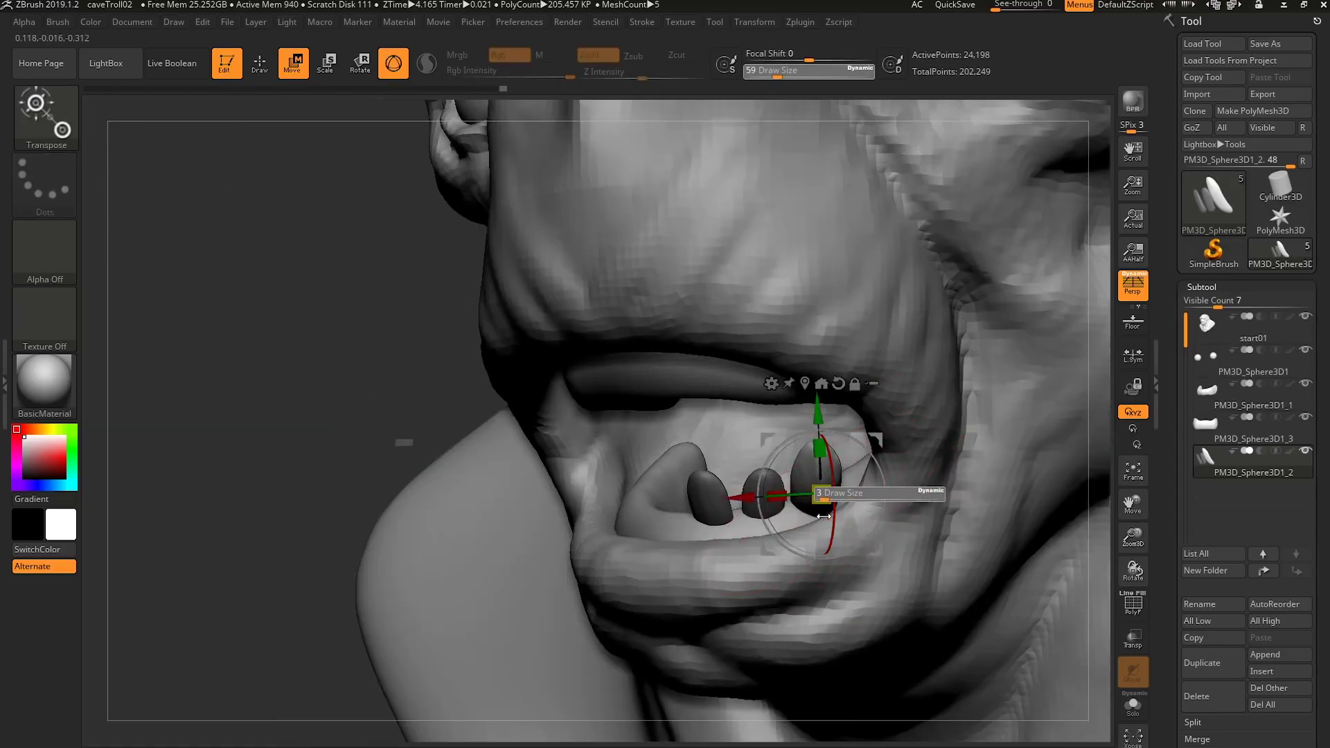
drag(850, 500, 874, 500)
right_drag(874, 500, 850, 483)
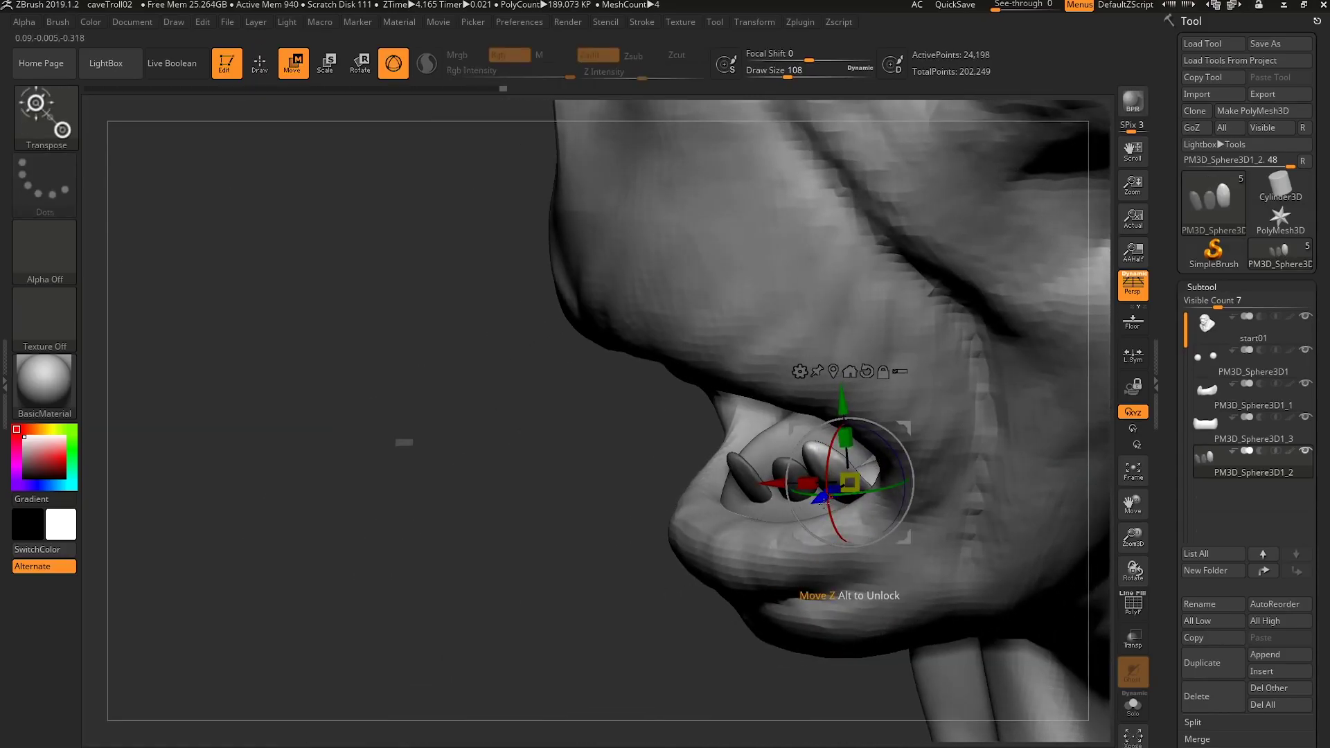
drag(824, 503, 859, 479)
mouse_move(879, 490)
right_down()
mouse_move(883, 475)
mouse_move(890, 485)
right_up()
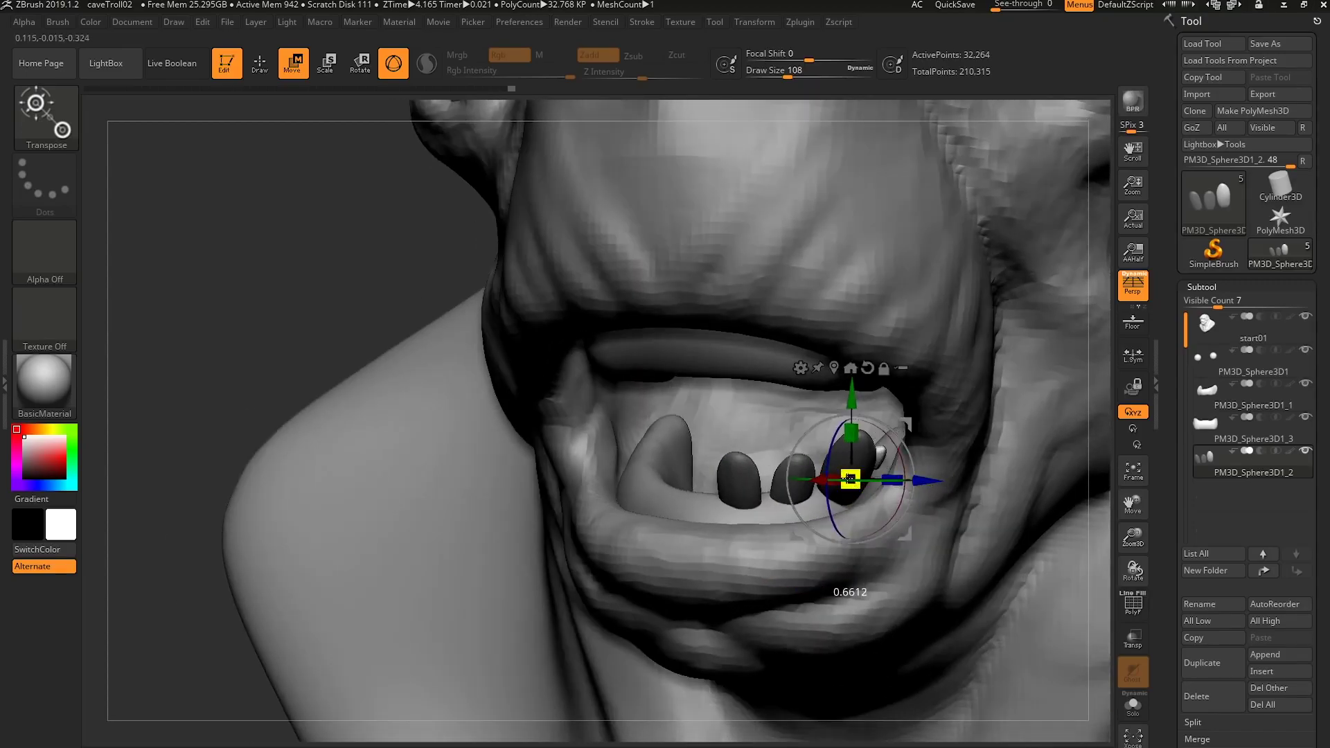
mouse_move(475, 311)
right_down()
mouse_move(762, 450)
mouse_move(909, 501)
mouse_move(824, 457)
mouse_move(873, 485)
mouse_move(860, 504)
mouse_move(871, 481)
right_up()
Reshape the front lower teeth individually with the Move Topological brush at a reduced draw size.
key(q)
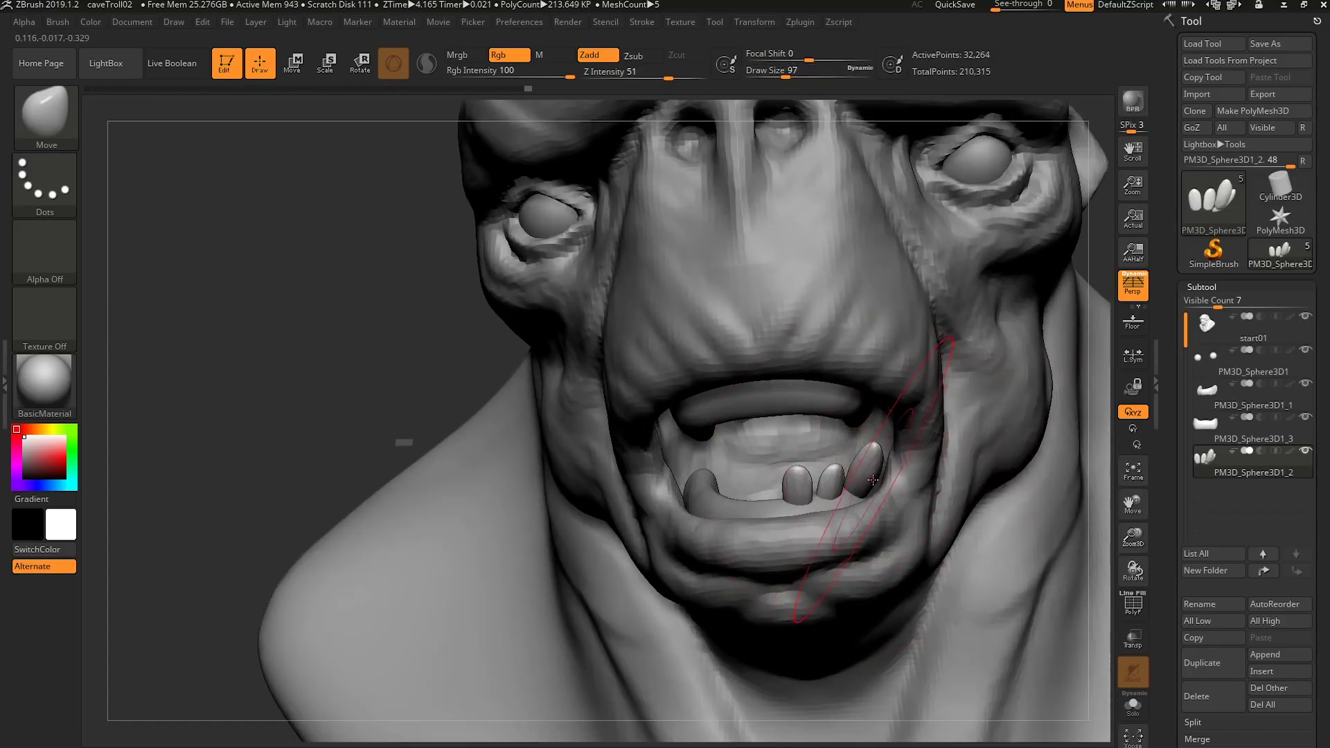
key(b)
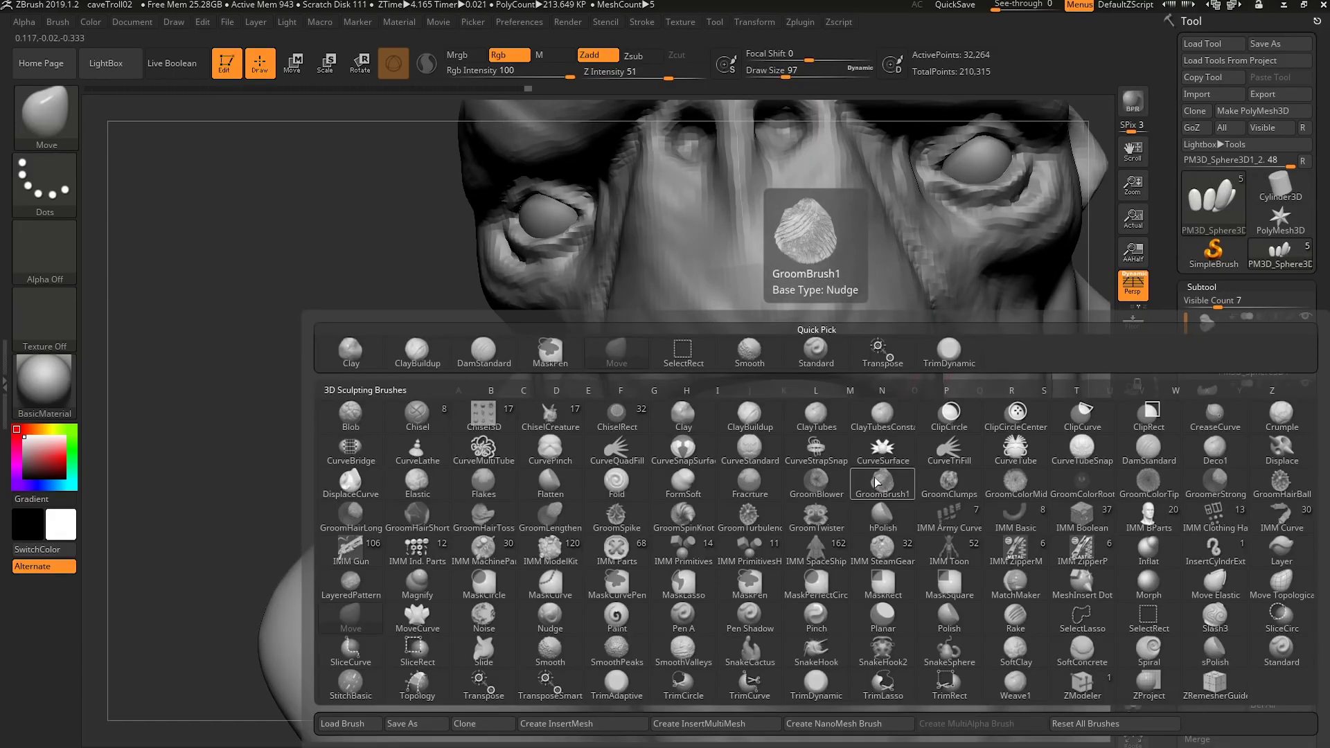
key(m)
key(t)
key(bracketleft)
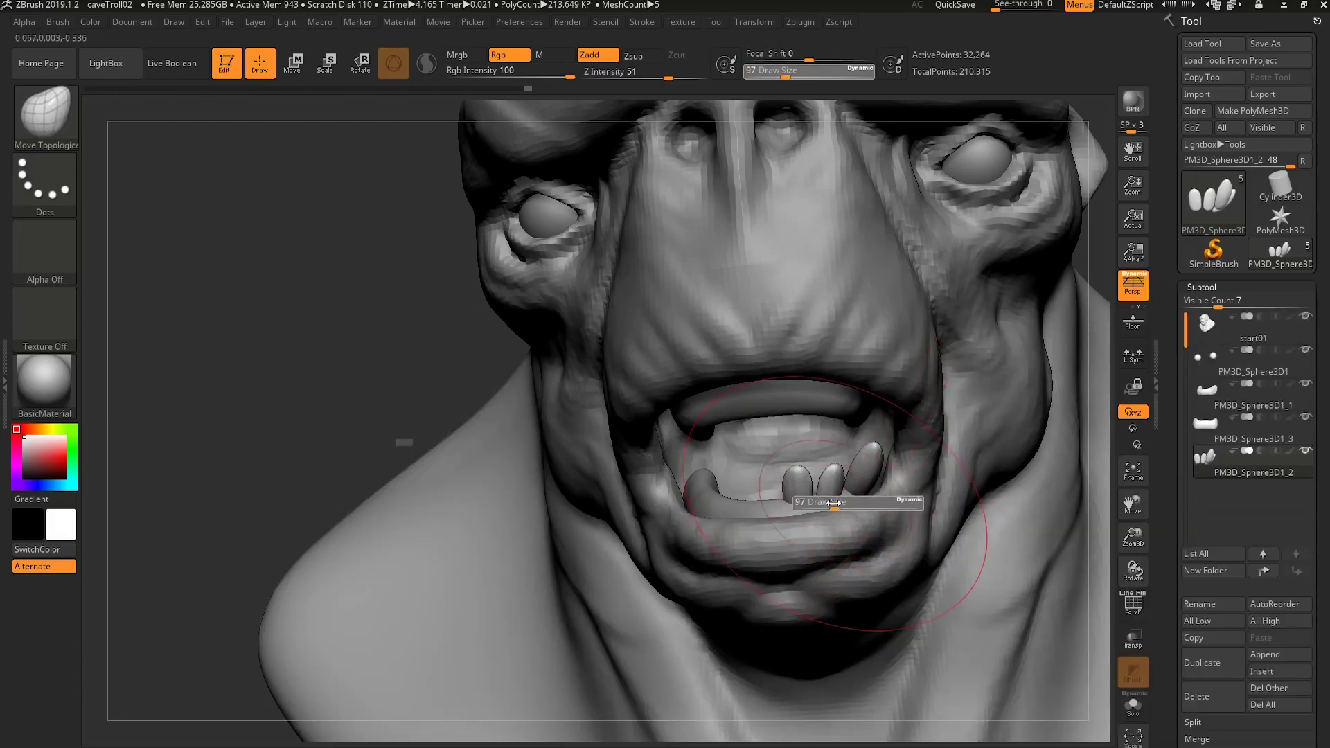
drag(790, 492, 795, 495)
key(bracketleft)
key(bracketleft)
mouse_move(840, 480)
right_down()
mouse_move(824, 502)
mouse_move(798, 478)
right_up()
key(bracketleft)
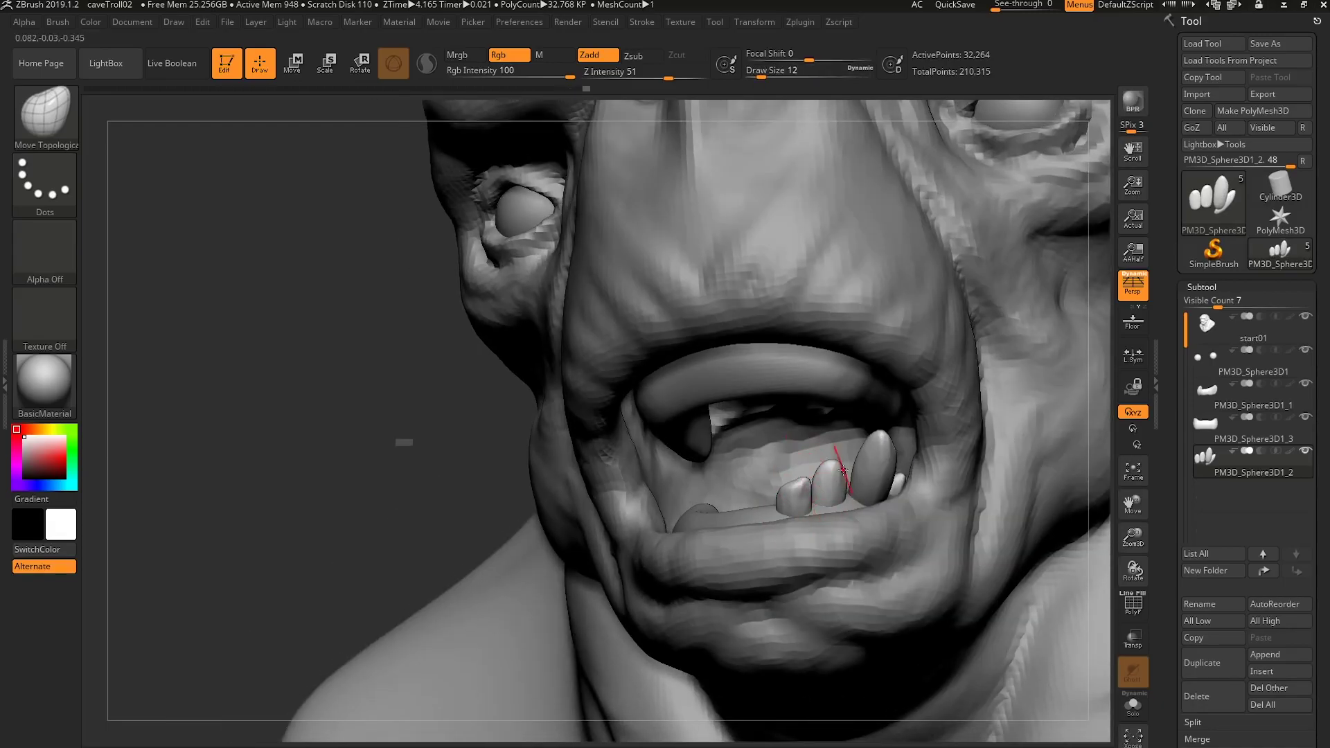
Pull the tips of the lower teeth into sharper points, including the tusk, with the Move Topological brush.
key(bracketright)
mouse_move(841, 468)
right_down()
mouse_move(821, 528)
mouse_move(804, 518)
mouse_move(836, 503)
mouse_move(868, 437)
right_up()
key(s)
drag(867, 441, 862, 441)
drag(863, 439, 877, 435)
right_drag(877, 436, 869, 465)
key(s)
drag(867, 464, 875, 465)
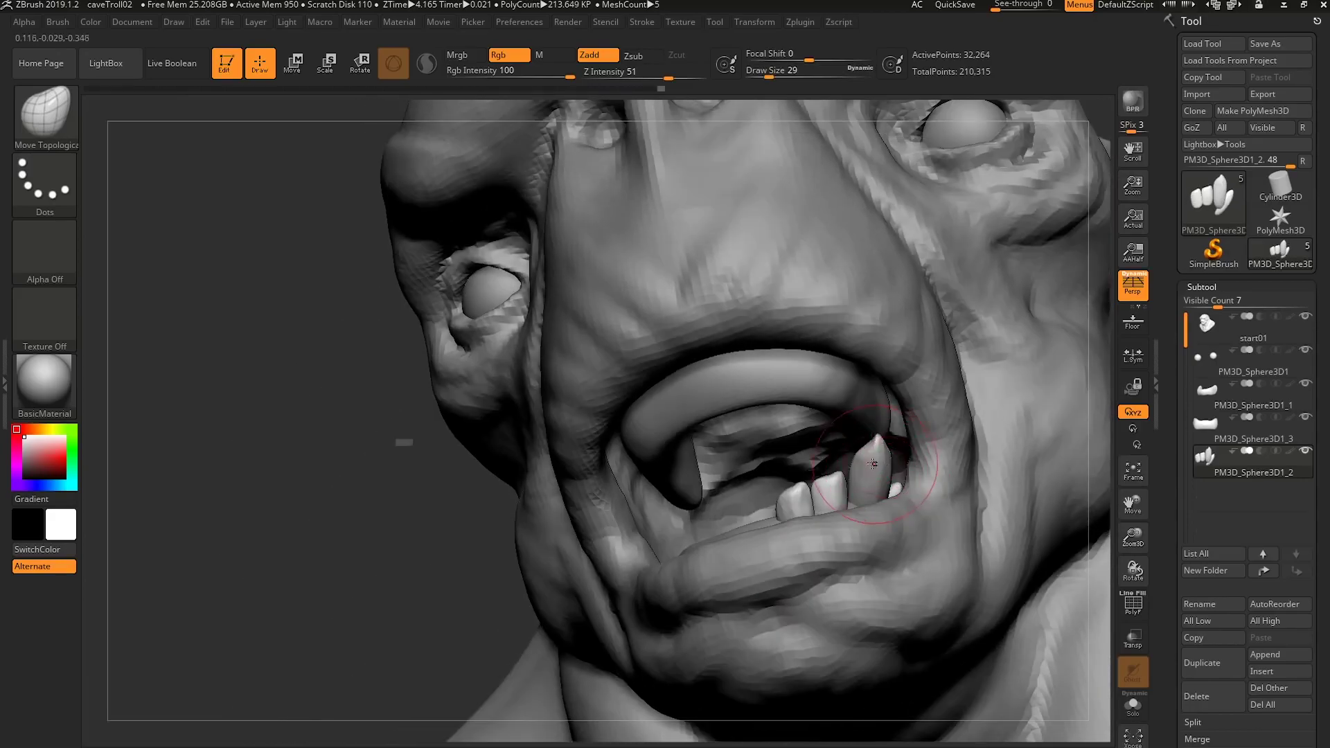
Adjust the placement and lean of the lower teeth along the gum with the Move Topological brush at draw size 29.
mouse_move(851, 497)
right_down()
mouse_move(874, 513)
mouse_move(954, 503)
mouse_move(932, 476)
right_up()
key(s)
drag(926, 477, 931, 476)
drag(928, 484, 913, 479)
mouse_move(896, 498)
right_down()
mouse_move(916, 515)
mouse_move(897, 503)
mouse_move(892, 518)
right_up()
drag(892, 518, 894, 523)
mouse_move(894, 523)
right_down()
mouse_move(875, 510)
mouse_move(971, 490)
right_up()
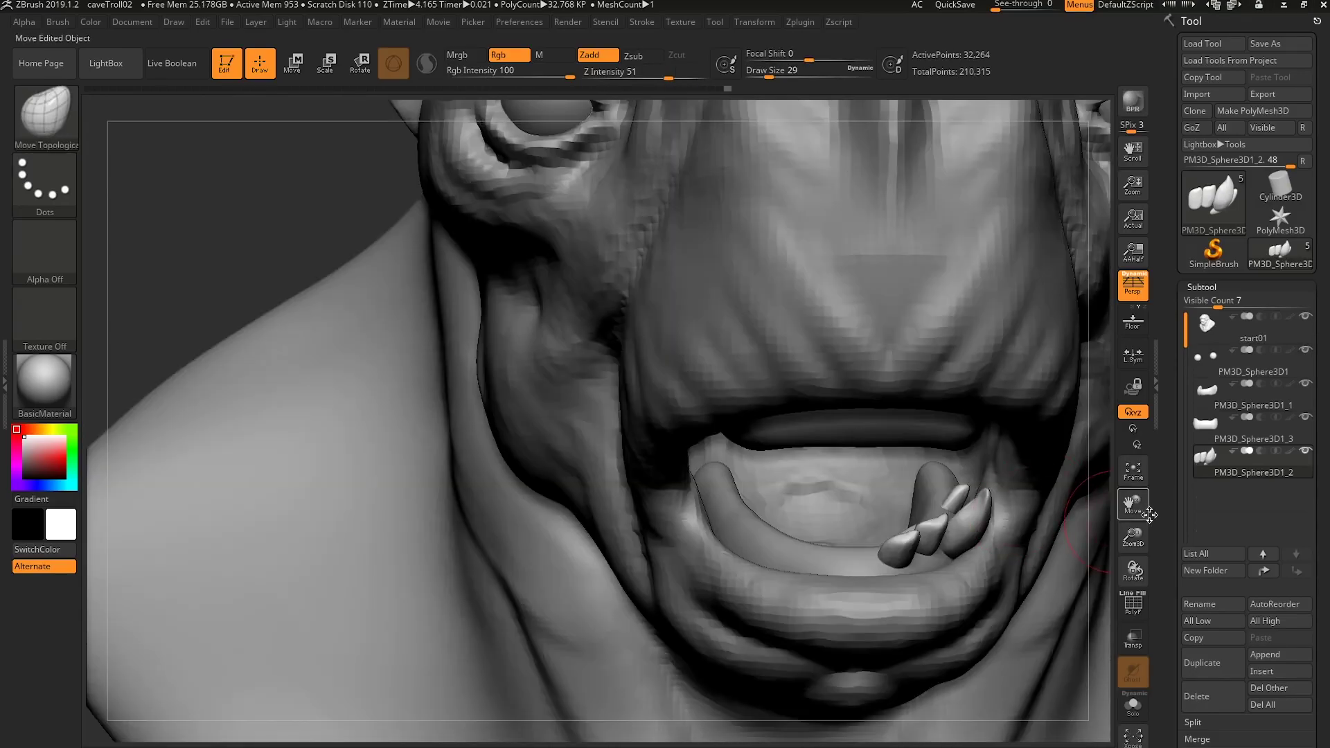
Mirror the lower teeth across X with Deformation, and apply Mirror And Weld so both sides of the lower gum have teeth.
drag(1164, 623, 1170, 443)
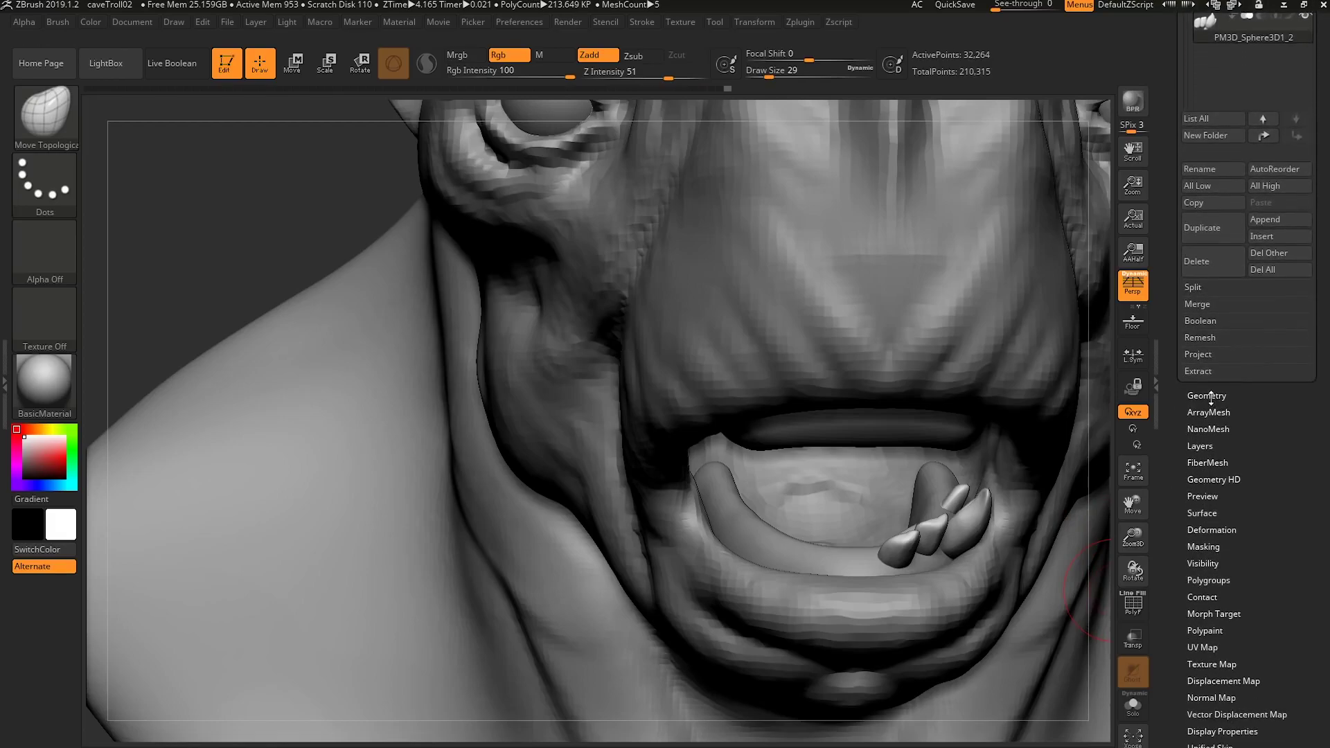
click(1220, 528)
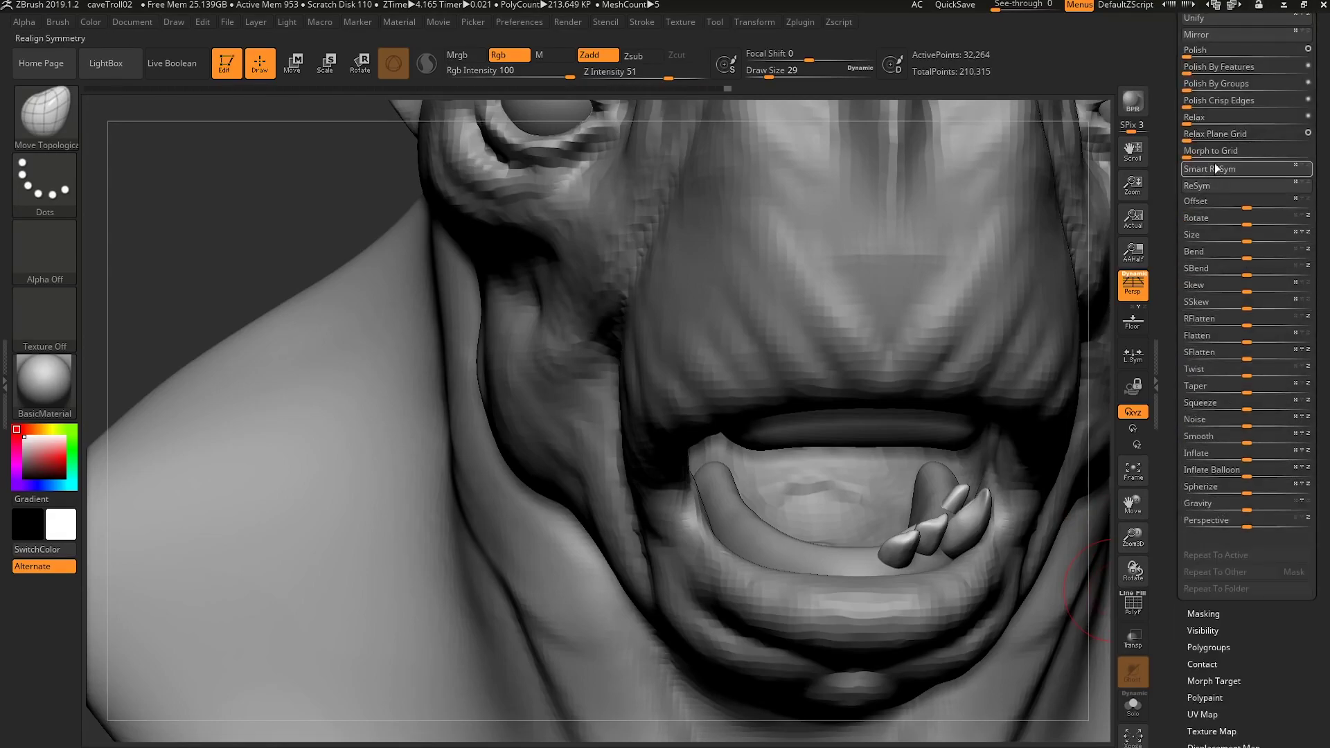
click(1207, 31)
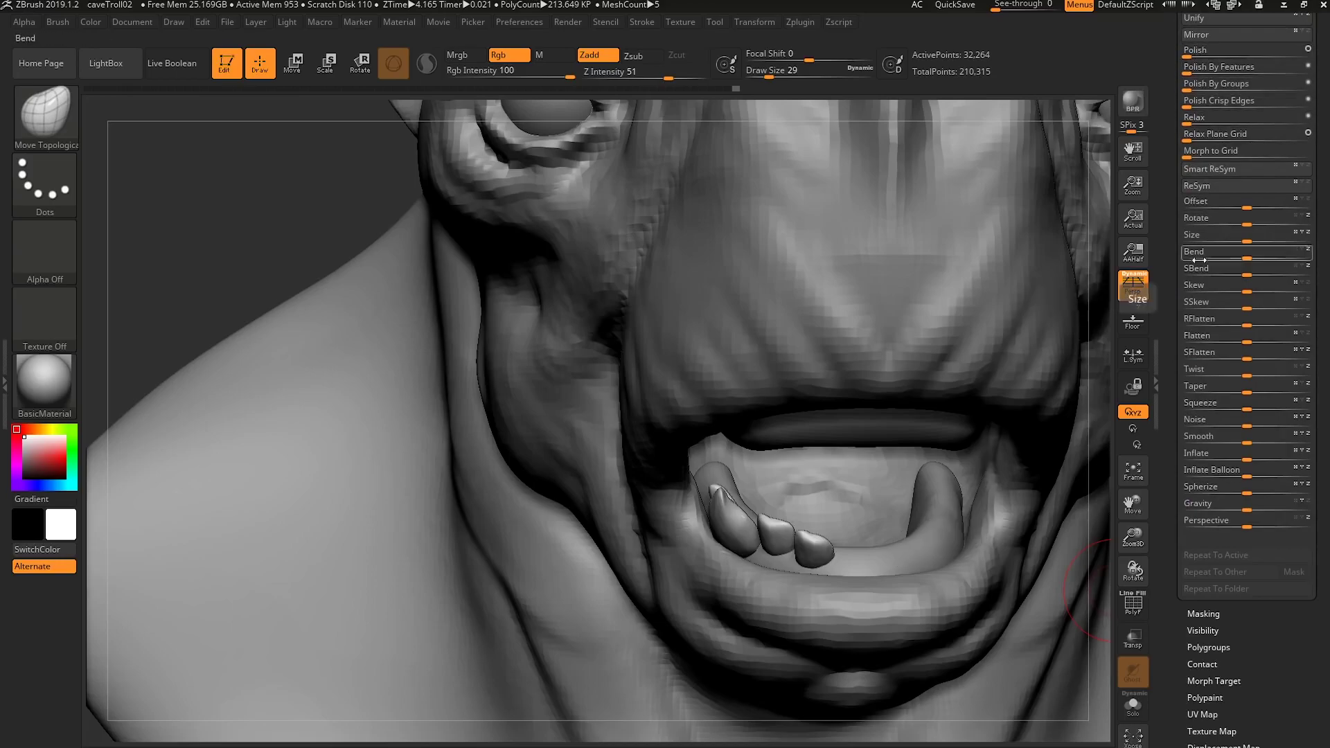
drag(1173, 590, 1172, 647)
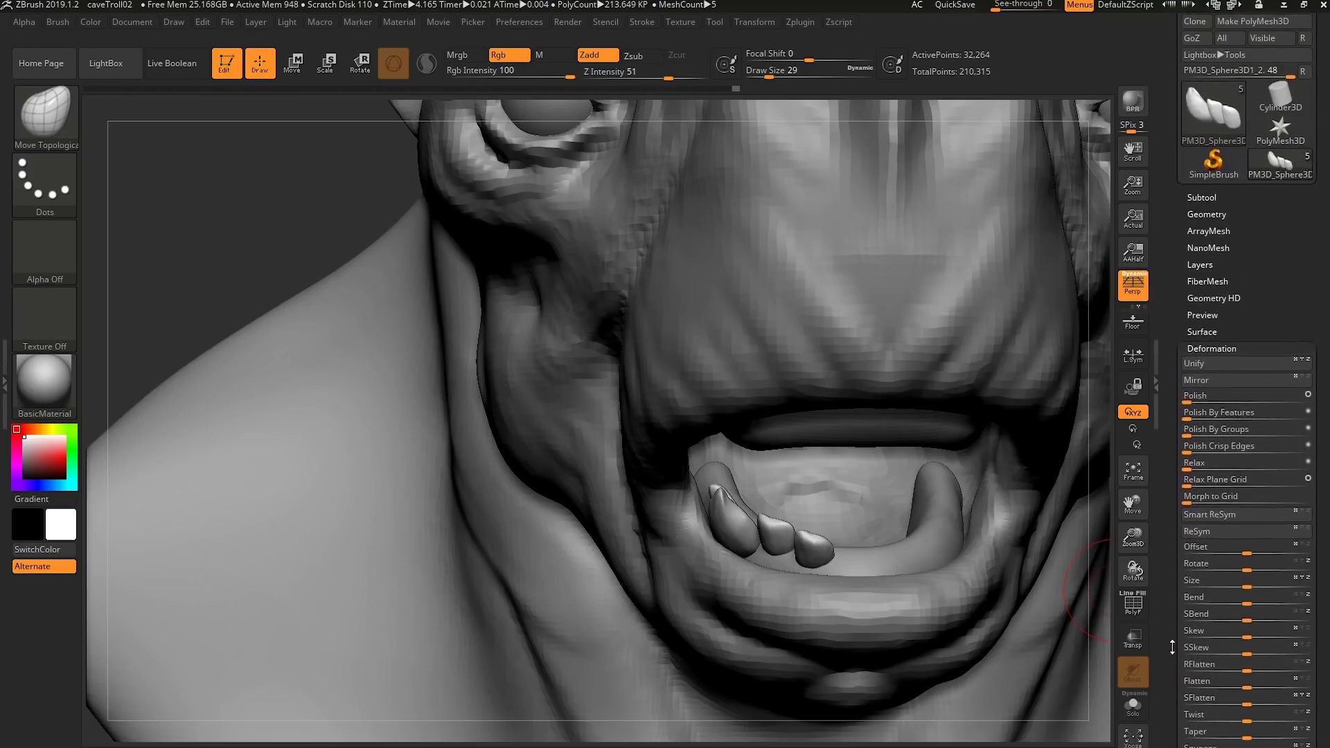
click(1216, 214)
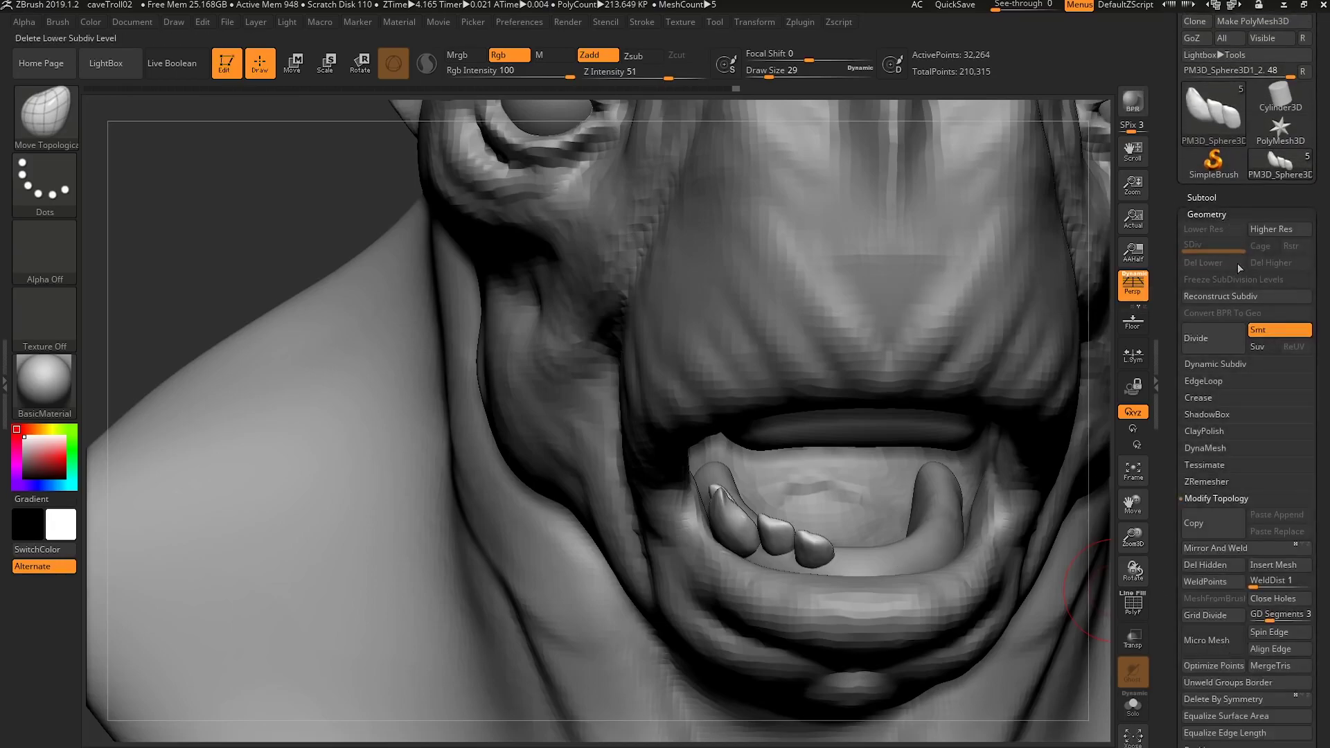
click(1230, 549)
right_drag(907, 557, 699, 529)
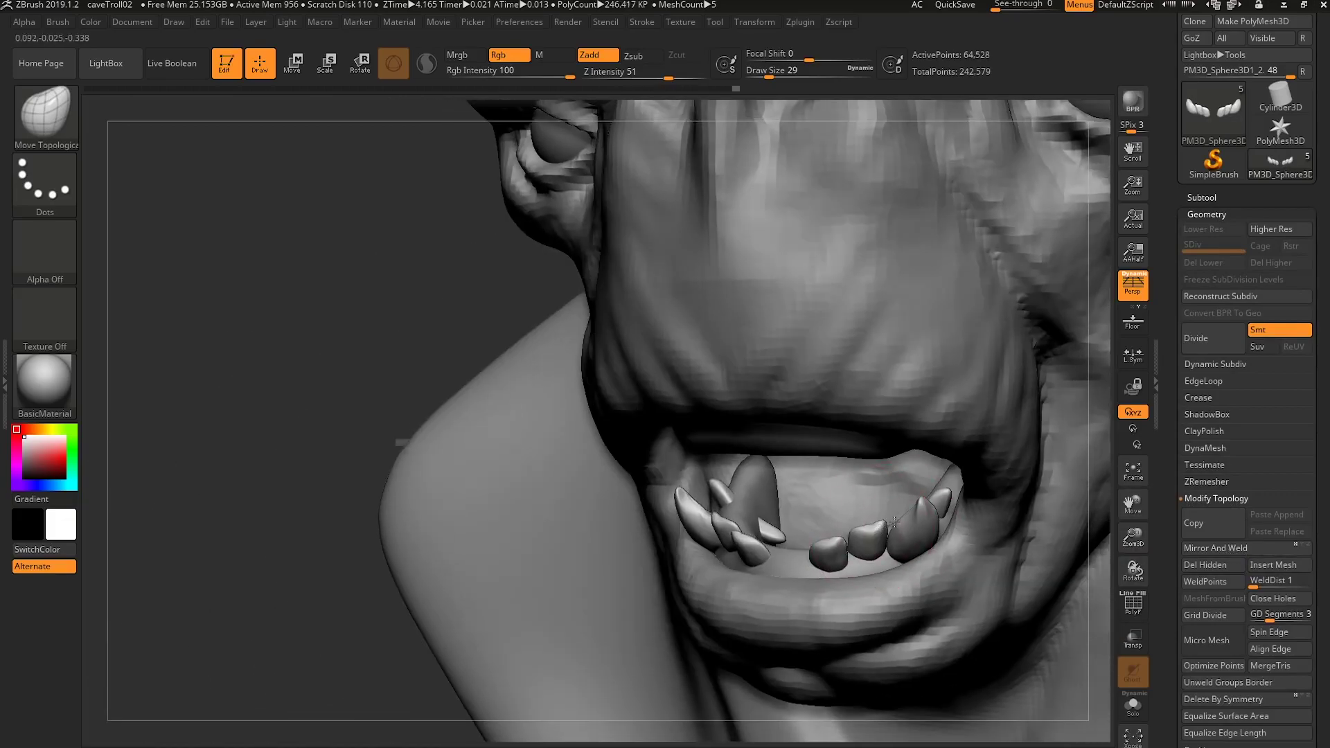
Duplicate the lower teeth subtool and mirror the copy vertically along Y for the upper jaw.
click(1205, 197)
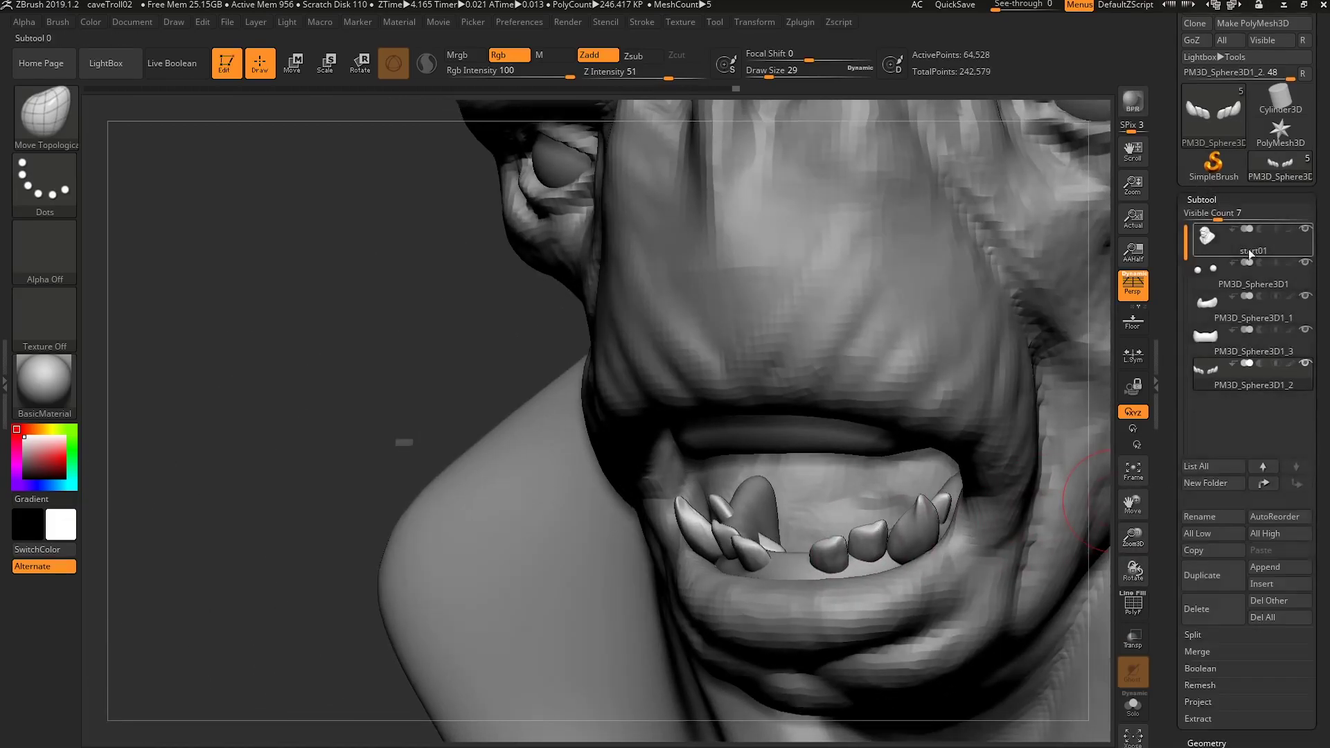
click(1211, 562)
drag(1167, 496, 1184, 337)
click(1220, 280)
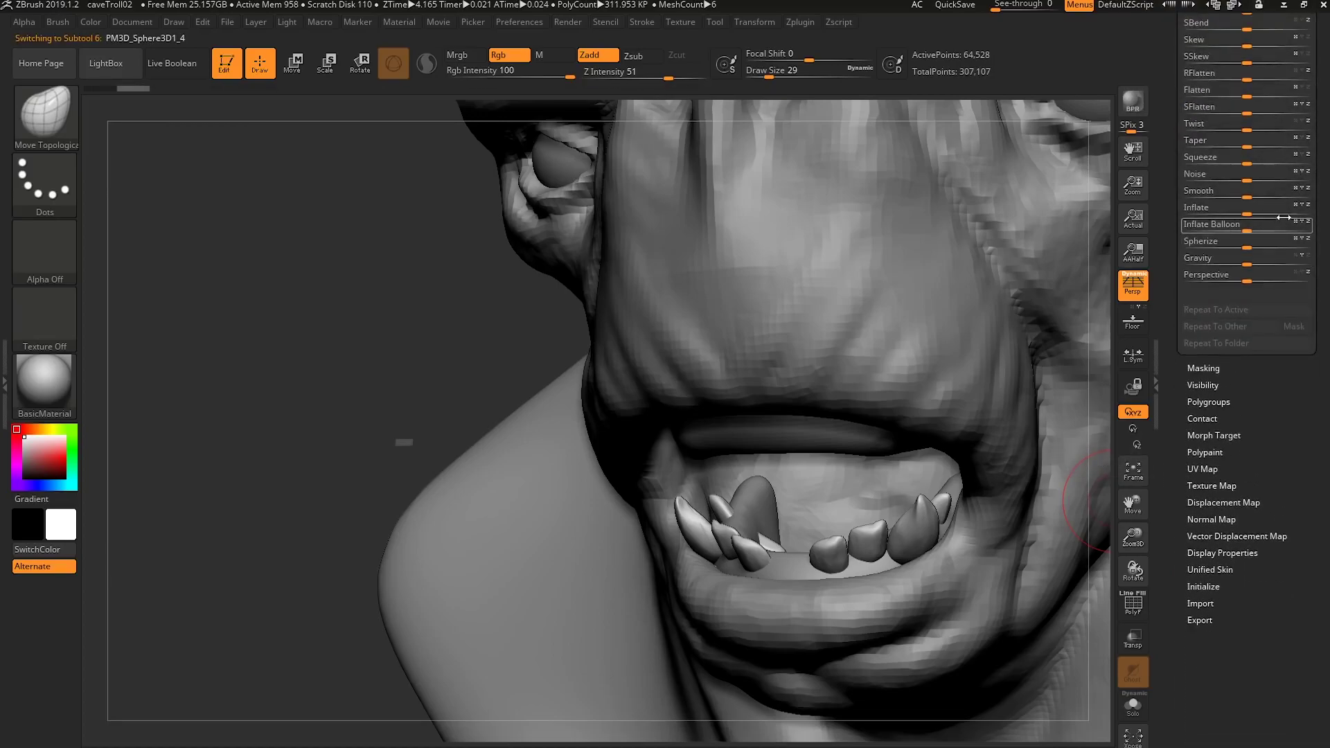
drag(1153, 229, 1152, 430)
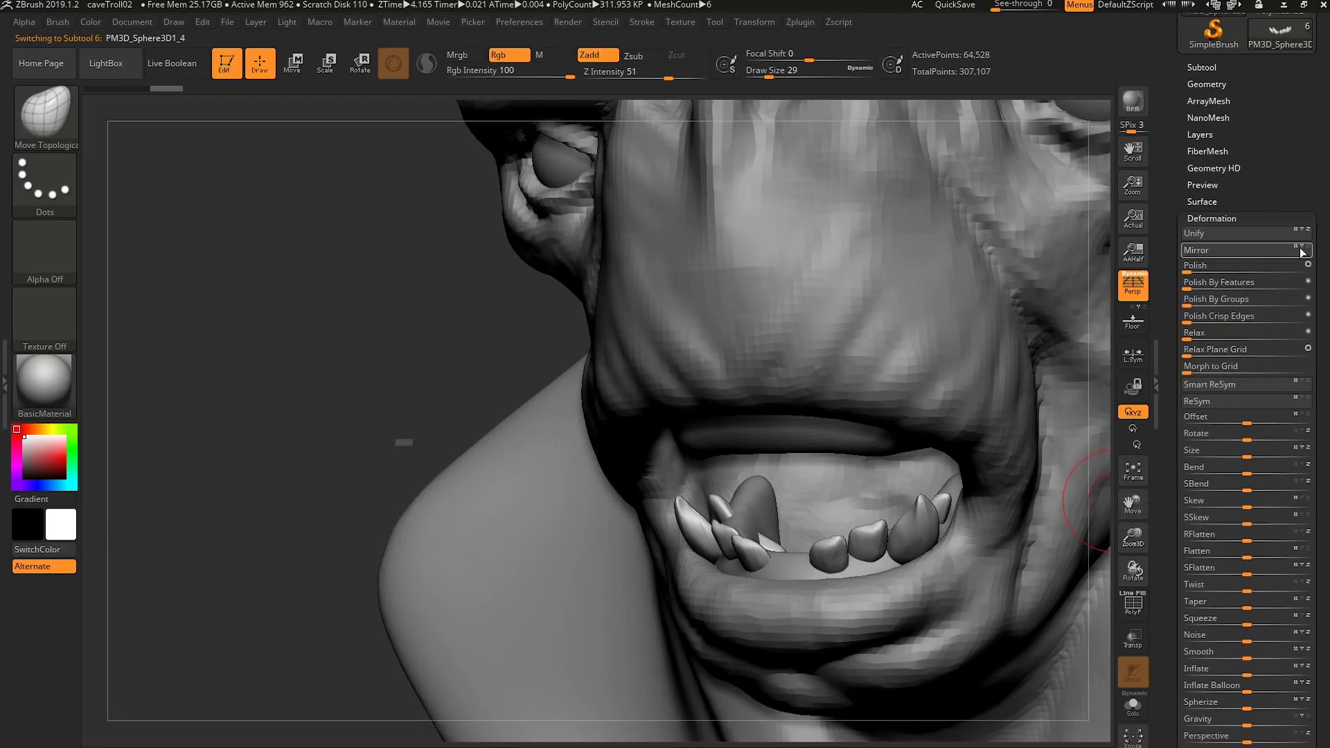
click(1282, 250)
Move the flipped teeth up and back so they sit along the upper gum.
right_drag(896, 497, 748, 502)
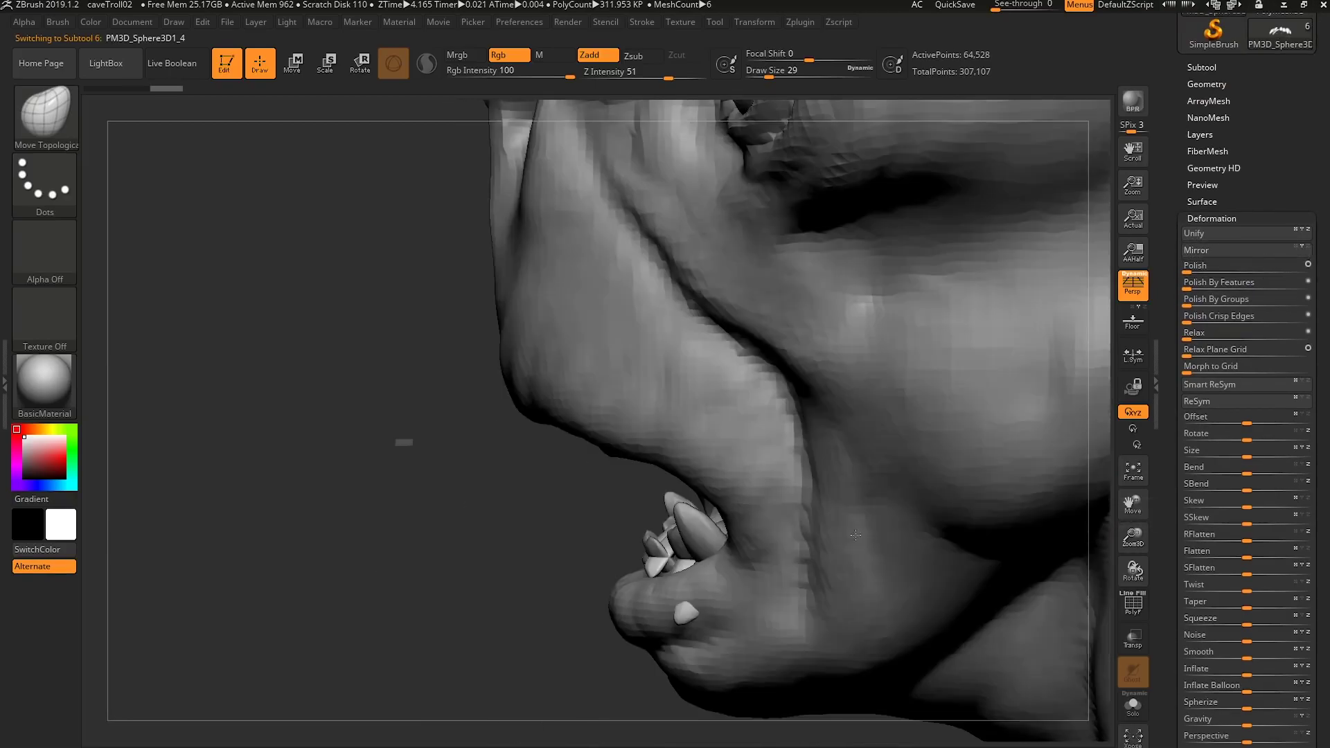
key(w)
drag(784, 459, 779, 338)
right_drag(781, 341, 842, 388)
drag(695, 416, 633, 418)
mouse_move(636, 421)
right_down()
mouse_move(820, 526)
mouse_move(836, 498)
mouse_move(736, 454)
mouse_move(735, 486)
mouse_move(683, 478)
right_up()
drag(661, 440, 678, 443)
key(q)
right_drag(678, 447, 747, 489)
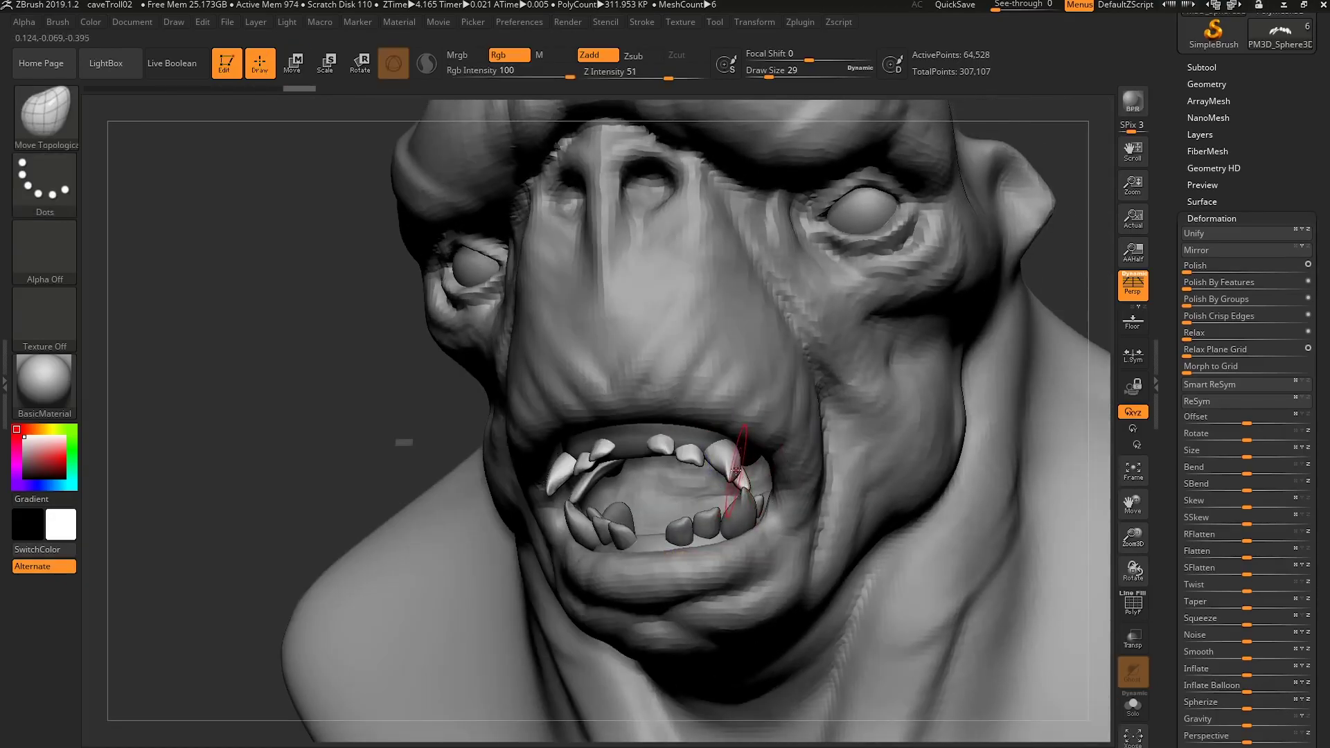
Isolate the pair of upper tusks with a mask and reposition them on the upper gum.
key(w)
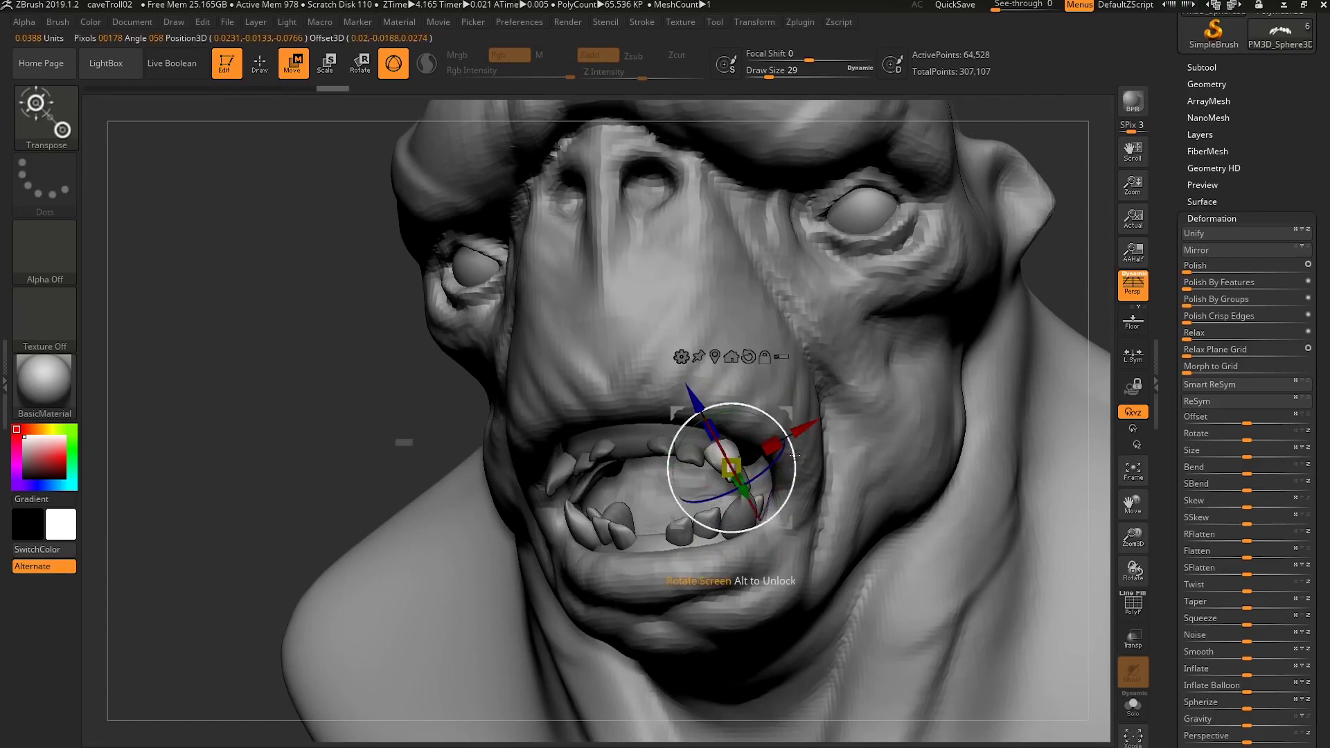
ctrl+drag(522, 460, 533, 457)
drag(733, 480, 618, 572)
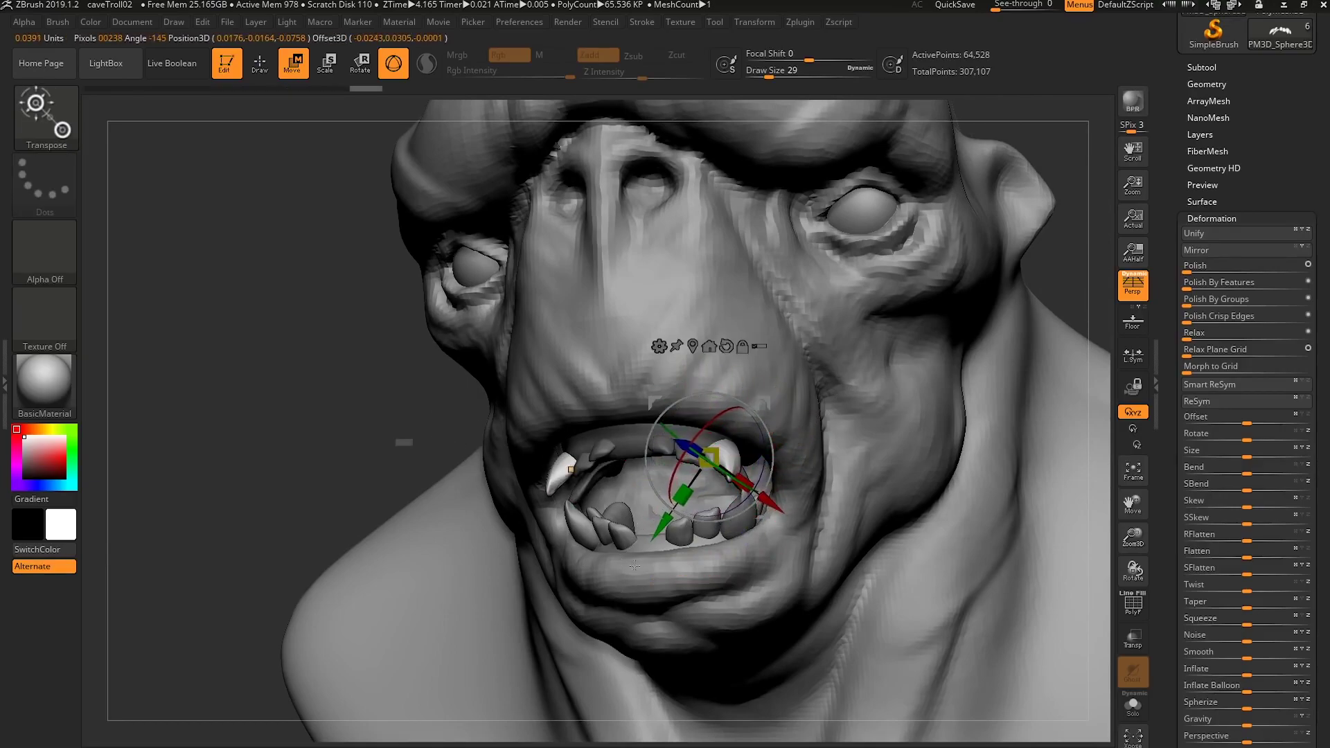
drag(786, 464, 737, 493)
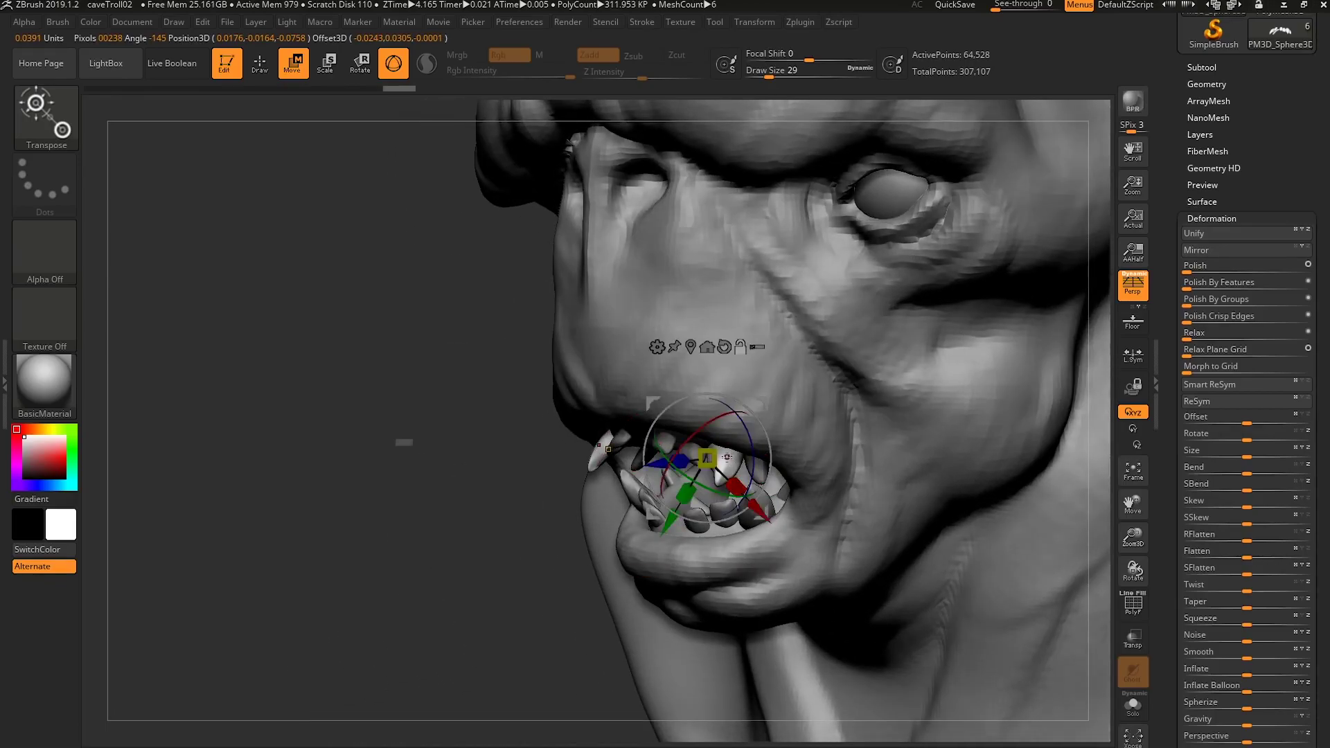
alt+click(728, 458)
drag(715, 510, 717, 506)
Rotate and nudge the upper tusks into place at the sides of the mouth, and clear the mask.
right_drag(717, 506, 778, 381)
drag(794, 355, 802, 342)
right_drag(802, 342, 771, 447)
mouse_move(767, 437)
mouse_down()
mouse_move(820, 455)
mouse_move(801, 448)
mouse_up()
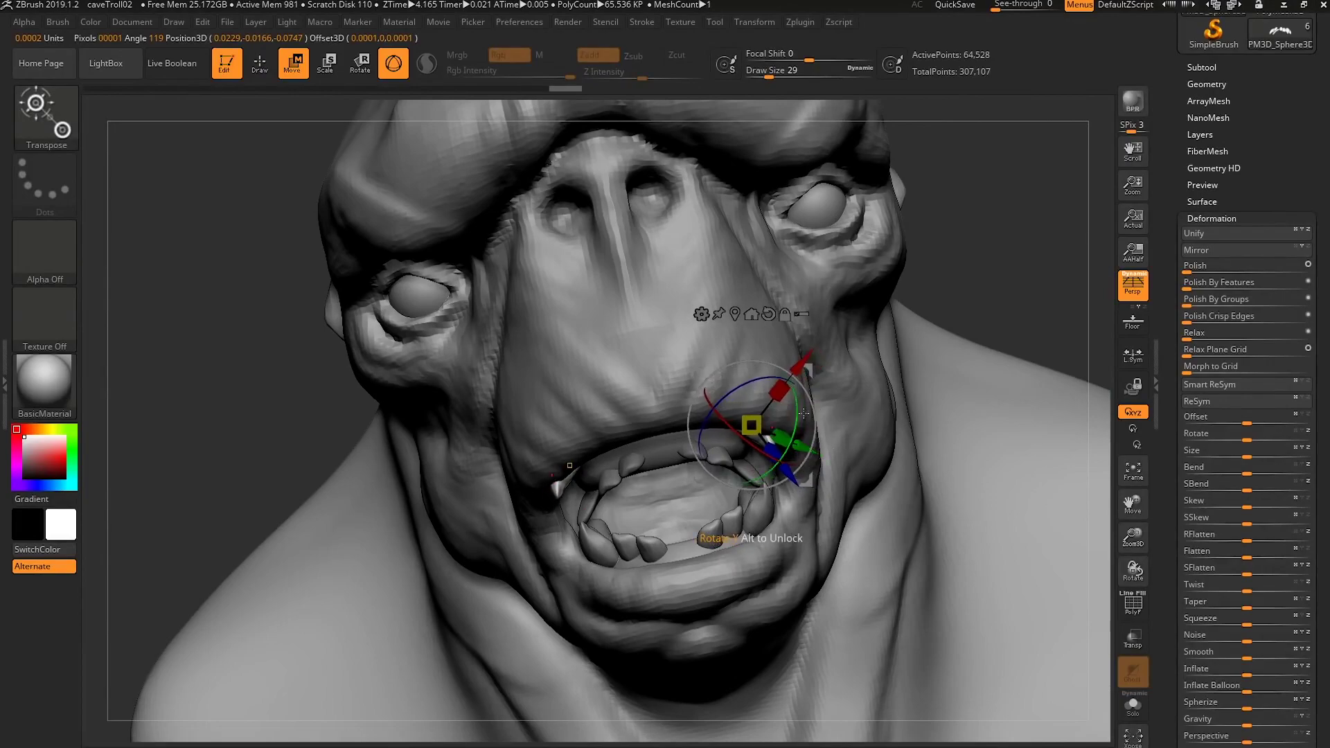
drag(799, 368, 788, 383)
drag(738, 441, 748, 446)
ctrl+drag(982, 299, 998, 329)
Make the head mesh active for sculpting and set the Move brush to draw size 112.
key(q)
mouse_move(803, 483)
right_down()
mouse_move(672, 478)
mouse_move(647, 440)
mouse_move(612, 431)
mouse_move(601, 360)
mouse_move(780, 508)
mouse_move(768, 478)
mouse_move(772, 524)
mouse_move(747, 515)
mouse_move(724, 409)
right_up()
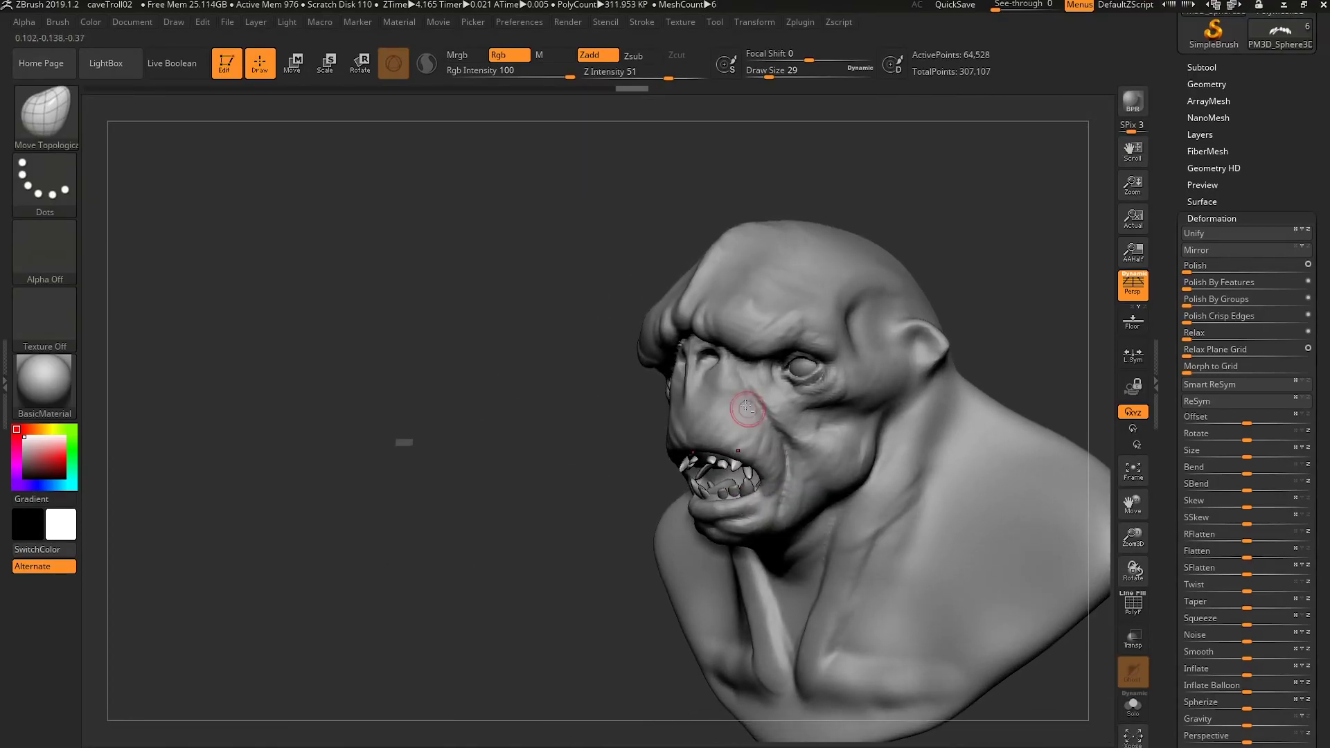
alt+click(779, 472)
key(1)
key(2)
mouse_move(764, 499)
ctrl+right_down()
mouse_move(754, 452)
mouse_move(786, 471)
mouse_move(756, 484)
mouse_move(731, 463)
ctrl+right_up()
key(bracketright)
ctrl+right_drag(732, 463, 747, 491)
key(bracketright)
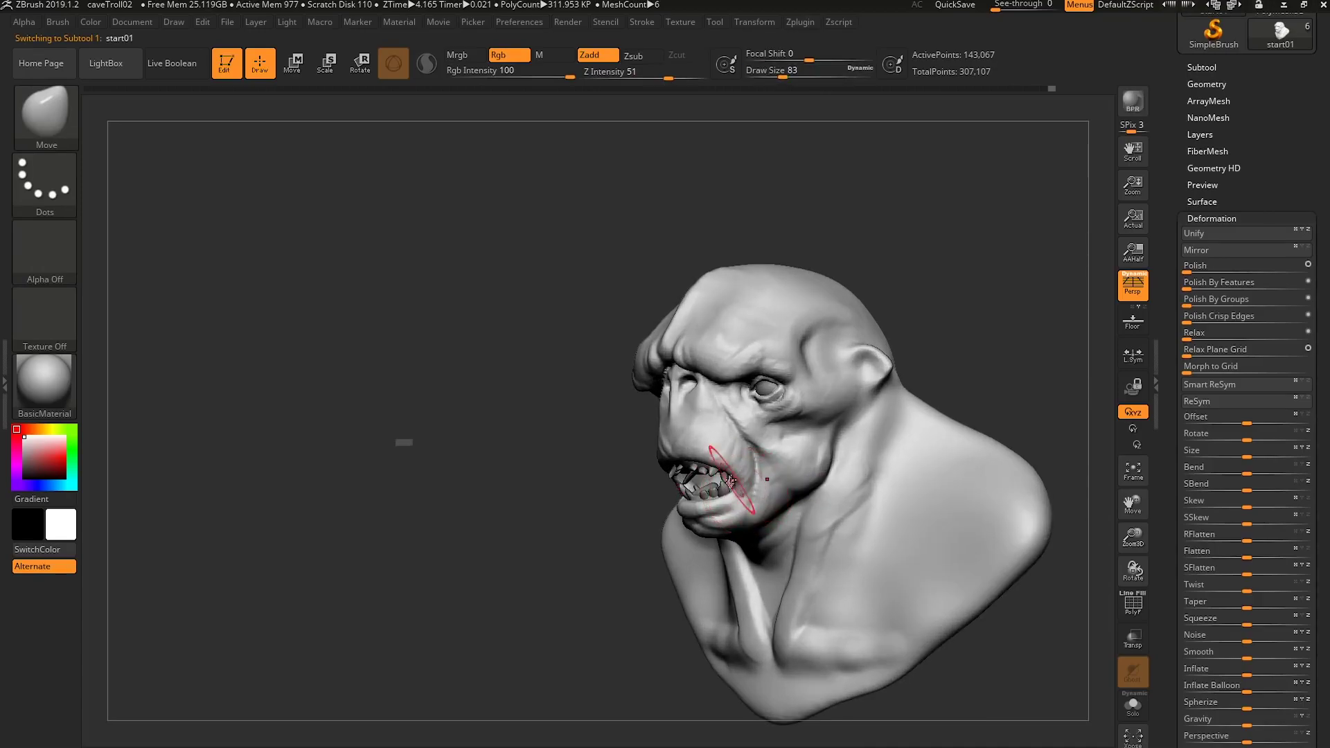
key(s)
text(112)
key(Return)
Reshape the lips and mouth opening around the teeth with the Move brush, adjusting the draw size as needed.
mouse_move(681, 438)
right_down()
mouse_move(786, 486)
mouse_move(714, 487)
mouse_move(744, 490)
mouse_move(741, 526)
mouse_move(751, 520)
mouse_move(691, 507)
mouse_move(644, 470)
mouse_move(589, 465)
right_up()
key(bracketleft)
key(bracketleft)
key(bracketleft)
key(bracketleft)
key(bracketleft)
key(bracketleft)
key(bracketleft)
key(bracketleft)
key(bracketleft)
key(bracketright)
key(bracketright)
key(bracketright)
key(bracketright)
key(bracketright)
mouse_move(679, 471)
right_down()
mouse_move(686, 454)
mouse_move(644, 410)
right_up()
key(bracketleft)
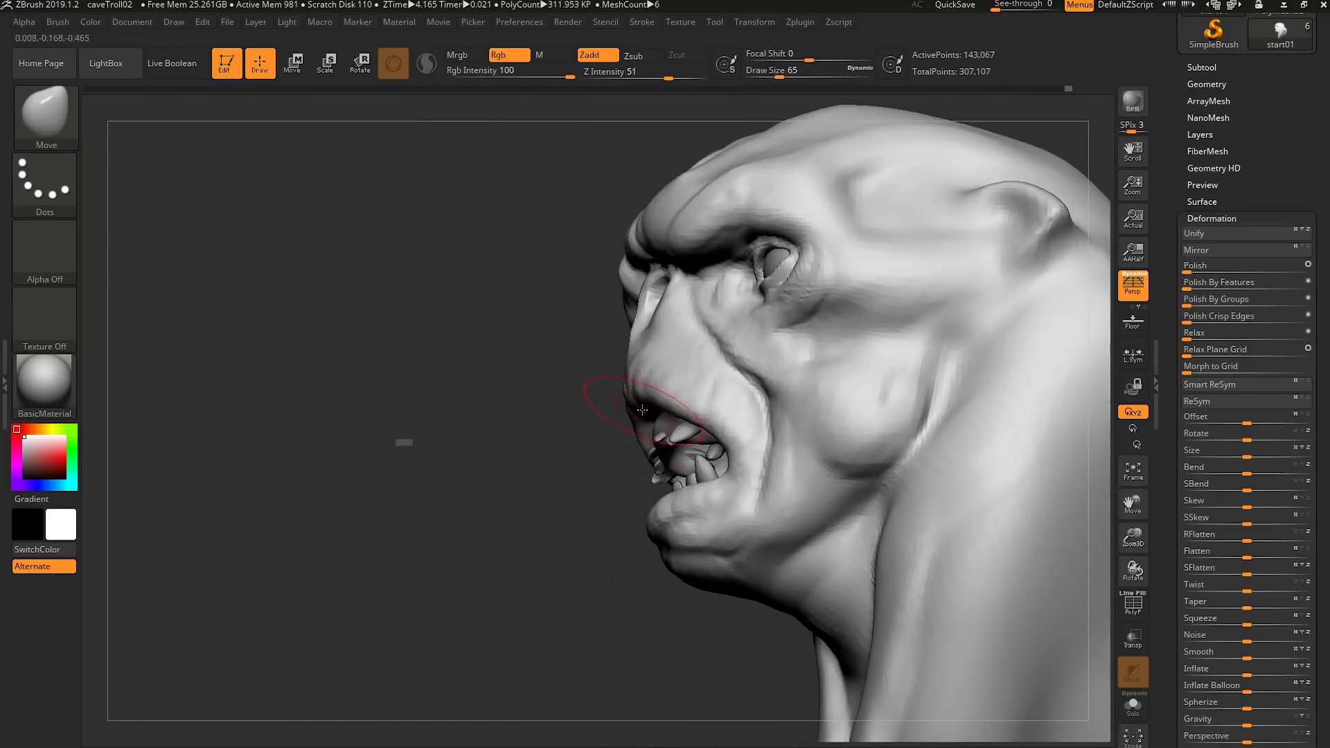
mouse_move(638, 392)
right_down()
mouse_move(729, 457)
mouse_move(885, 416)
mouse_move(703, 466)
mouse_move(723, 467)
mouse_move(712, 333)
mouse_move(664, 399)
right_up()
drag(707, 398, 714, 452)
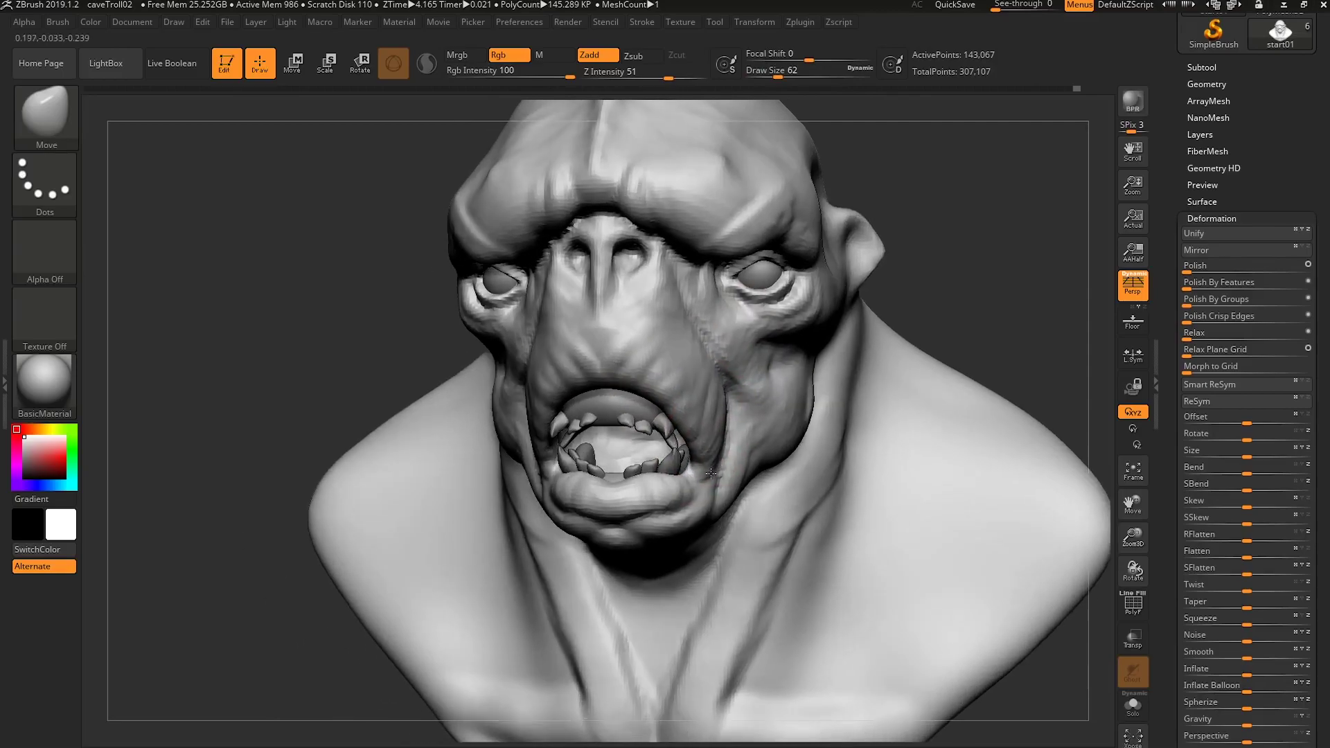
Isolate the head mesh, build up the mouth corner with the ClayBuildup brush at draw size 25, and smooth it.
key(b)
key(c)
key(b)
right_drag(702, 466, 662, 492)
key(shift+ctrl+s)
mouse_move(663, 493)
mouse_down()
mouse_move(671, 472)
mouse_move(679, 487)
mouse_up()
right_drag(670, 480, 675, 476)
drag(673, 477, 668, 467)
right_drag(671, 470, 689, 474)
shift+drag(689, 474, 687, 478)
right_drag(687, 479, 650, 476)
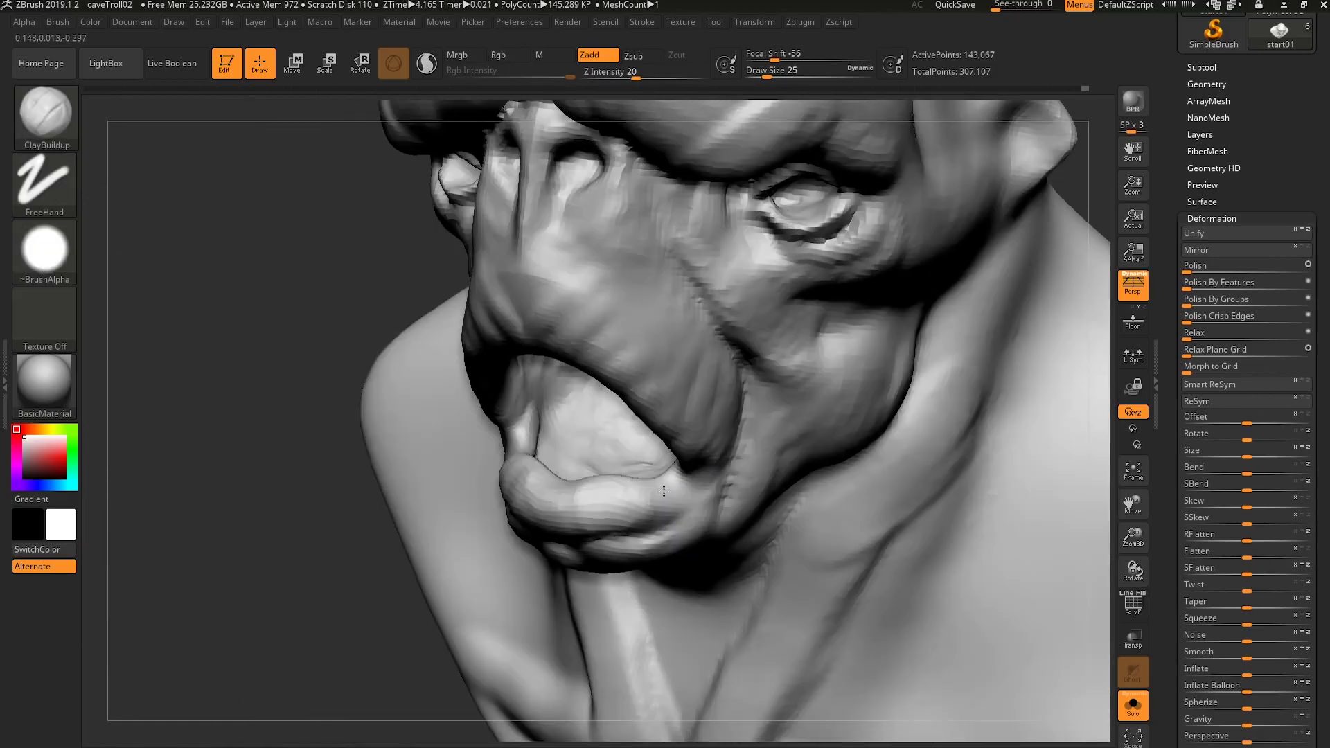
Pull the corner of the lower lip into shape with the Move brush at draw size 33.
key(b)
key(m)
key(v)
drag(665, 486, 647, 477)
right_drag(650, 471, 695, 468)
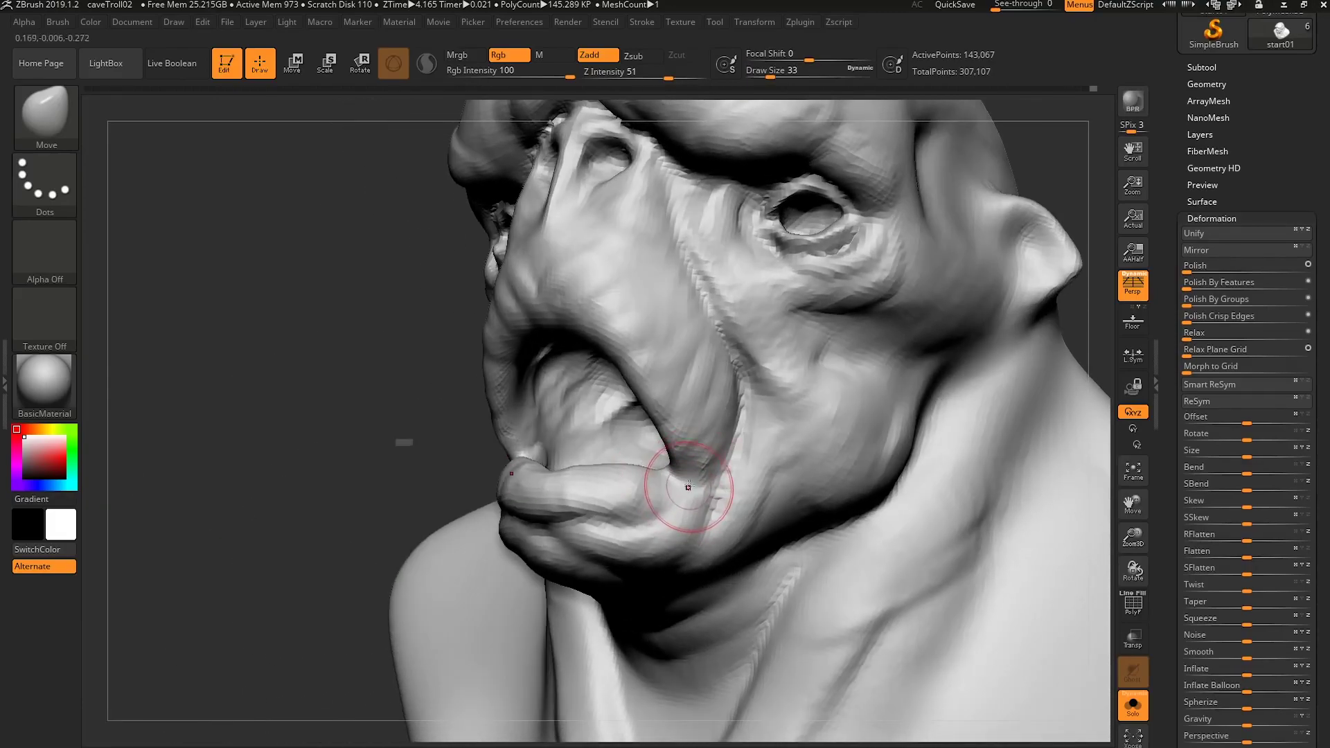
Refine the fold where the lips meet at the mouth corner with the Standard brush at draw size 7.
key(b)
key(s)
key(t)
key(s)
drag(692, 479, 679, 476)
key(s)
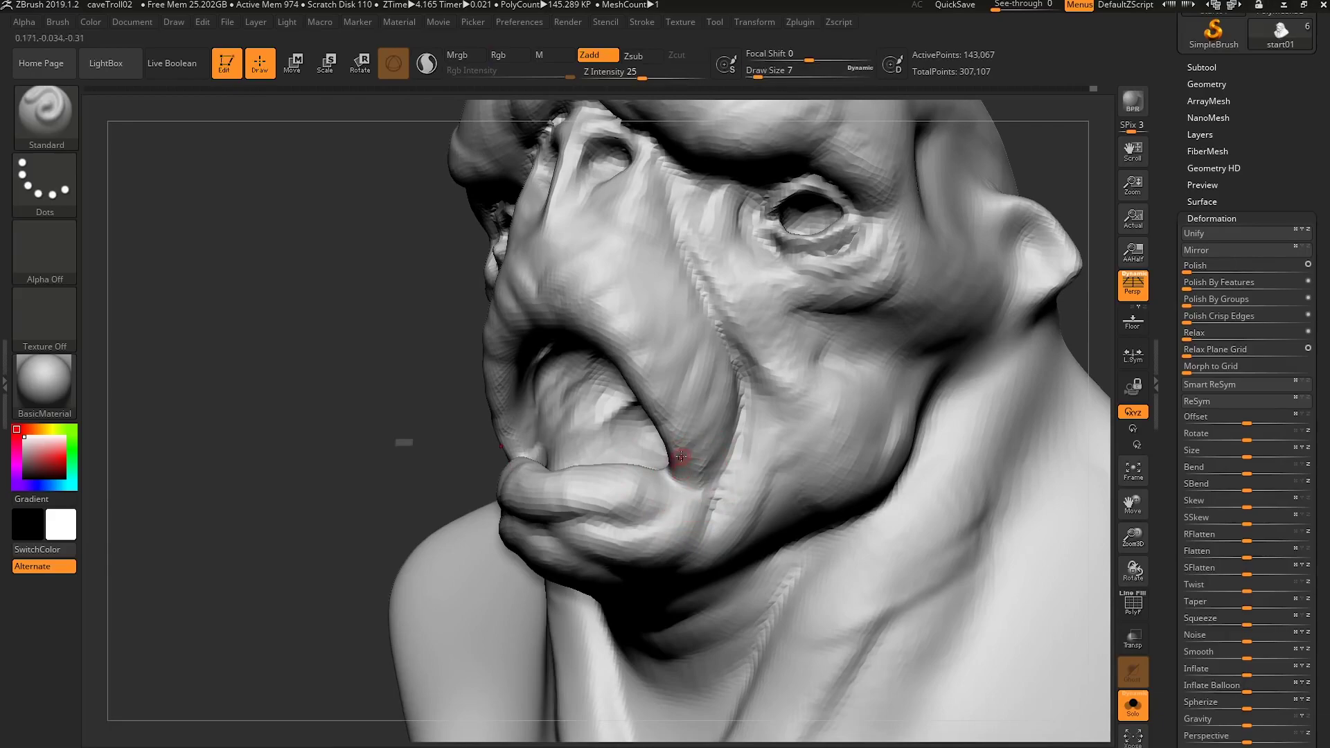
mouse_move(683, 493)
right_down()
mouse_move(663, 478)
mouse_move(651, 499)
mouse_move(666, 469)
mouse_move(655, 491)
mouse_move(675, 488)
right_up()
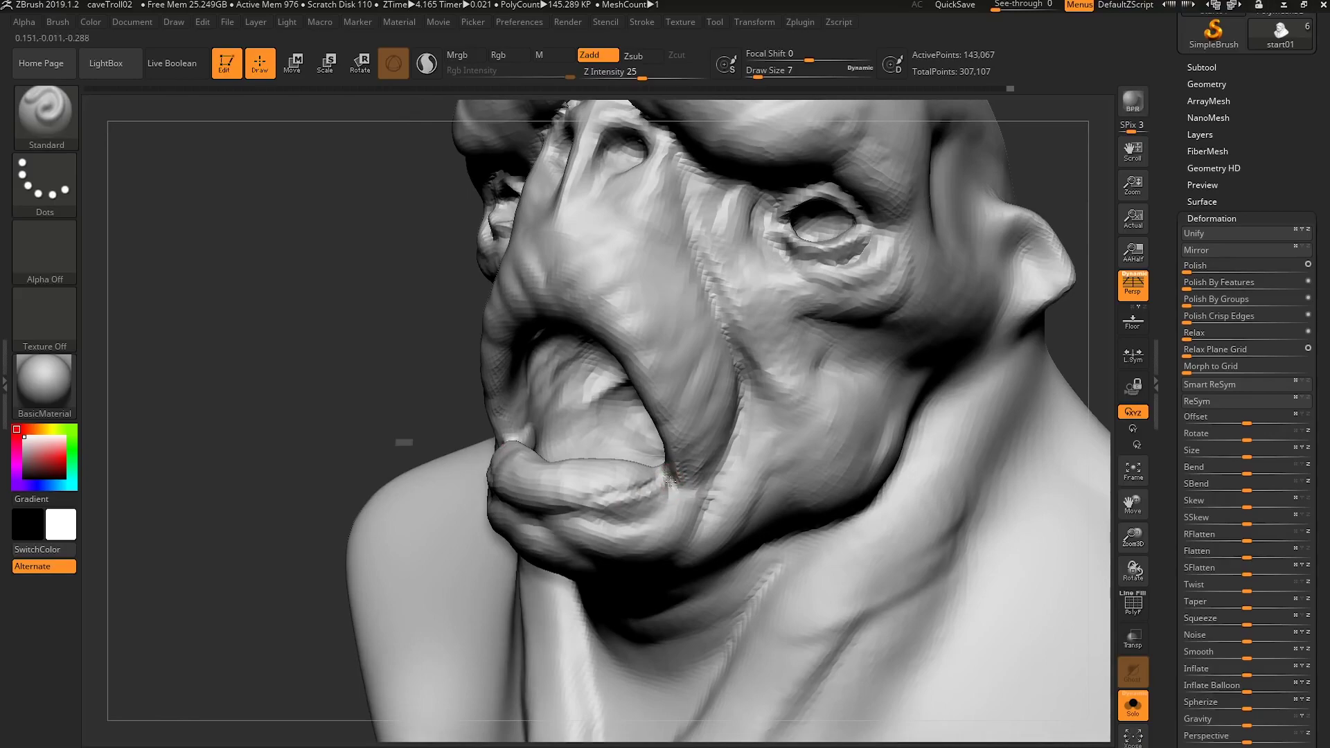
Adjust the inner rim of the lower lip with the Move brush at draw sizes 22 and 37.
mouse_move(588, 522)
right_down()
mouse_move(604, 479)
mouse_move(563, 482)
mouse_move(625, 489)
mouse_move(604, 488)
mouse_move(644, 469)
right_up()
key(b)
key(m)
key(v)
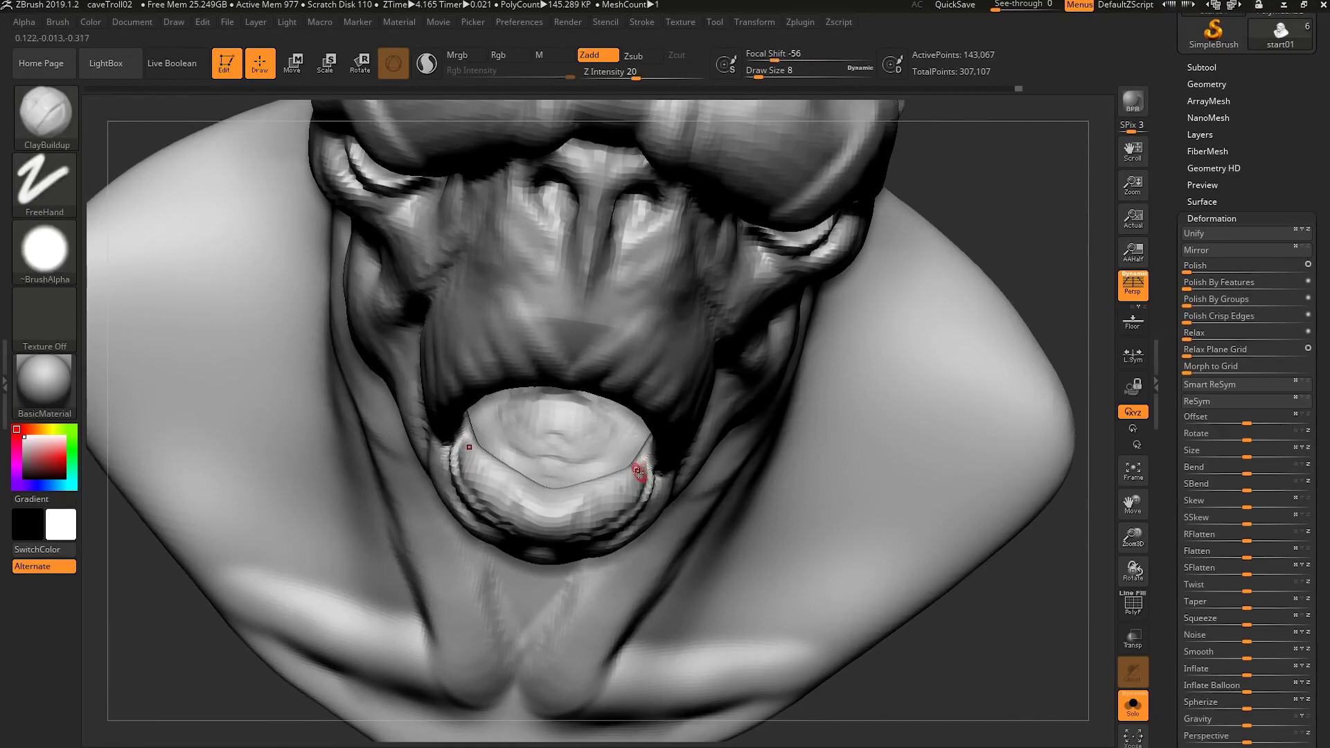
right_drag(610, 481, 612, 487)
key(s)
drag(612, 487, 615, 486)
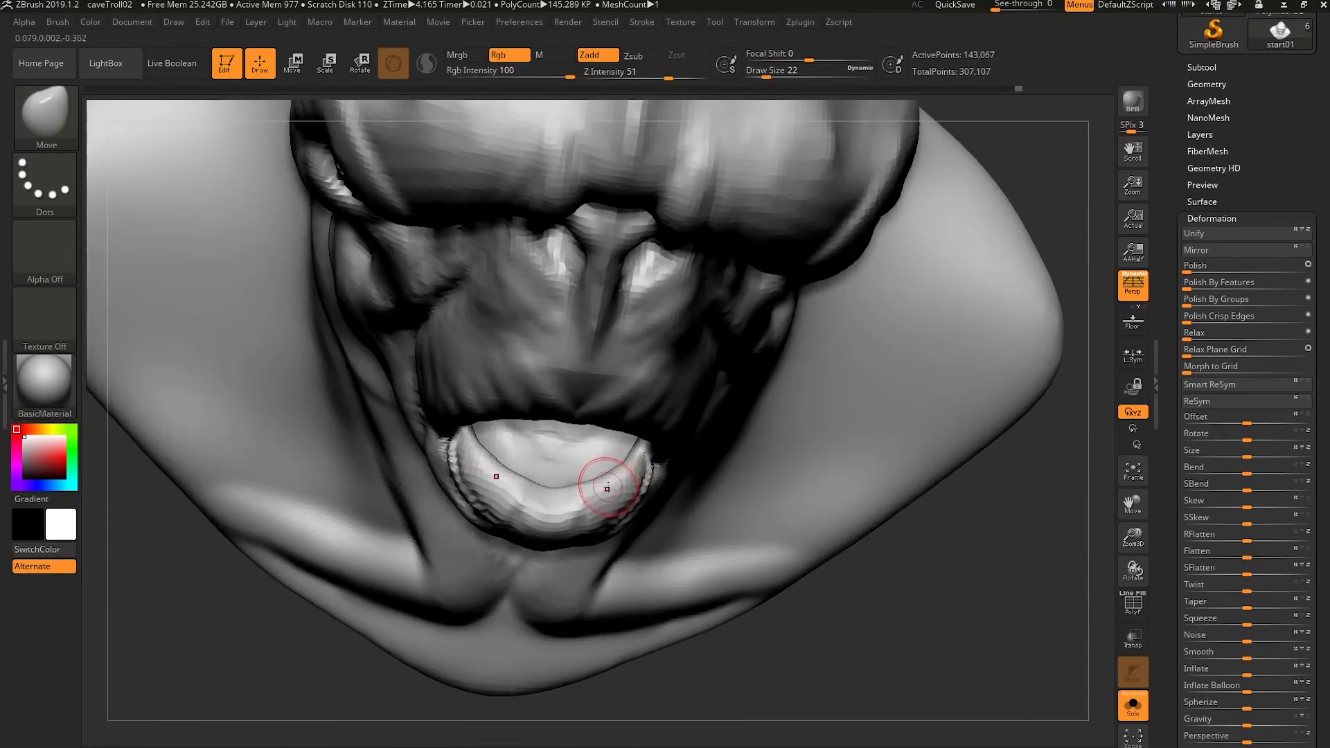
right_drag(614, 482, 623, 462)
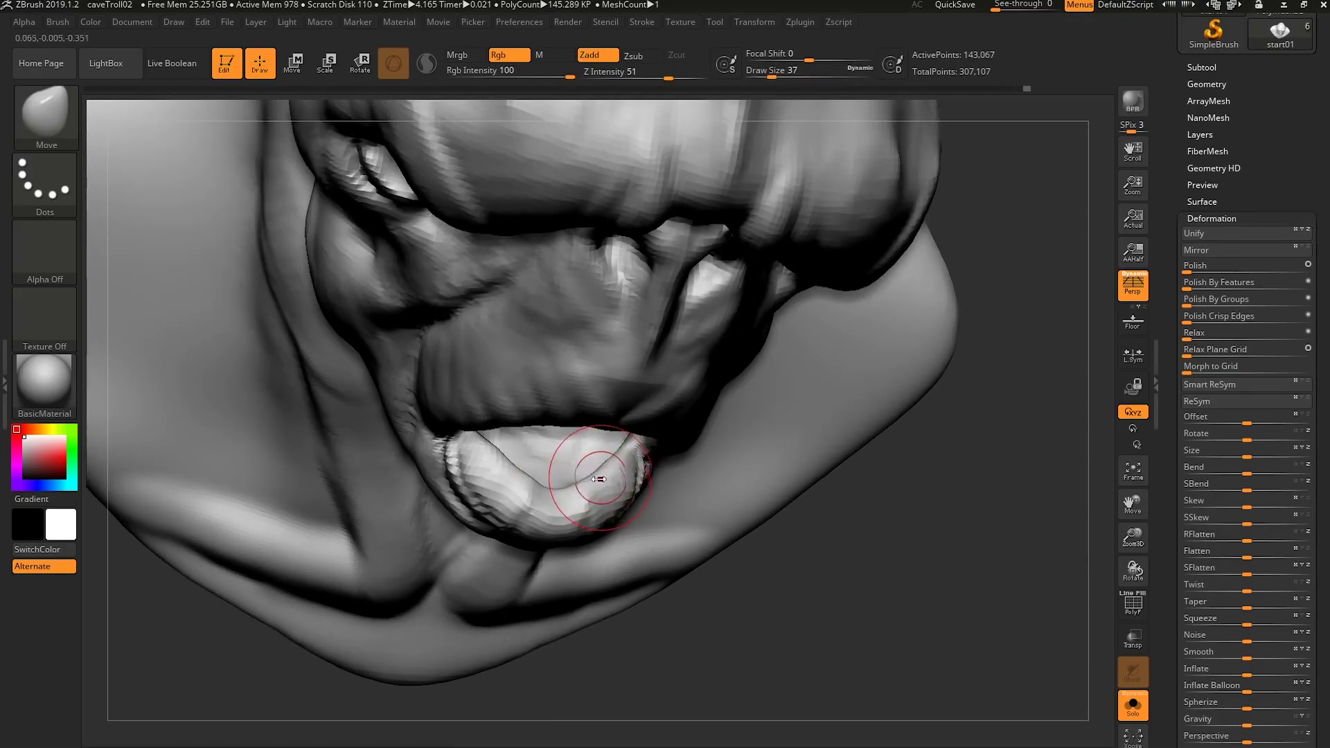
mouse_move(587, 490)
right_down()
mouse_move(606, 467)
mouse_move(604, 482)
mouse_move(592, 461)
mouse_move(609, 439)
mouse_move(581, 478)
mouse_move(637, 455)
mouse_move(614, 440)
right_up()
Reshape the muzzle and upper lip with a larger Move brush, reducing the draw size from 80 to 59.
key(ctrl)
key(shift)
key(f)
key(s)
click(614, 439)
mouse_move(583, 394)
right_down()
mouse_move(535, 428)
mouse_move(517, 461)
mouse_move(522, 405)
right_up()
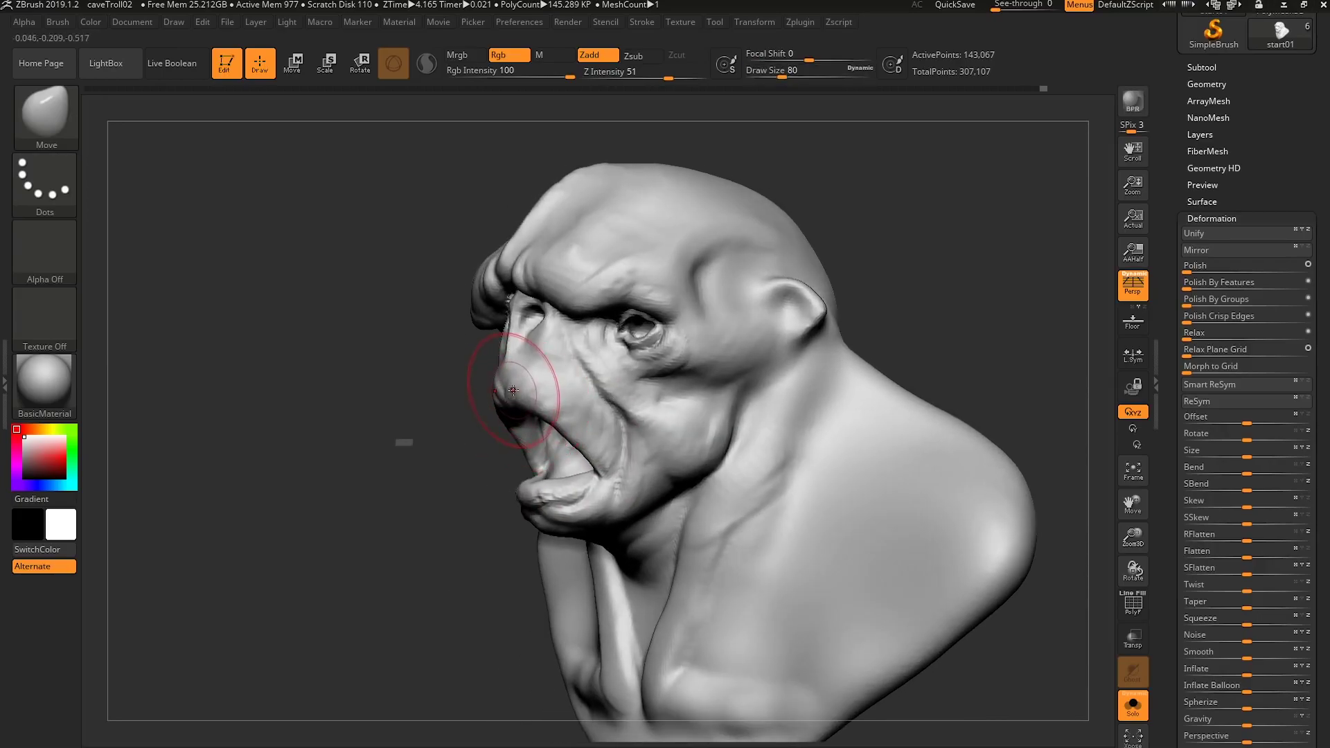
right_drag(514, 365, 601, 376)
drag(564, 421, 539, 406)
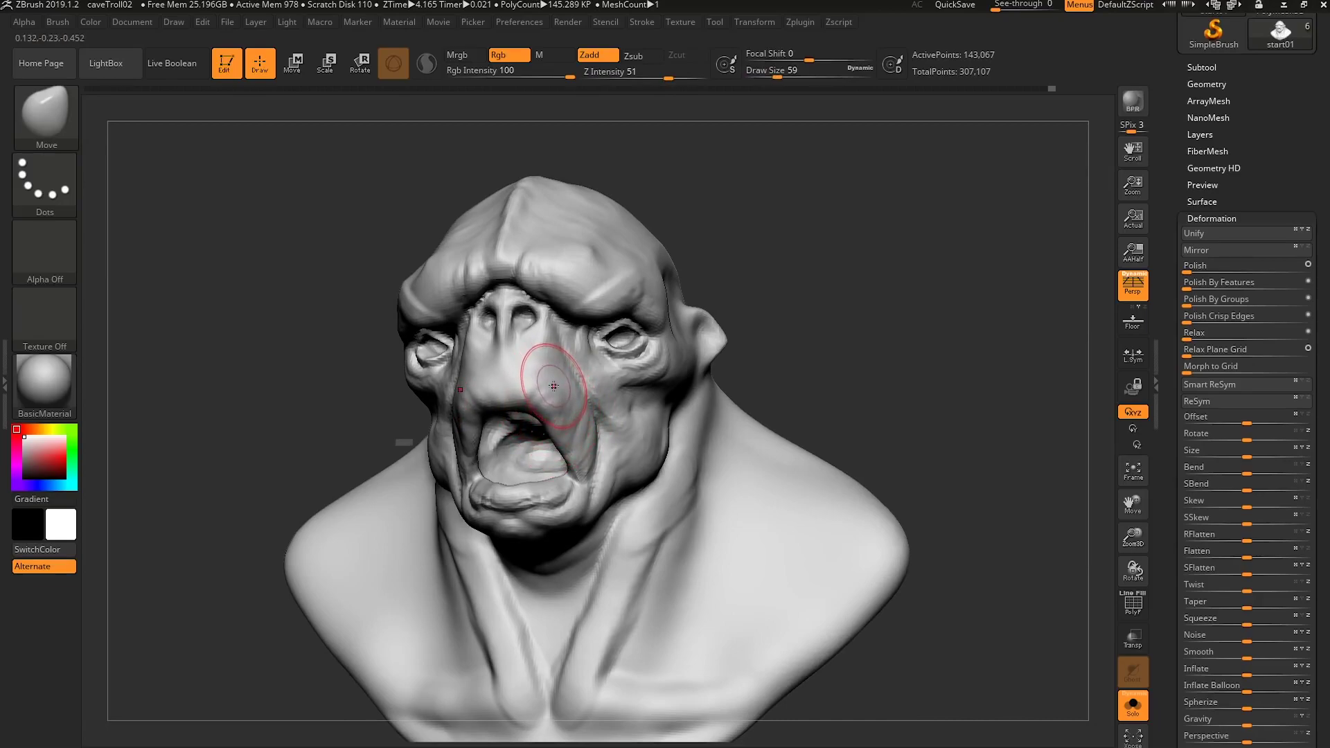
Carve a crease beside the nose with the DamStandard brush at draw size 25, and show all subtools again.
right_drag(554, 382, 558, 385)
right_drag(543, 336, 529, 321)
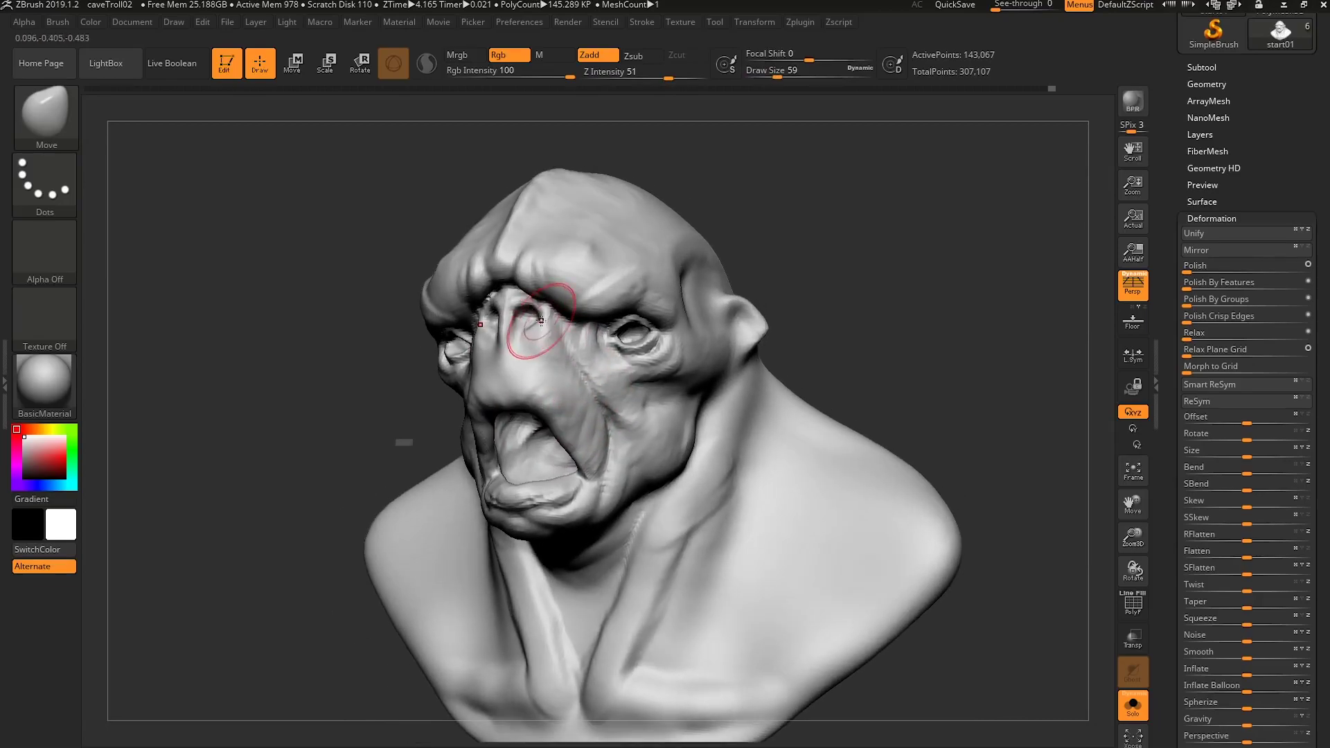
key(ctrl+1)
key(s)
drag(553, 342, 542, 342)
key(s)
key(b)
key(d)
key(s)
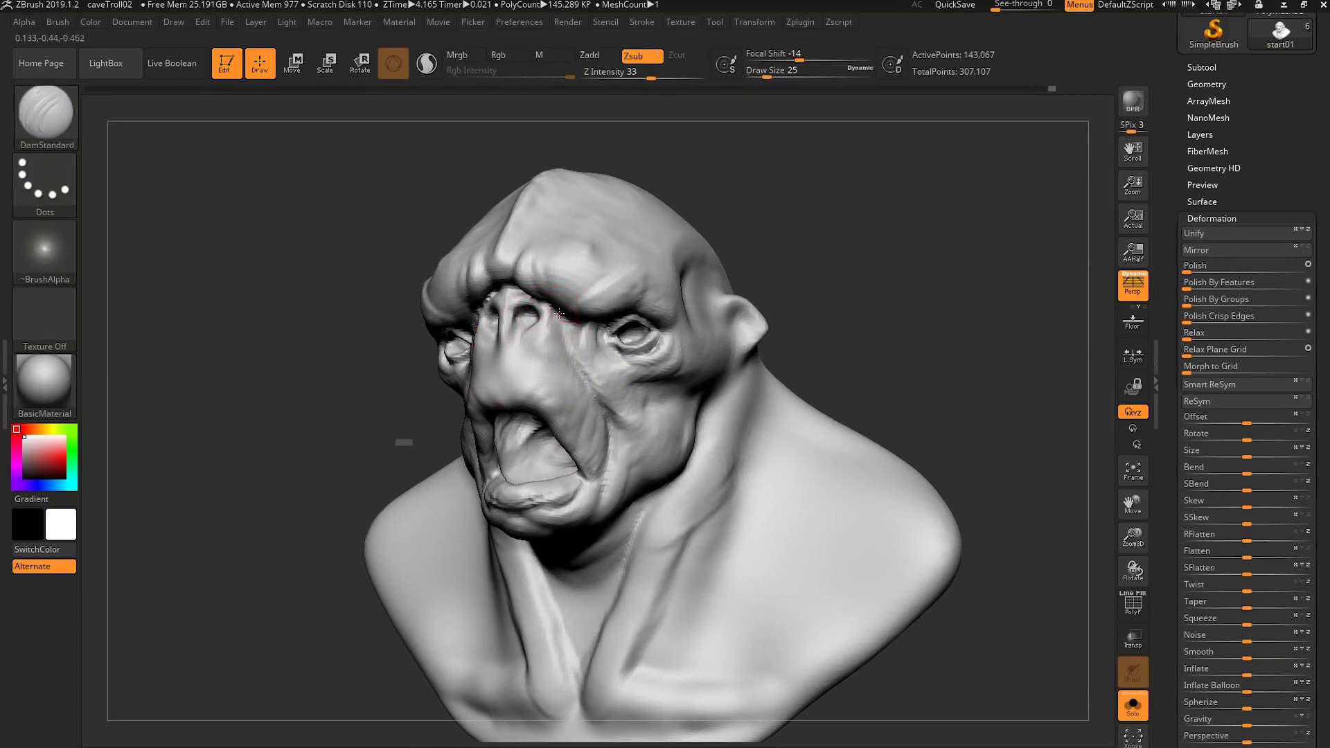
drag(550, 317, 581, 353)
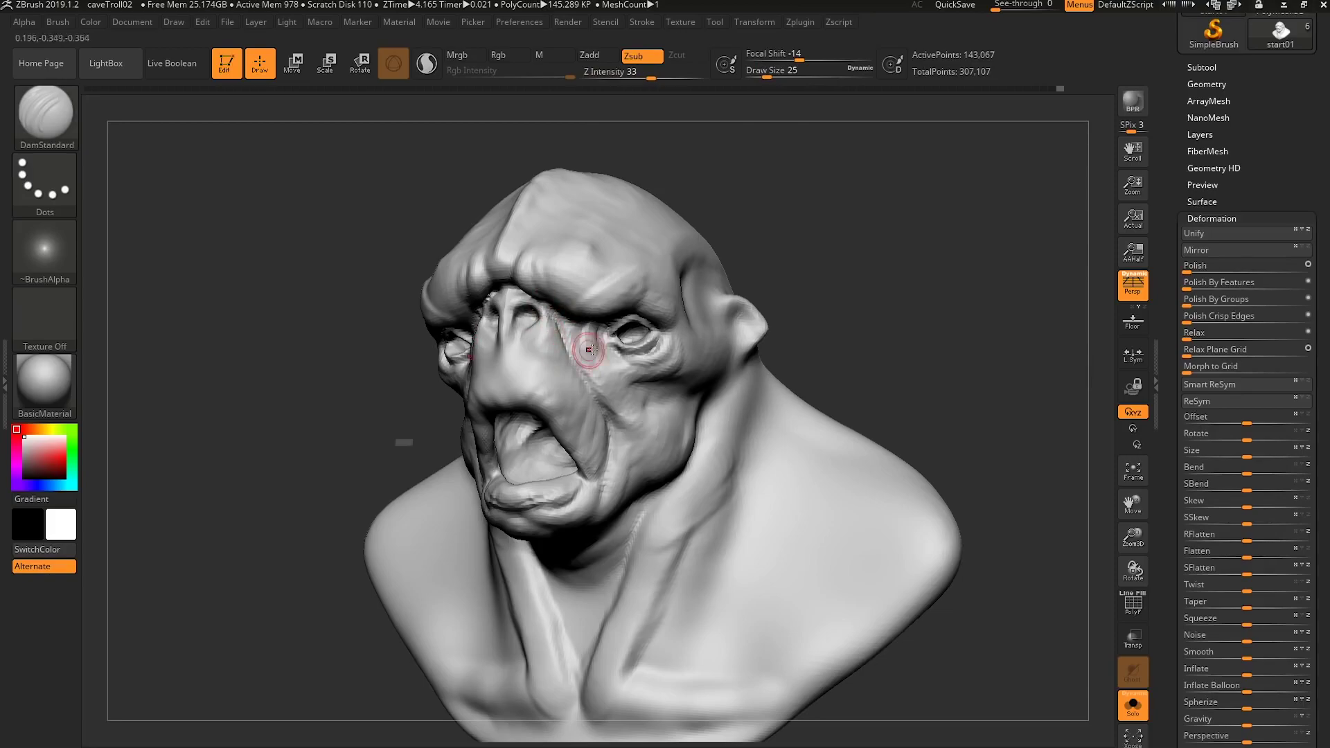
key(shift+alt+s)
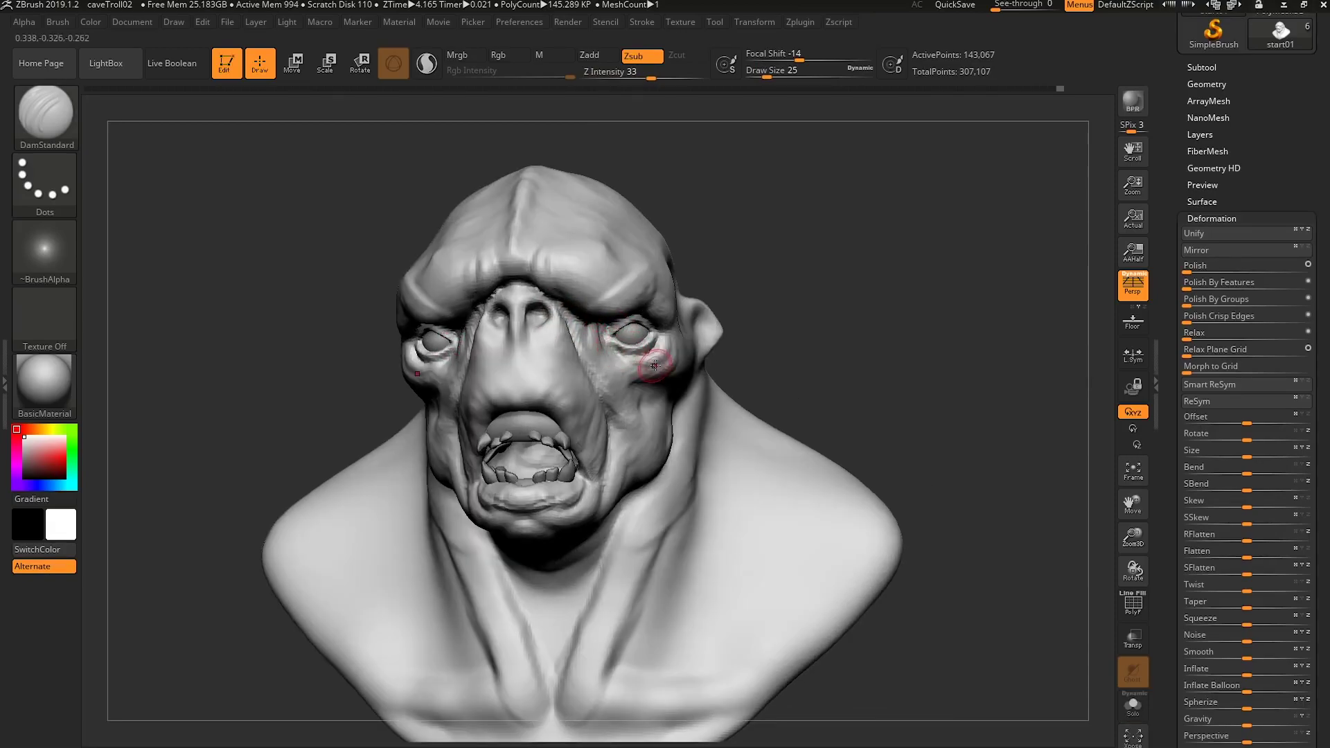
Carve creases under the eye and across the cheek with the DamStandard brush at draw size 27.
key(s)
click(658, 365)
right_drag(657, 365, 585, 347)
drag(558, 323, 640, 359)
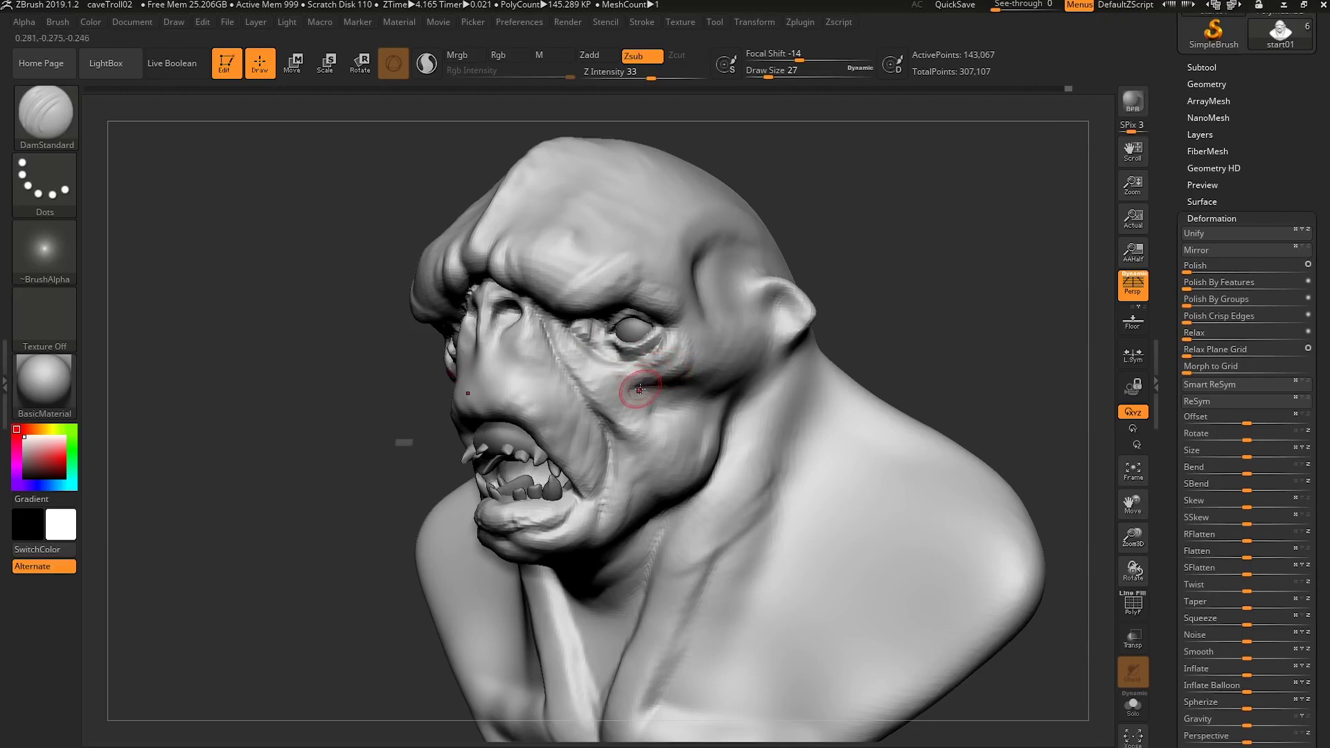
drag(601, 427, 649, 471)
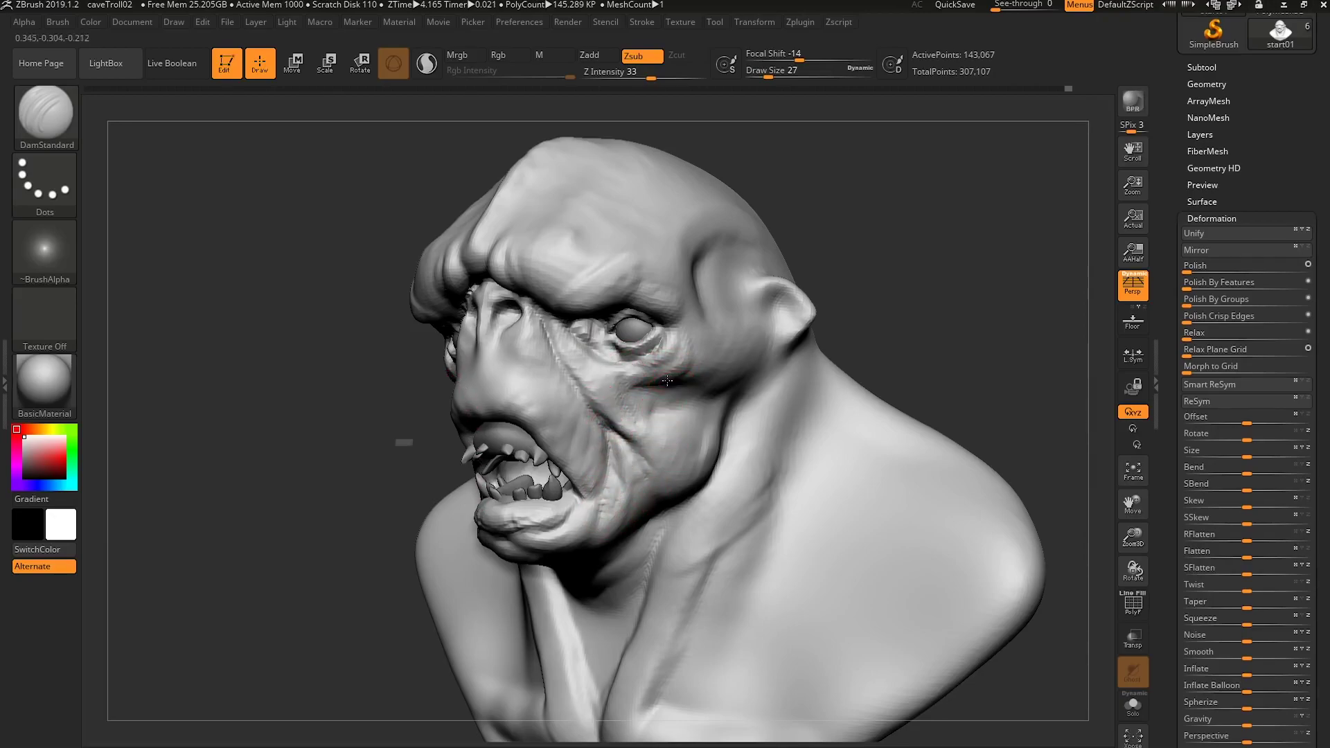
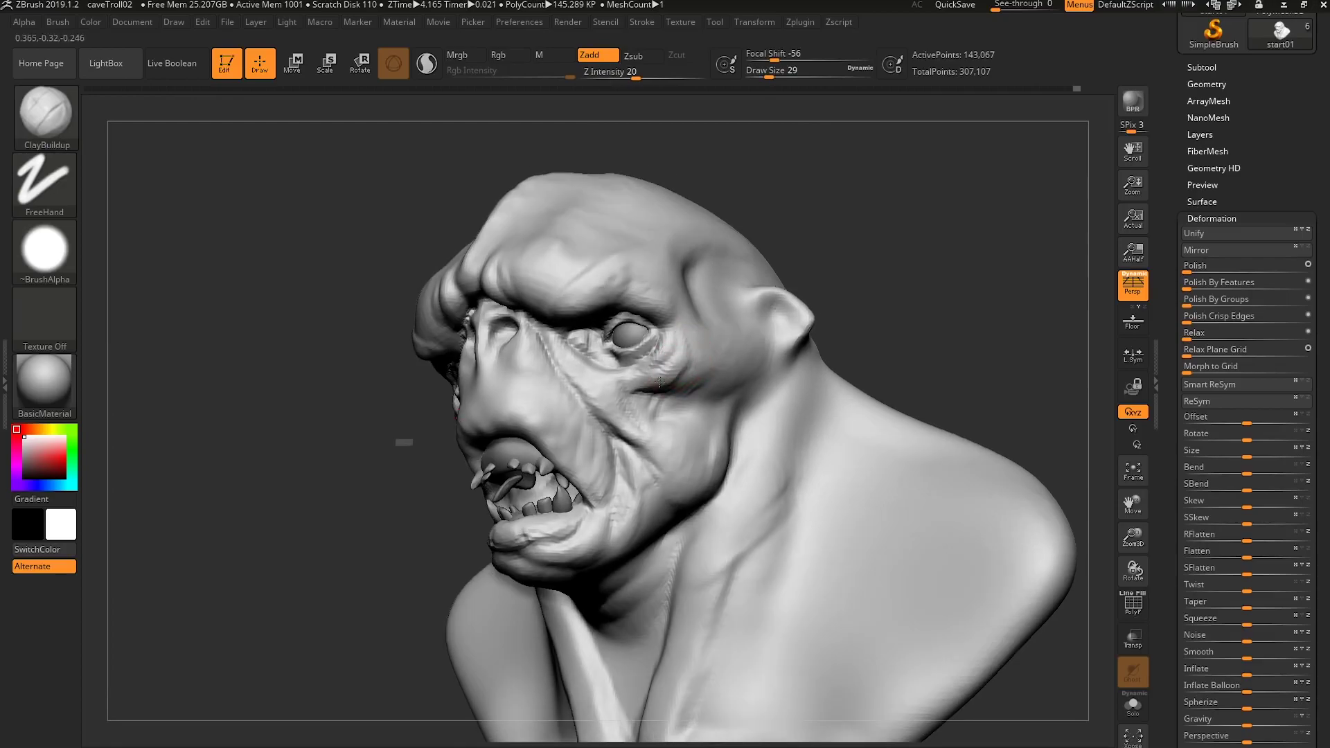
Build up the underside of the brow and the skin around the eye with the ClayBuildup brush at draw size 29.
drag(693, 364, 689, 374)
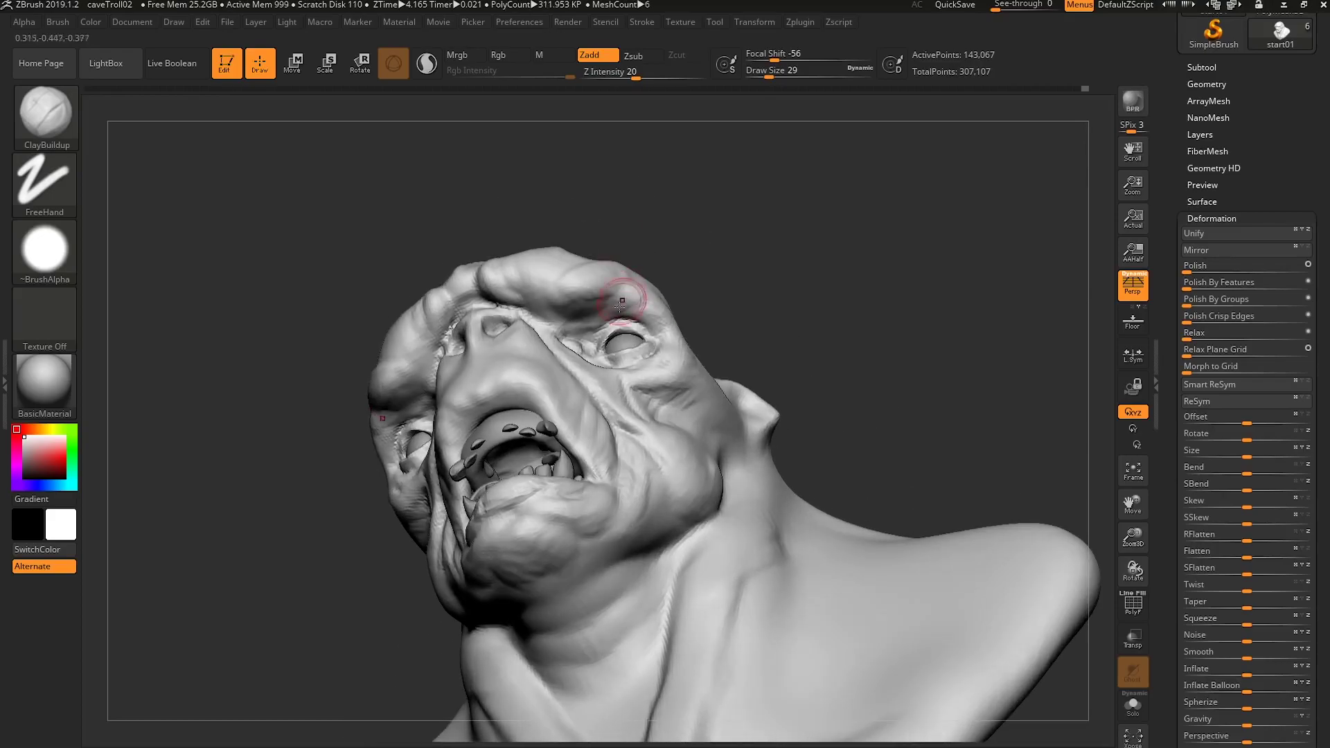
key(shift)
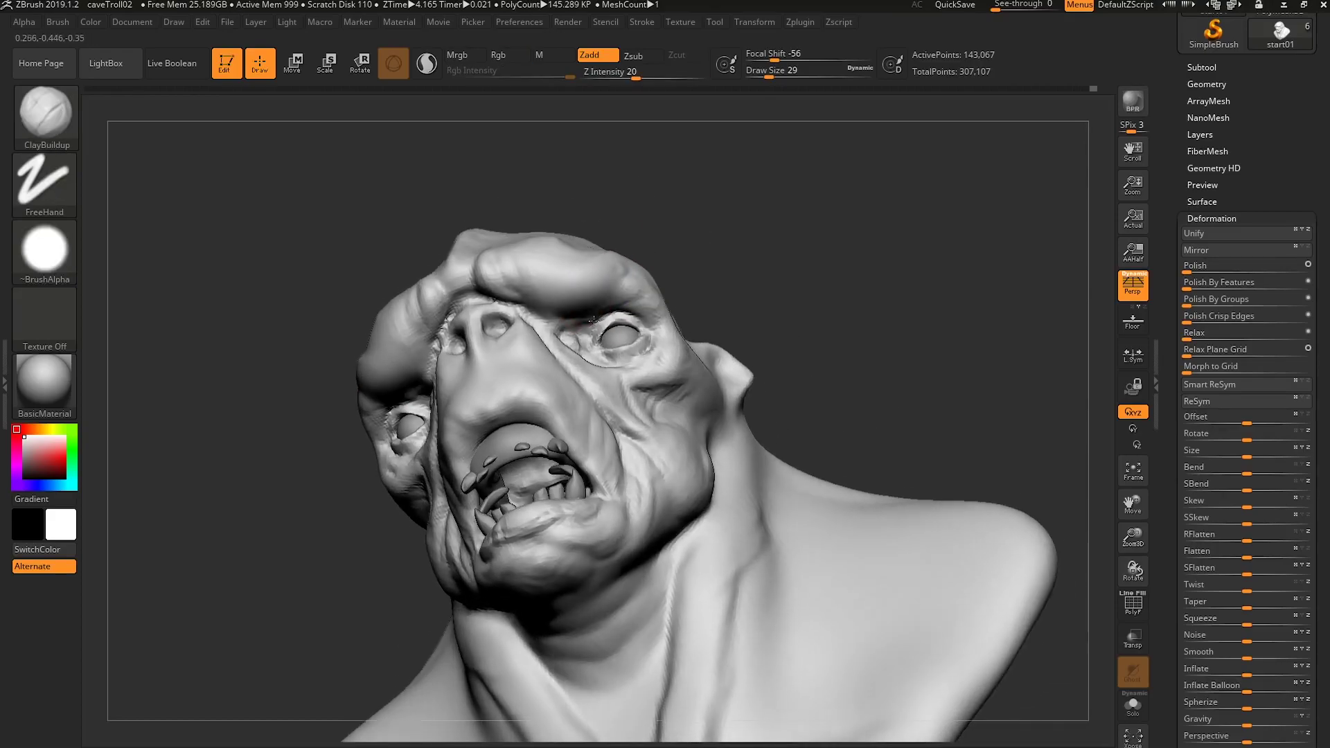
mouse_move(935, 242)
mouse_down()
mouse_move(565, 317)
mouse_move(606, 287)
mouse_move(648, 290)
mouse_up()
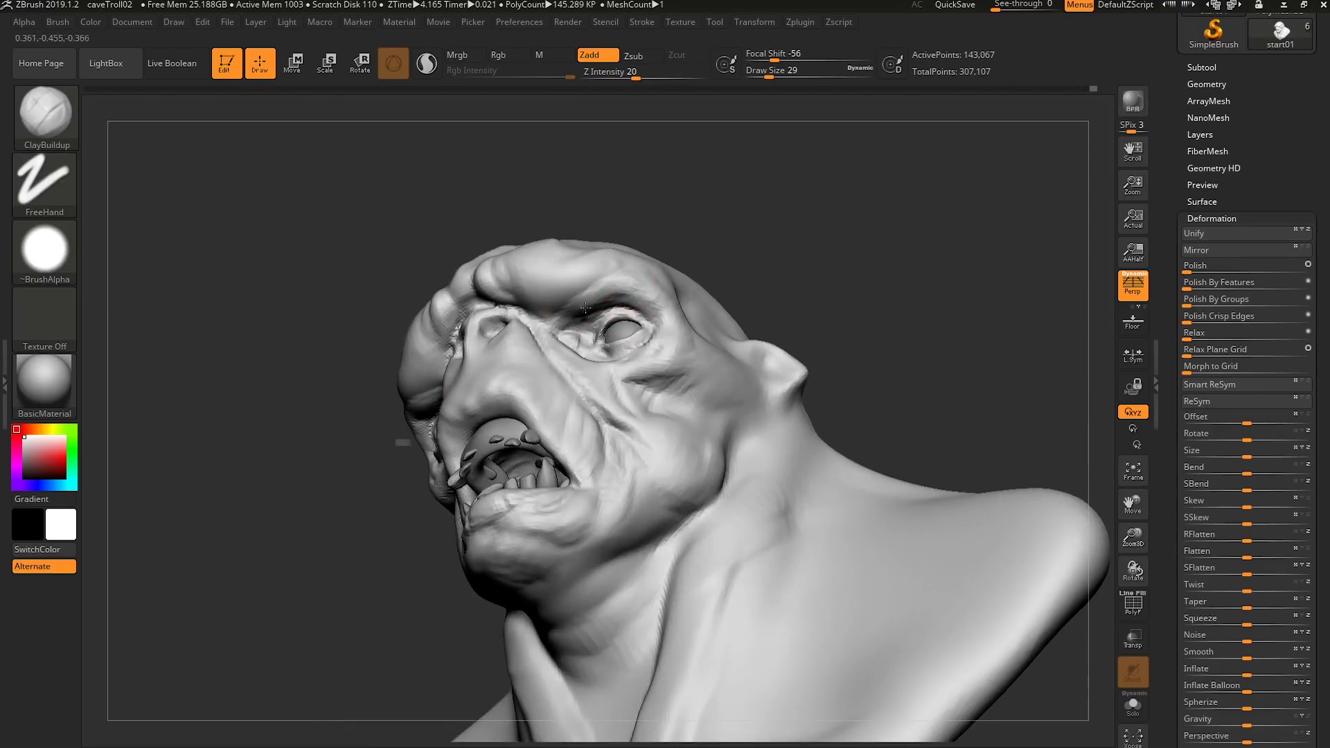
drag(565, 315, 597, 292)
drag(935, 229, 831, 312)
drag(579, 337, 565, 320)
drag(901, 242, 1025, 277)
mouse_move(612, 383)
mouse_down()
mouse_move(588, 388)
mouse_move(545, 324)
mouse_move(638, 430)
mouse_up()
drag(901, 277, 966, 317)
Sculpt heavy folds along the brow ridge with the ClayBuildup brush, reducing the draw size from 33 to 20.
key(s)
mouse_move(521, 351)
mouse_down()
mouse_move(525, 330)
mouse_move(510, 335)
mouse_up()
key(s)
right_drag(493, 310, 511, 259)
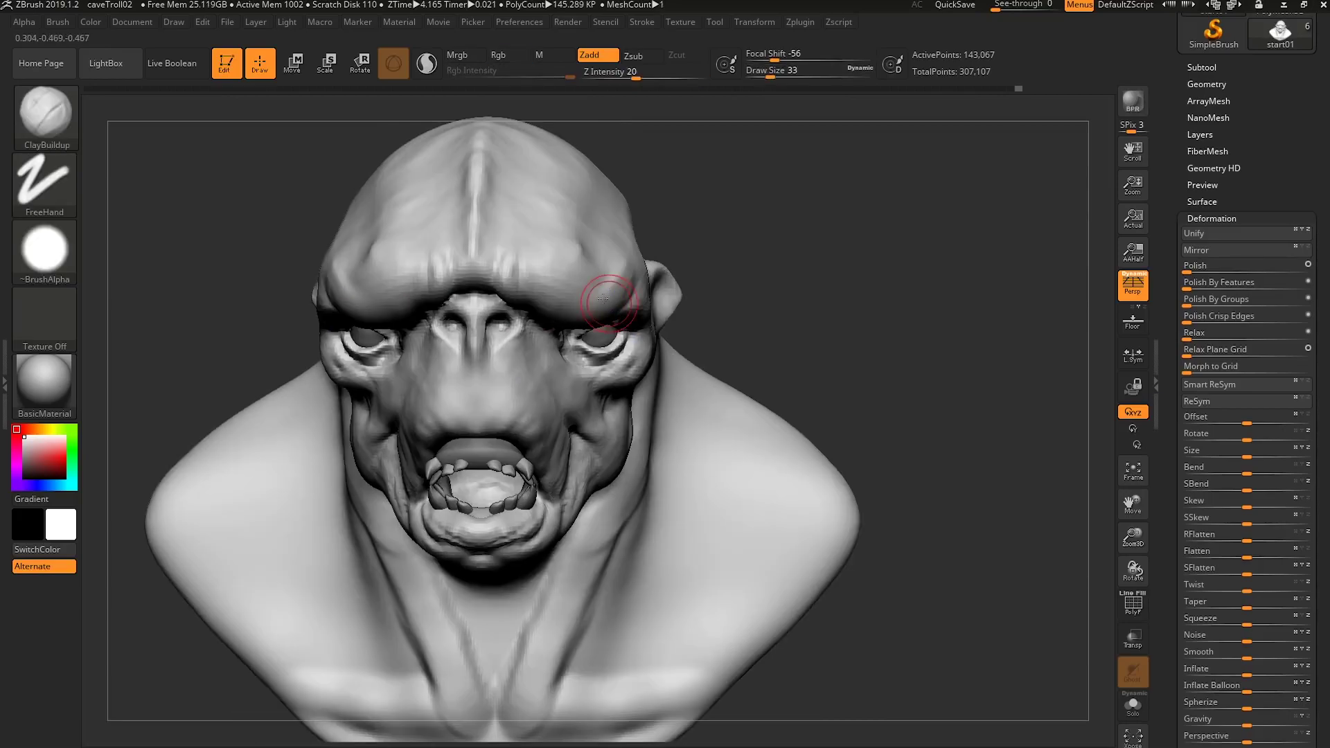
mouse_move(604, 298)
right_down()
mouse_move(648, 258)
mouse_move(621, 293)
right_up()
mouse_move(541, 320)
mouse_down()
mouse_move(568, 329)
mouse_move(601, 309)
mouse_move(577, 311)
mouse_up()
right_drag(577, 310, 595, 286)
mouse_move(595, 297)
mouse_down()
mouse_move(603, 255)
mouse_move(552, 304)
mouse_up()
ctrl+right_drag(623, 318, 495, 313)
ctrl+right_drag(495, 313, 626, 307)
mouse_move(613, 321)
mouse_down()
mouse_move(625, 300)
mouse_move(646, 345)
mouse_up()
right_drag(657, 353, 661, 358)
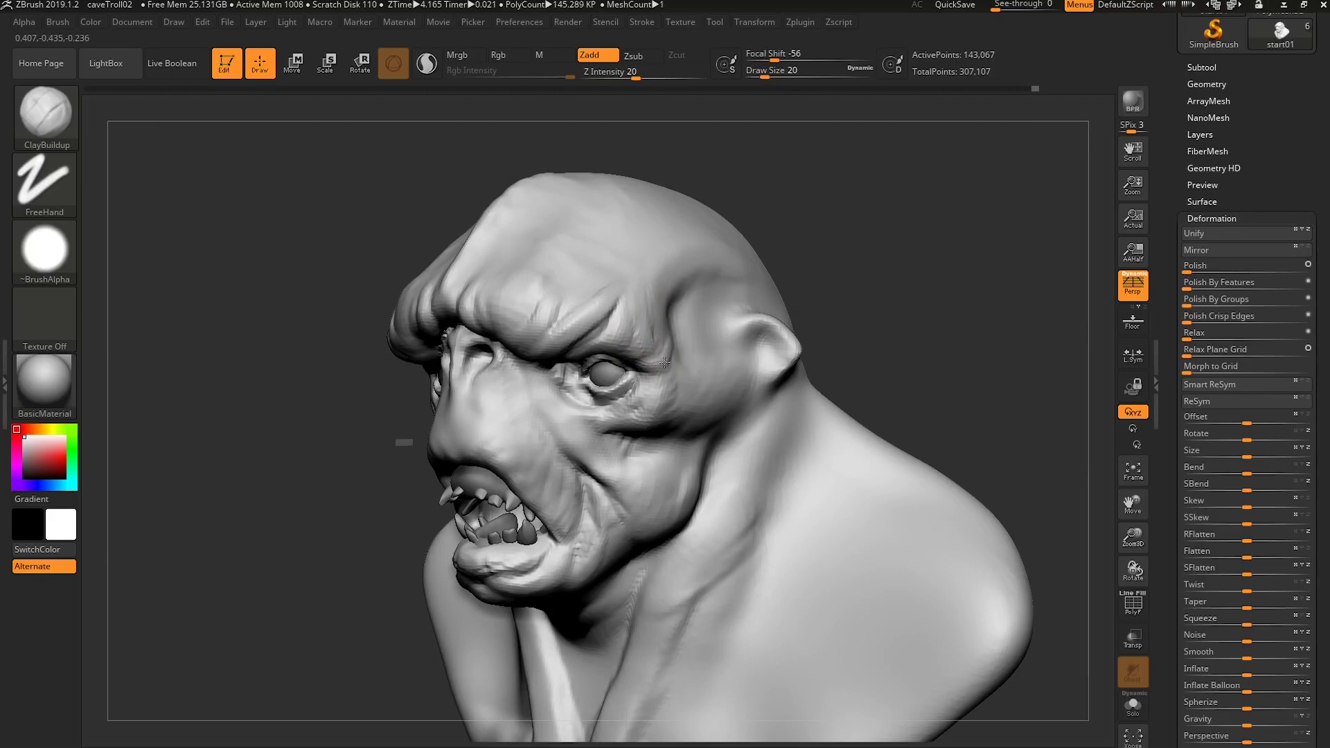
Hollow out the ear and shape its rim with the ClayBuildup brush, starting at draw size 23.
drag(791, 357, 766, 339)
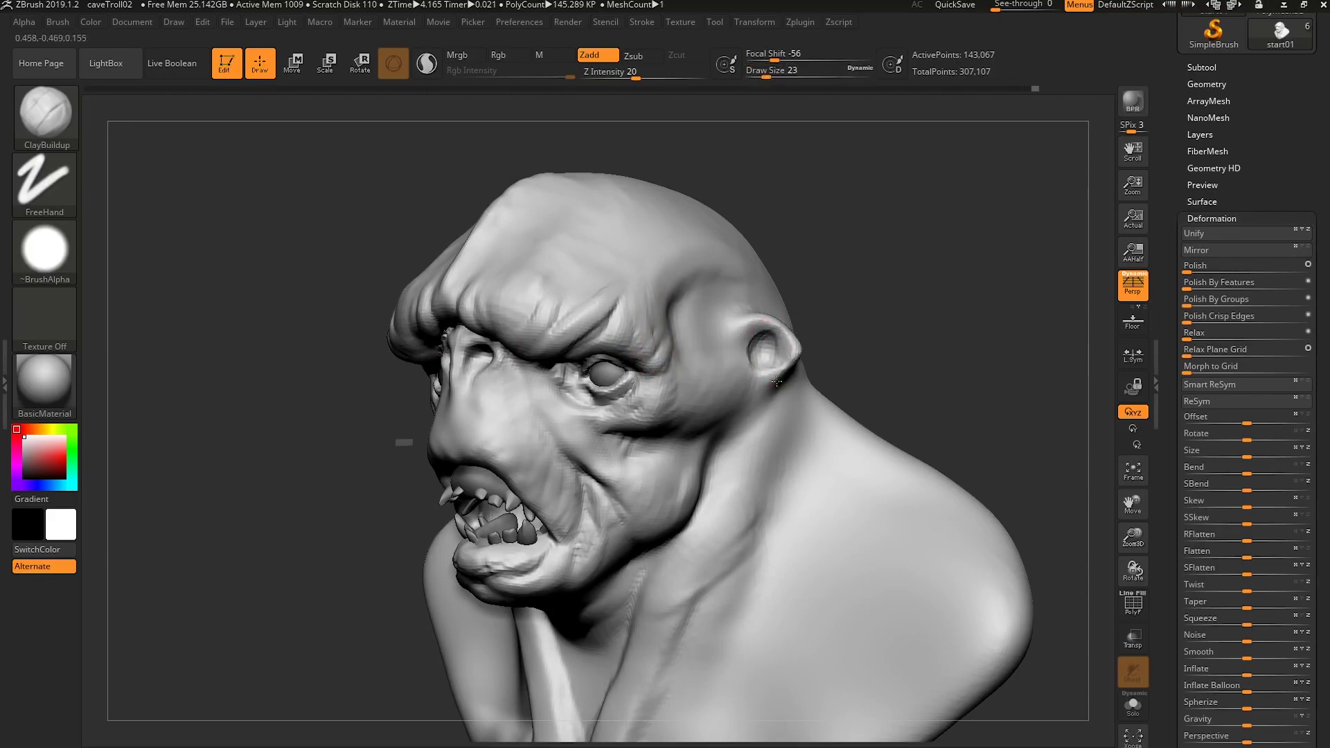
right_drag(779, 380, 772, 384)
right_drag(768, 324, 746, 339)
key(])
drag(770, 301, 731, 334)
mouse_move(744, 335)
right_down()
mouse_move(815, 327)
mouse_move(707, 352)
mouse_move(773, 390)
mouse_move(727, 386)
mouse_move(690, 419)
right_up()
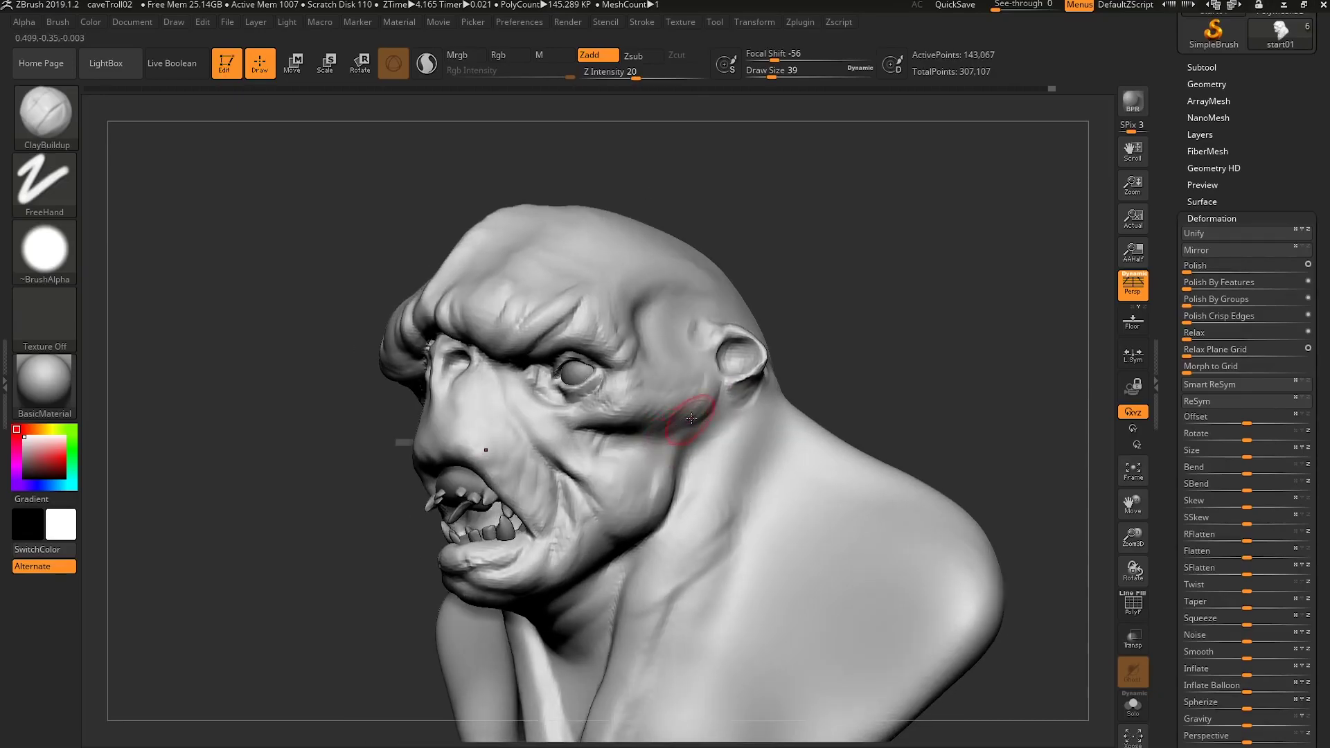
Build up the cheekbone, cheek and jaw forms with the ClayBuildup brush at draw size 39.
drag(668, 372, 637, 394)
right_drag(589, 440, 630, 454)
mouse_move(616, 461)
mouse_down()
mouse_move(600, 493)
mouse_move(583, 473)
mouse_up()
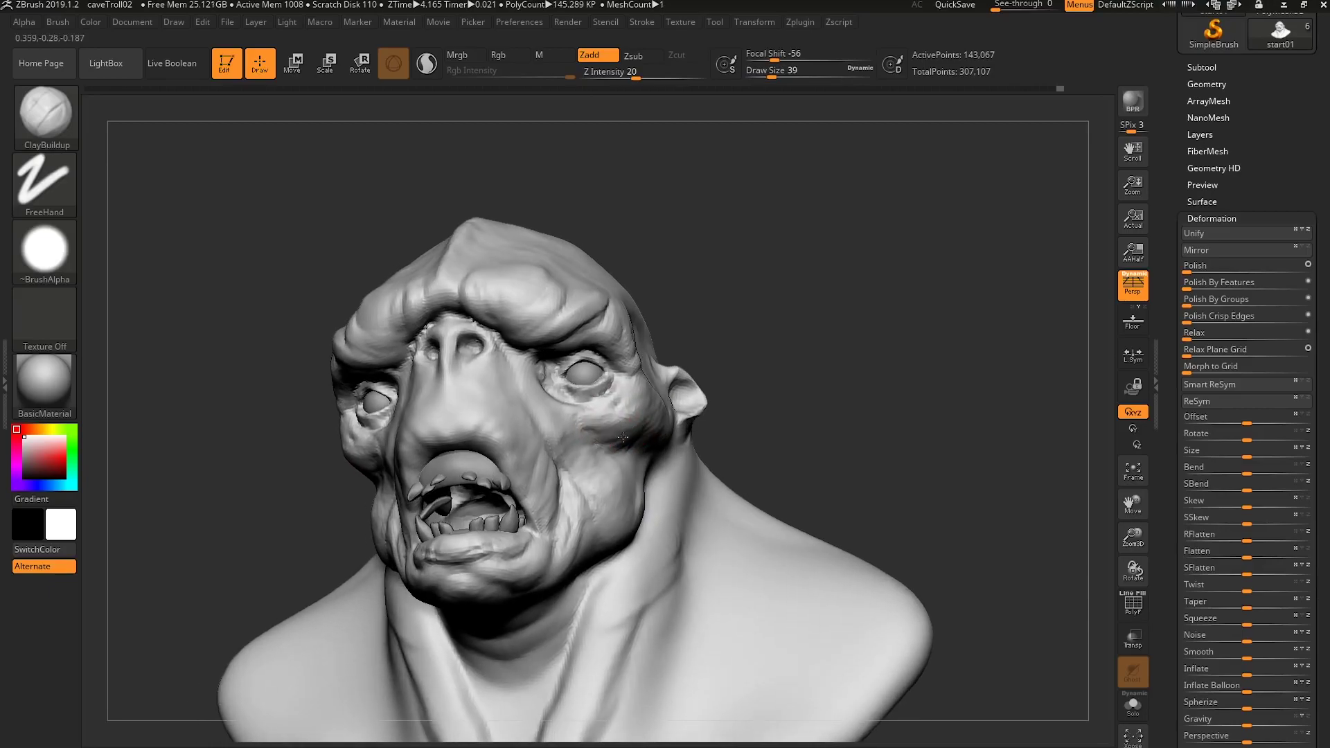
right_drag(586, 429, 563, 457)
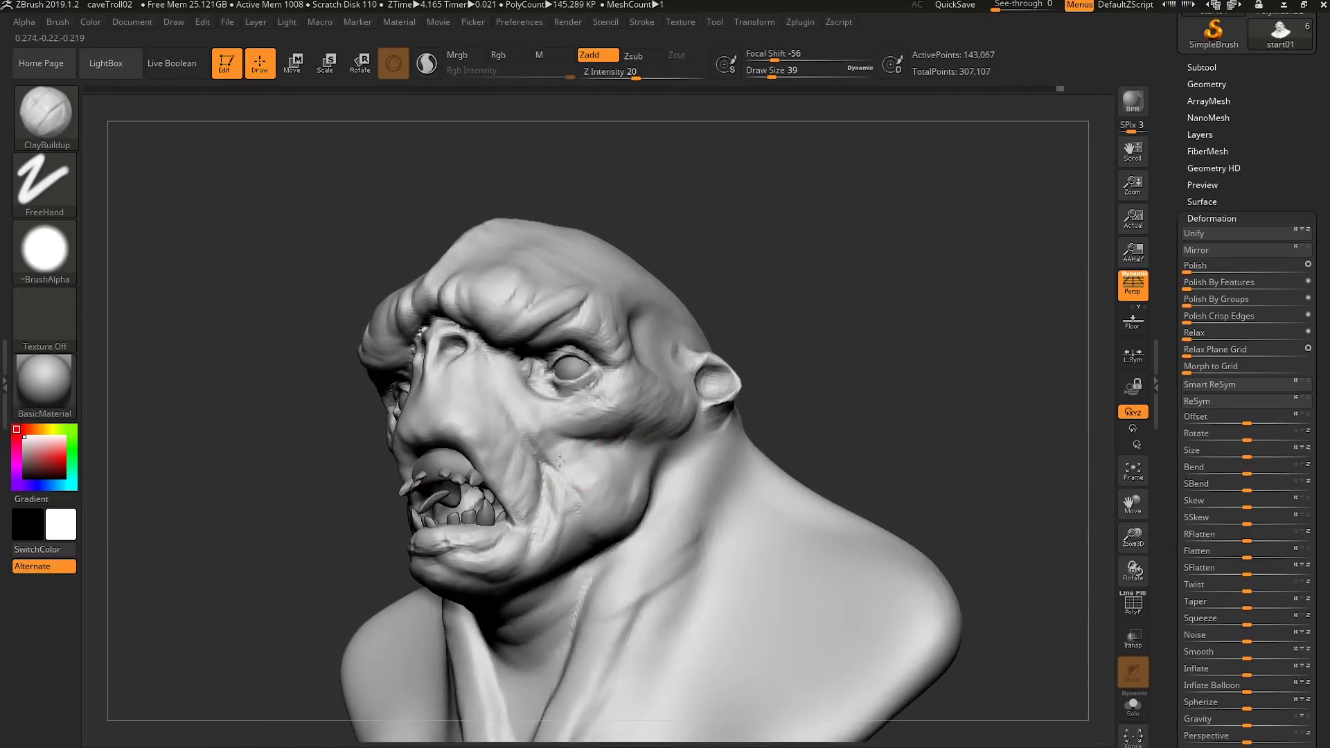
right_drag(573, 510, 562, 486)
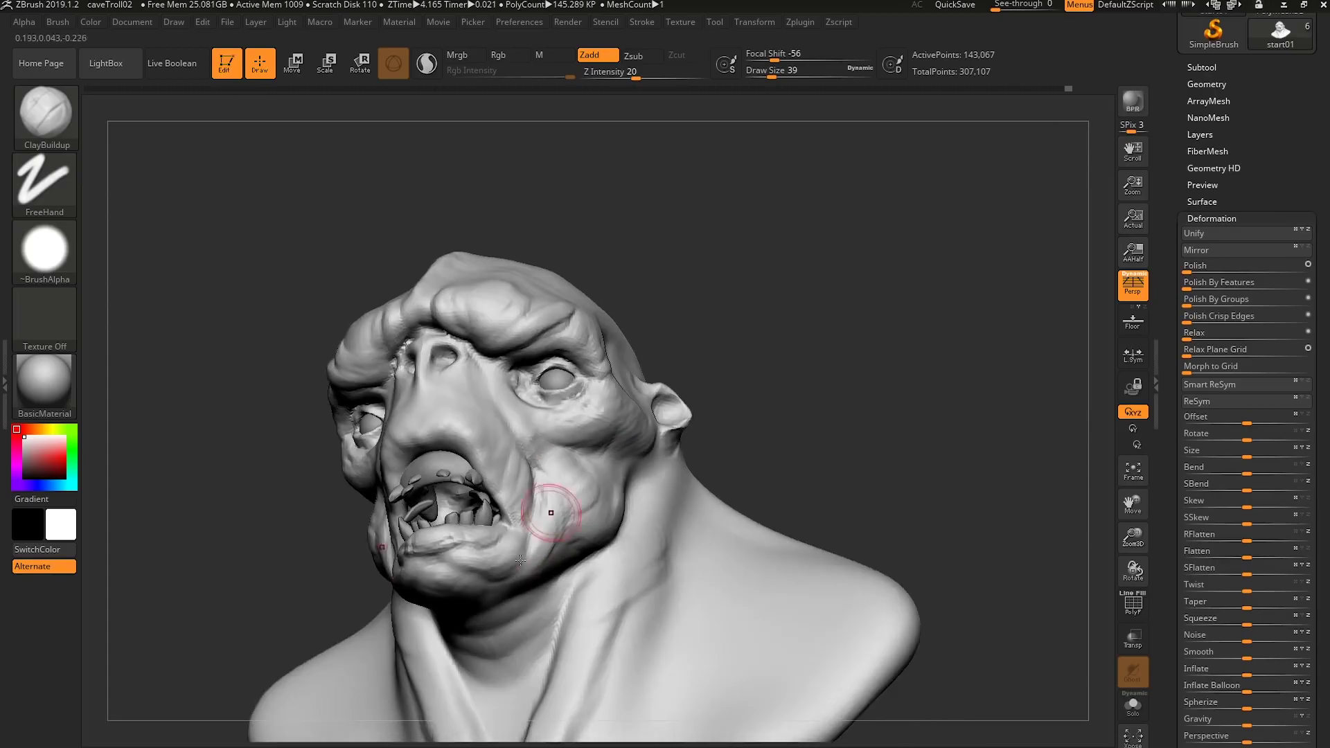
ctrl+right_drag(511, 546, 585, 495)
mouse_move(586, 495)
ctrl+right_down()
mouse_move(554, 443)
mouse_move(693, 480)
mouse_move(729, 477)
mouse_move(729, 456)
ctrl+right_up()
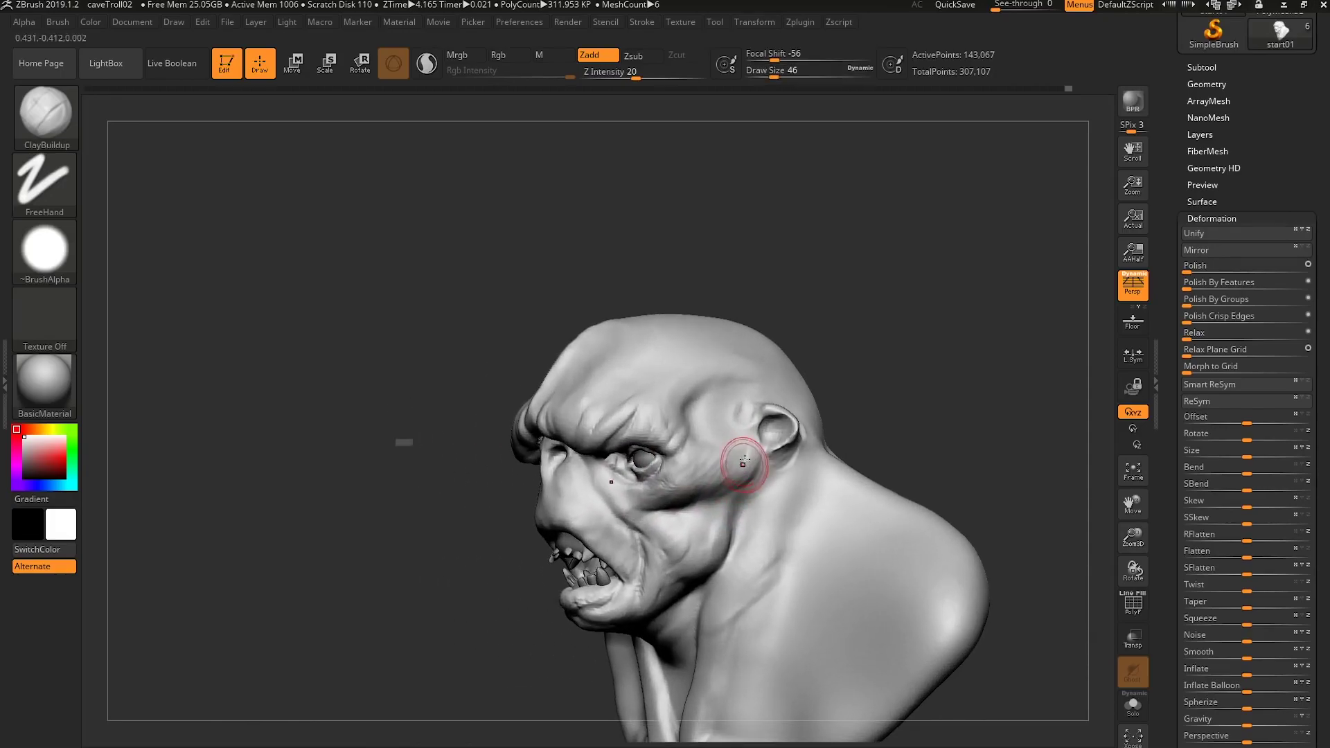
Fill out the area between the cheekbone and the ear with the ClayBuildup brush at draw size 46.
drag(713, 460, 693, 455)
right_drag(692, 454, 767, 478)
drag(767, 484, 741, 491)
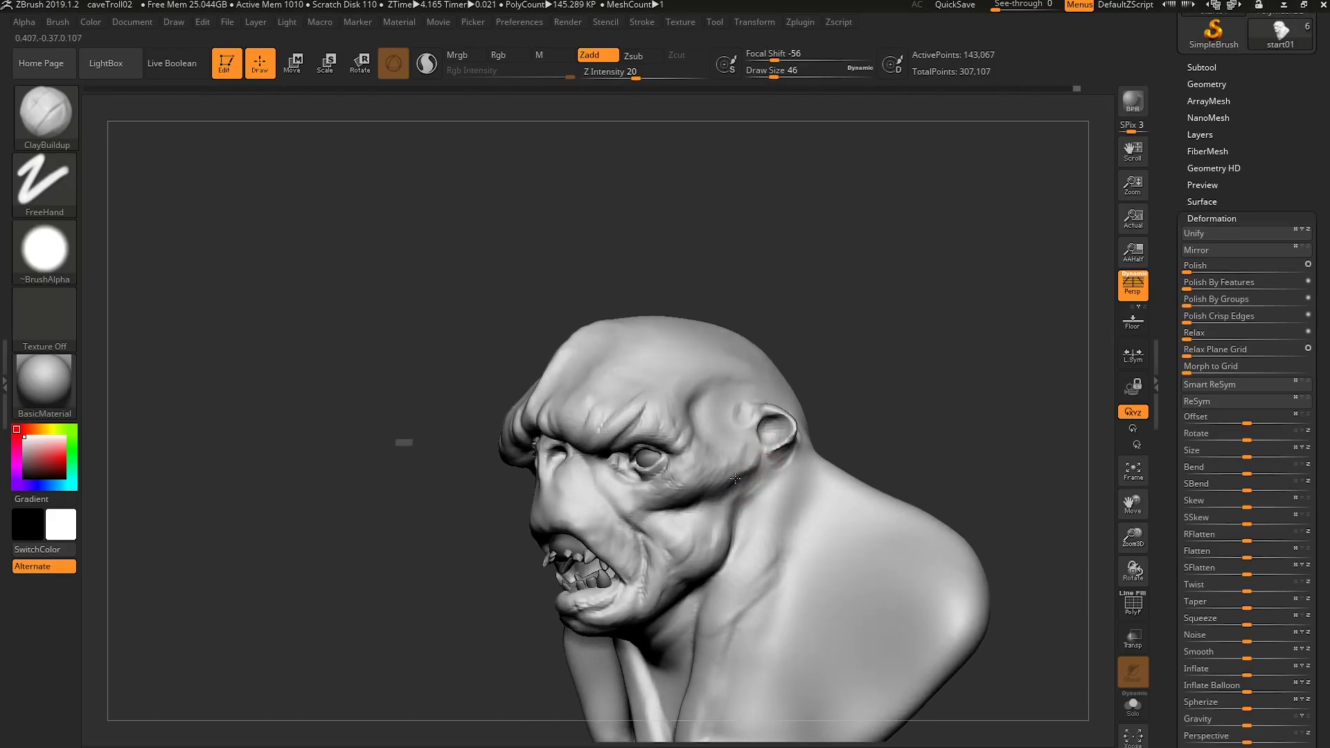
right_drag(690, 499, 701, 493)
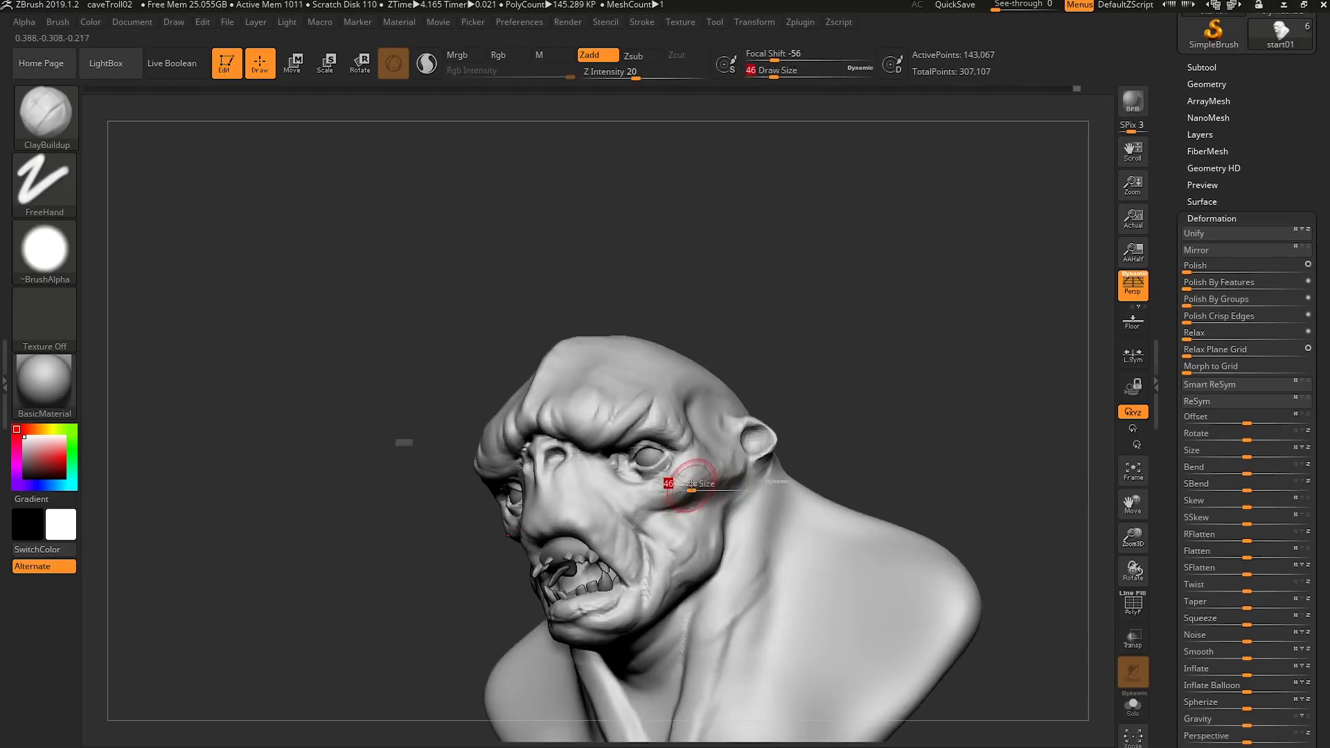
Select the upper gum subtool and sculpt ridges on it with the ClayBuildup brush at draw size 14.
mouse_move(667, 488)
right_down()
mouse_move(592, 535)
mouse_move(610, 552)
mouse_move(584, 581)
right_up()
alt+click(580, 560)
key(s)
drag(585, 561, 610, 559)
right_drag(639, 632, 656, 646)
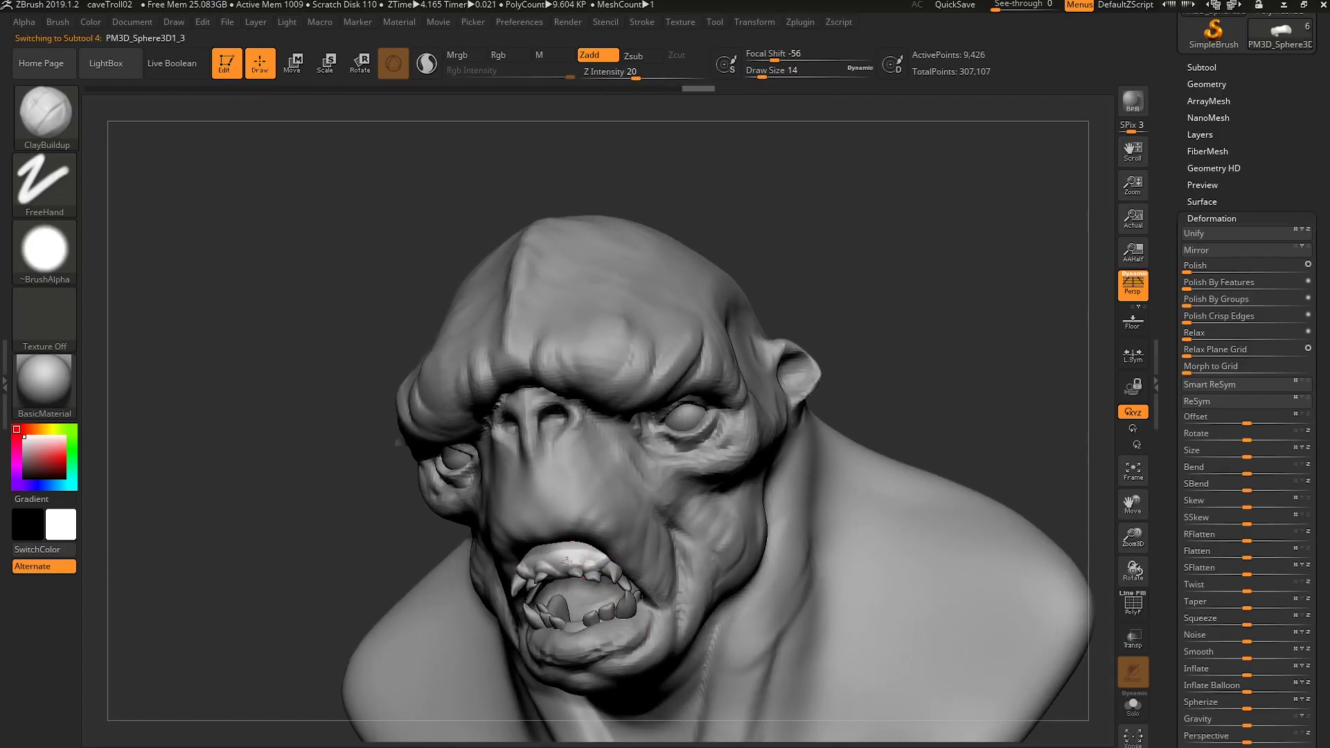
Select the head subtool again and build up the nose bridge and upper muzzle with the ClayBuildup brush at draw size 37.
alt+click(585, 515)
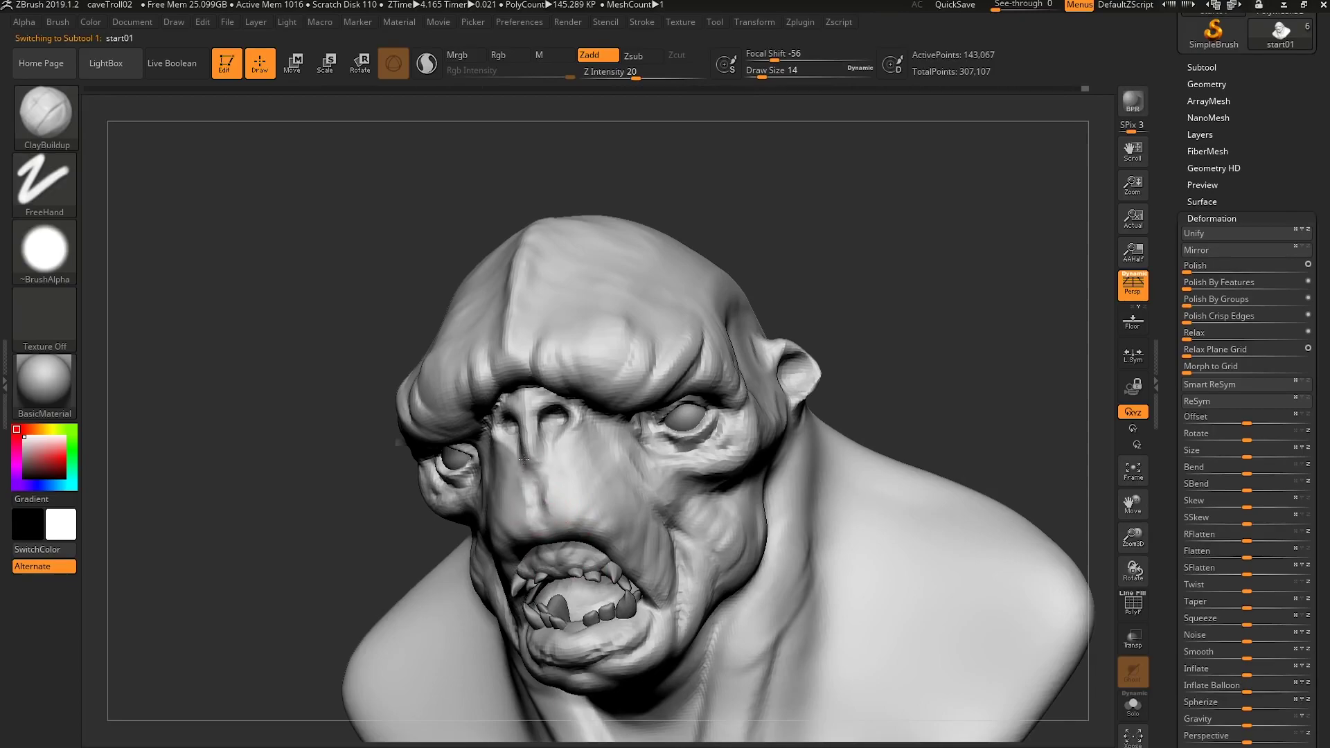
key(s)
drag(549, 475, 554, 514)
mouse_move(556, 516)
right_down()
mouse_move(605, 507)
mouse_move(605, 524)
right_up()
key(s)
key(s)
key(s)
drag(605, 524, 557, 529)
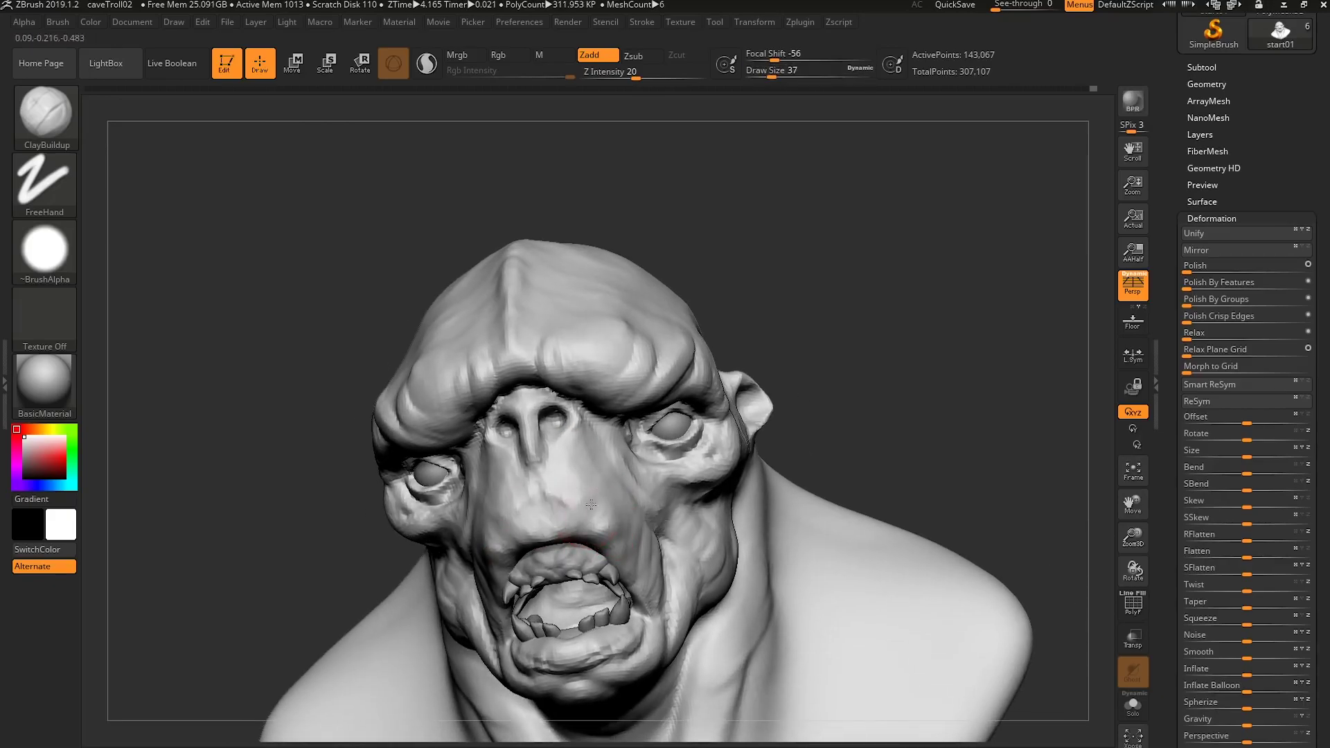
Add volume to the sides of the muzzle with ClayBuildup strokes down toward the mouth corner.
right_drag(584, 510, 520, 511)
mouse_move(521, 507)
mouse_down()
mouse_move(499, 513)
mouse_move(491, 480)
mouse_move(481, 495)
mouse_move(507, 538)
mouse_up()
right_drag(564, 538, 619, 528)
mouse_move(572, 453)
mouse_down()
mouse_move(560, 496)
mouse_move(637, 556)
mouse_up()
Build up the cheek and rear jaw with a larger ClayBuildup brush, raising the draw size from 49 to 62.
mouse_move(640, 565)
ctrl+right_down()
mouse_move(513, 519)
mouse_move(589, 534)
mouse_move(626, 558)
mouse_move(571, 555)
mouse_move(658, 558)
mouse_move(770, 520)
mouse_move(741, 489)
ctrl+right_up()
key(s)
drag(741, 489, 745, 489)
right_drag(743, 489, 742, 475)
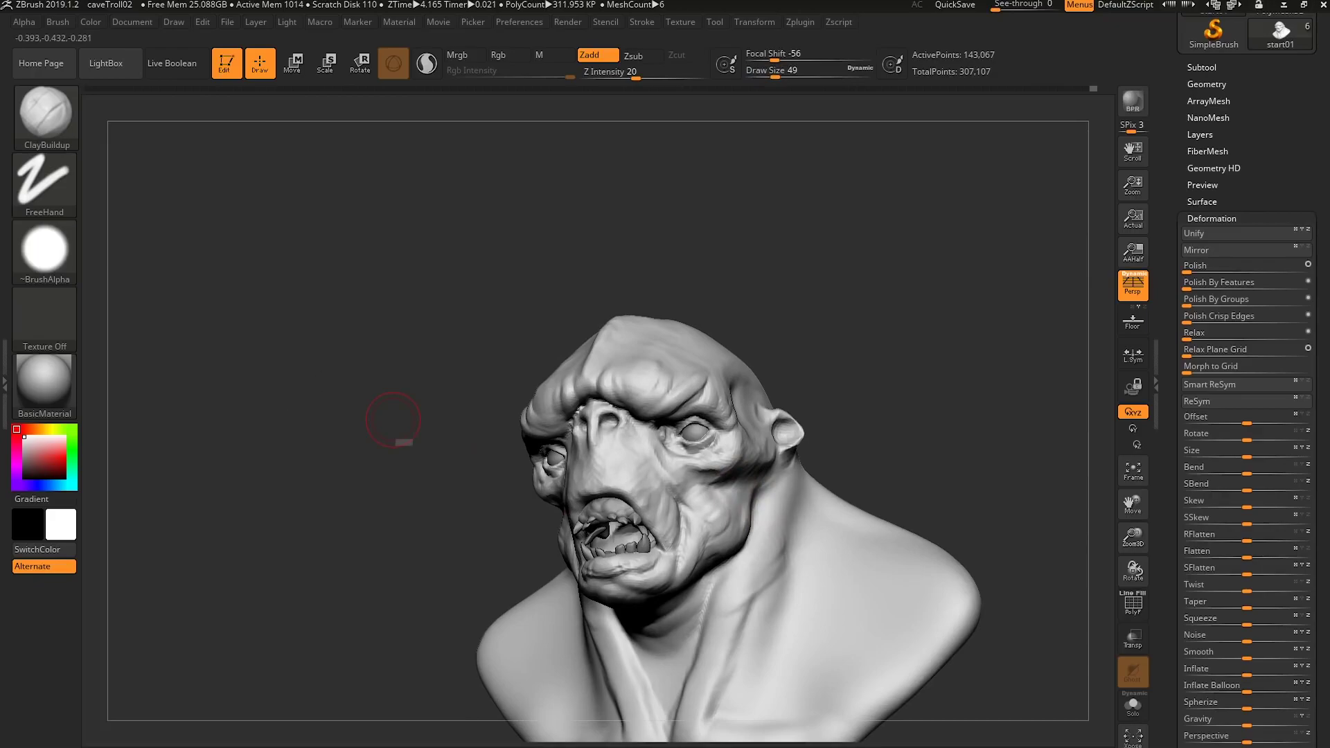
right_drag(393, 420, 741, 484)
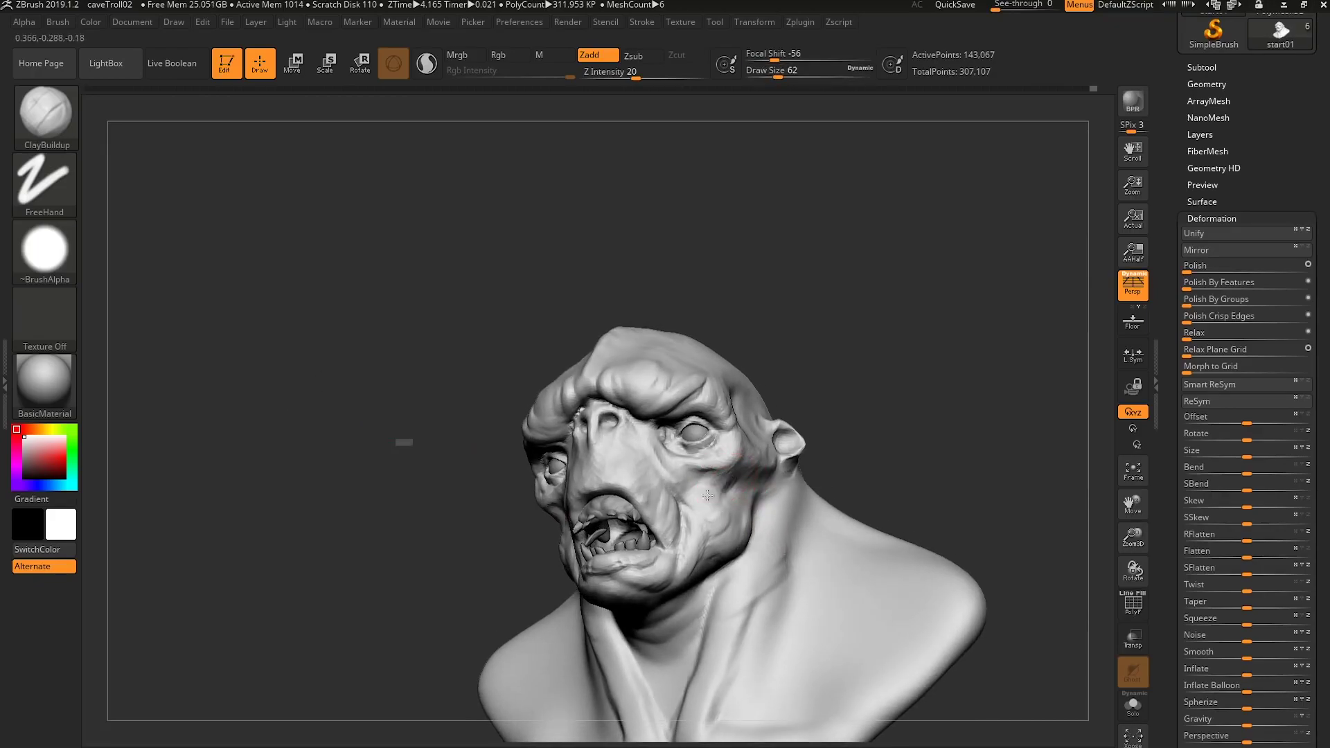
right_drag(729, 500, 676, 510)
key(b)
key(m)
key(v)
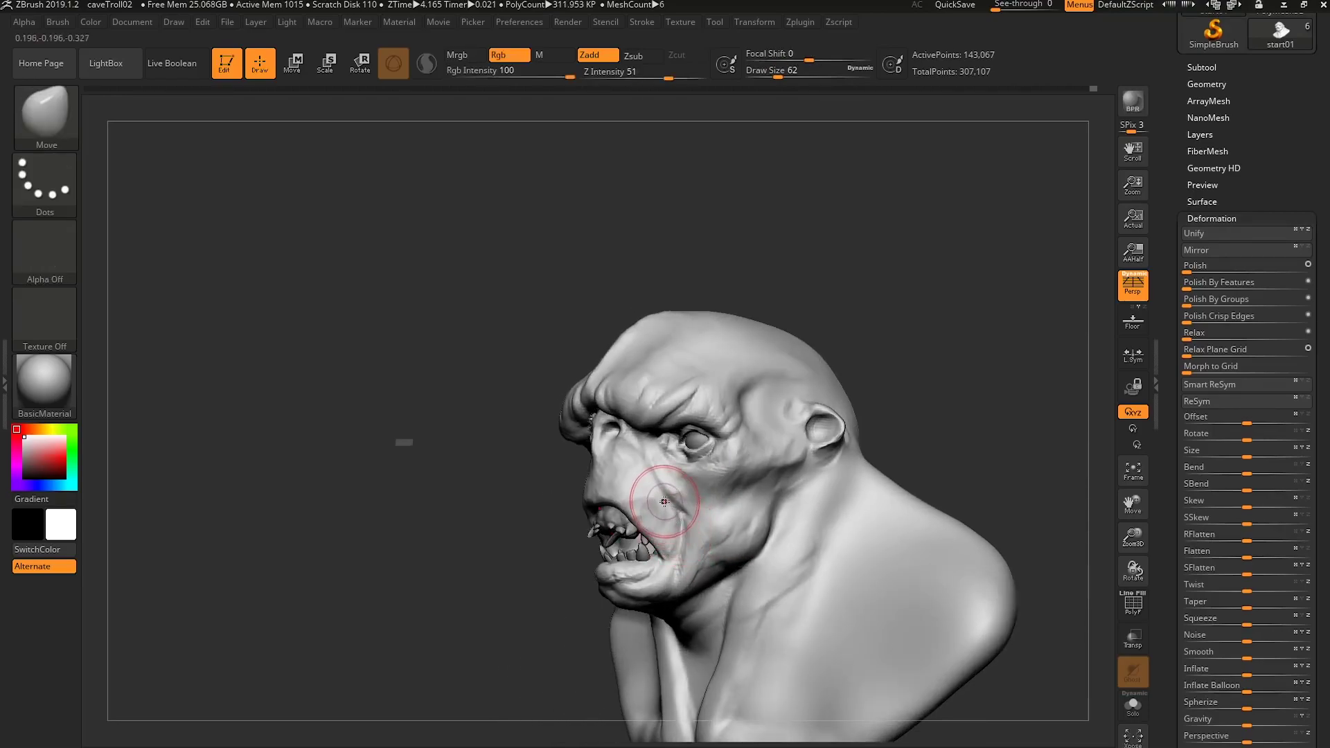
Carve a crease from beside the nose to the mouth corner with the DamStandard brush at draw size 27, smoothing where needed.
key(b)
key(d)
key(s)
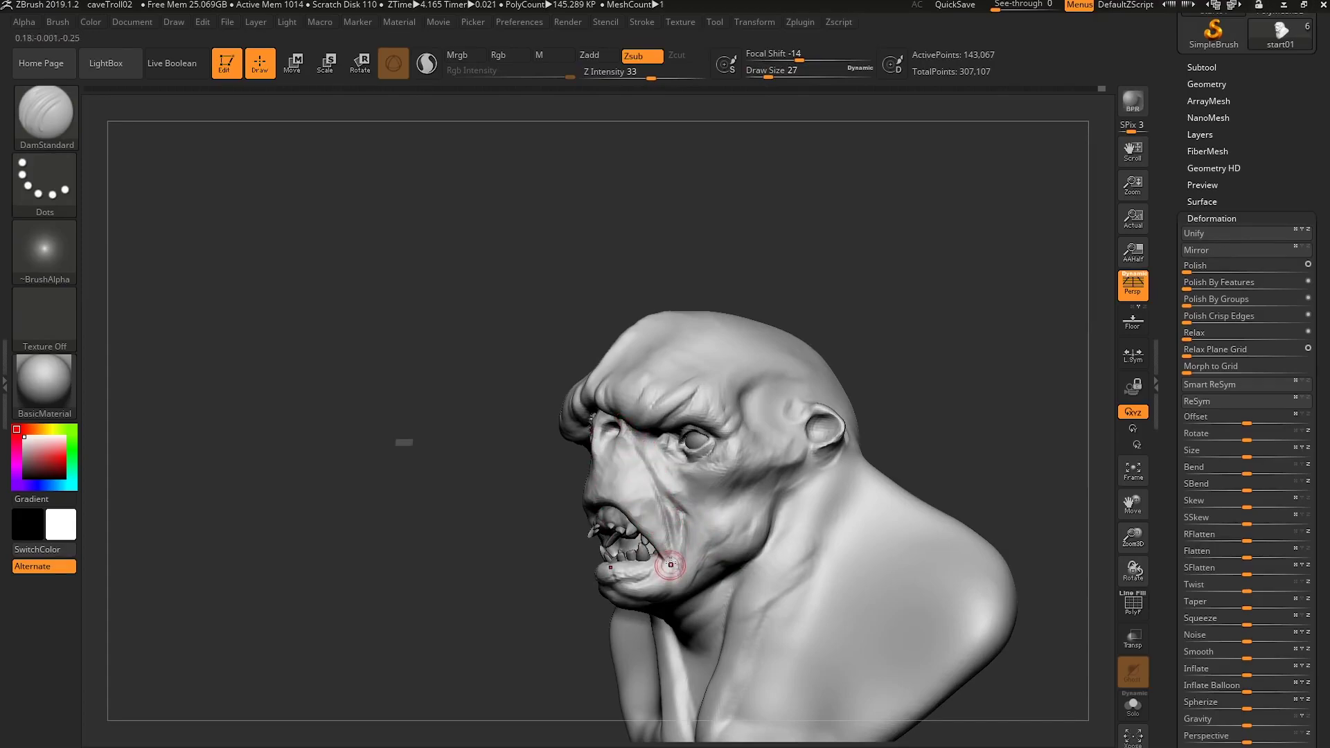
key(shift)
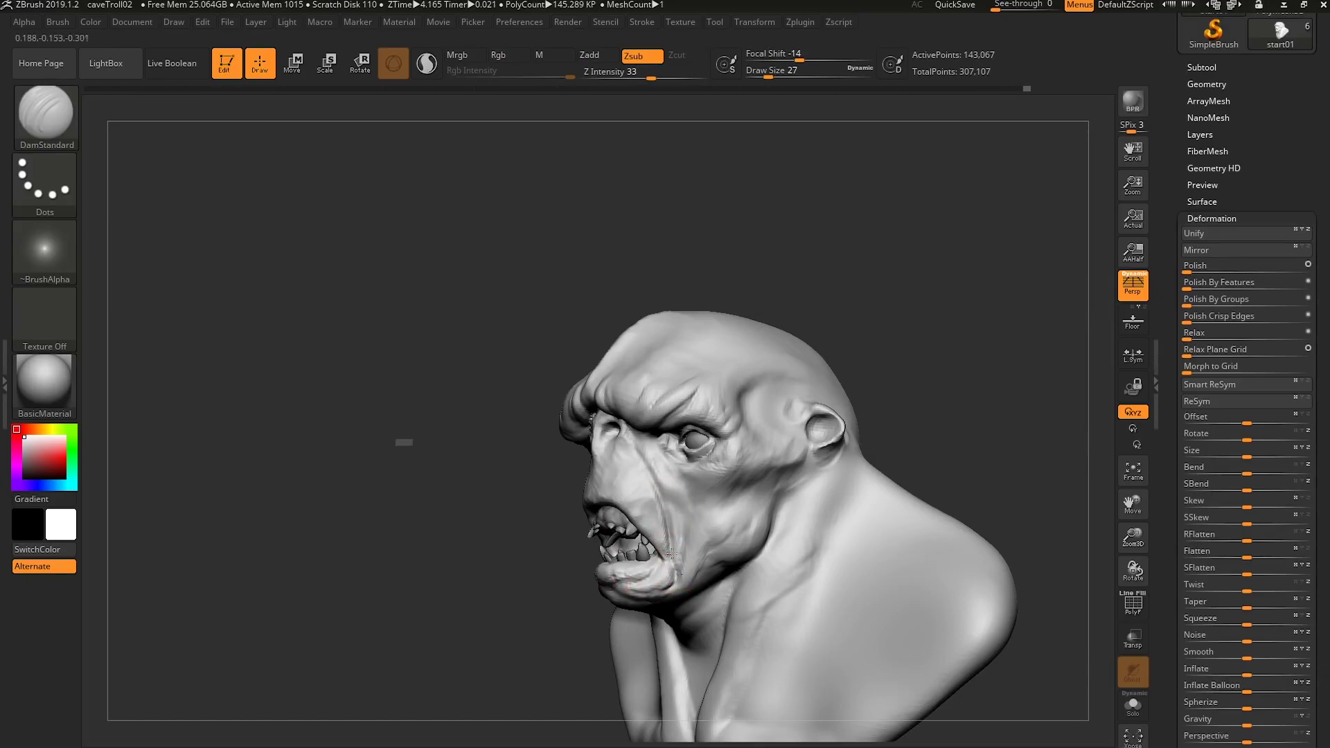
Build up the skin fold beside the muzzle crease with the ClayBuildup brush at draw size 27.
key(b)
key(c)
key(b)
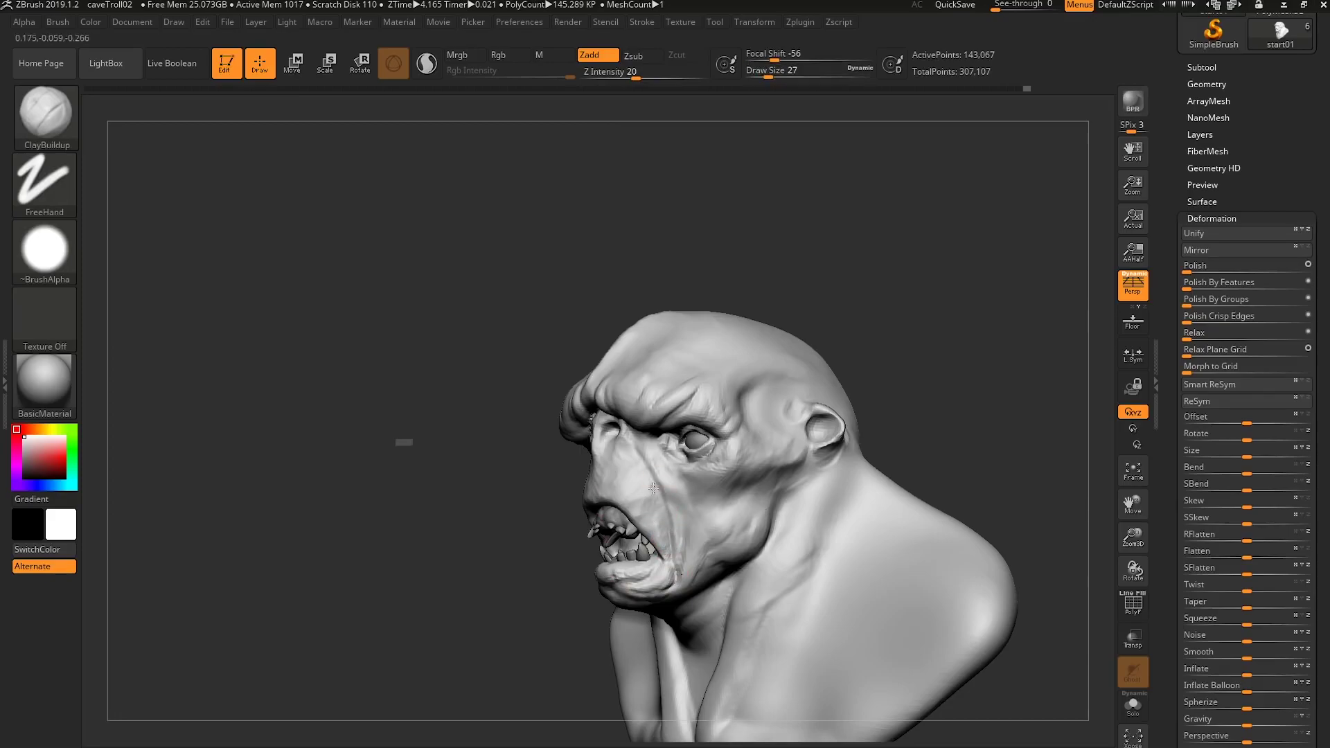
right_drag(633, 486, 651, 476)
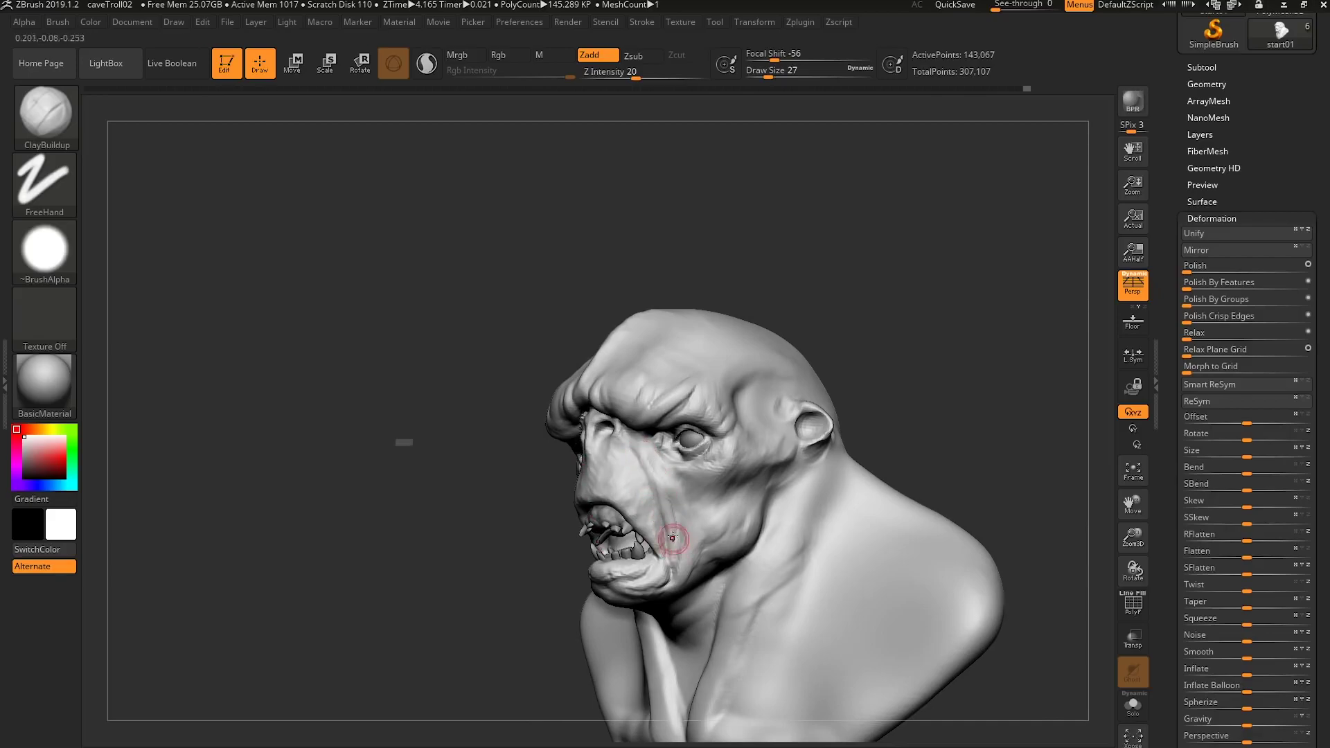
mouse_move(678, 501)
right_down()
mouse_move(698, 486)
mouse_move(617, 457)
right_up()
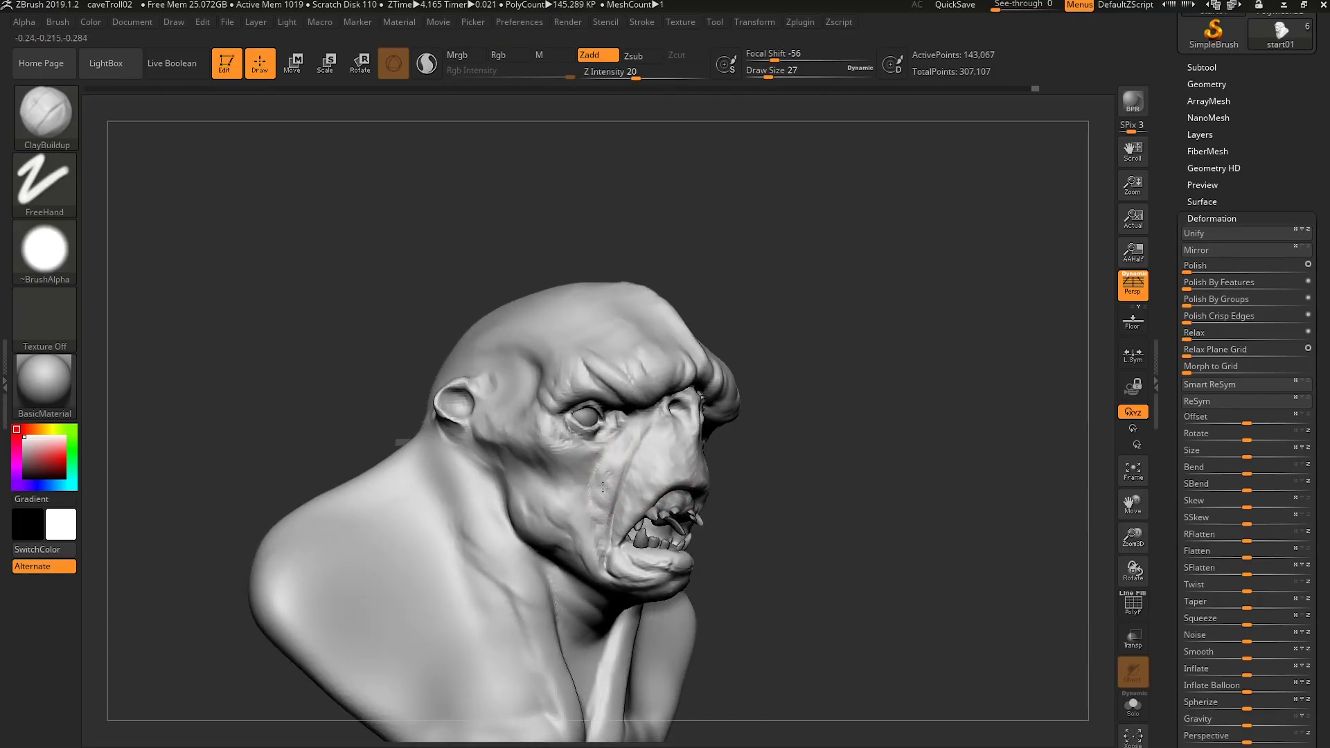
Build up the neck muscles from the jaw to the collarbone with the ClayBuildup brush at draw size 80.
mouse_move(623, 455)
right_down()
mouse_move(743, 484)
mouse_move(777, 510)
mouse_move(771, 528)
mouse_move(840, 528)
mouse_move(849, 505)
mouse_move(828, 546)
mouse_move(793, 567)
mouse_move(791, 604)
mouse_move(818, 616)
mouse_move(758, 648)
right_up()
key(bracketright)
key(bracketright)
key(bracketright)
drag(735, 656, 718, 615)
mouse_move(691, 607)
right_down()
mouse_move(689, 706)
mouse_move(725, 662)
right_up()
drag(691, 617, 646, 606)
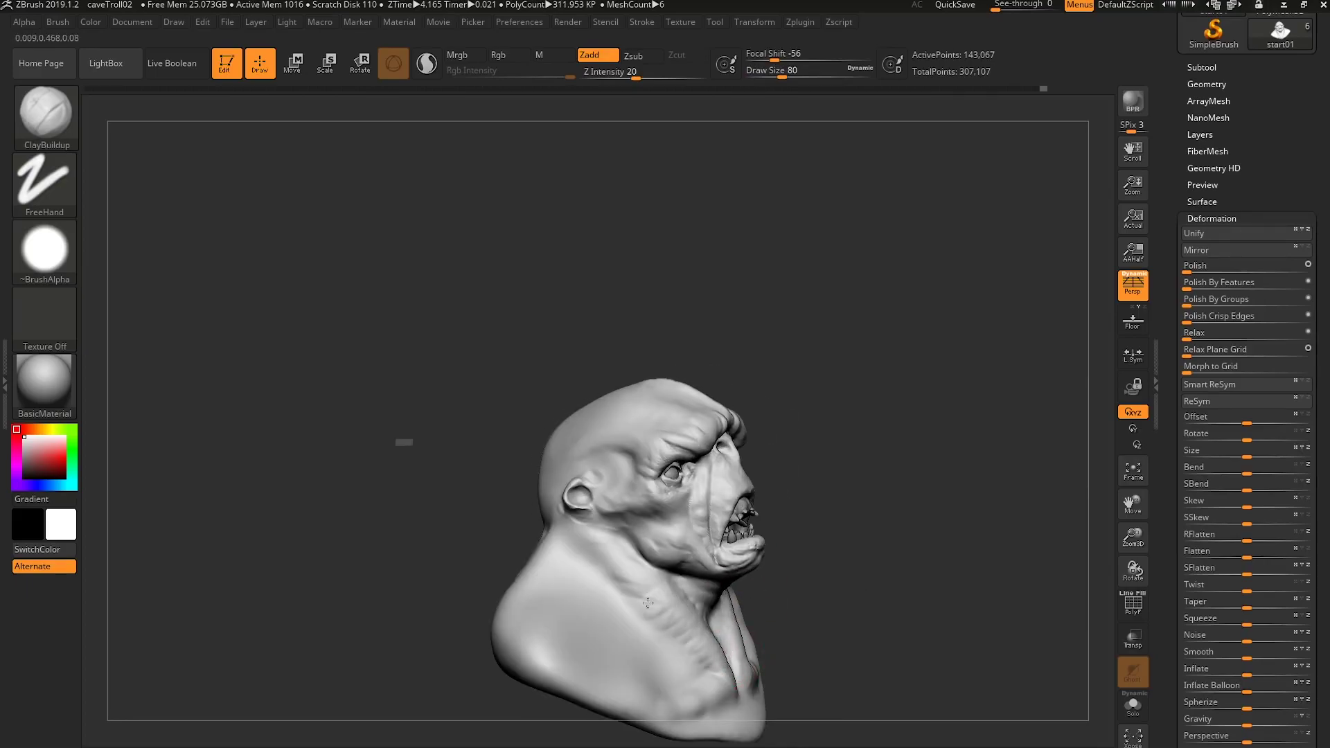
right_drag(678, 596, 604, 600)
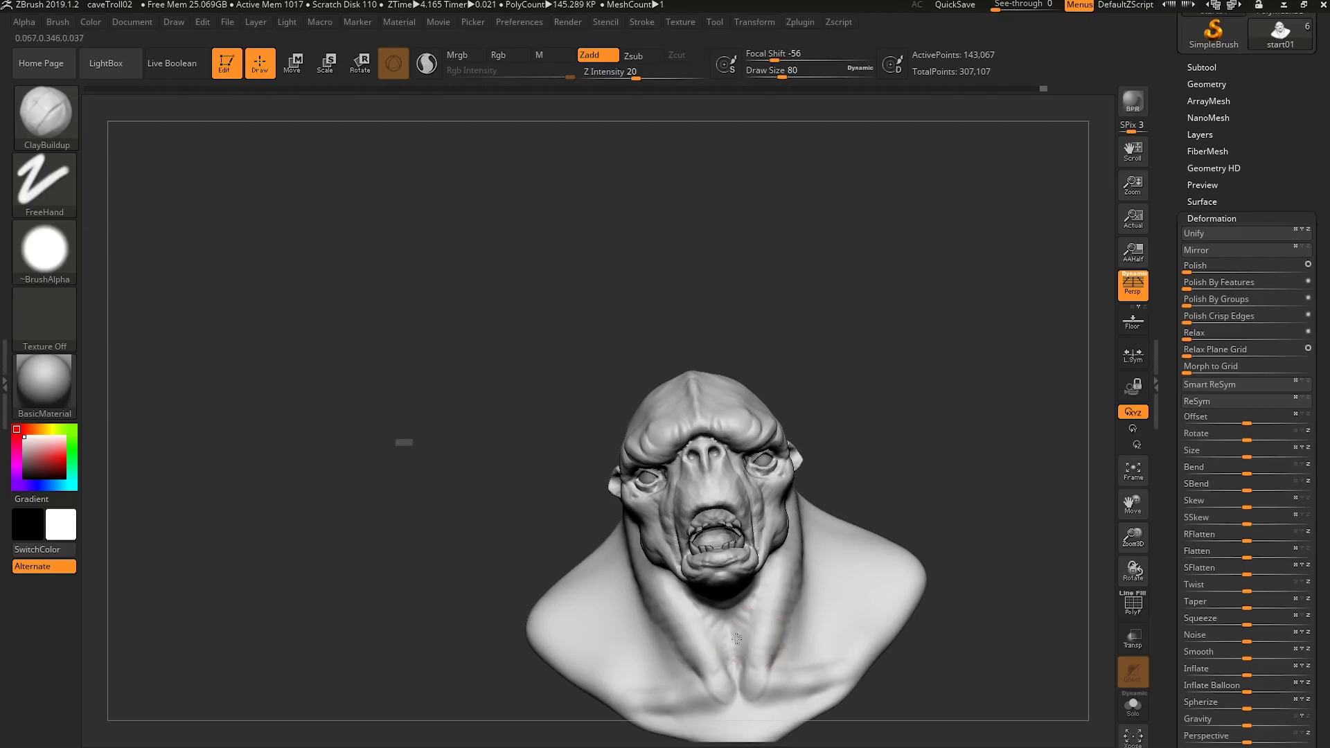
Build up muscle forms over the shoulder, upper back and back of the skull with the ClayBuildup brush at draw size 87.
mouse_move(859, 601)
right_down()
mouse_move(800, 590)
mouse_move(803, 535)
mouse_move(958, 554)
right_up()
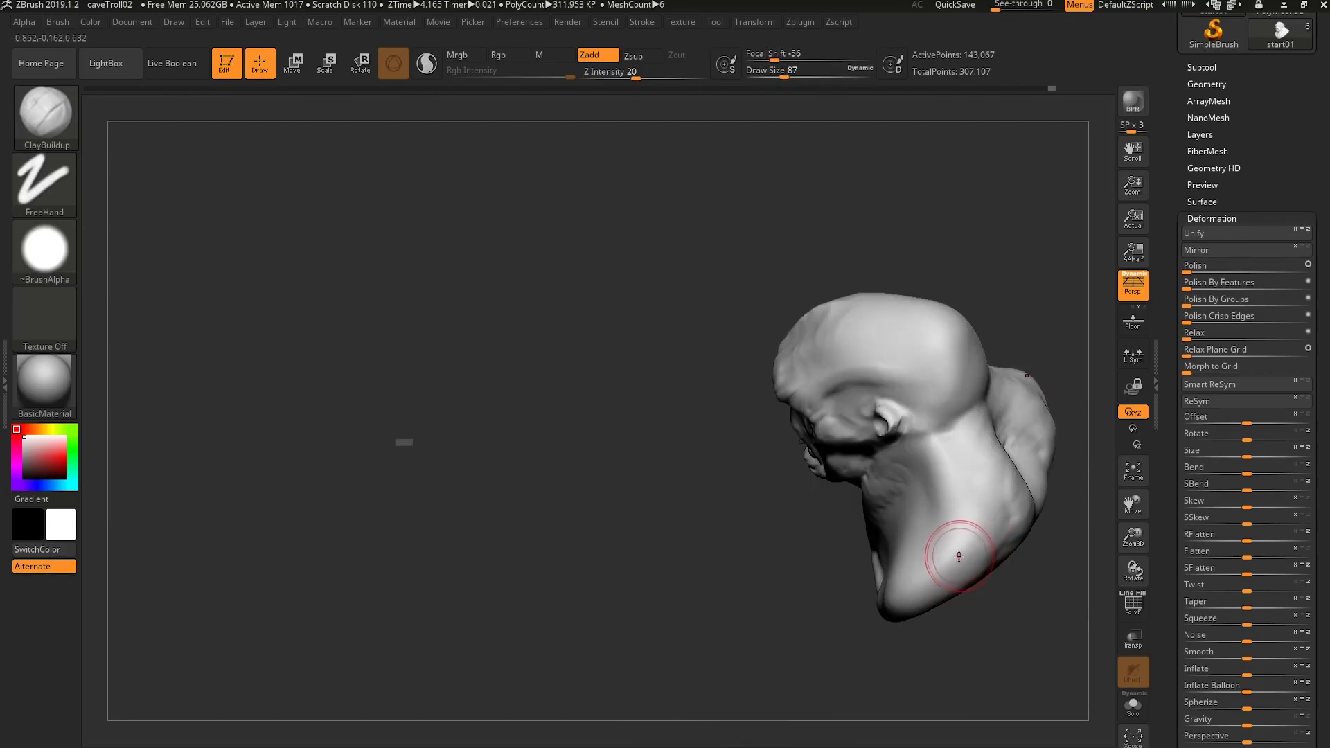
drag(995, 544, 967, 413)
mouse_move(962, 511)
right_down()
mouse_move(973, 457)
mouse_move(904, 410)
right_up()
mouse_move(855, 423)
mouse_down()
mouse_move(901, 388)
mouse_move(907, 356)
mouse_move(840, 360)
mouse_up()
right_drag(840, 359, 880, 375)
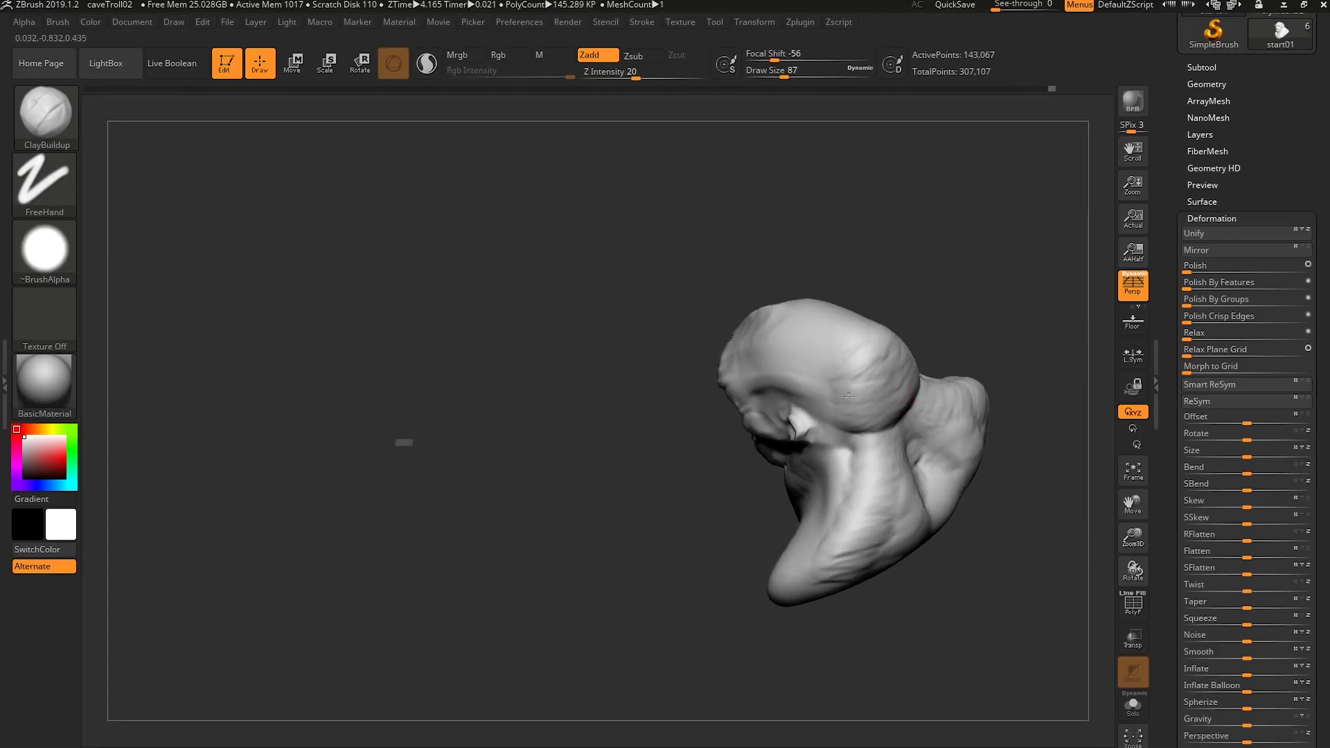
right_drag(802, 336, 939, 401)
mouse_move(905, 311)
right_down()
mouse_move(956, 297)
mouse_move(825, 471)
right_up()
drag(774, 385, 736, 401)
right_drag(737, 402, 793, 353)
mouse_move(720, 408)
mouse_down()
mouse_move(710, 416)
mouse_move(724, 407)
mouse_up()
mouse_move(727, 407)
right_down()
mouse_move(804, 450)
mouse_move(760, 417)
right_up()
Switch to the Move brush, try to reshape the muzzle at draw size 167, and undo the stroke.
mouse_move(665, 434)
shift+right_down()
mouse_move(720, 433)
mouse_move(596, 435)
mouse_move(598, 455)
shift+right_up()
key(b)
key(m)
key(v)
key(s)
mouse_move(573, 439)
mouse_down()
mouse_move(586, 445)
mouse_move(547, 460)
mouse_up()
key(s)
key(ctrl+z)
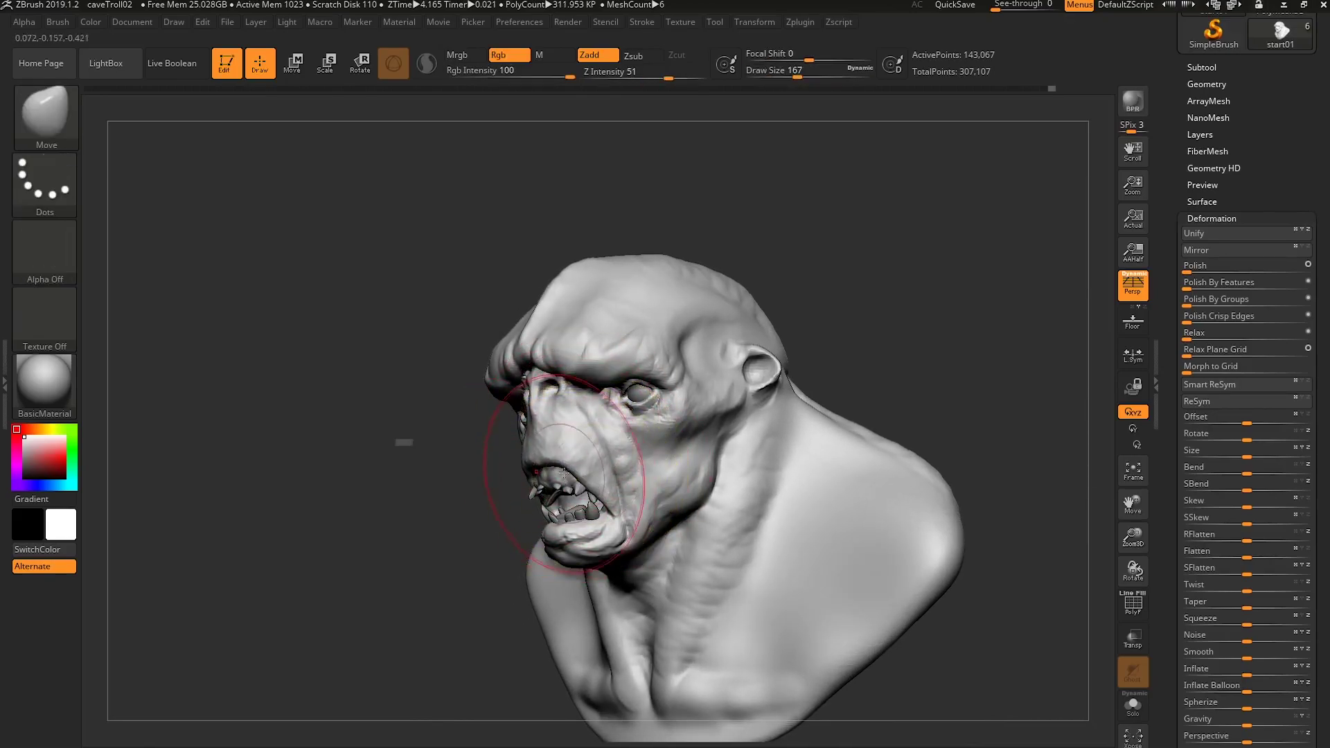
Select the upper gum subtool and adjust its position with the Move brush at draw size 124.
alt+click(549, 470)
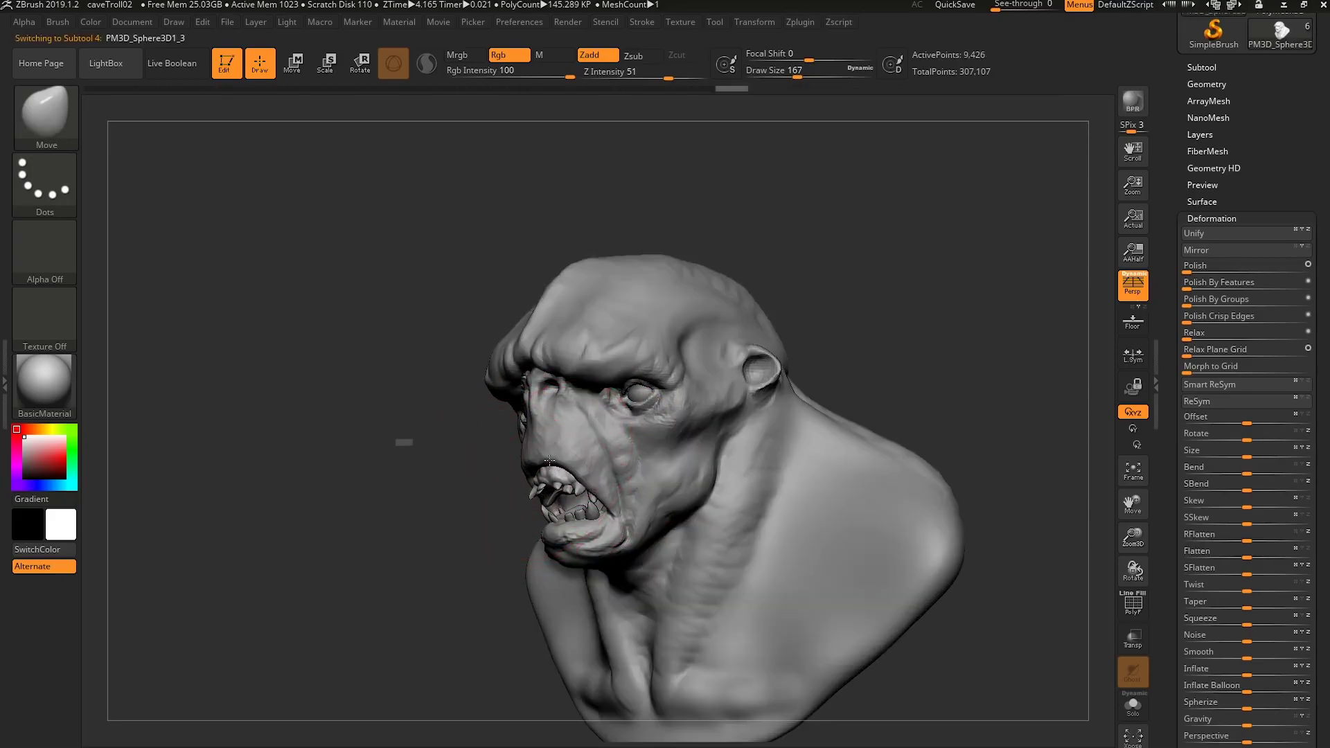
key(s)
drag(549, 460, 542, 458)
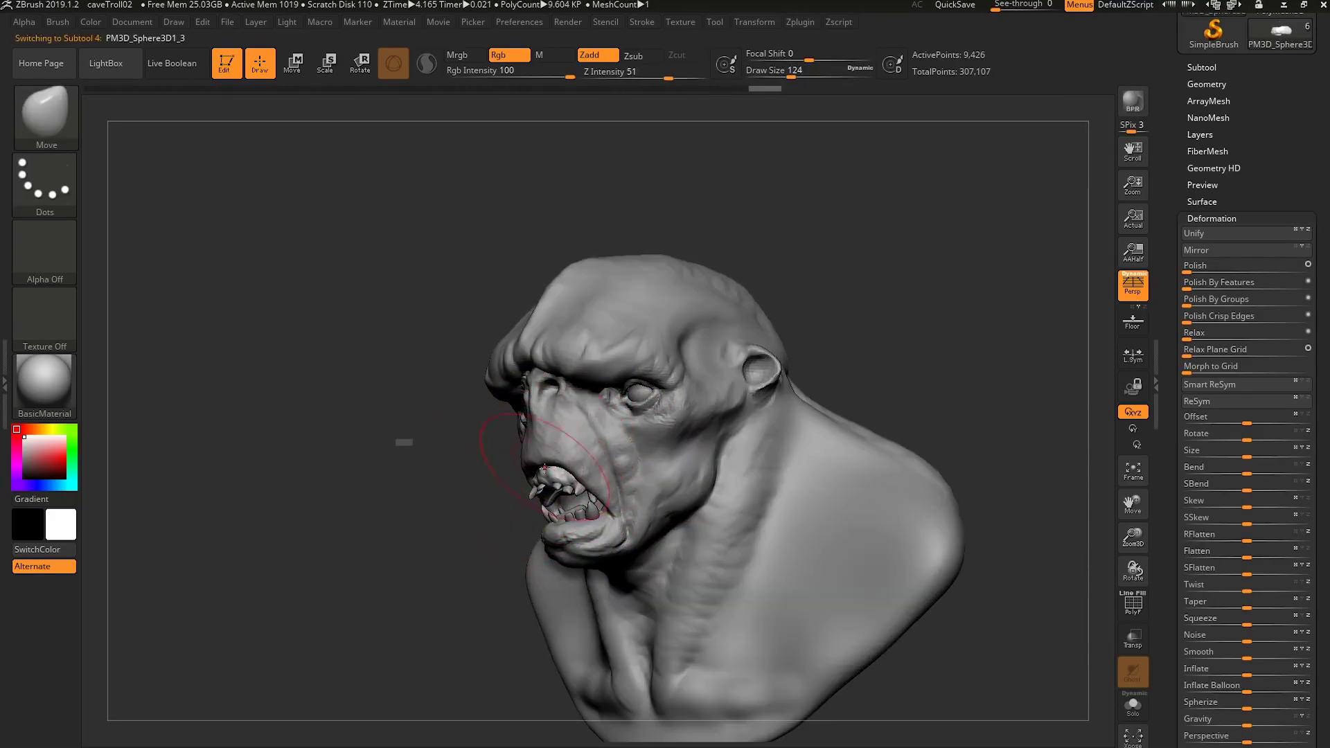
Select the head subtool again and adjust the eyelids with the Move brush at draw size 37.
alt+click(613, 455)
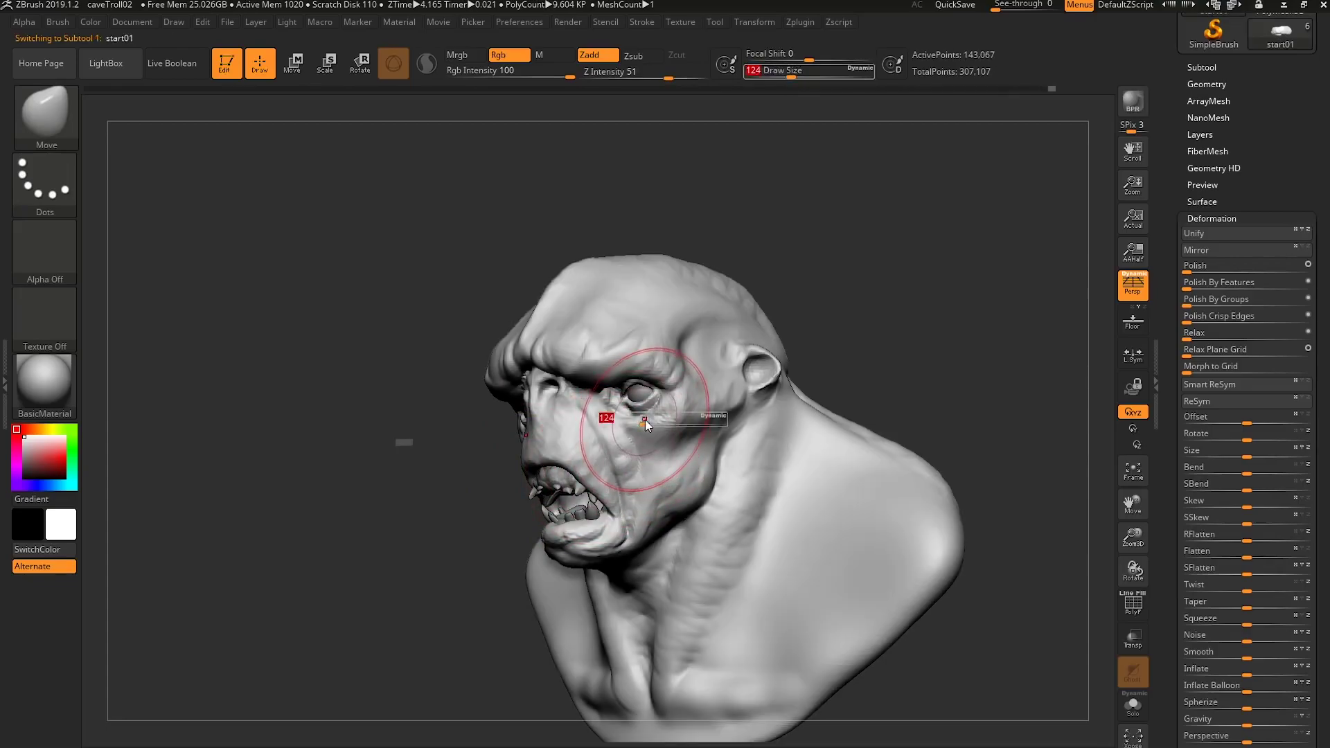
drag(619, 401, 623, 402)
drag(650, 392, 655, 391)
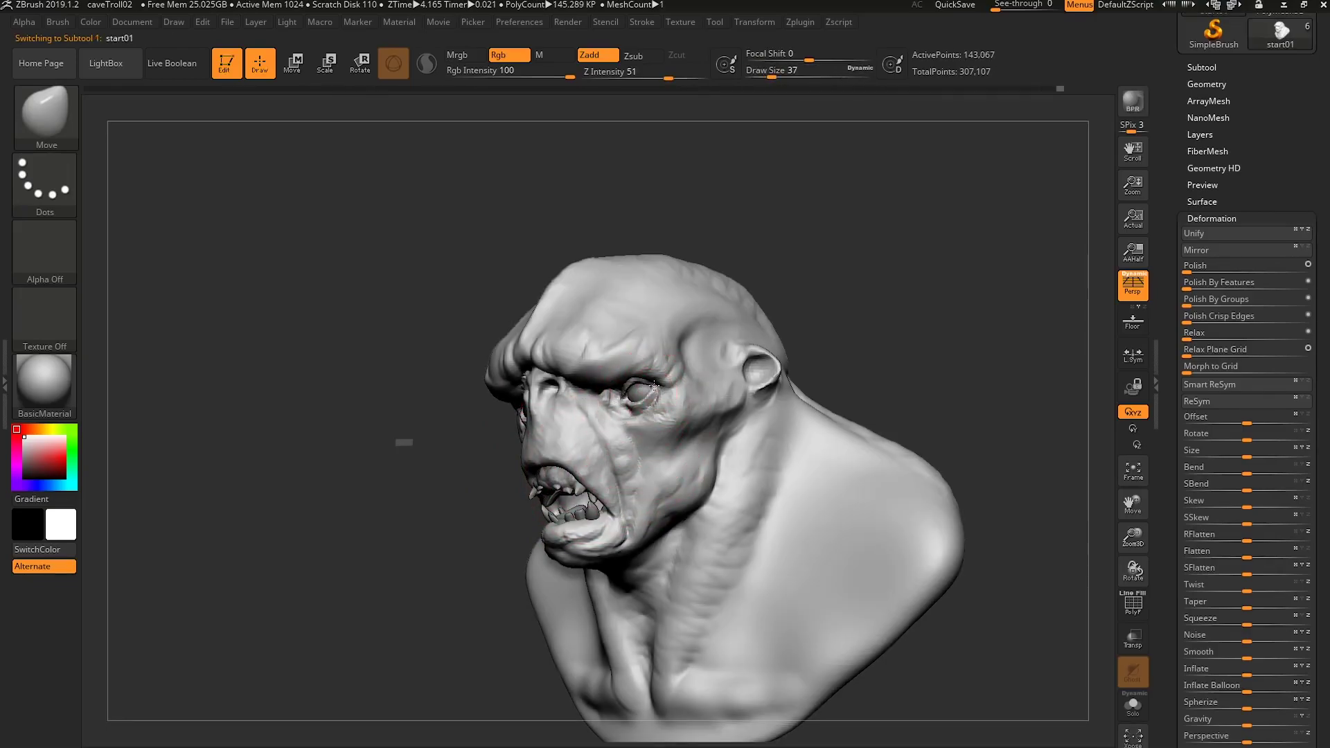
right_drag(655, 389, 698, 367)
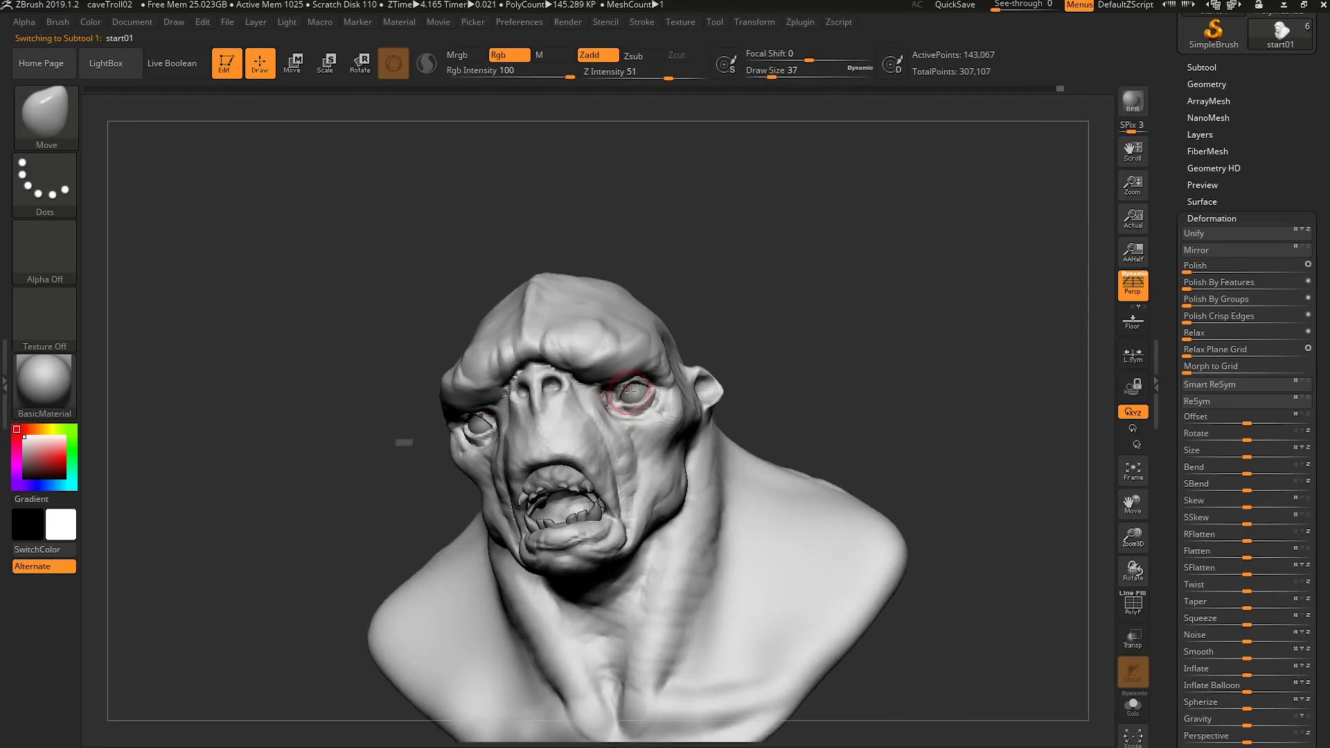
Select the eyeball subtool and sculpt the iris and pupil with the ClayBuildup brush, reducing the draw size to 16 and 5.
mouse_move(638, 393)
shift+right_down()
mouse_move(659, 412)
mouse_move(631, 394)
mouse_move(741, 405)
shift+right_up()
key(b)
key(c)
key(b)
key([)
key([)
key([)
key([)
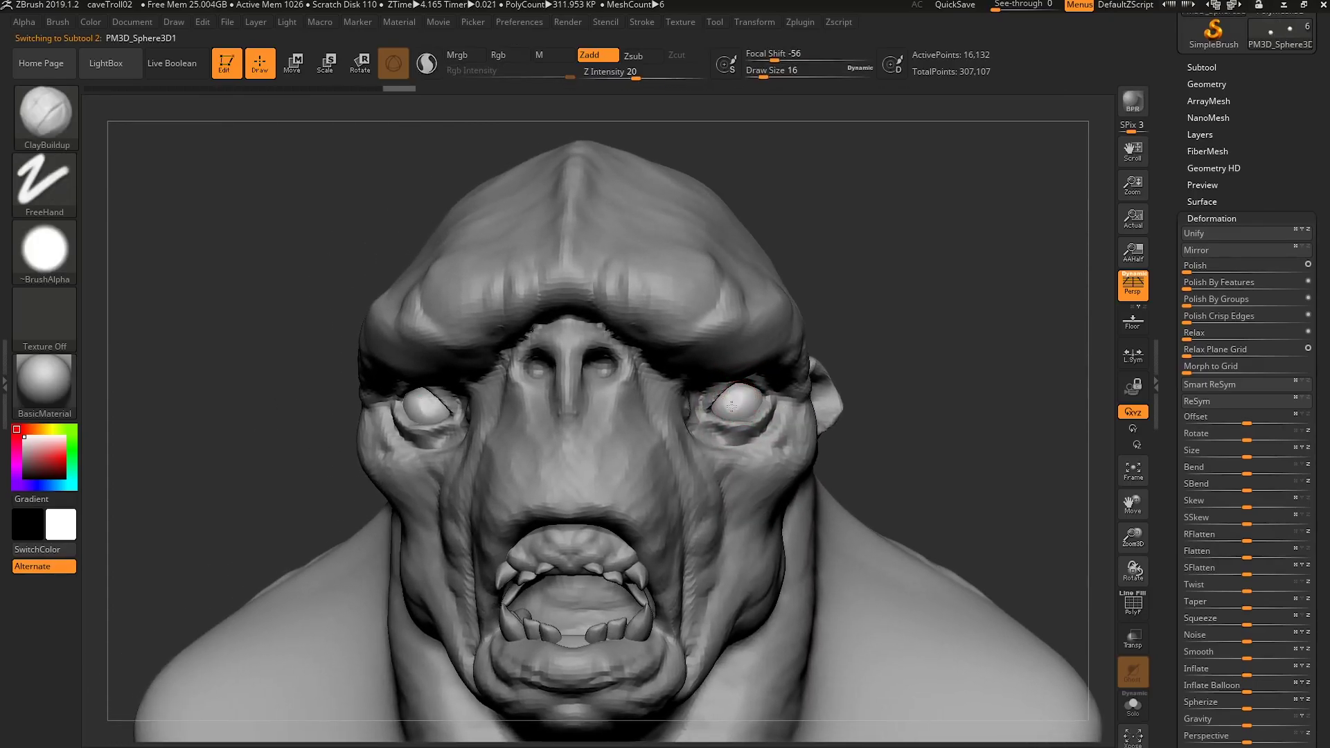
key([)
key([)
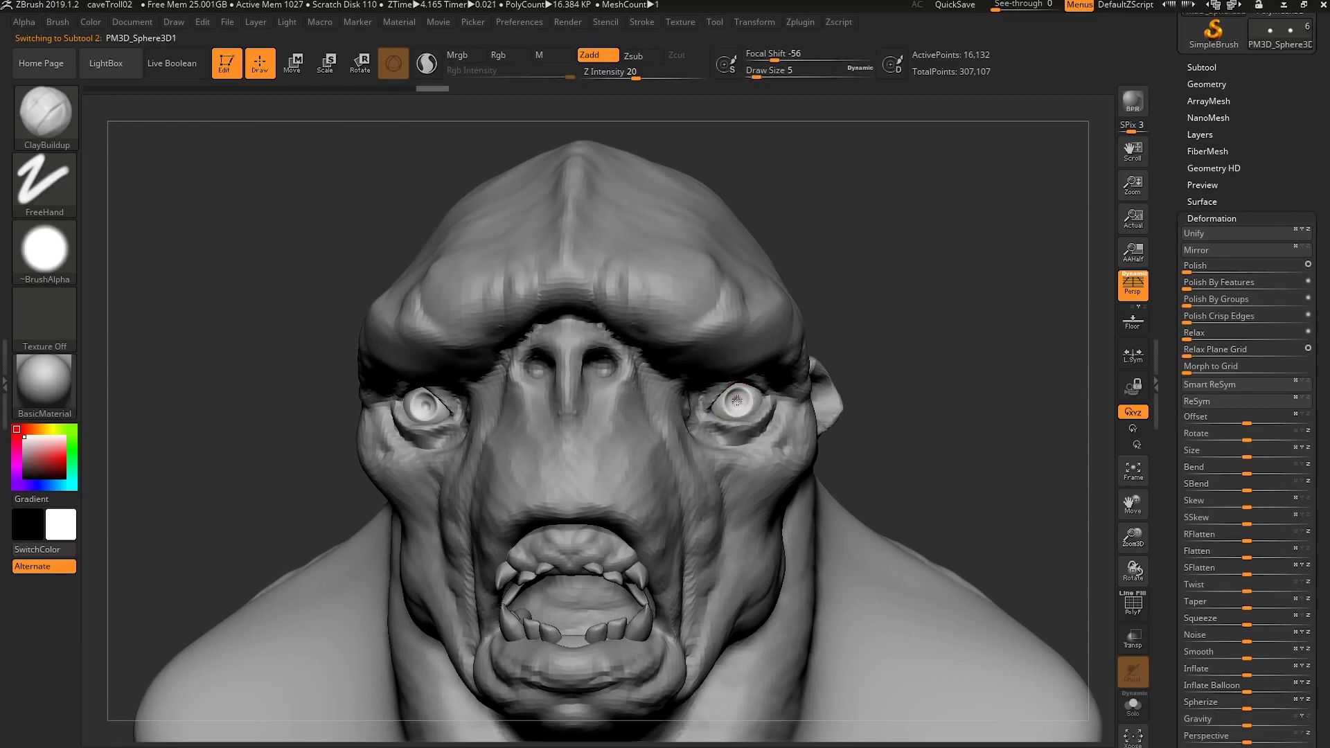
Select the head subtool again and build up the cheek folds with the ClayBuildup brush at draw size 20.
mouse_move(734, 404)
ctrl+right_down()
mouse_move(817, 475)
mouse_move(769, 481)
mouse_move(797, 480)
mouse_move(781, 451)
mouse_move(775, 478)
mouse_move(803, 460)
ctrl+right_up()
alt+click(775, 482)
ctrl+right_drag(804, 460, 782, 416)
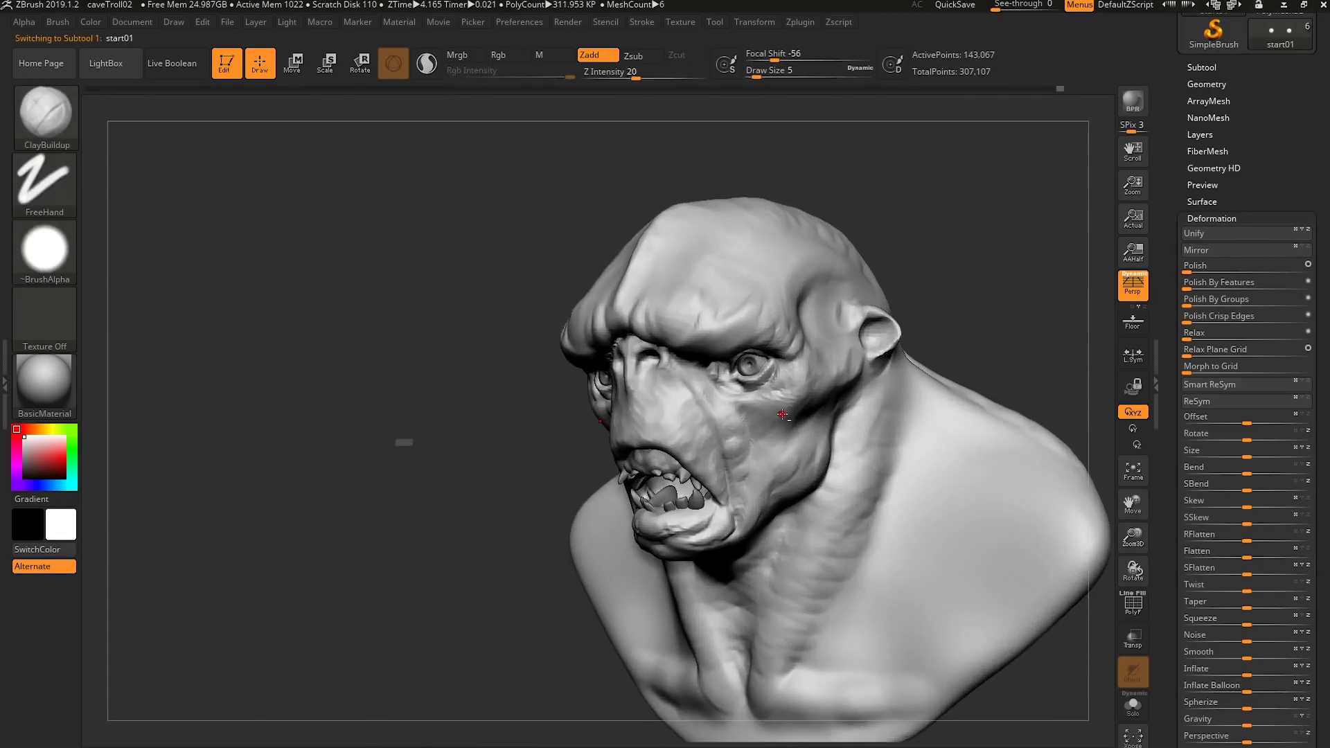
key(bracketright)
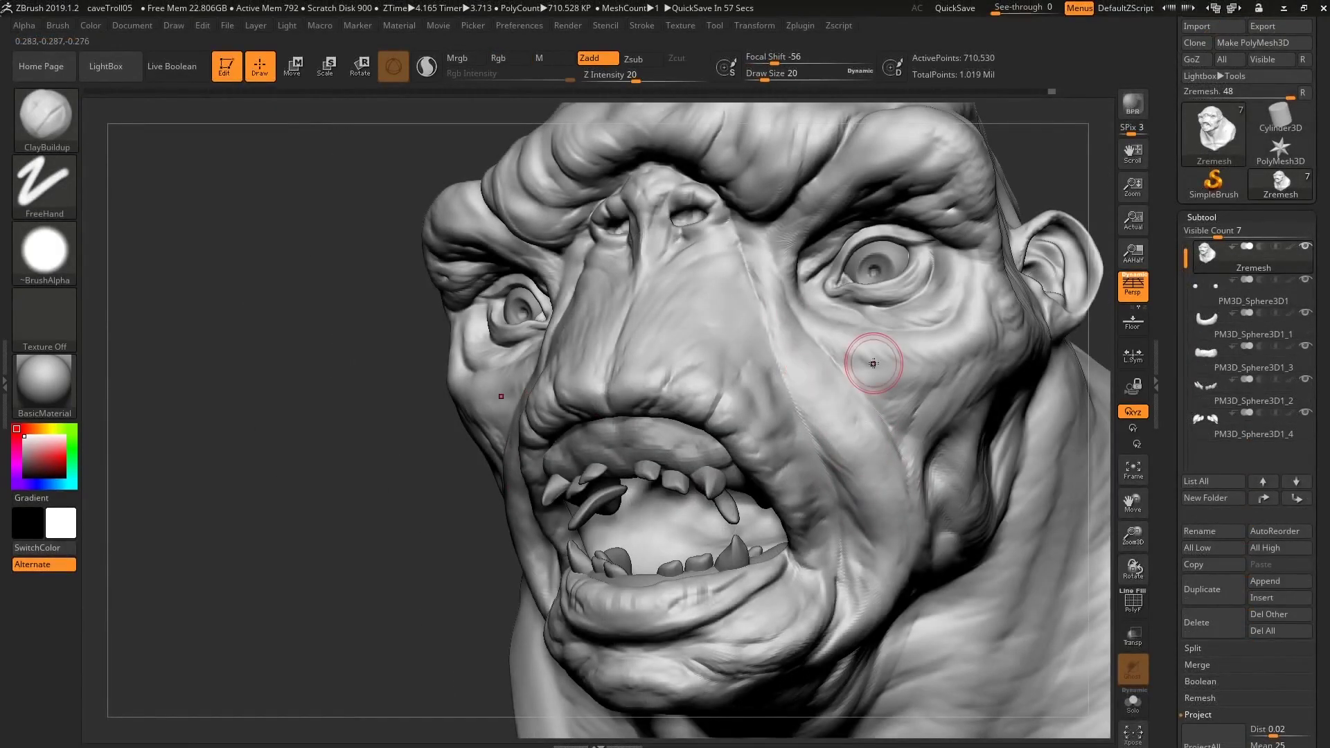
mouse_move(813, 385)
mouse_down()
mouse_move(851, 416)
mouse_move(860, 504)
mouse_up()
mouse_move(860, 505)
right_down()
mouse_move(747, 513)
mouse_move(734, 554)
right_up()
key(bracketleft)
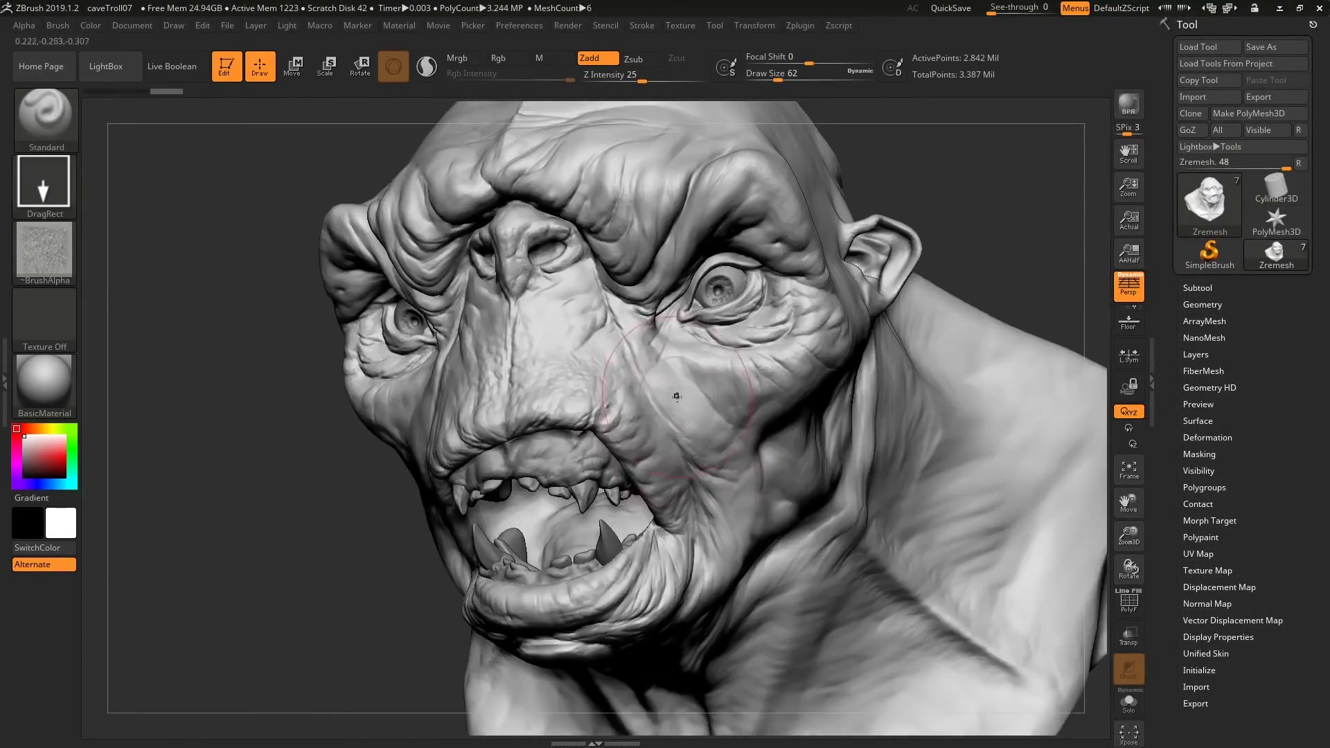
Stamp skin texture over the face with the Standard DragRect brush and skin alpha at draw size 44 and focal shift -49.
key(s)
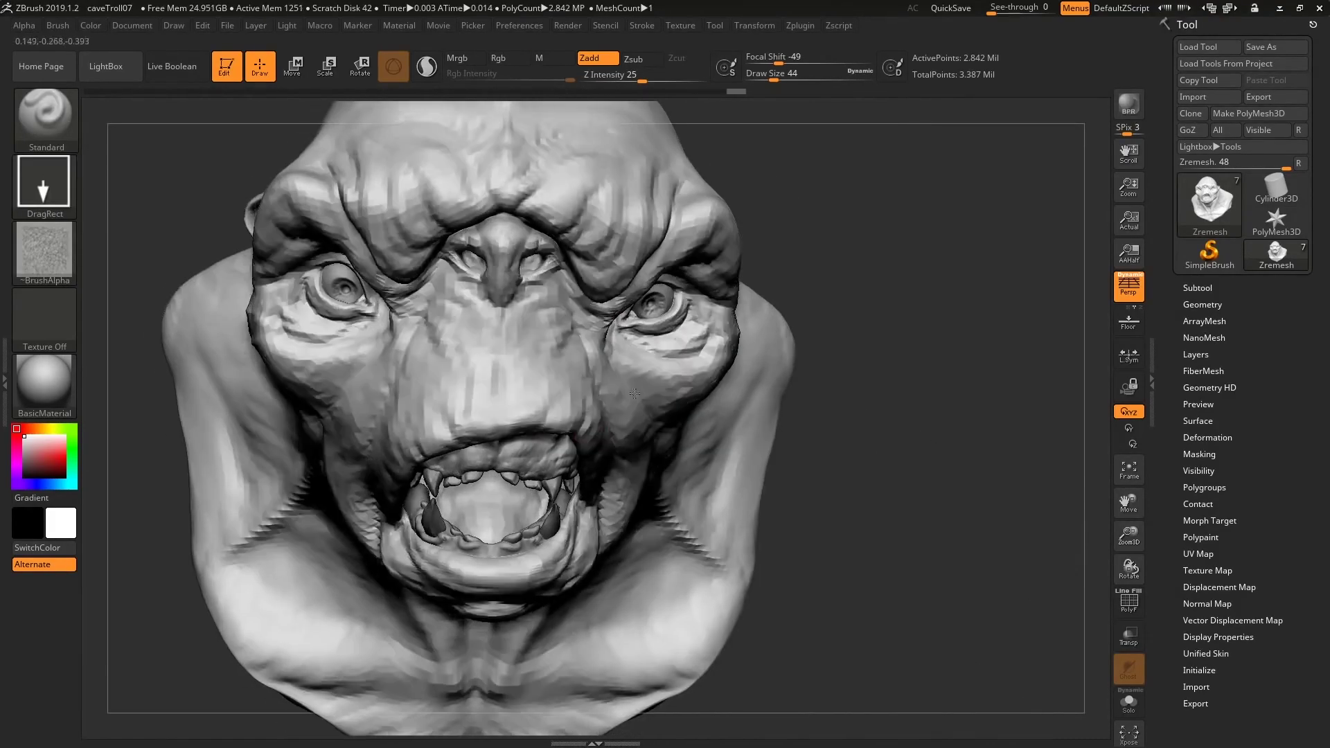
right_drag(634, 393, 509, 400)
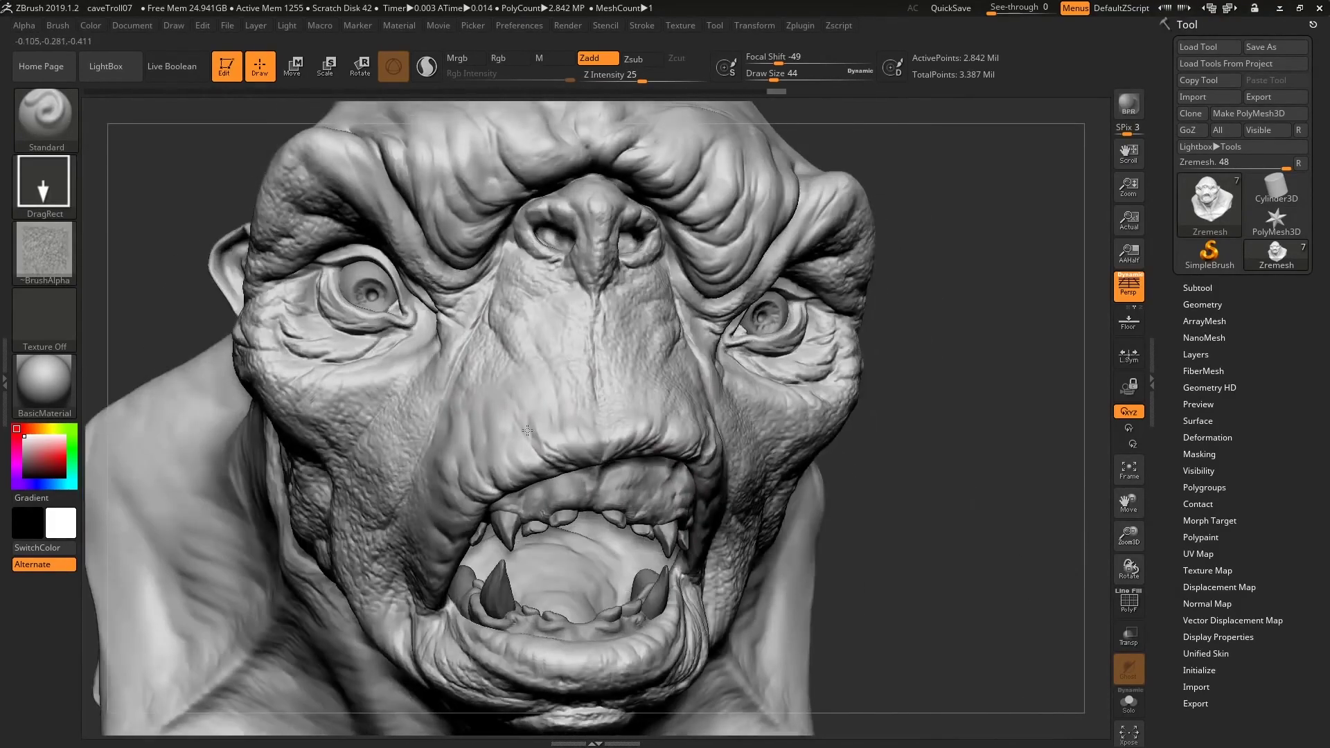
right_drag(514, 349, 547, 471)
right_drag(596, 332, 623, 430)
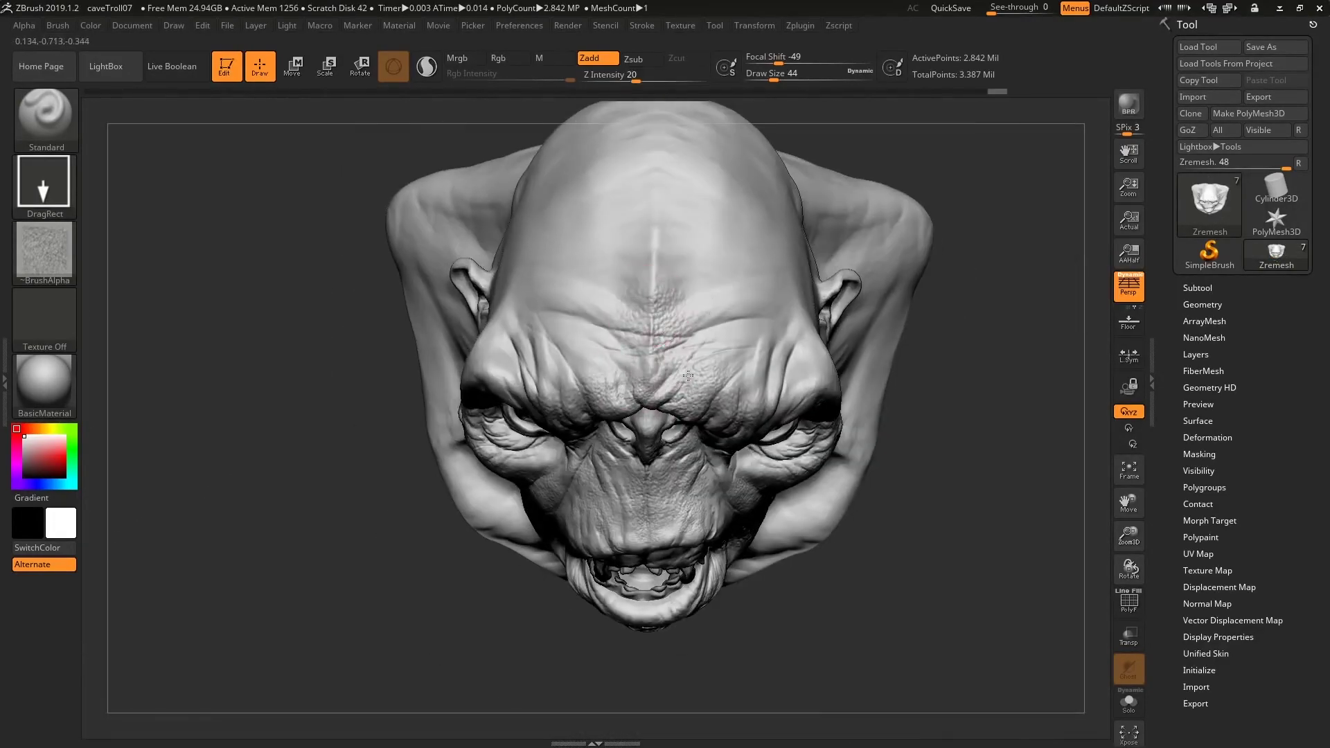
Stamp the skin alpha over the forehead, side of the head, neck and shoulders at Z Intensity 20.
right_drag(809, 370, 873, 312)
right_drag(609, 387, 699, 387)
right_drag(623, 443, 485, 388)
mouse_move(685, 561)
right_down()
mouse_move(684, 495)
mouse_move(665, 595)
right_up()
right_drag(817, 513, 682, 564)
right_drag(775, 554, 817, 513)
mouse_move(701, 426)
right_down()
mouse_move(789, 409)
mouse_move(720, 374)
right_up()
right_drag(942, 388, 837, 467)
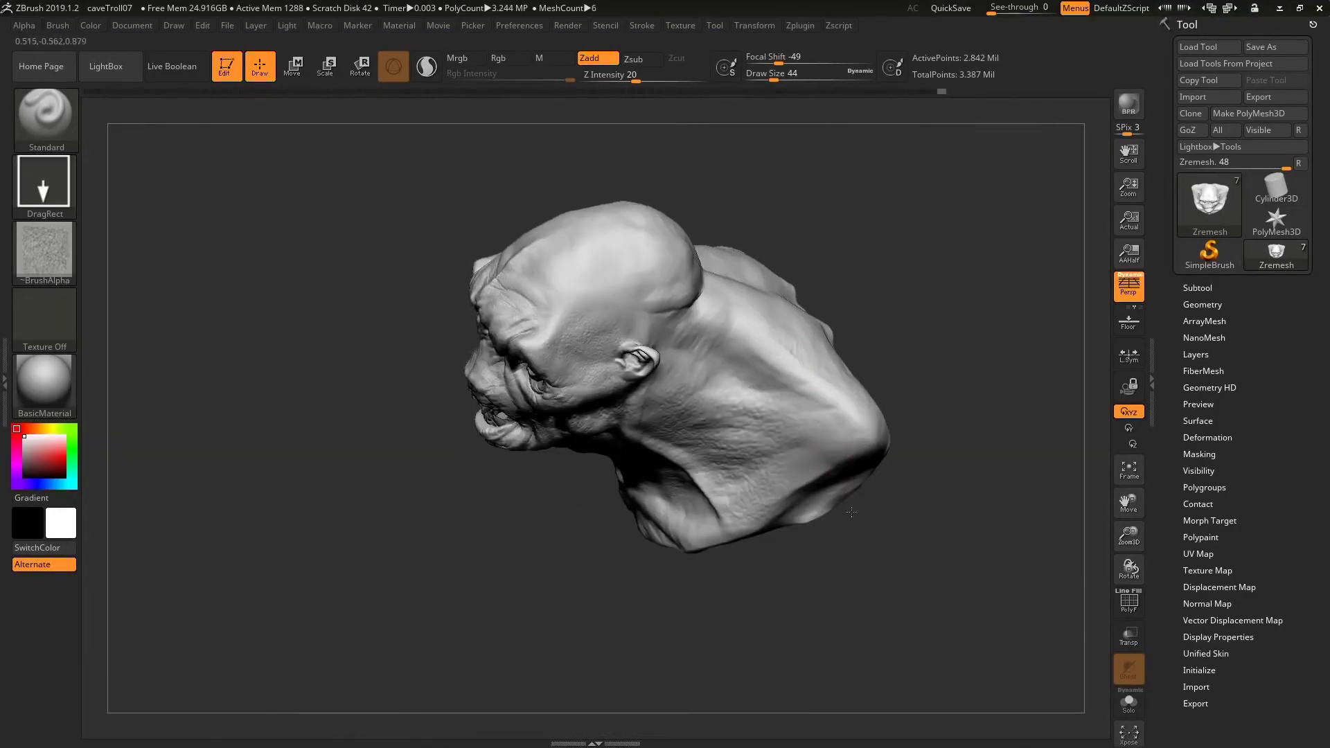
Smooth small skin areas and carve fine wrinkles with the DamStandard brush at draw size 9 and Z Intensity 33.
mouse_move(666, 315)
right_down()
mouse_move(704, 362)
mouse_move(581, 357)
mouse_move(484, 392)
mouse_move(595, 443)
right_up()
shift+drag(595, 444, 612, 465)
ctrl+right_drag(611, 465, 668, 371)
shift+drag(667, 371, 617, 252)
mouse_move(582, 540)
right_down()
mouse_move(562, 558)
mouse_move(564, 415)
mouse_move(570, 463)
mouse_move(526, 374)
mouse_move(537, 530)
mouse_move(584, 602)
mouse_move(549, 523)
mouse_move(485, 443)
mouse_move(437, 492)
right_up()
drag(436, 492, 430, 516)
right_drag(430, 516, 463, 521)
drag(463, 521, 467, 558)
alt+right_drag(468, 558, 582, 520)
drag(465, 493, 445, 520)
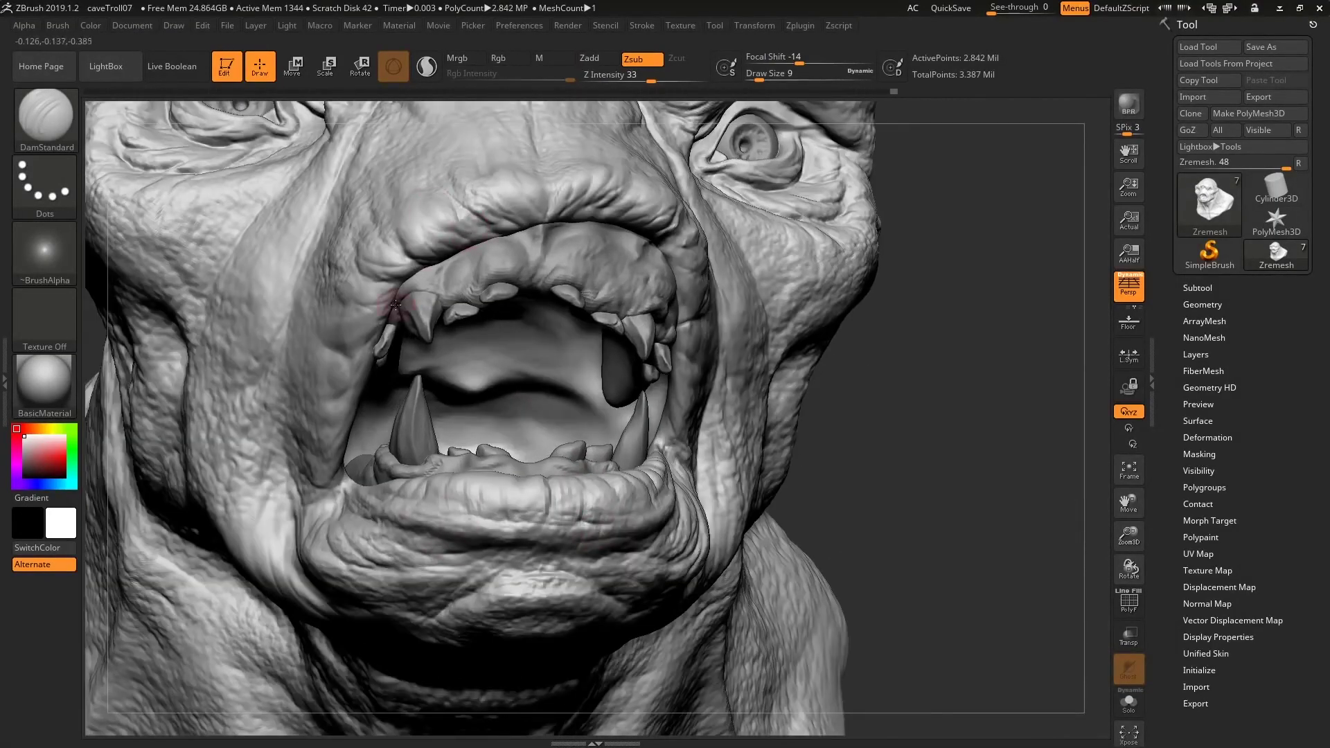
Set the DamStandard Z Intensity to 11 and carve a fine line along the bridge of the muzzle.
right_drag(418, 253, 336, 248)
drag(650, 81, 622, 81)
right_drag(622, 208, 425, 215)
drag(478, 281, 480, 230)
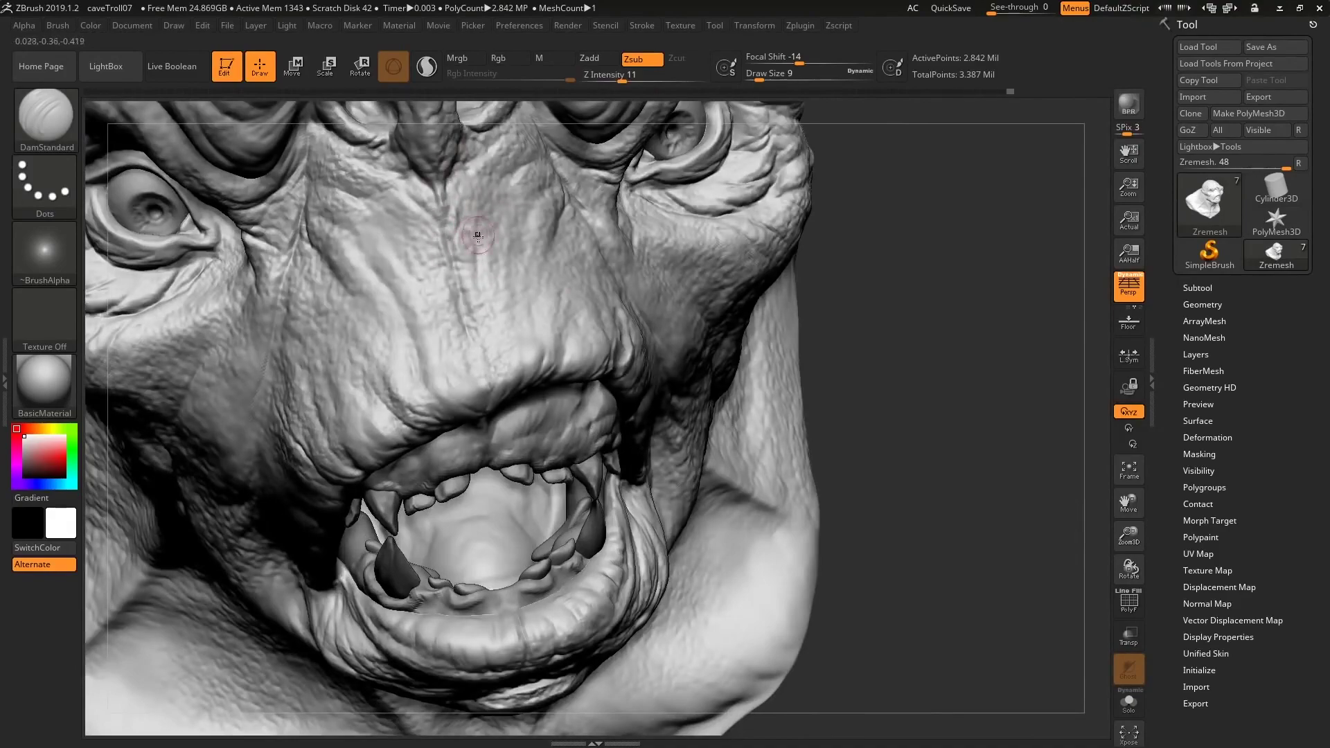
Set the DamStandard Z Intensity to 18 and carve fine wrinkles across the muzzle and the fold beside it.
drag(622, 81, 633, 81)
right_drag(480, 229, 532, 290)
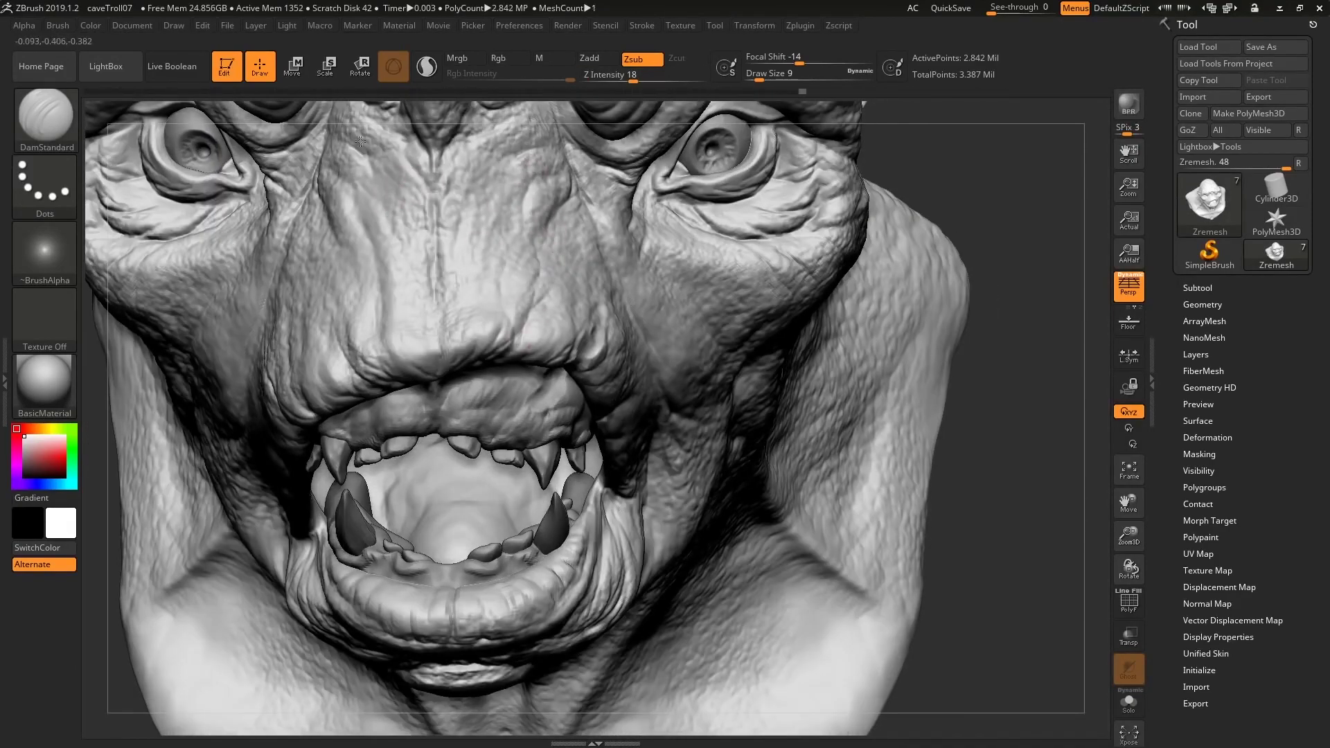
right_drag(366, 154, 575, 322)
drag(576, 322, 602, 363)
drag(592, 267, 617, 337)
right_drag(617, 338, 608, 377)
drag(586, 371, 617, 430)
right_drag(617, 430, 679, 319)
drag(663, 315, 685, 334)
right_drag(685, 334, 757, 532)
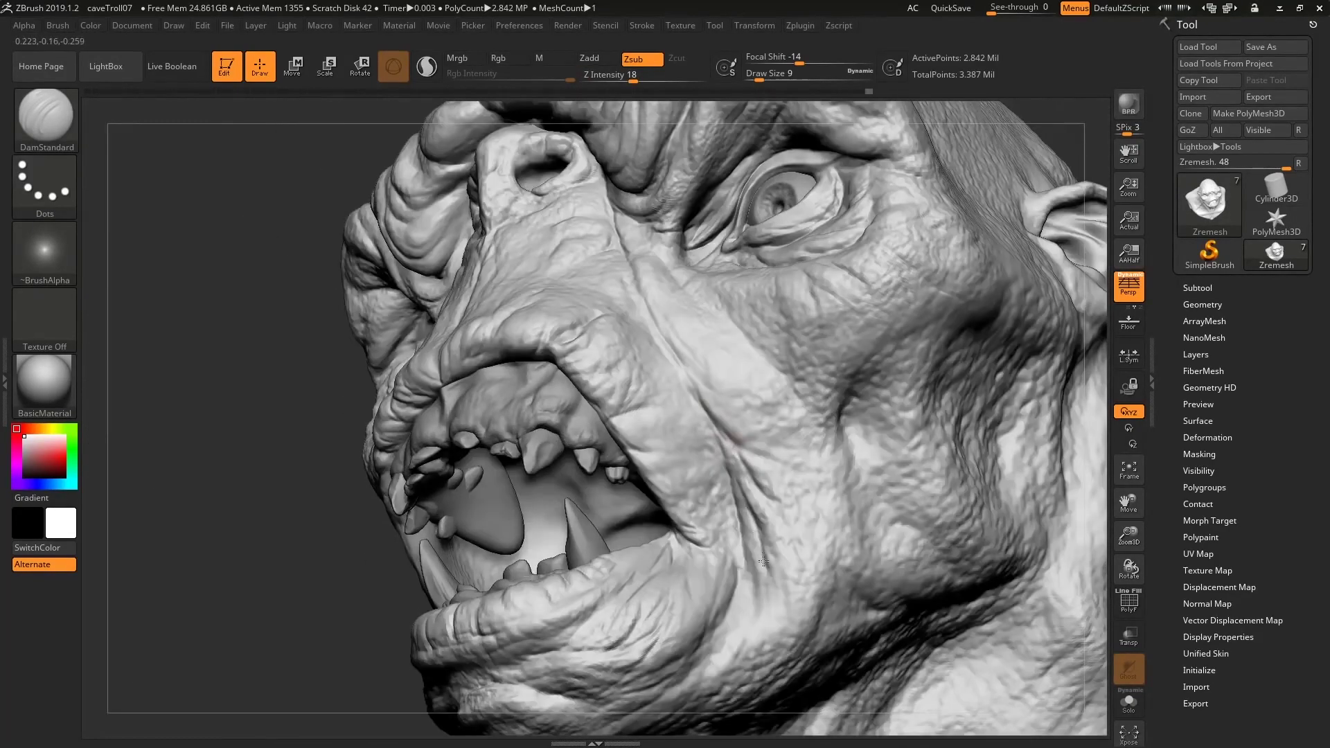
Carve creases down the cheek and across the chin with the DamStandard brush at draw size 9.
drag(757, 532, 764, 565)
right_drag(764, 565, 836, 416)
drag(838, 350, 874, 414)
drag(863, 471, 883, 572)
mouse_move(883, 572)
right_down()
mouse_move(818, 429)
mouse_move(581, 532)
right_up()
drag(580, 532, 643, 520)
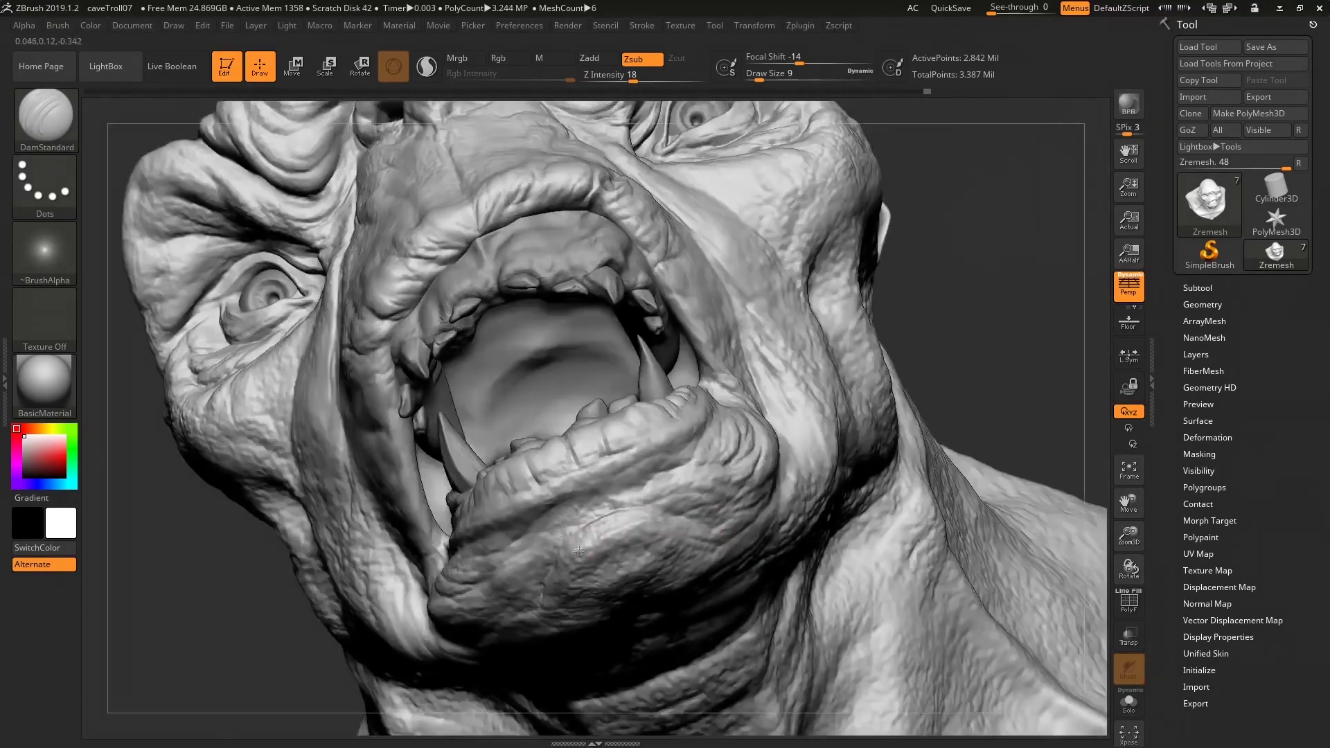
right_drag(643, 520, 381, 674)
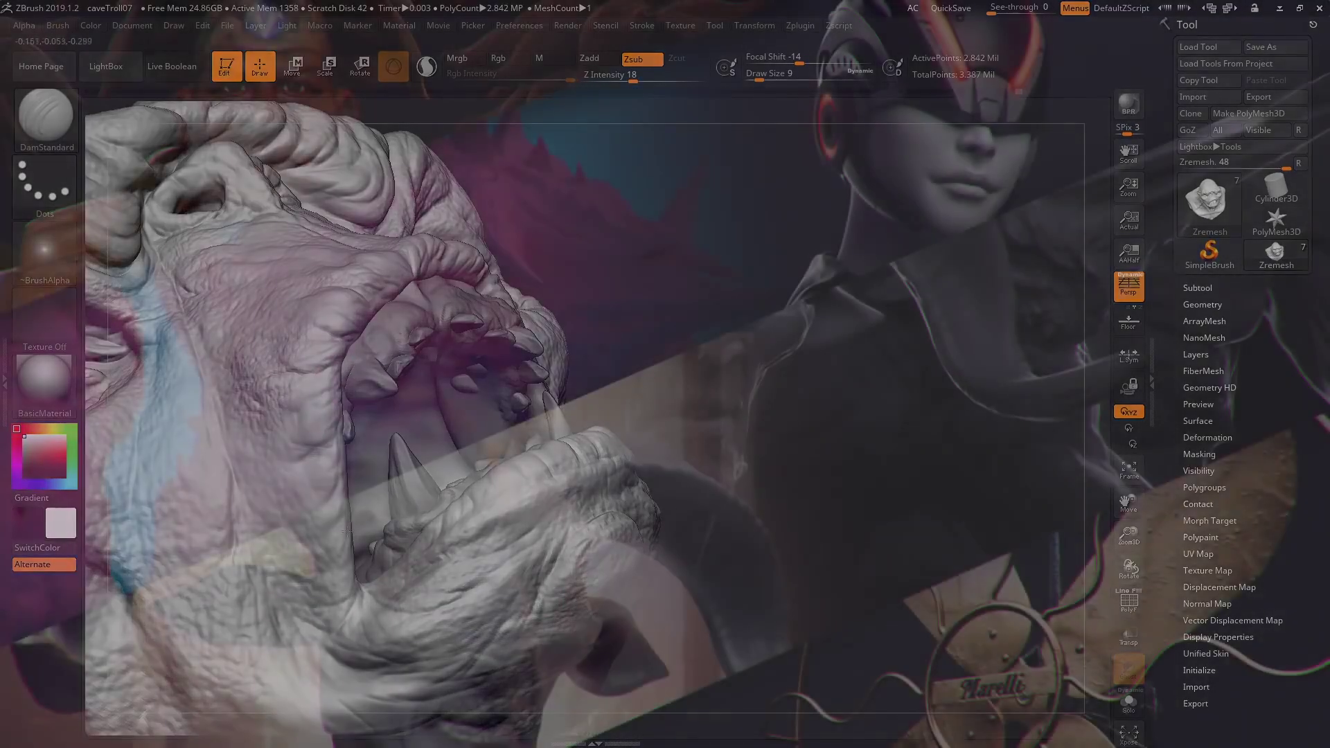